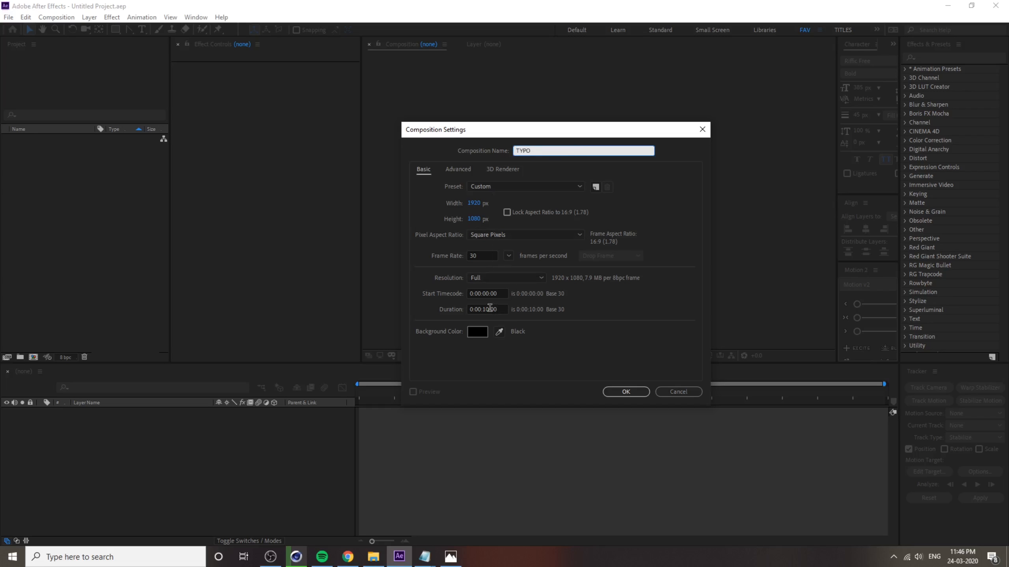
# Set the TYPO composition's duration to 8 seconds and create the composition.
pyautogui.click(486, 309)
pyautogui.doubleClick(484, 309)
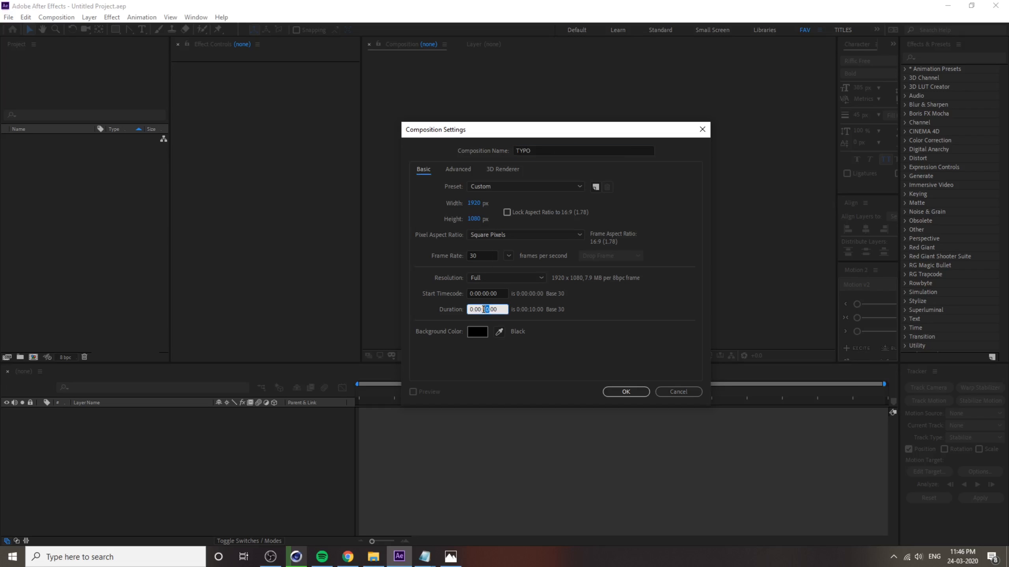
pyautogui.write('08')
pyautogui.click(643, 384)
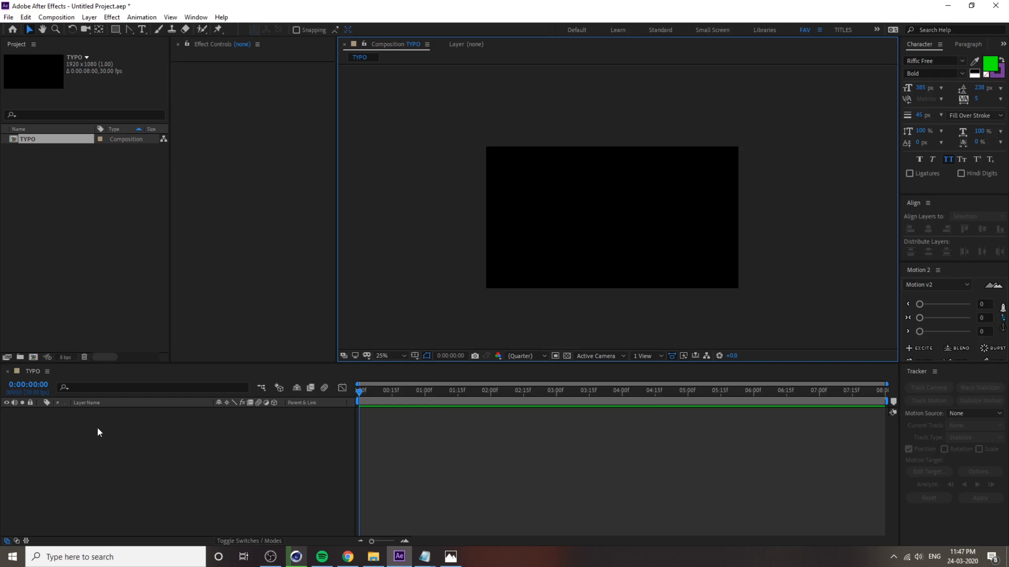
# Create a text layer in the composition reading "TYPO".
pyautogui.click(142, 30)
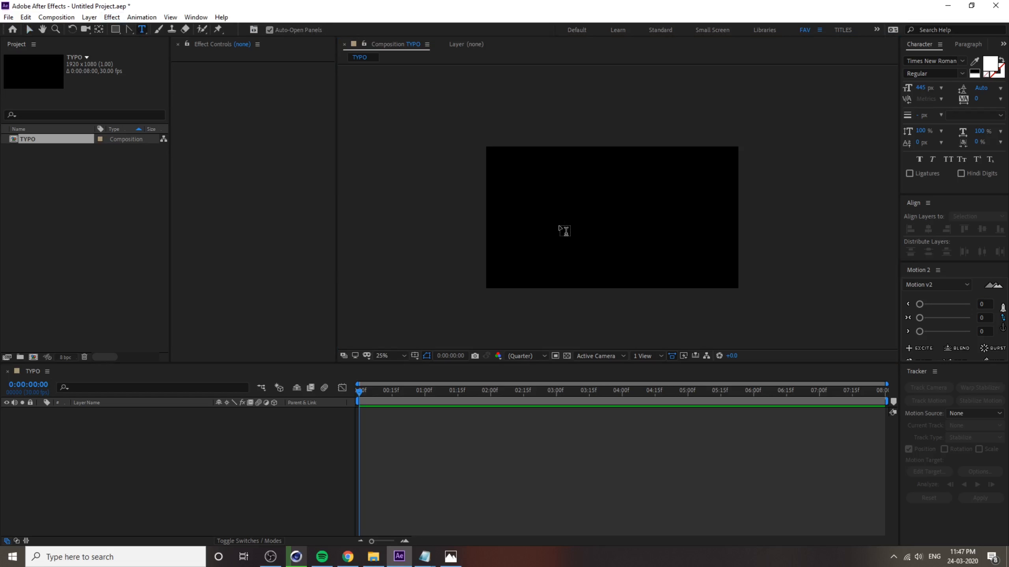
pyautogui.click(565, 230)
pyautogui.write('T')
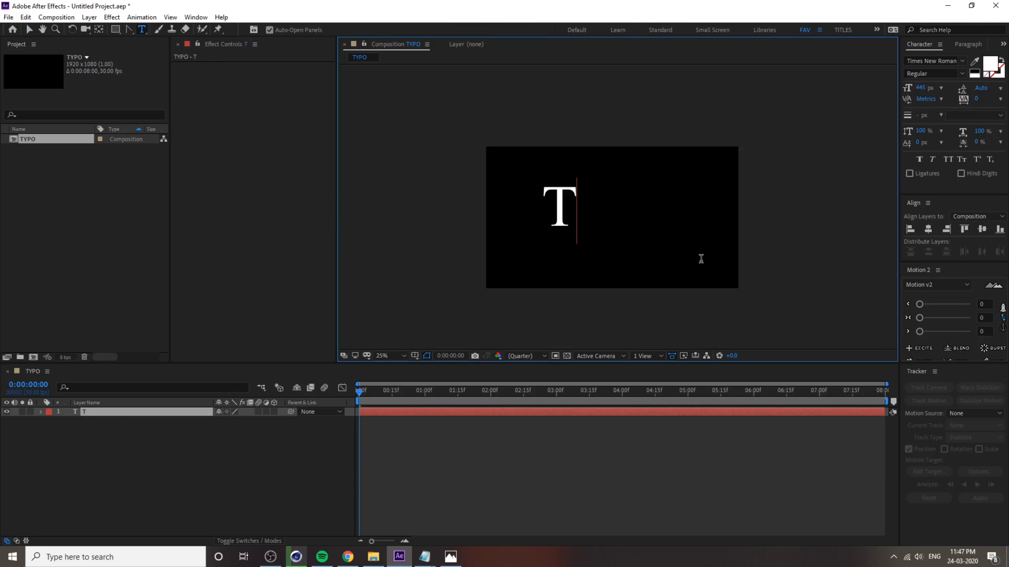
pyautogui.write('YPO')
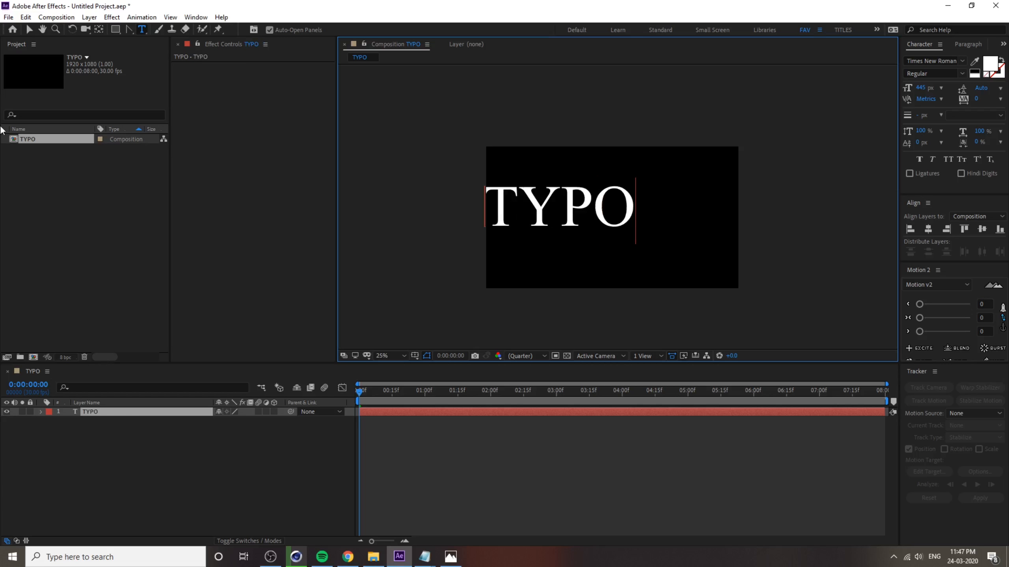
# Move the TYPO text to roughly the middle of the frame and enlarge the Motion 2 panel slightly.
pyautogui.click(30, 31)
pyautogui.moveTo(569, 208); pyautogui.dragTo(619, 220)
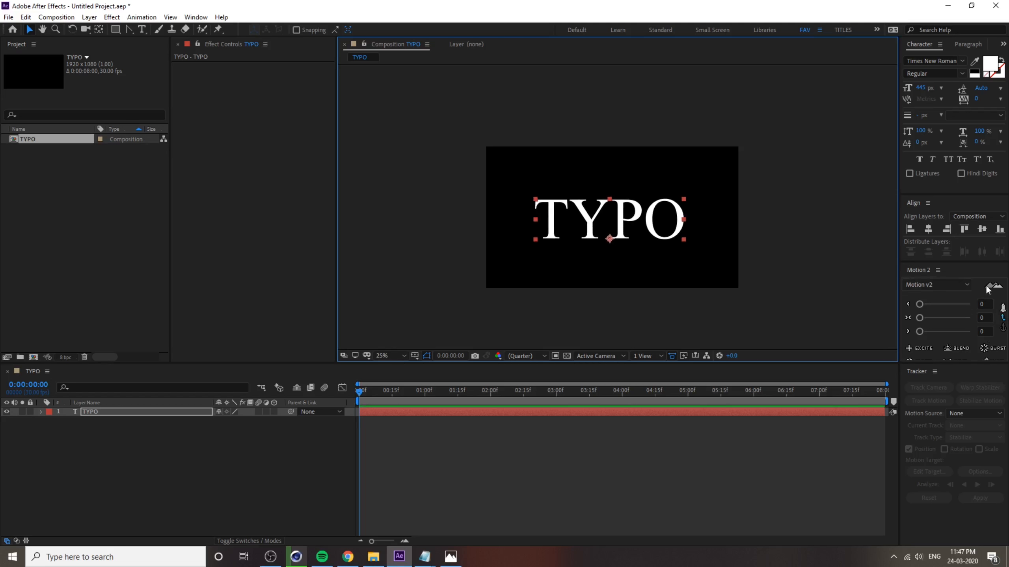
pyautogui.moveTo(931, 365); pyautogui.dragTo(931, 383)
pyautogui.moveTo(949, 262); pyautogui.dragTo(949, 265)
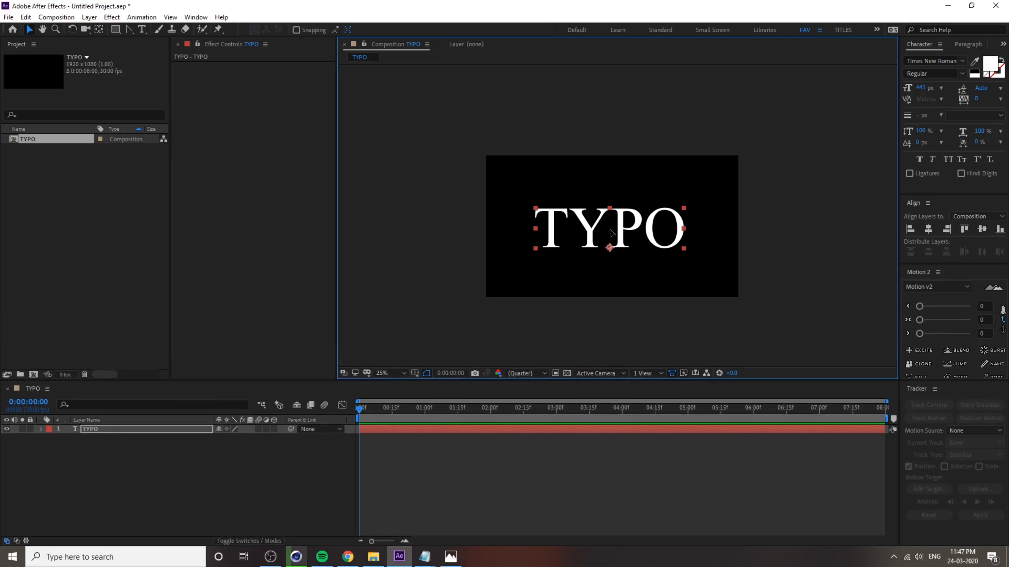
pyautogui.moveTo(610, 230); pyautogui.dragTo(610, 229)
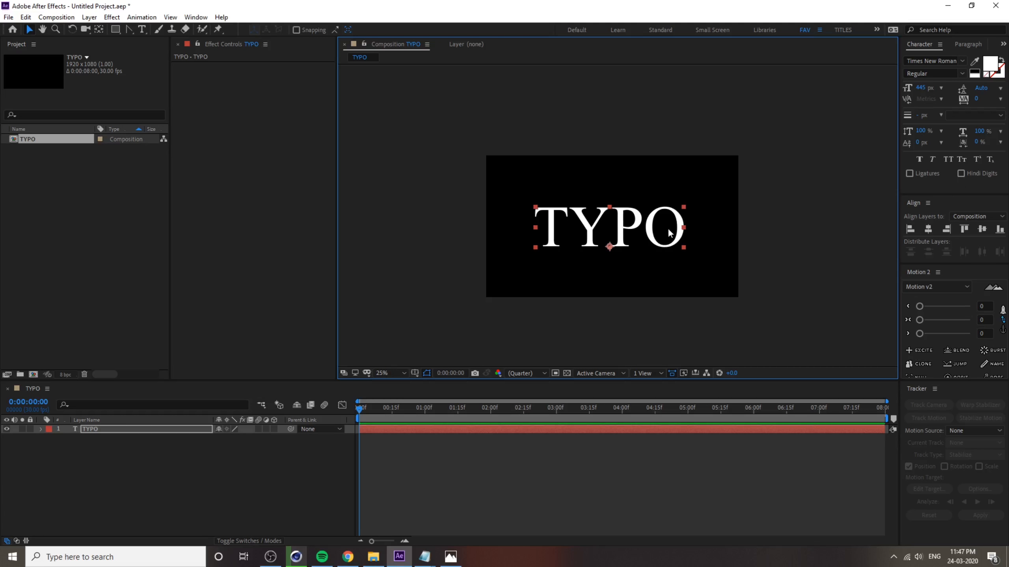
# Change the TYPO text's font to Riffic Free.
pyautogui.click(948, 61)
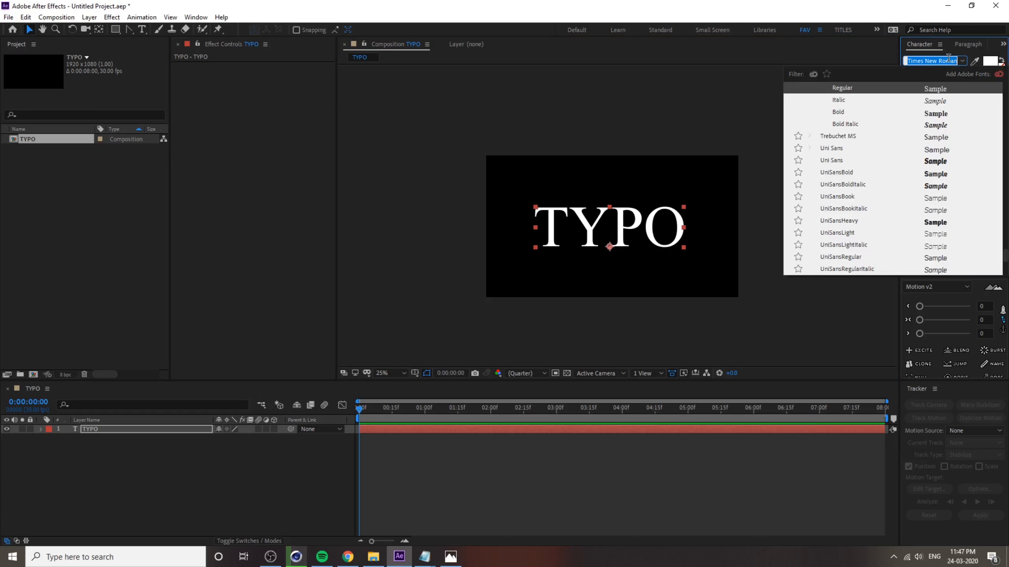
pyautogui.write('riff')
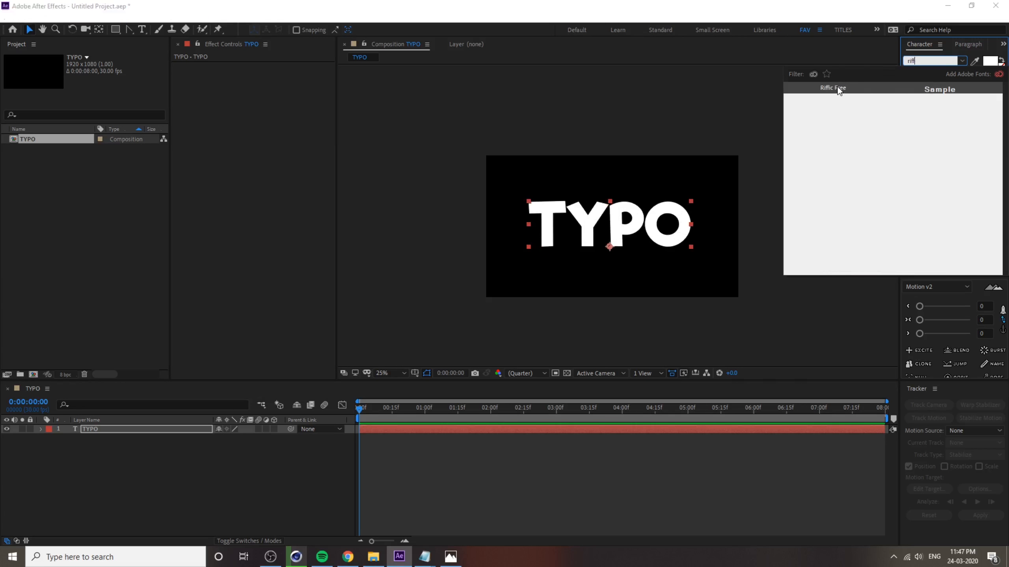
pyautogui.click(842, 95)
pyautogui.click(764, 231)
pyautogui.click(605, 228)
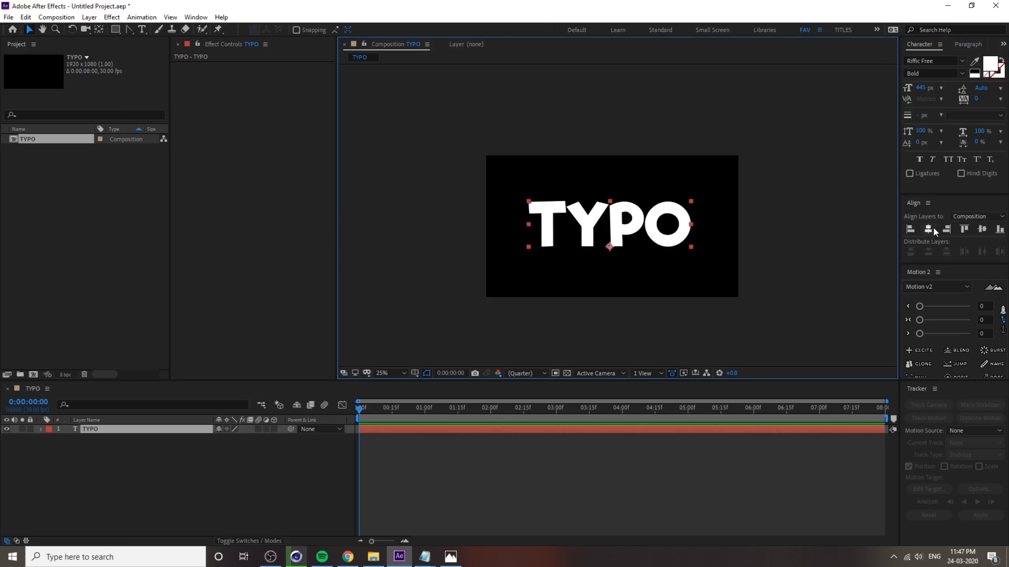
# Align the TYPO text to the composition's horizontal and vertical centre.
pyautogui.click(928, 229)
pyautogui.click(981, 229)
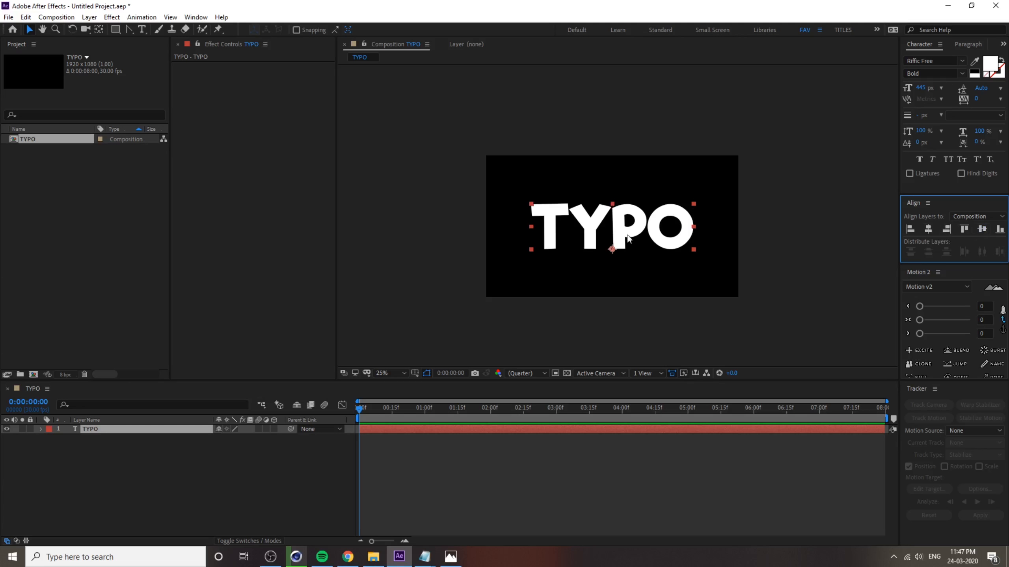
pyautogui.click(783, 256)
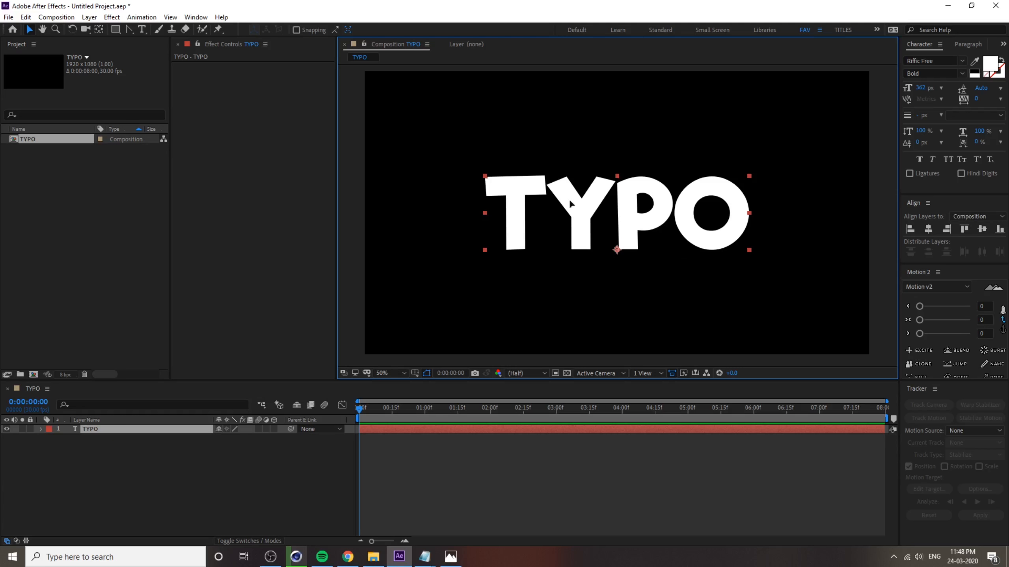
# Draw a straight, open mask path with the Pen tool just beneath the text, extending past the word on both sides.
pyautogui.moveTo(131, 28); pyautogui.dragTo(170, 29)
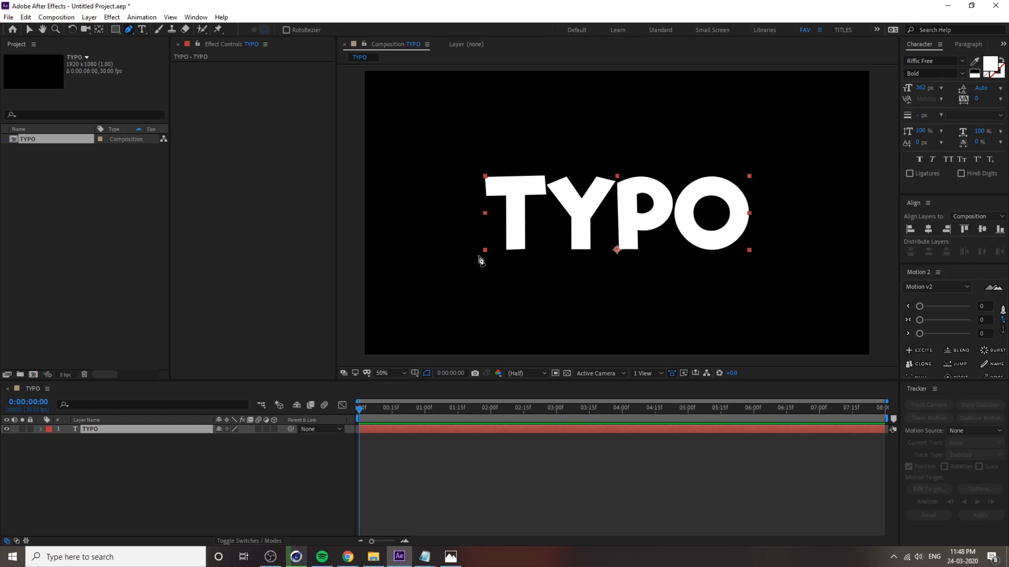
pyautogui.click(433, 254)
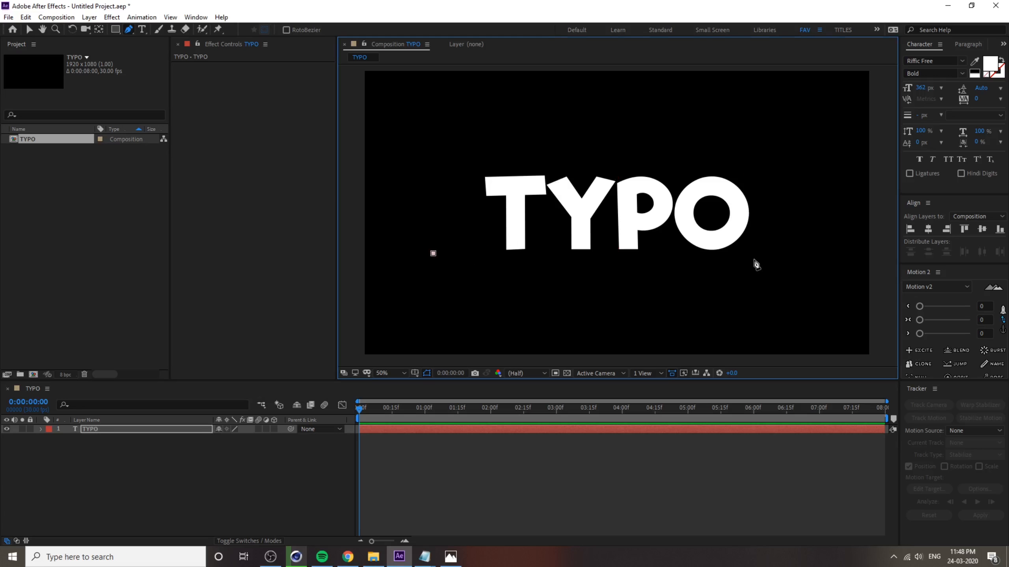
pyautogui.click(812, 253)
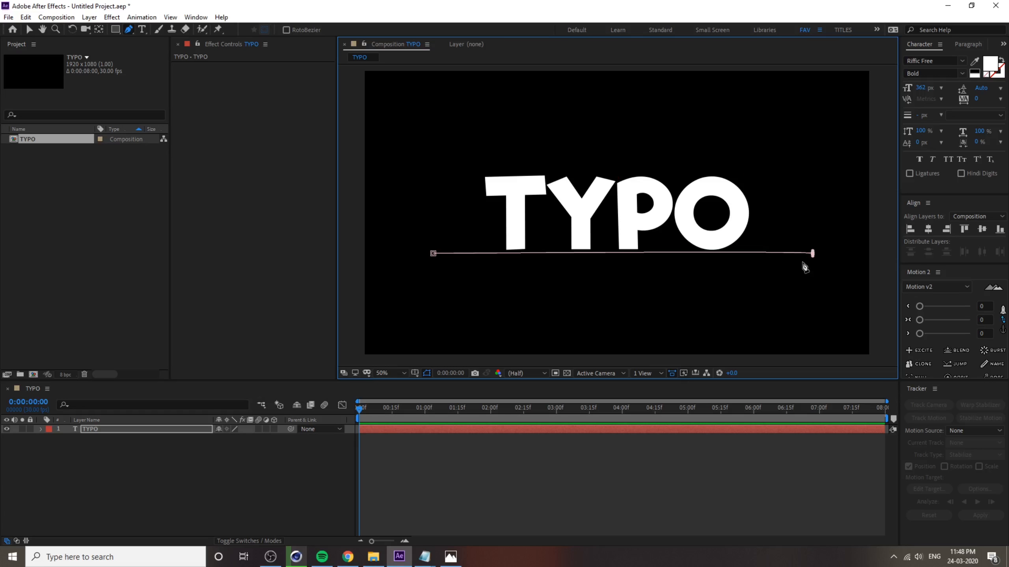
pyautogui.hotkey('ctrl', 'z')
pyautogui.click(811, 253)
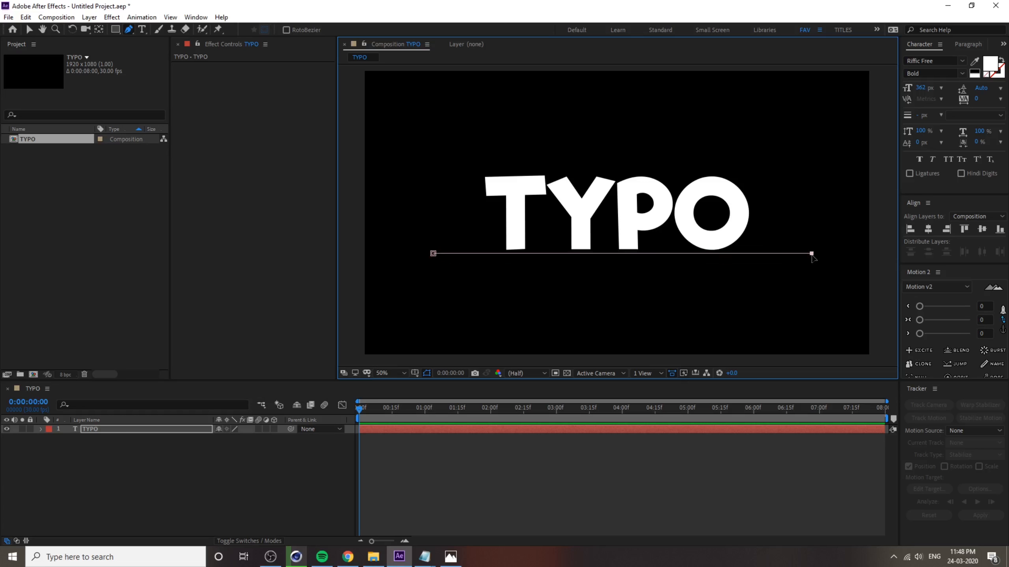
# Add a vertex near the middle of the mask path, raise it slightly and smooth it into a shallow arch.
pyautogui.click(636, 253)
pyautogui.moveTo(635, 253); pyautogui.dragTo(632, 249)
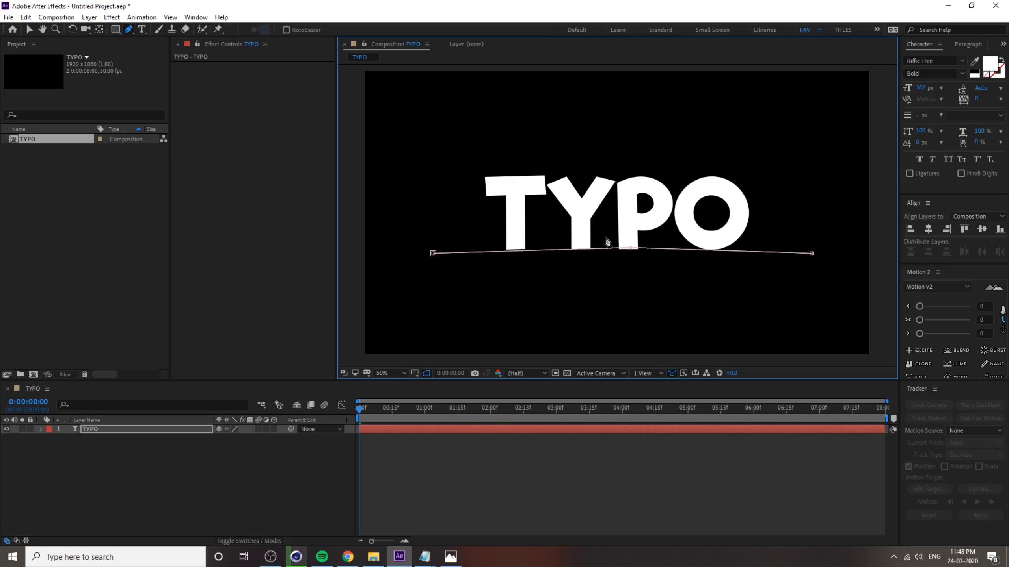
pyautogui.moveTo(129, 29); pyautogui.dragTo(169, 63)
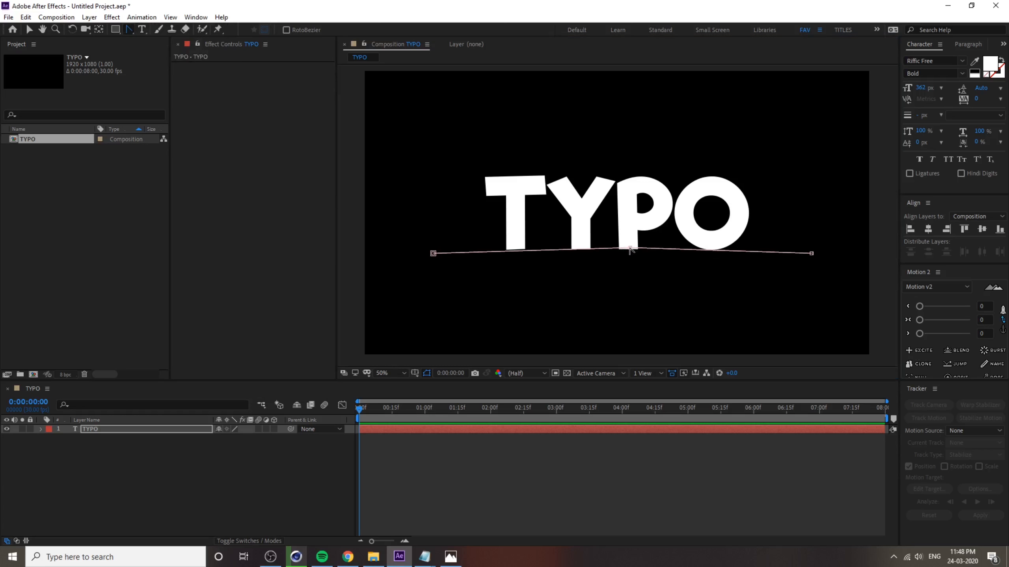
pyautogui.moveTo(630, 251); pyautogui.dragTo(703, 251)
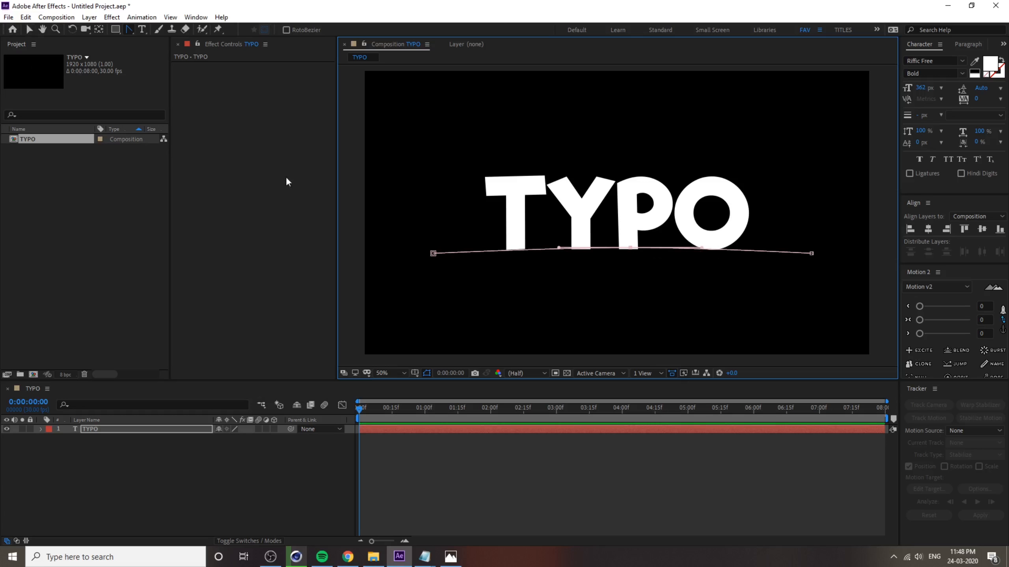
pyautogui.click(28, 30)
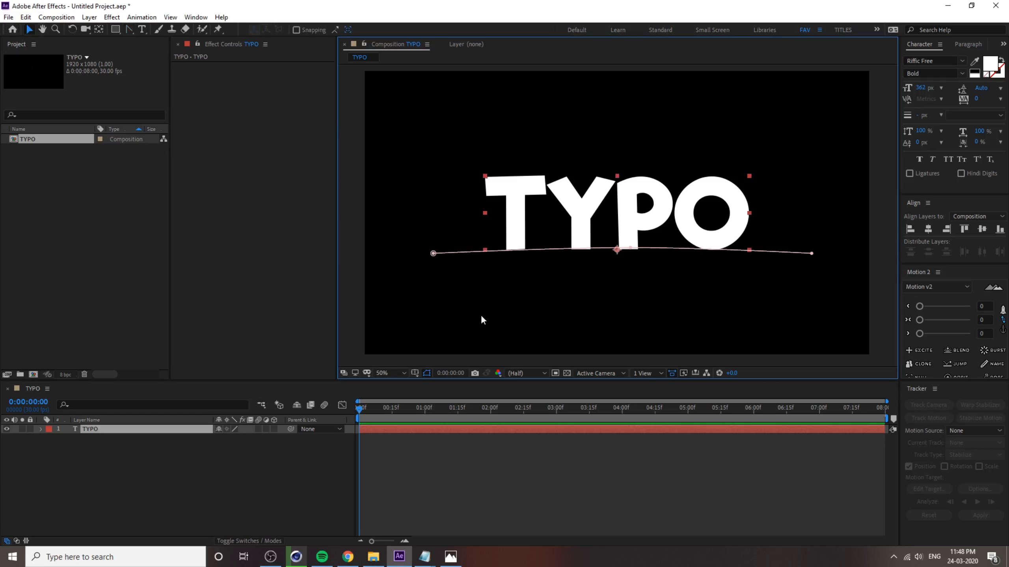
pyautogui.click(507, 511)
# Set the TYPO layer's text path to Mask 1 so the letters follow the curve.
pyautogui.click(518, 220)
pyautogui.click(40, 429)
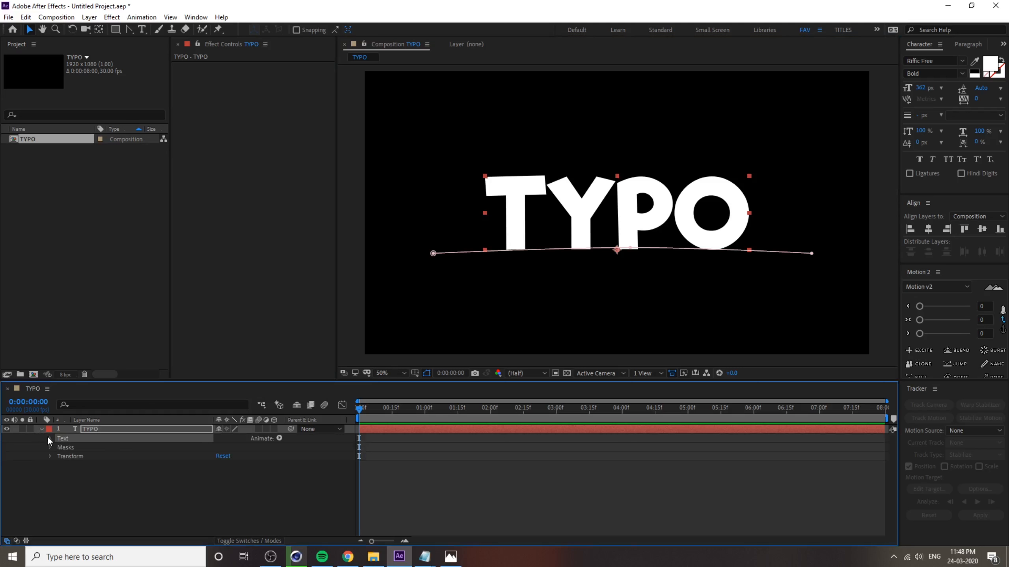
pyautogui.click(49, 438)
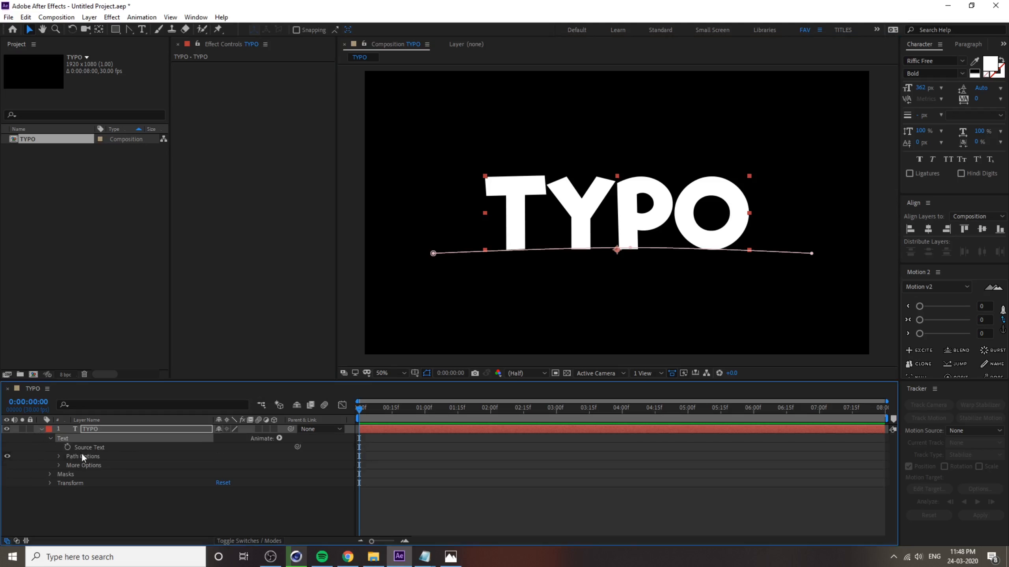
pyautogui.click(59, 457)
pyautogui.click(114, 465)
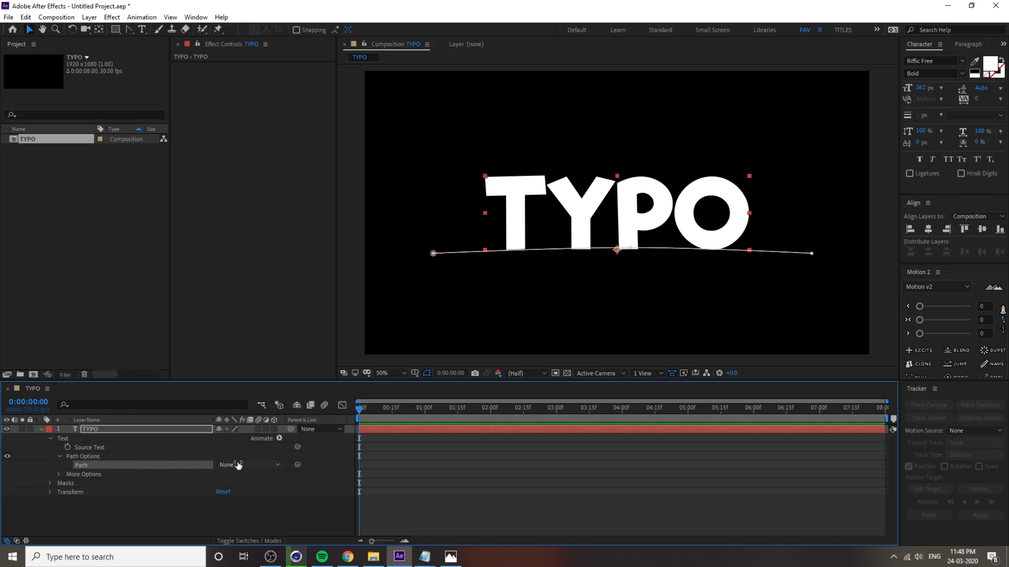
pyautogui.click(248, 465)
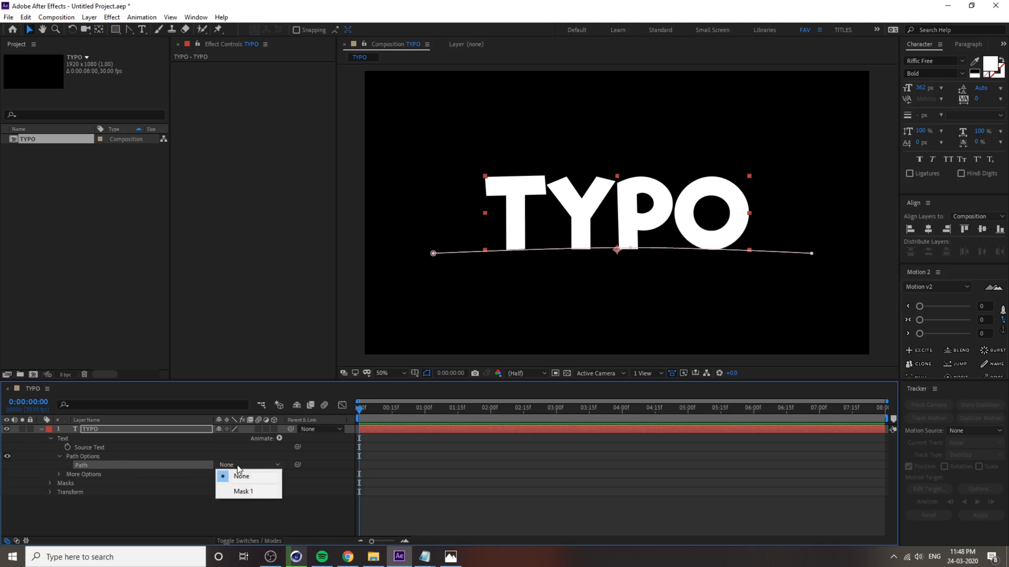
pyautogui.click(245, 492)
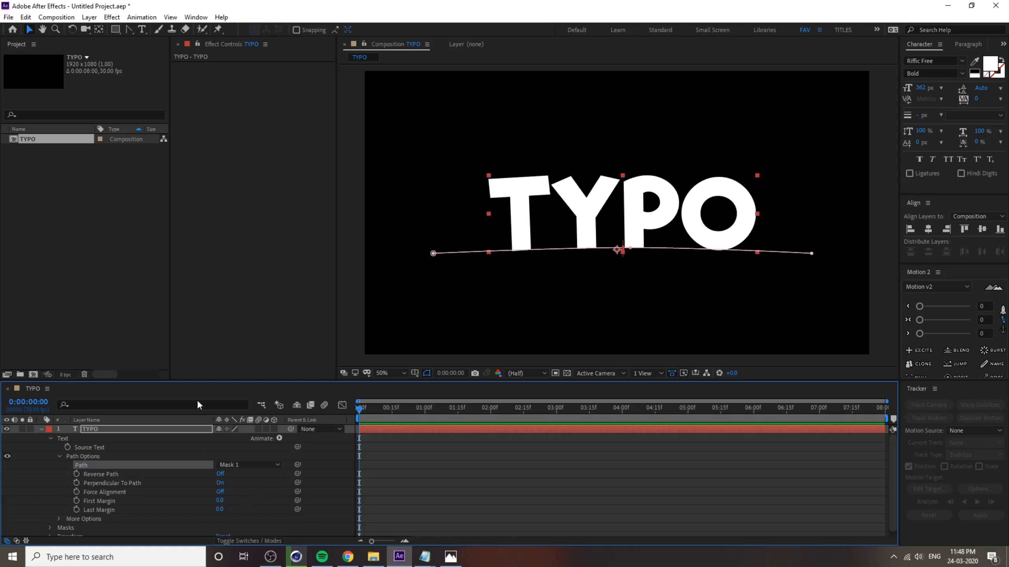
pyautogui.click(58, 456)
pyautogui.click(49, 437)
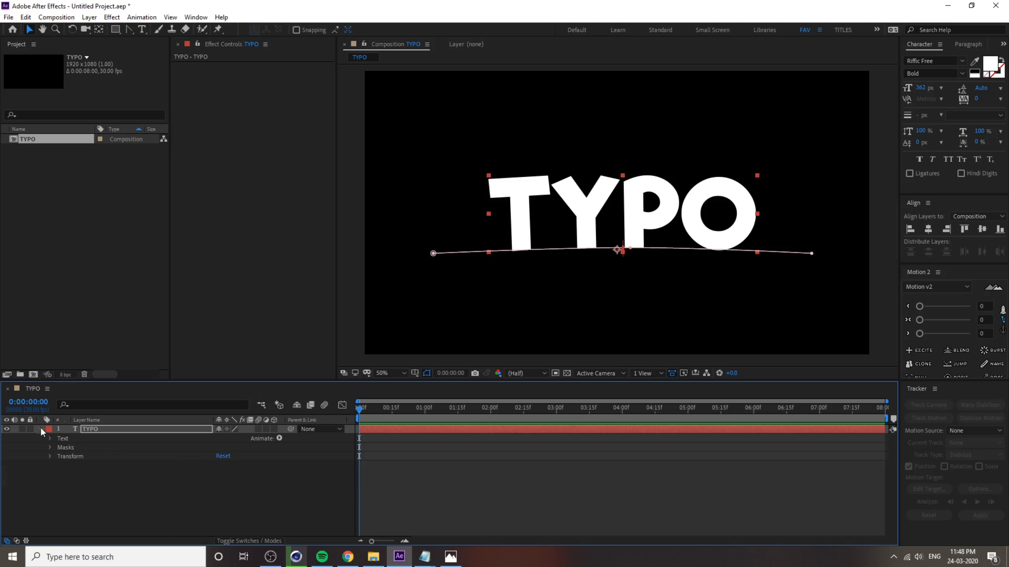
pyautogui.click(40, 428)
# Move both end points of the mask path down together to bend the text into a stronger arc.
pyautogui.click(89, 429)
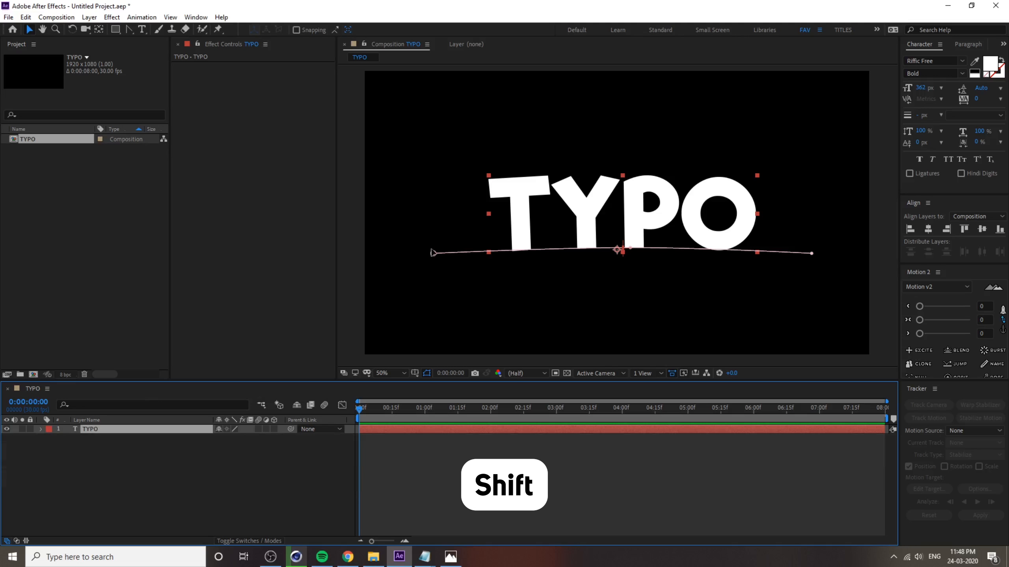
pyautogui.click(433, 254)
pyautogui.keyDown('shift'); pyautogui.click(812, 253); pyautogui.keyUp('shift')
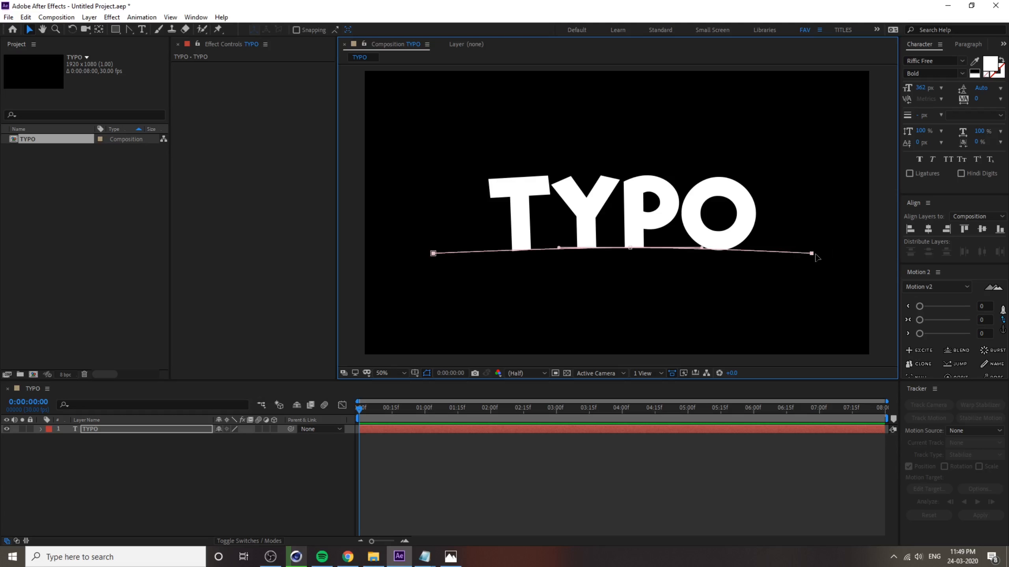
pyautogui.moveTo(811, 255)
pyautogui.mouseDown()
pyautogui.moveTo(810, 352)
pyautogui.moveTo(810, 228)
pyautogui.moveTo(808, 343)
pyautogui.moveTo(812, 267)
pyautogui.mouseUp()
pyautogui.click(727, 509)
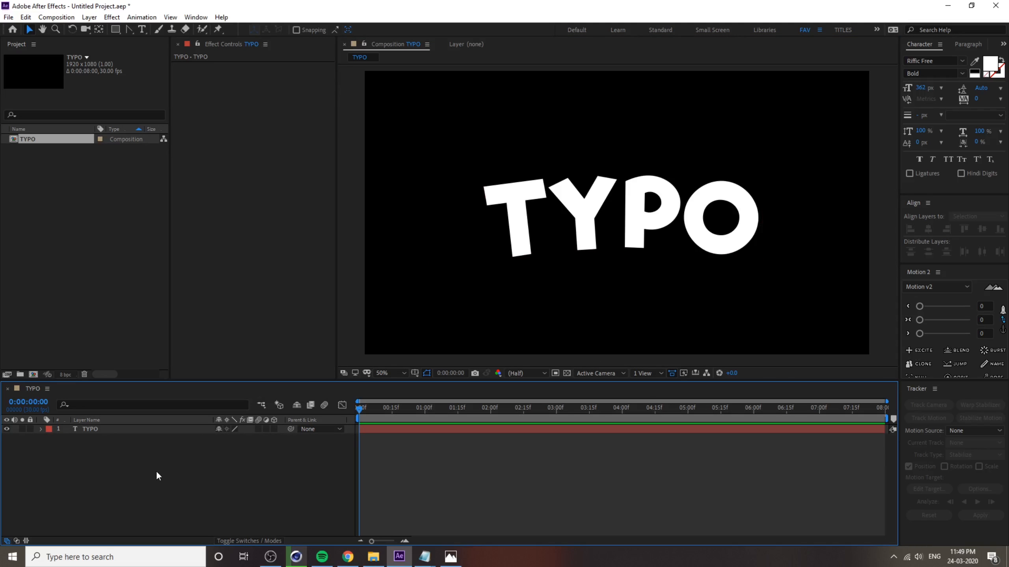
# Add a Scale animator to the TYPO text layer.
pyautogui.click(652, 218)
pyautogui.click(112, 486)
pyautogui.click(41, 429)
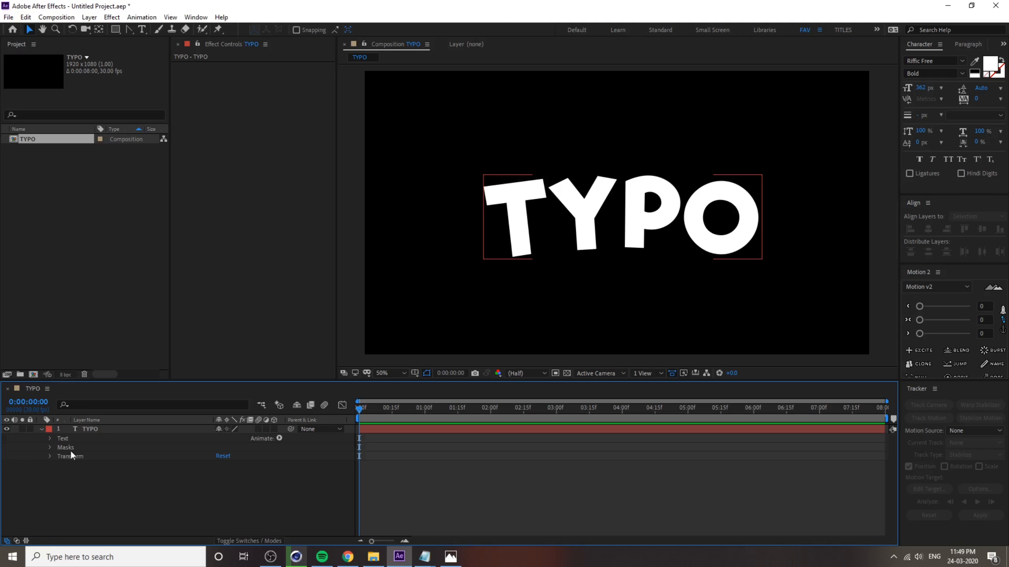
pyautogui.click(277, 438)
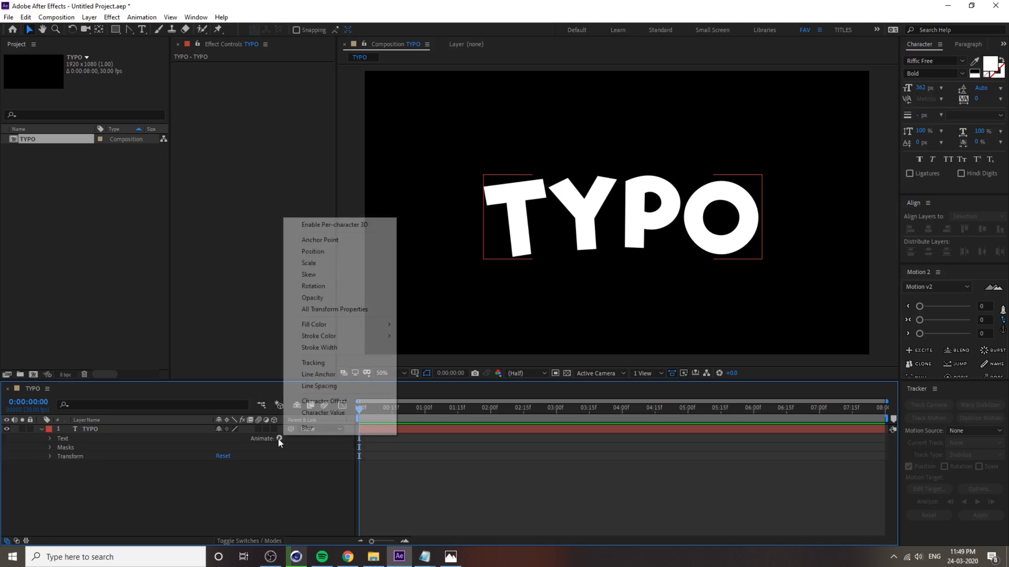
pyautogui.click(335, 263)
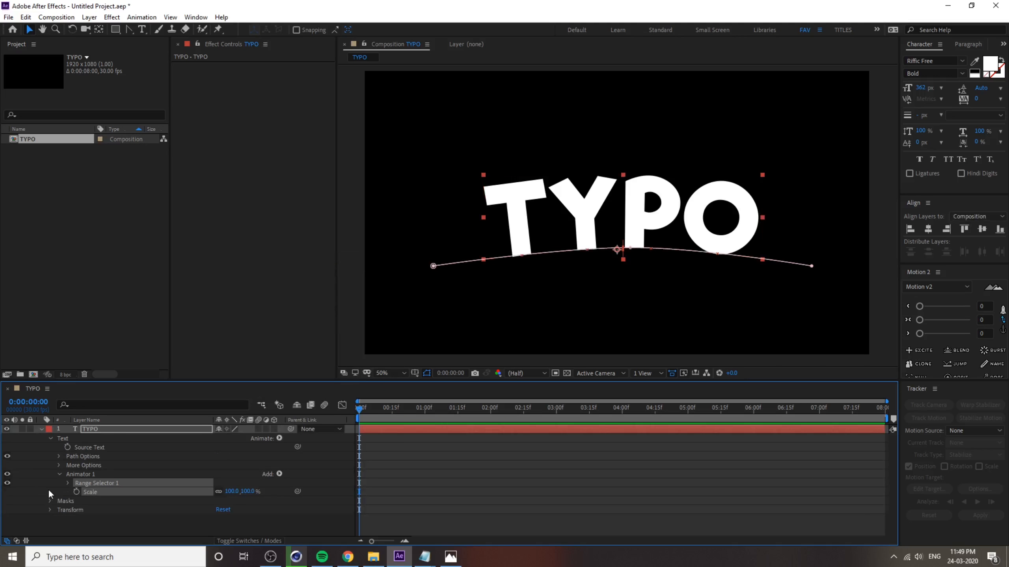
# Add an Expression selector to Animator 1 of the TYPO text layer.
pyautogui.click(74, 474)
pyautogui.click(100, 483)
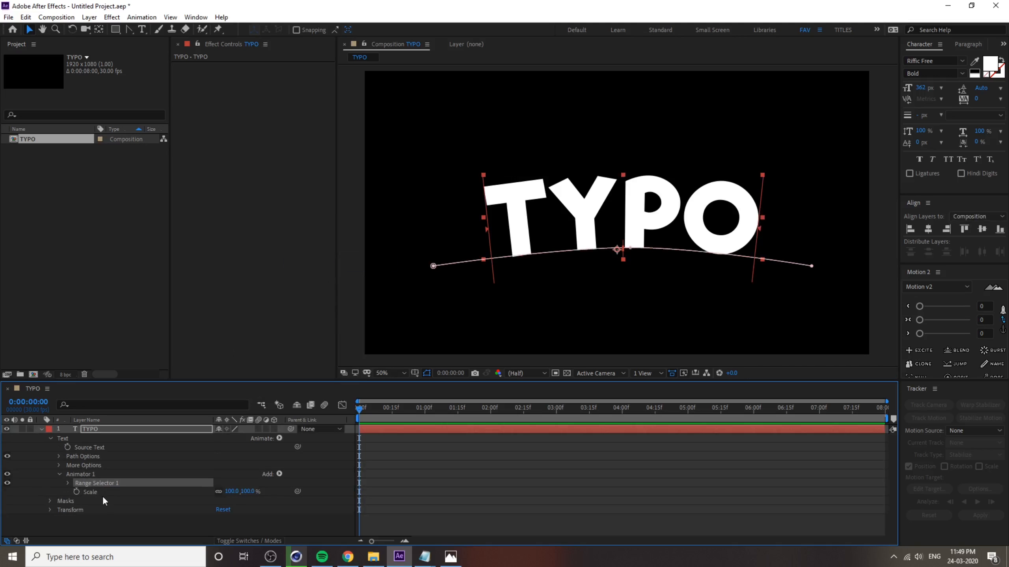
pyautogui.click(89, 491)
pyautogui.click(110, 482)
pyautogui.click(280, 474)
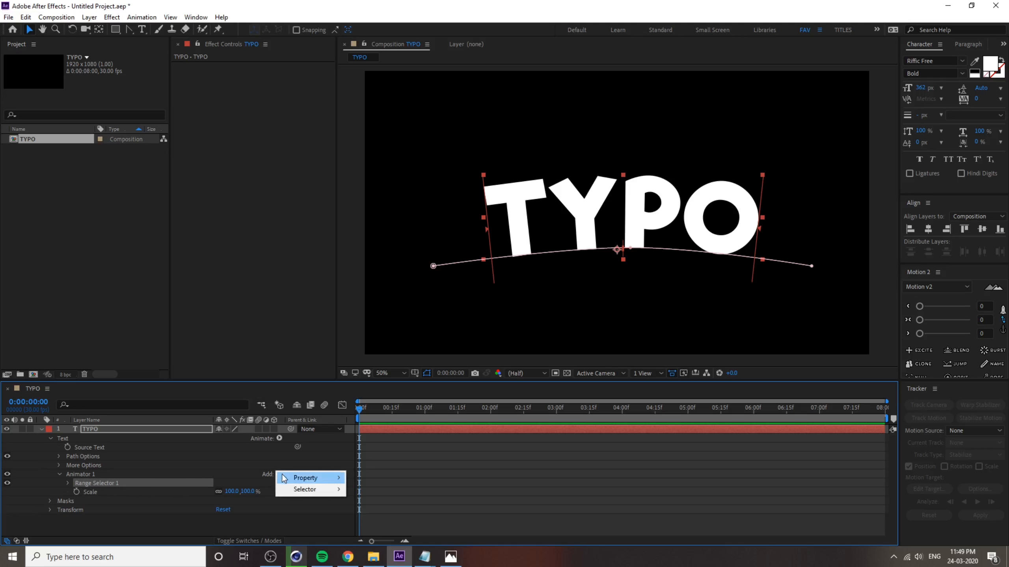
pyautogui.moveTo(314, 489)
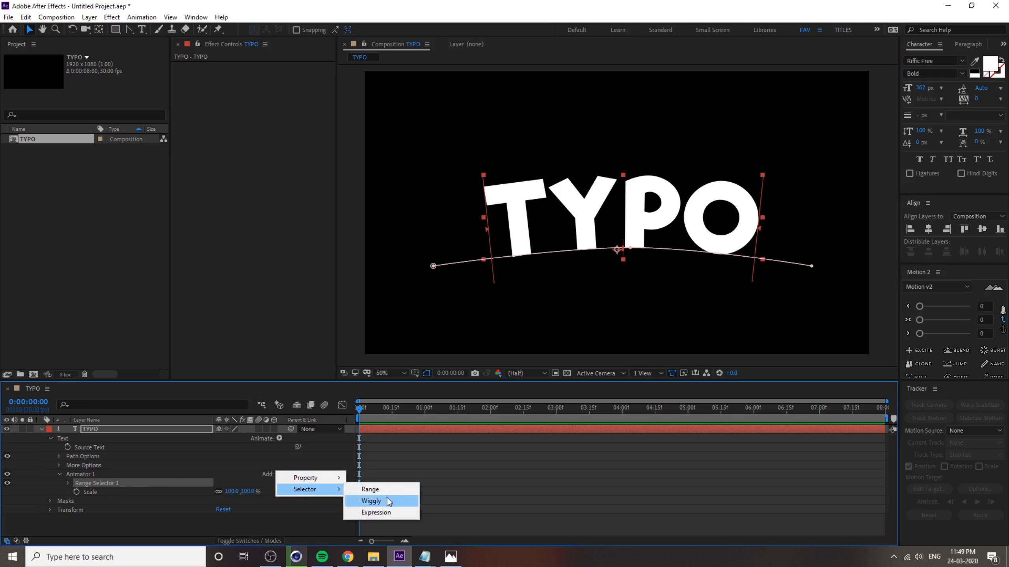
pyautogui.click(369, 515)
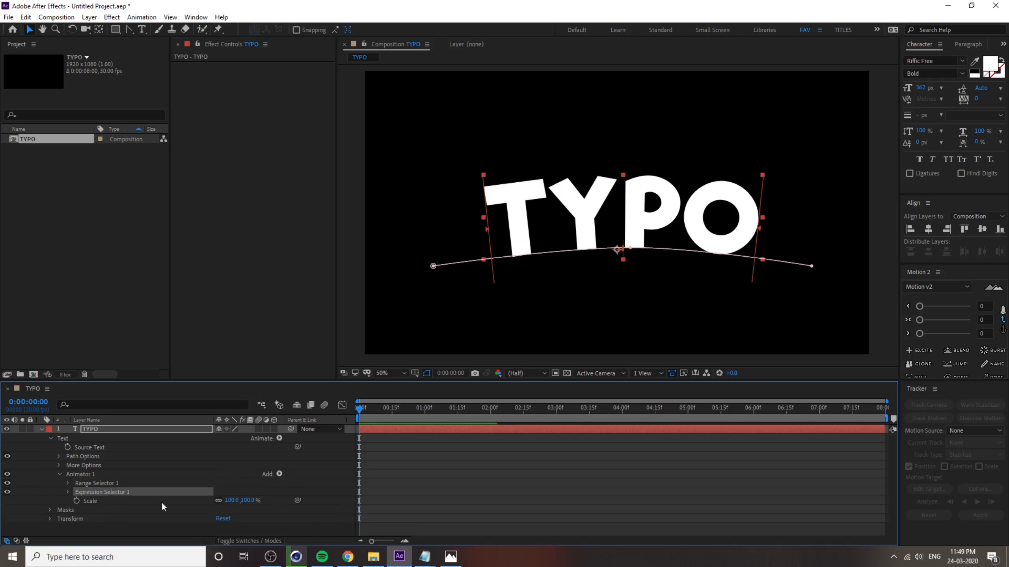
# Delete Range Selector 1 from Animator 1.
pyautogui.click(94, 483)
pyautogui.press('Delete')
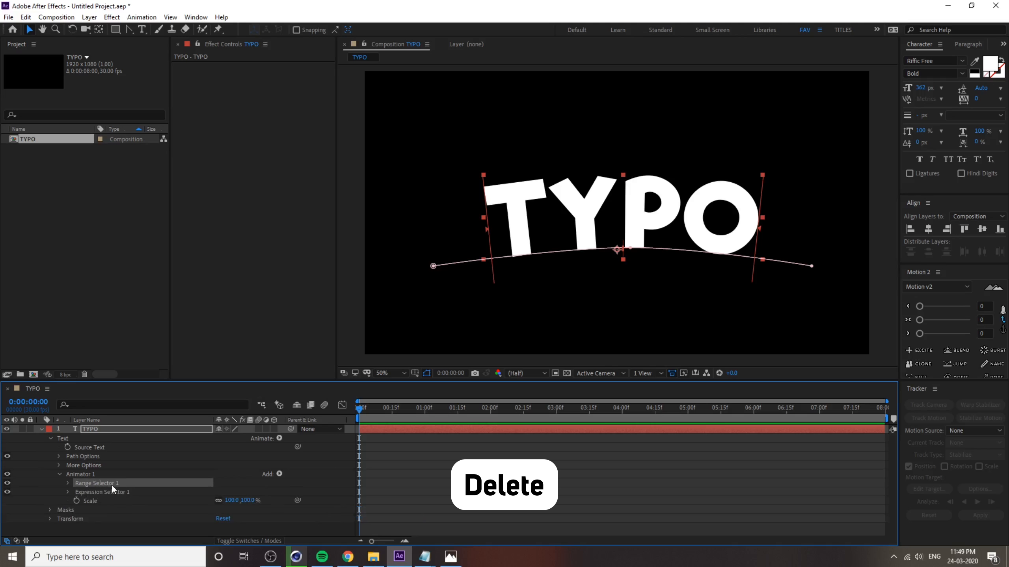
pyautogui.press('Delete')
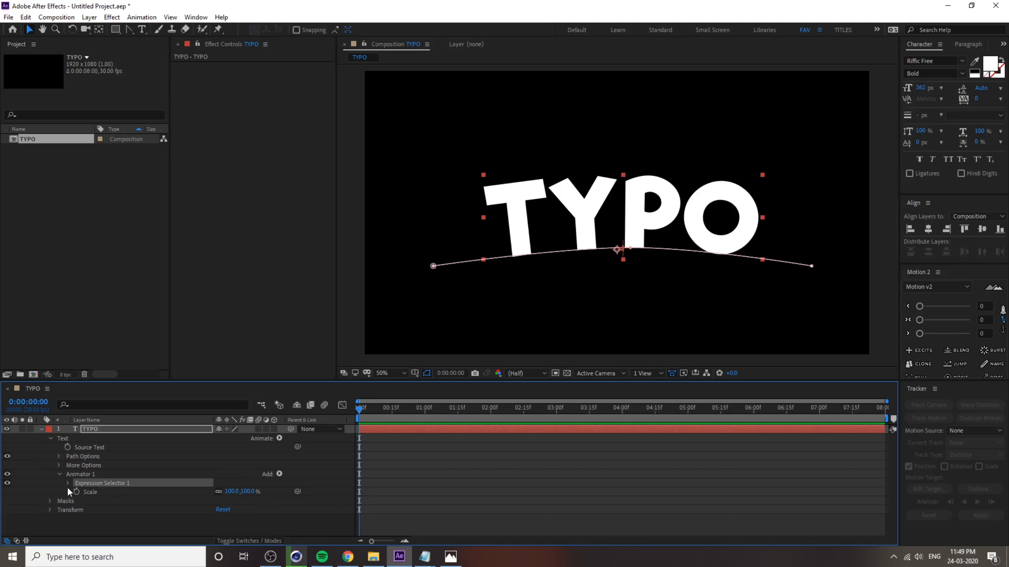
# Expand Expression Selector 1 down to the expression of its Amount property.
pyautogui.click(68, 483)
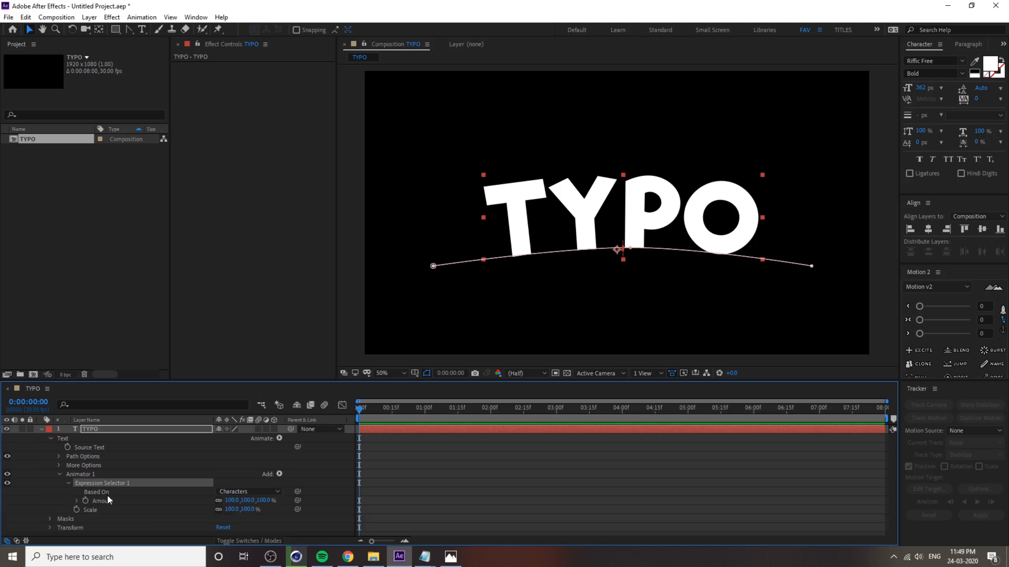
pyautogui.click(77, 500)
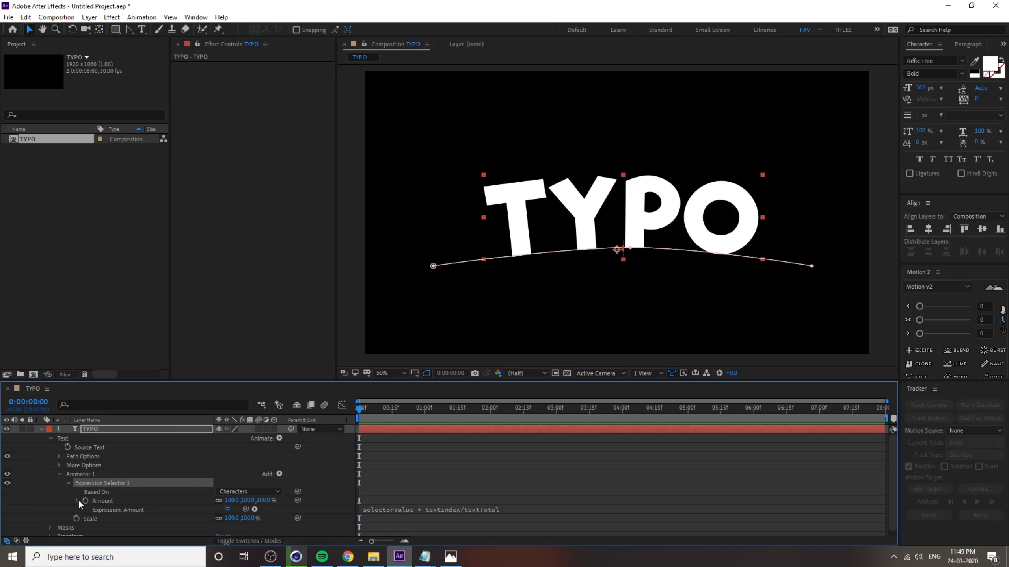
pyautogui.click(78, 500)
pyautogui.click(100, 499)
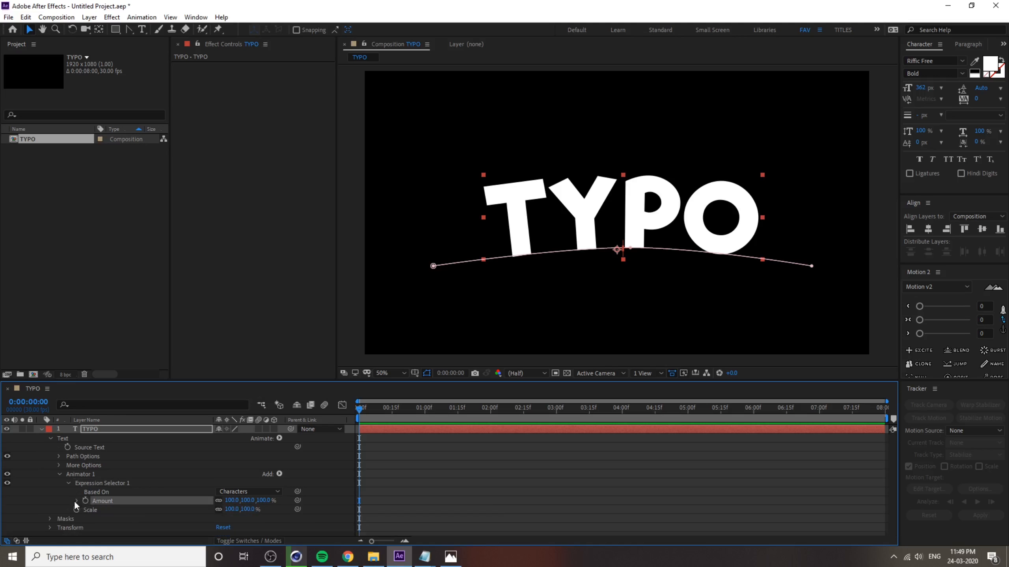
pyautogui.click(76, 501)
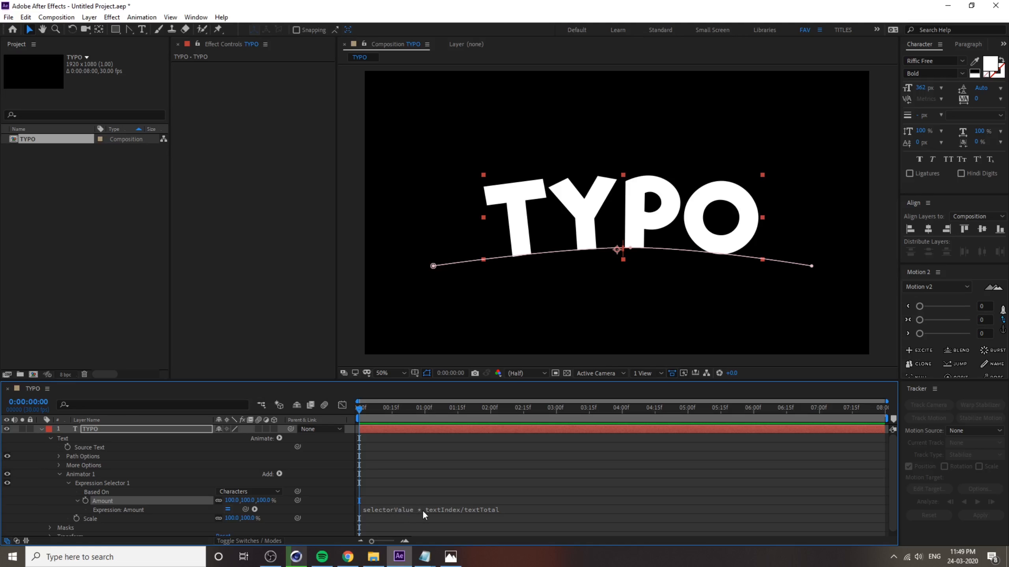
# Switch to the EXPRESSION file in Notepad and copy its entire expression code.
pyautogui.moveTo(424, 557)
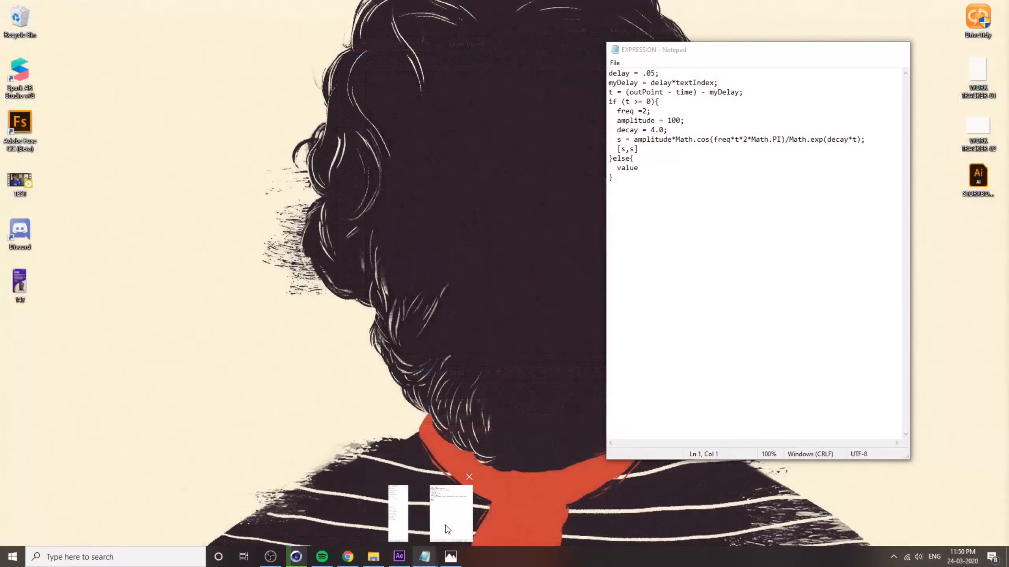
pyautogui.click(445, 529)
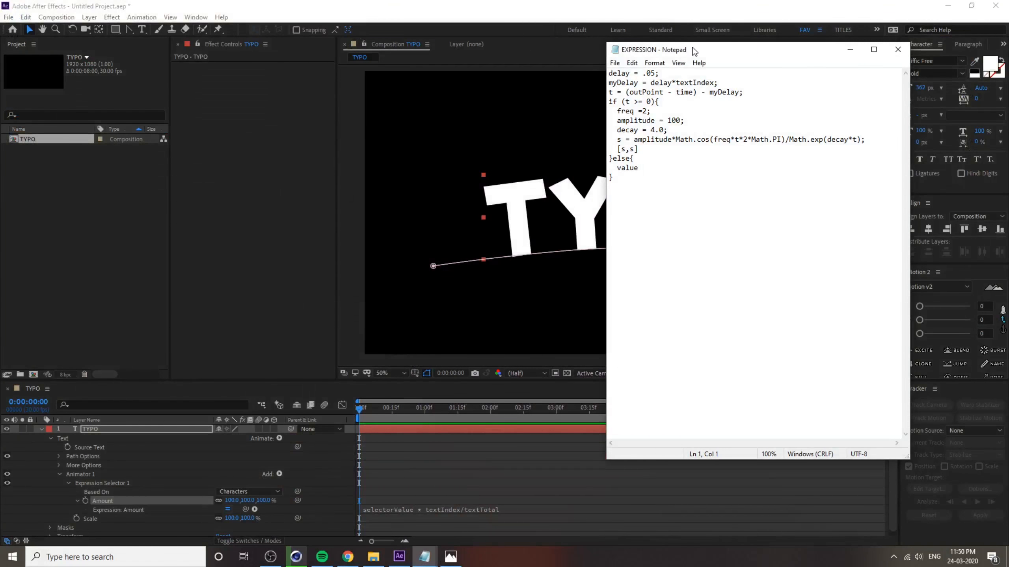
pyautogui.moveTo(694, 51); pyautogui.dragTo(677, 135)
pyautogui.moveTo(671, 280); pyautogui.dragTo(593, 155)
pyautogui.click(770, 314)
pyautogui.moveTo(644, 264); pyautogui.dragTo(593, 155)
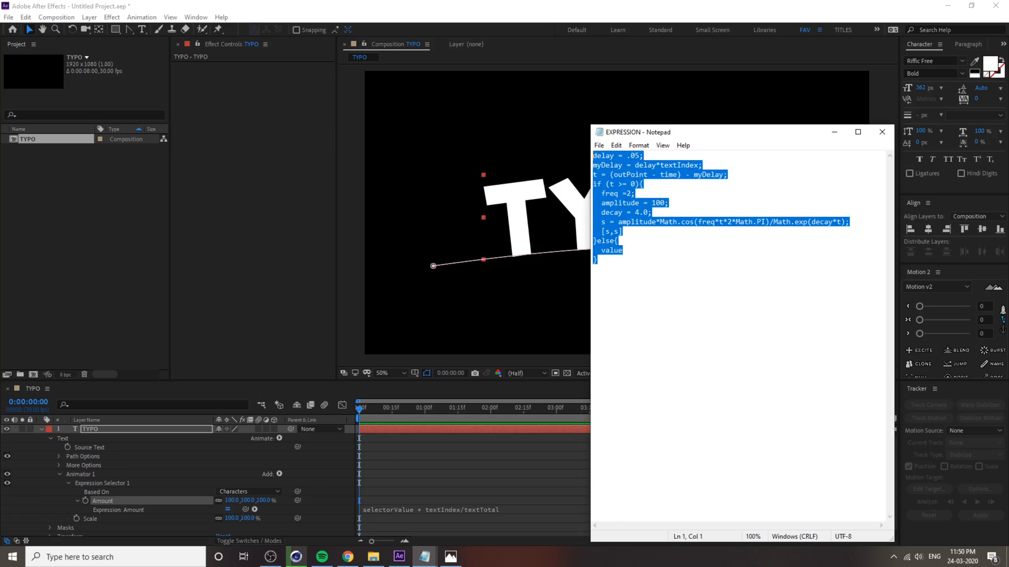
pyautogui.rightClick(634, 187)
pyautogui.click(655, 218)
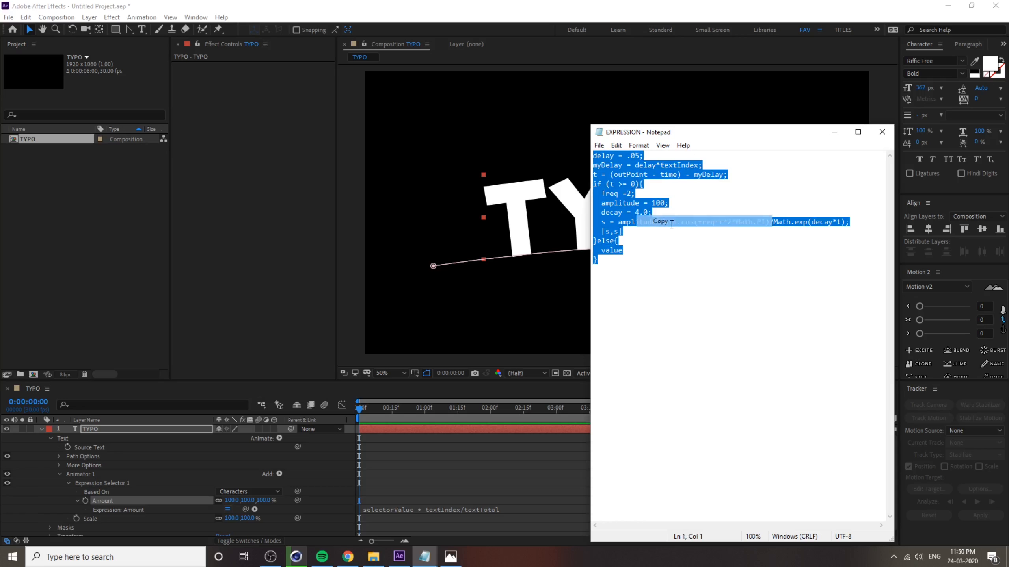
# Back in After Effects, replace the Amount expression of Animator 1's Expression Selector 1 with the copied code.
pyautogui.click(452, 510)
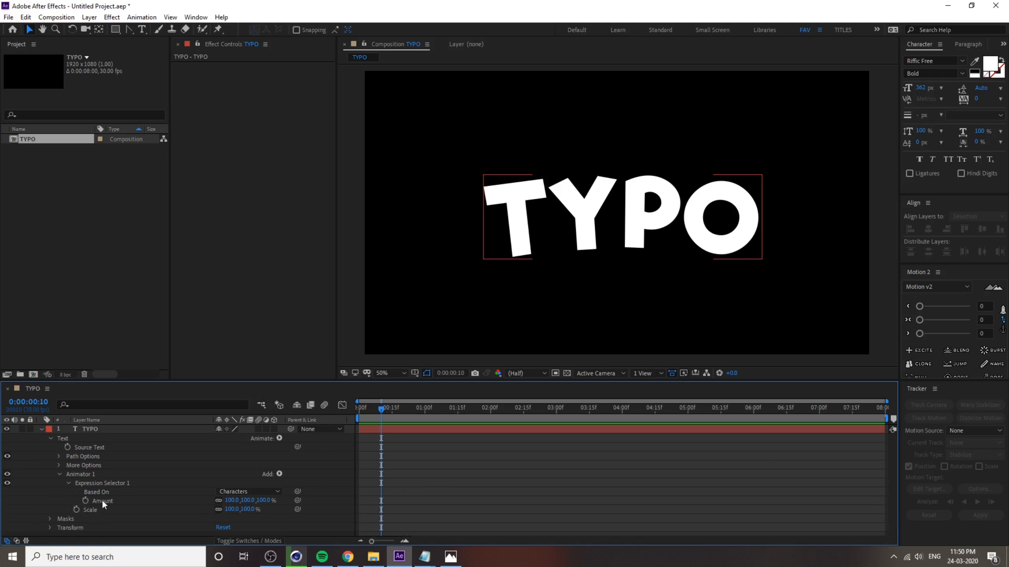
pyautogui.click(99, 501)
pyautogui.press('alt')
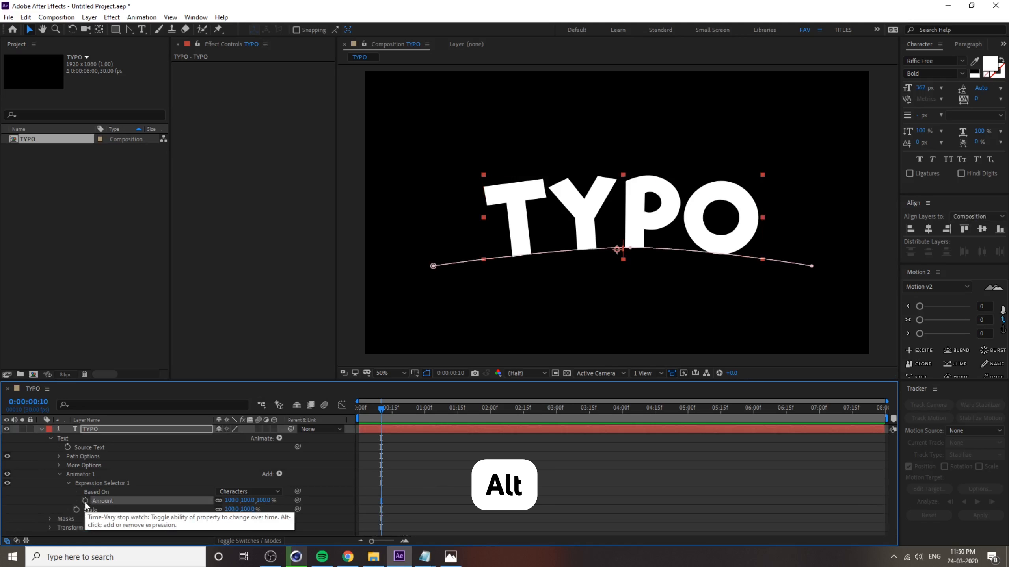
pyautogui.keyDown('alt'); pyautogui.click(85, 502); pyautogui.keyUp('alt')
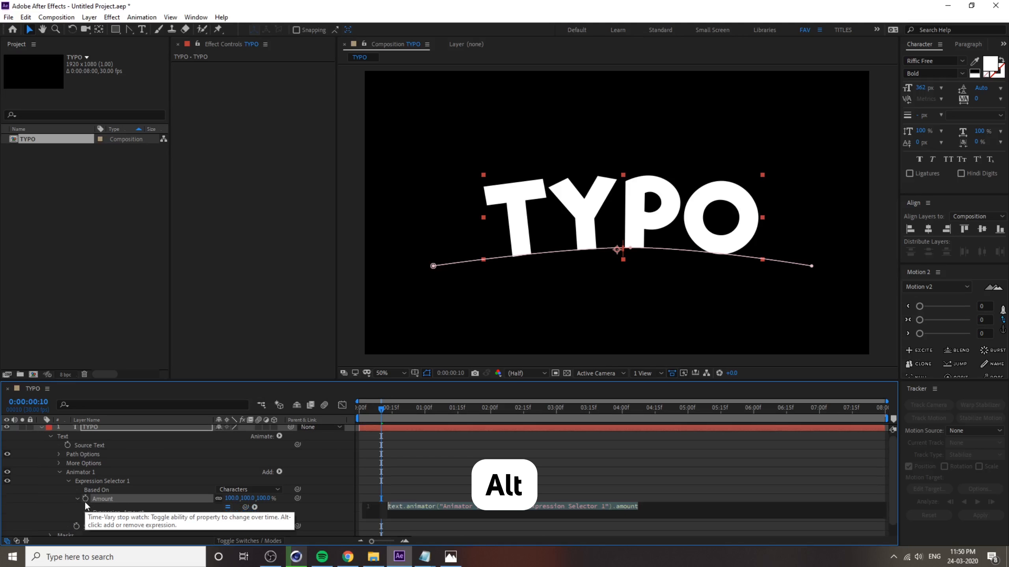
pyautogui.hotkey('ctrl', 'v')
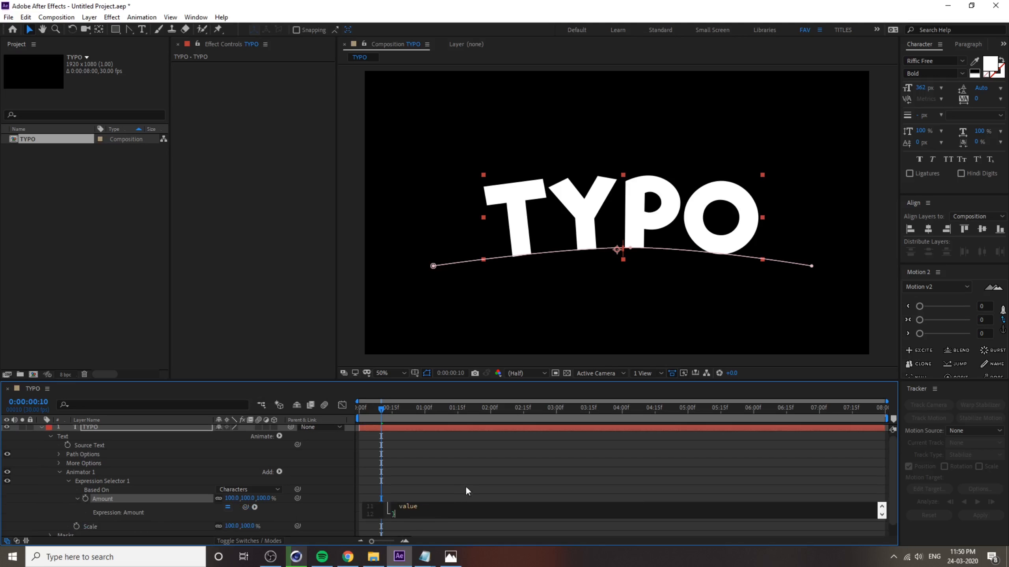
pyautogui.click(463, 465)
# From the first frame, set Animator 1's Scale to 0% and scrub the timeline to 0:00:00:21 to preview the letters.
pyautogui.moveTo(392, 414); pyautogui.dragTo(313, 438)
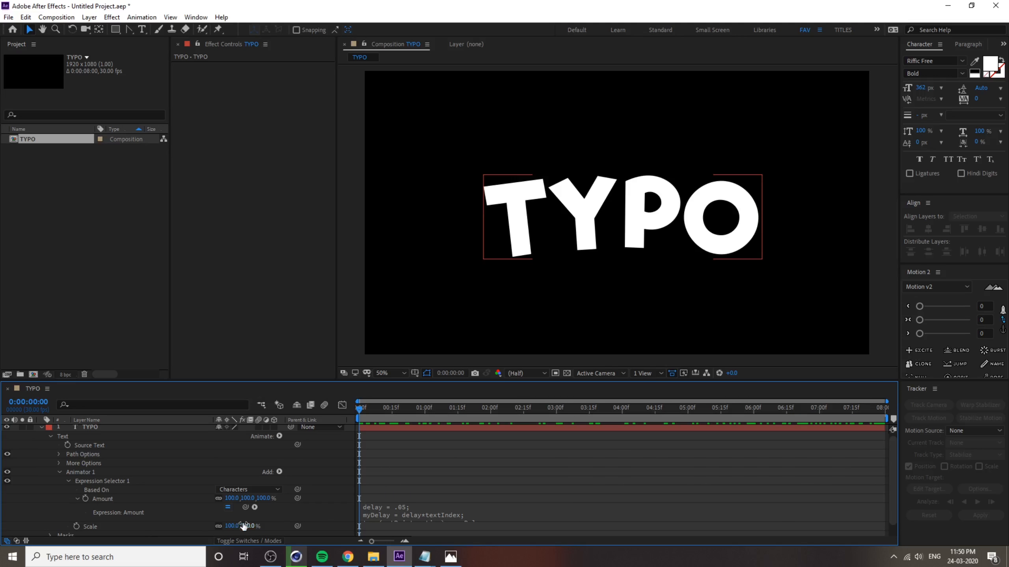
pyautogui.click(248, 526)
pyautogui.moveTo(450, 557)
pyautogui.write('00')
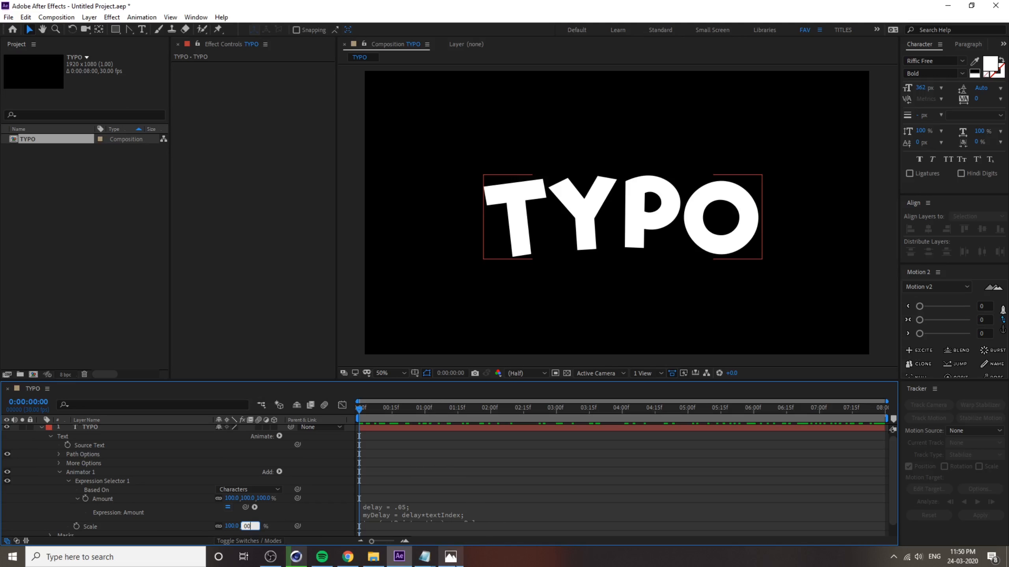
pyautogui.press('Return')
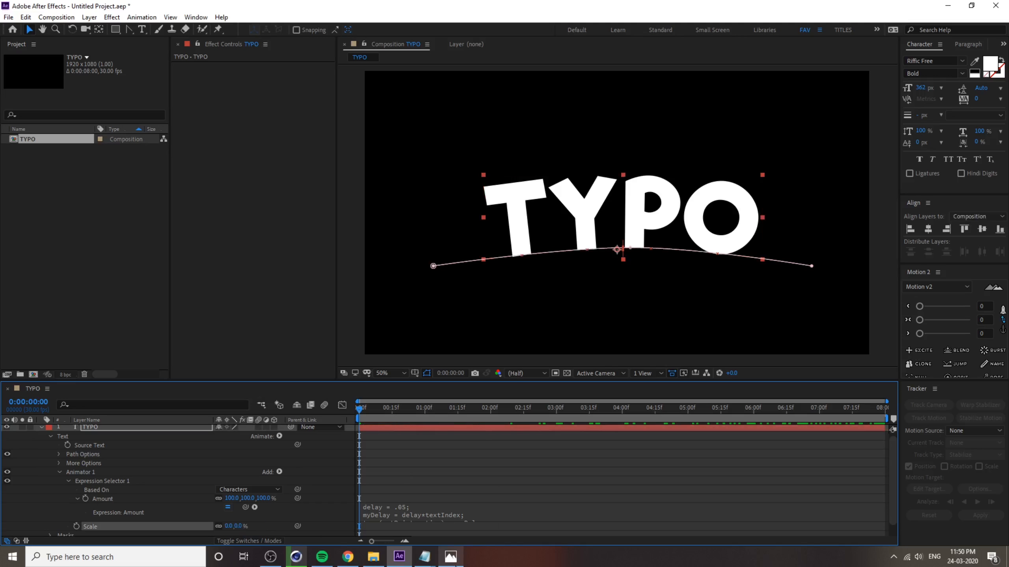
pyautogui.moveTo(364, 408); pyautogui.dragTo(405, 496)
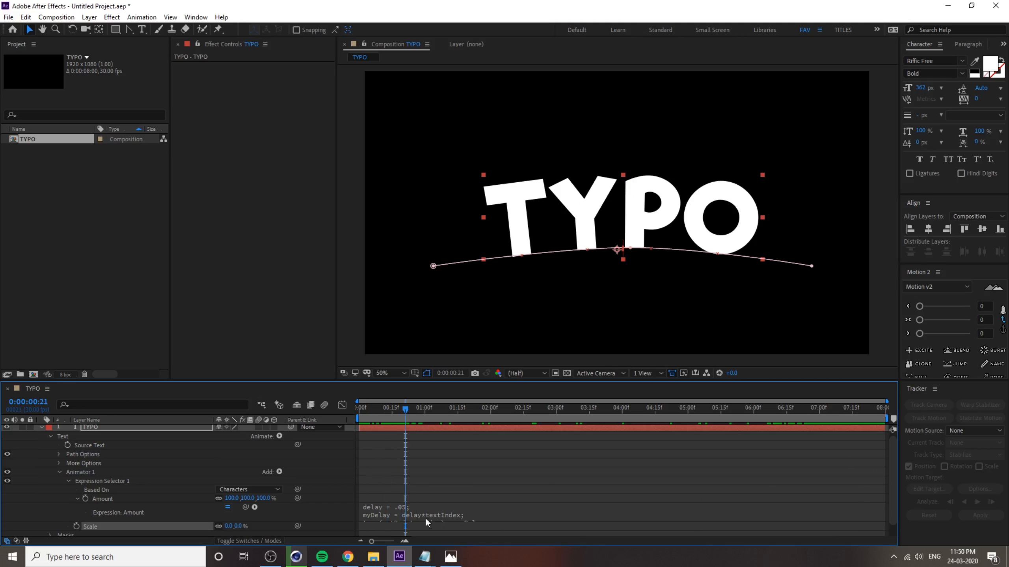
# Duplicate Animator 1 on the TYPO text layer.
pyautogui.scroll(-1, 409, 484)
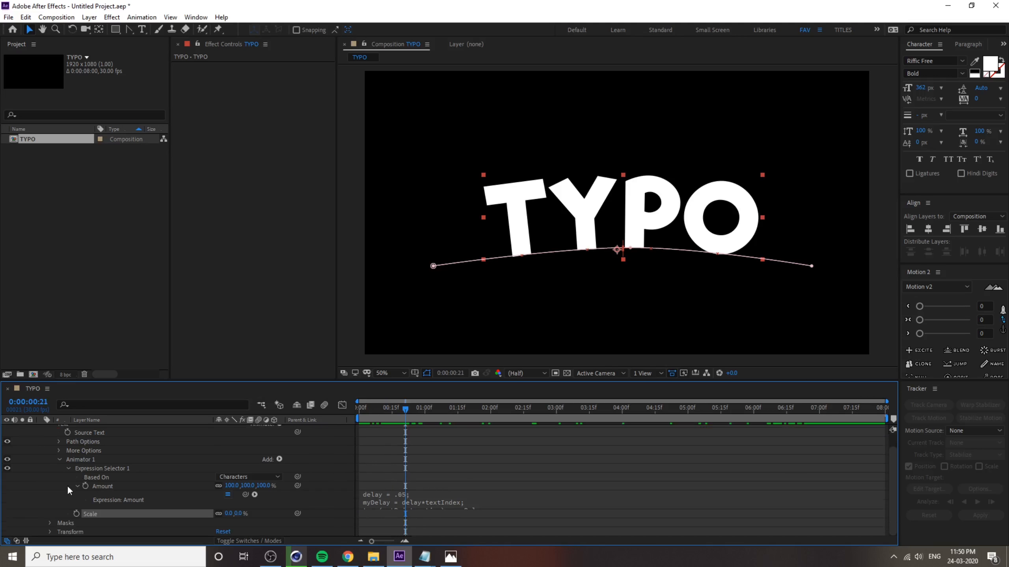
pyautogui.scroll(1, 75, 487)
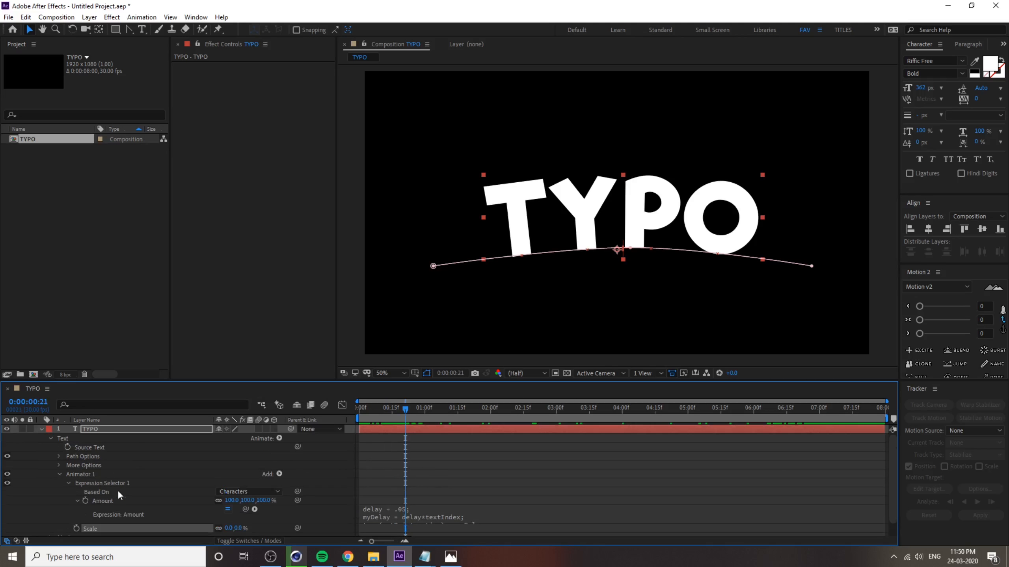
pyautogui.click(85, 475)
pyautogui.hotkey('ctrl', 'd')
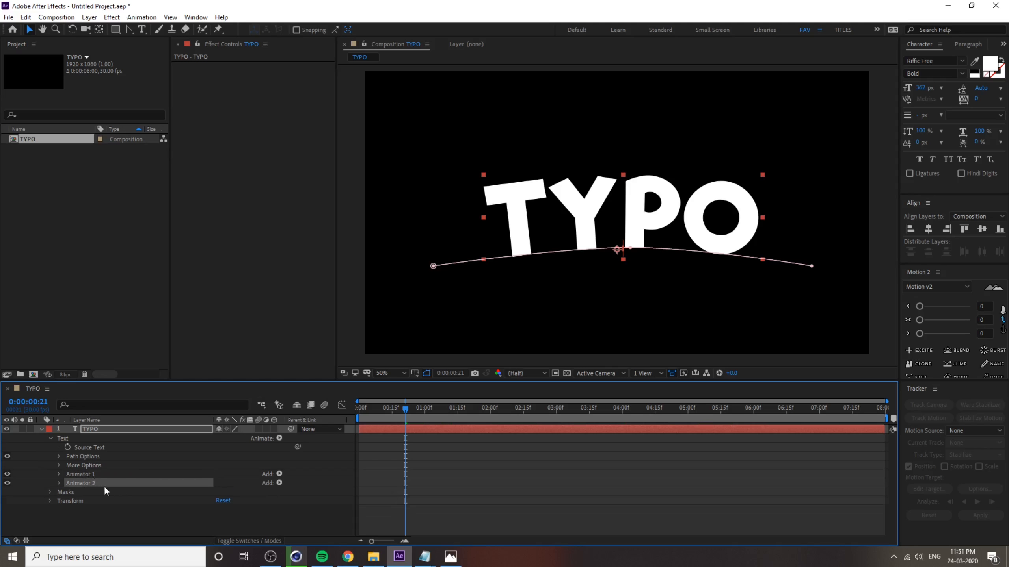
# Expand Animator 2's Expression Selector 1 to the Amount expression and enlarge the expression's editing area.
pyautogui.click(60, 483)
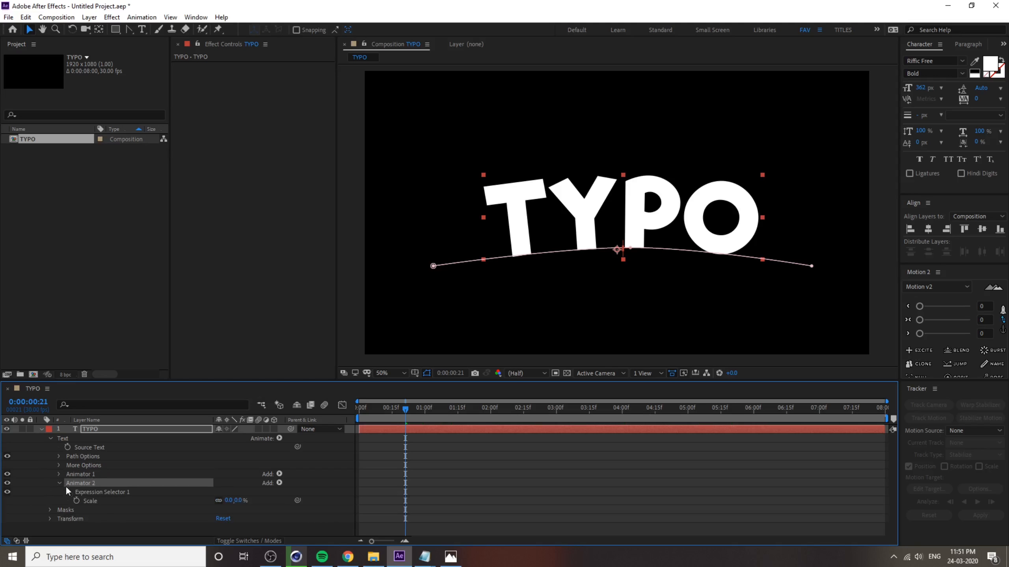
pyautogui.click(90, 501)
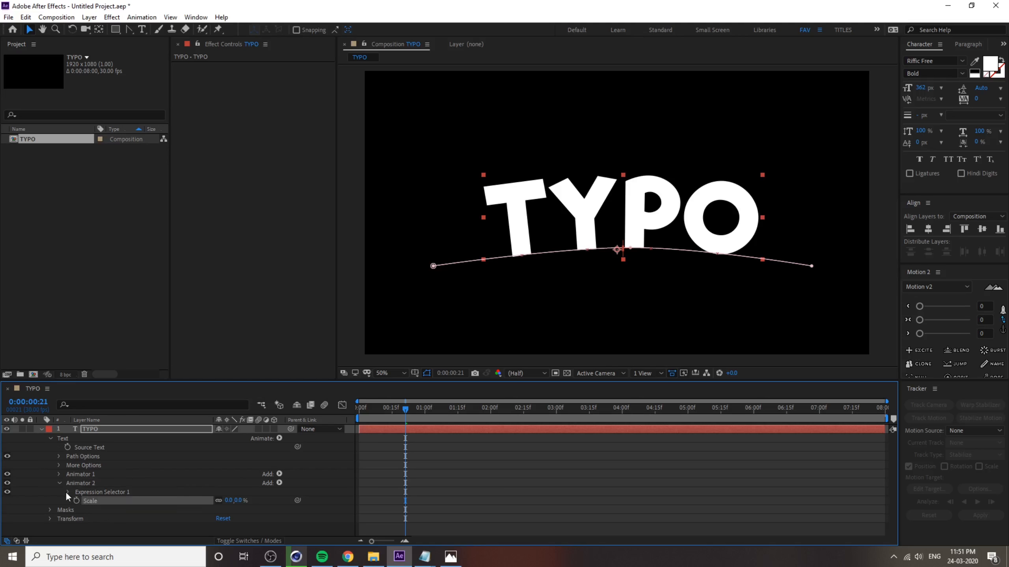
pyautogui.click(68, 491)
pyautogui.click(106, 509)
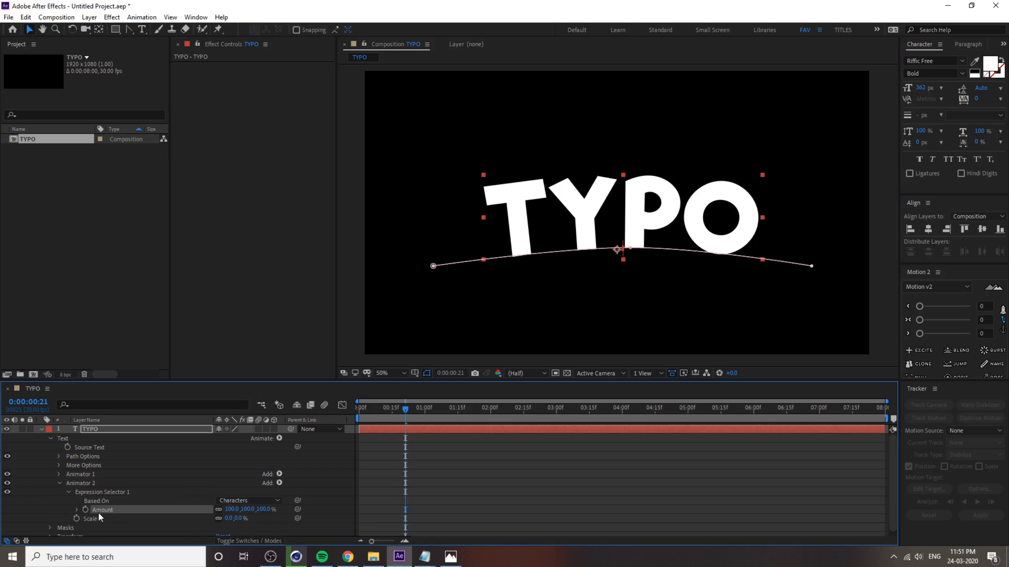
pyautogui.keyDown('alt'); pyautogui.click(78, 509); pyautogui.keyUp('alt')
pyautogui.hotkey('ctrl', 'v')
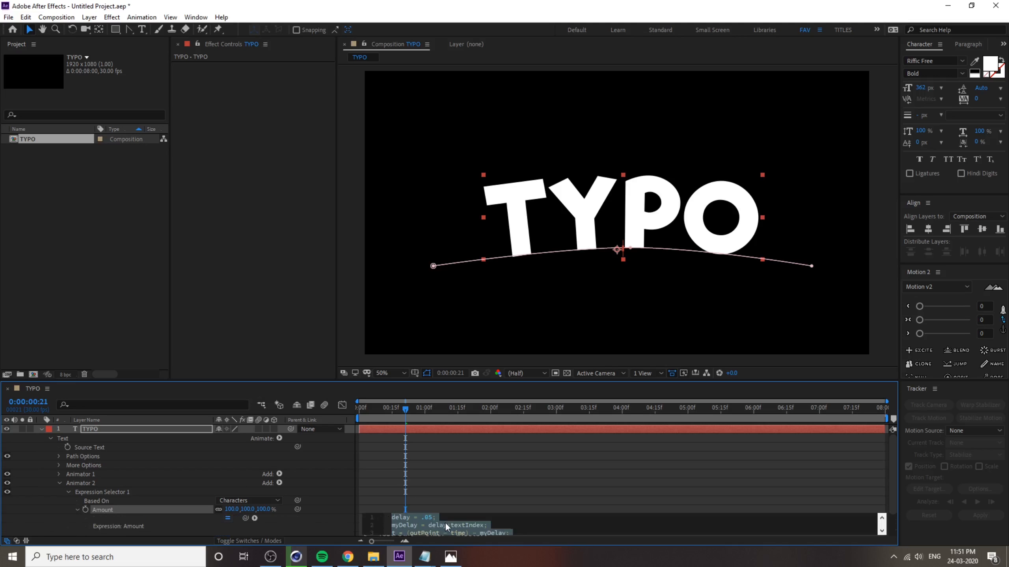
pyautogui.scroll(-1, 444, 525)
pyautogui.click(899, 472)
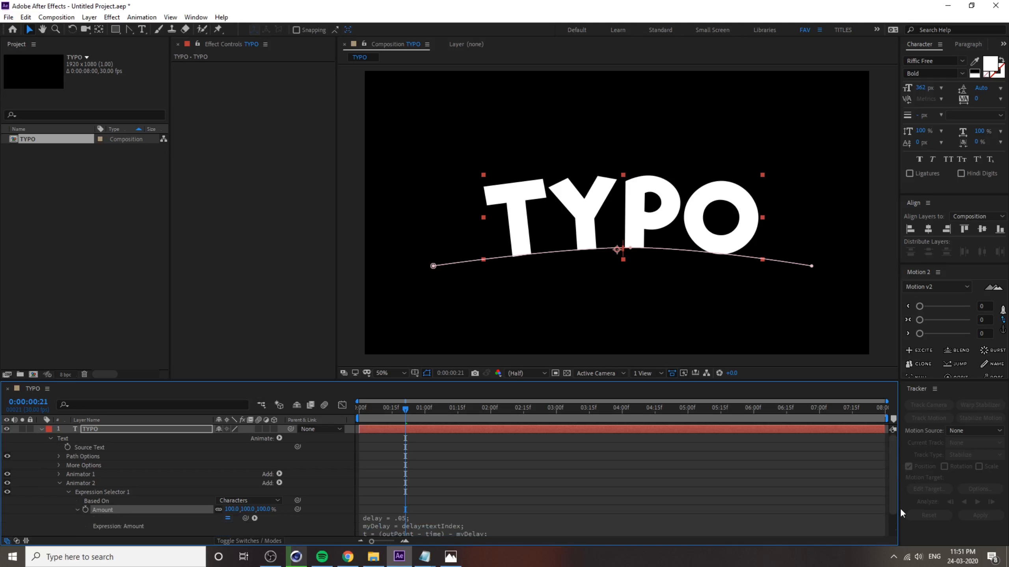
pyautogui.scroll(-1, 892, 483)
# In Animator 2's Amount expression, replace "outPoint - time" on the t line with "time - inPoint".
pyautogui.click(430, 498)
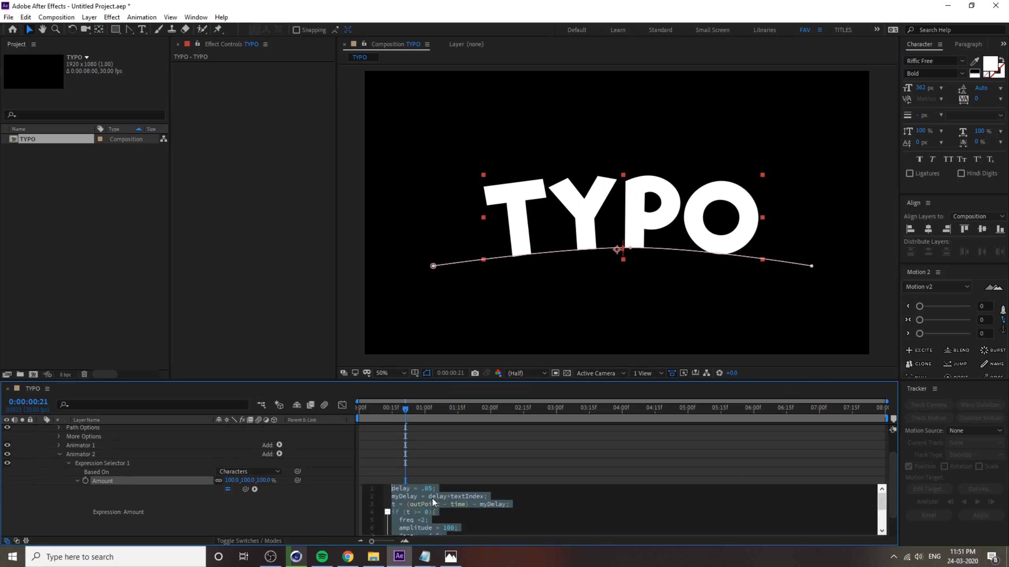
pyautogui.click(453, 503)
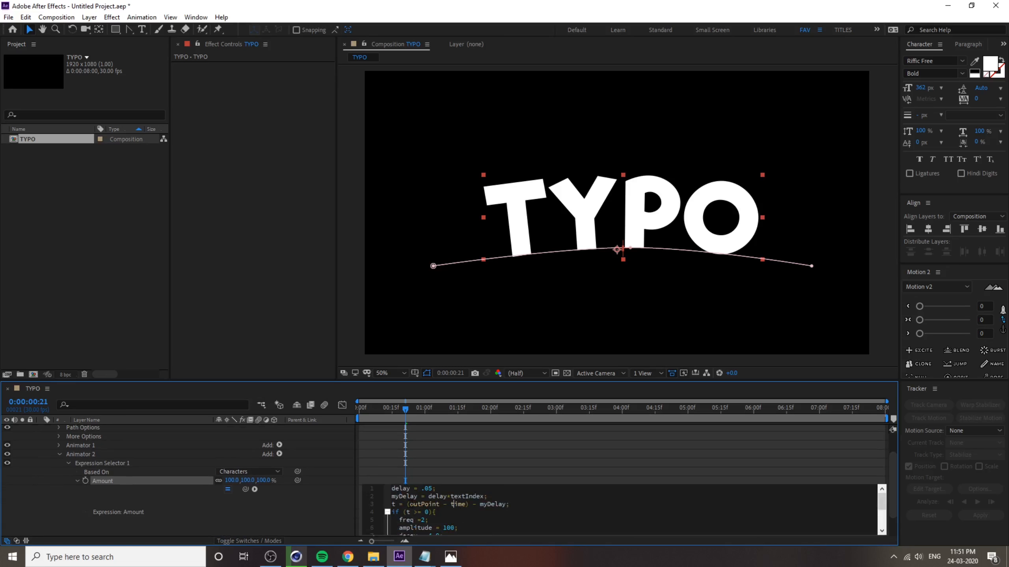
pyautogui.moveTo(409, 505); pyautogui.dragTo(455, 506)
pyautogui.moveTo(464, 509); pyautogui.dragTo(465, 505)
pyautogui.write('time')
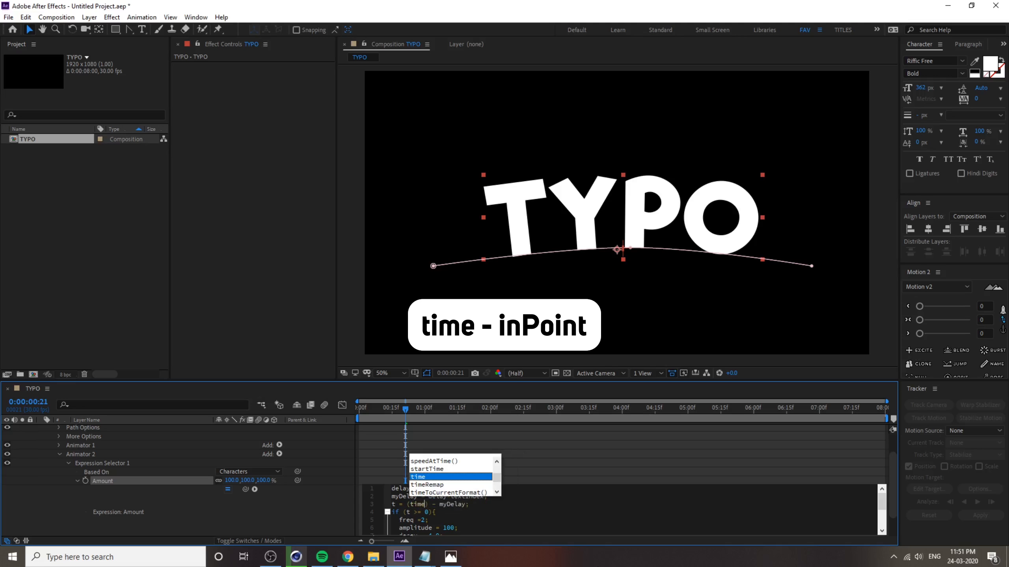
pyautogui.press('Escape')
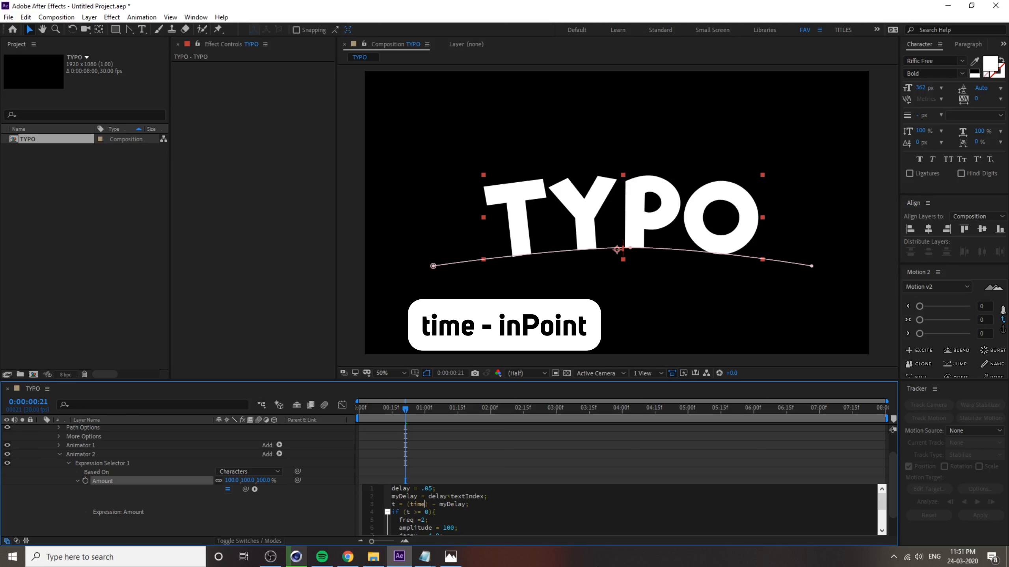
pyautogui.write('- in')
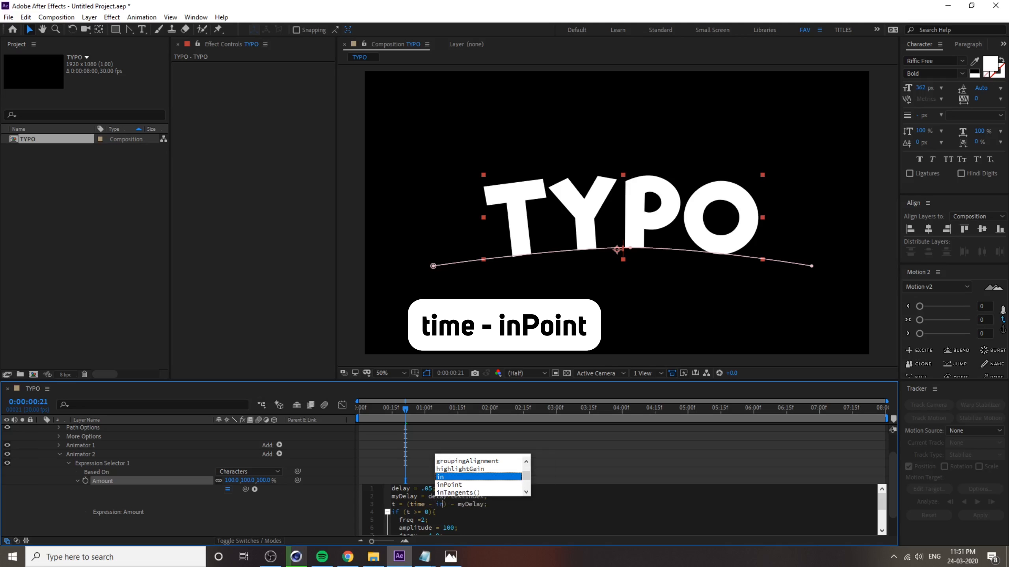
pyautogui.press('Down')
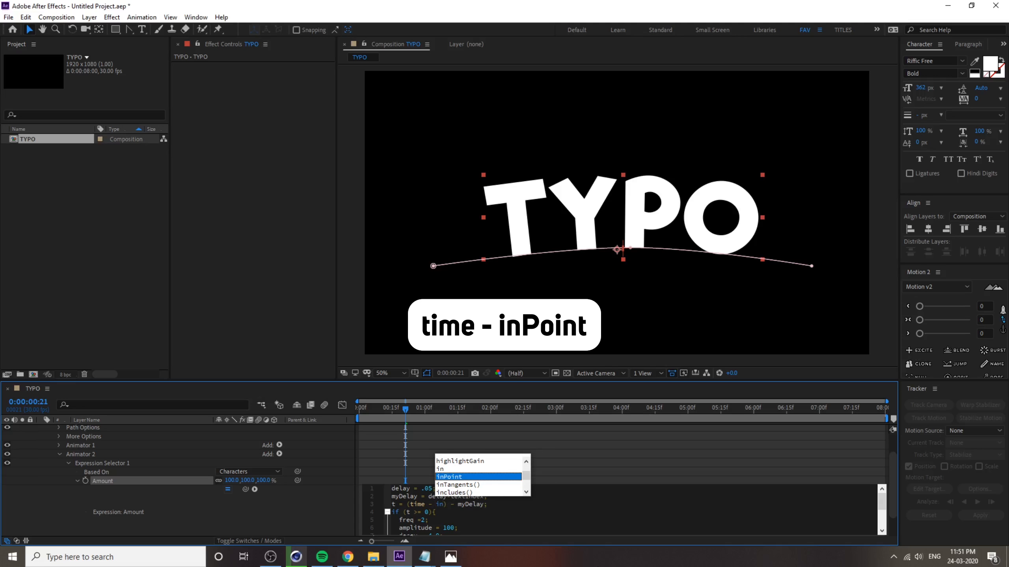
pyautogui.press('Return')
pyautogui.click(433, 453)
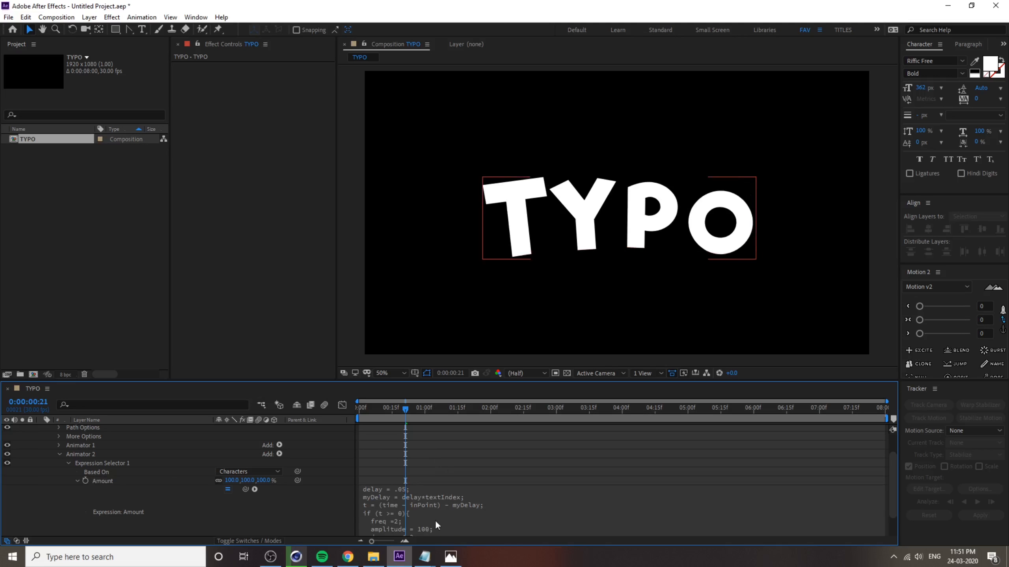
pyautogui.click(399, 503)
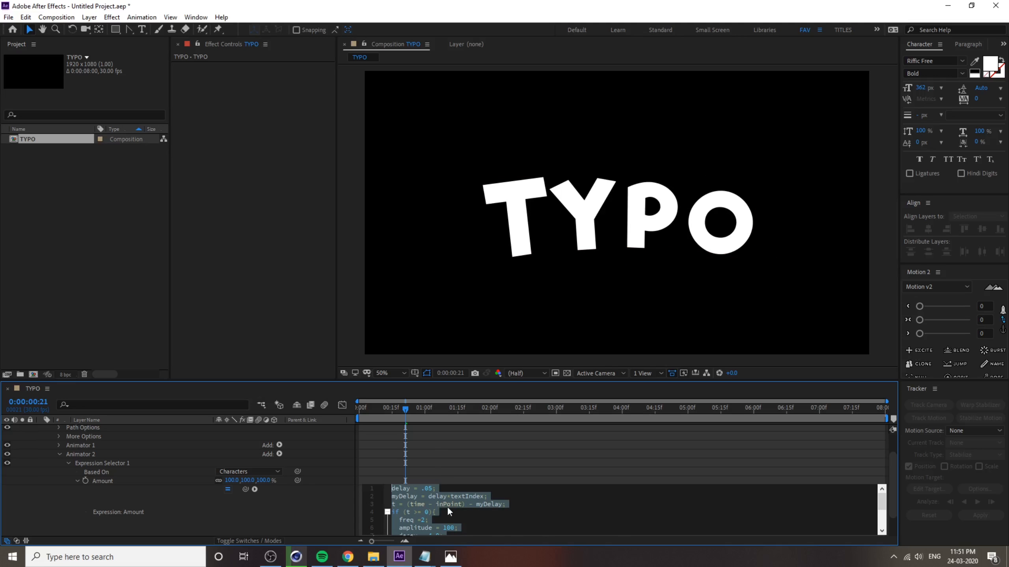
pyautogui.click(450, 455)
# Scrub and play through to the composition's last frame to preview the letters' scale animation.
pyautogui.moveTo(405, 406); pyautogui.dragTo(890, 484)
pyautogui.press('space')
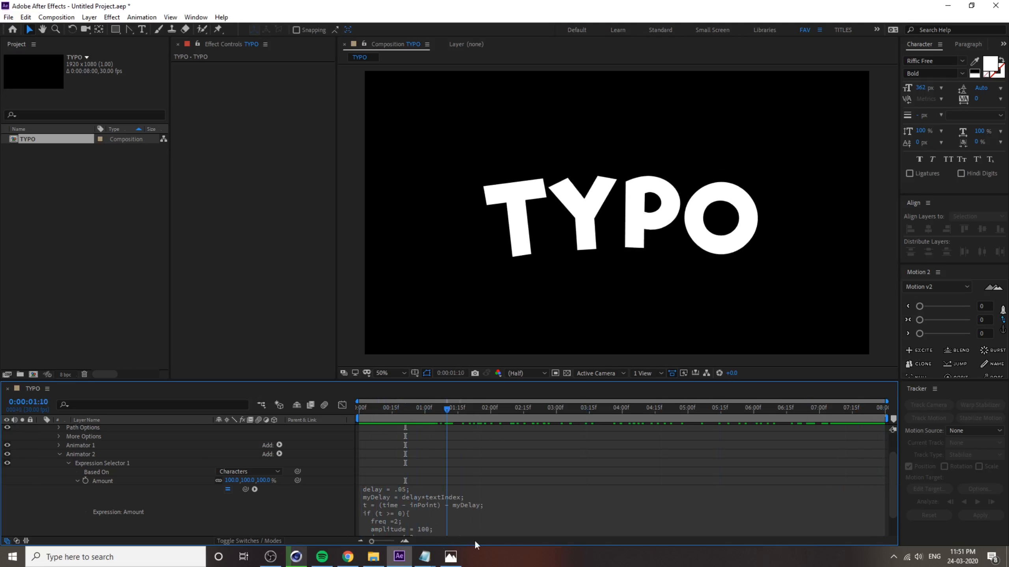
pyautogui.moveTo(449, 532); pyautogui.dragTo(890, 518)
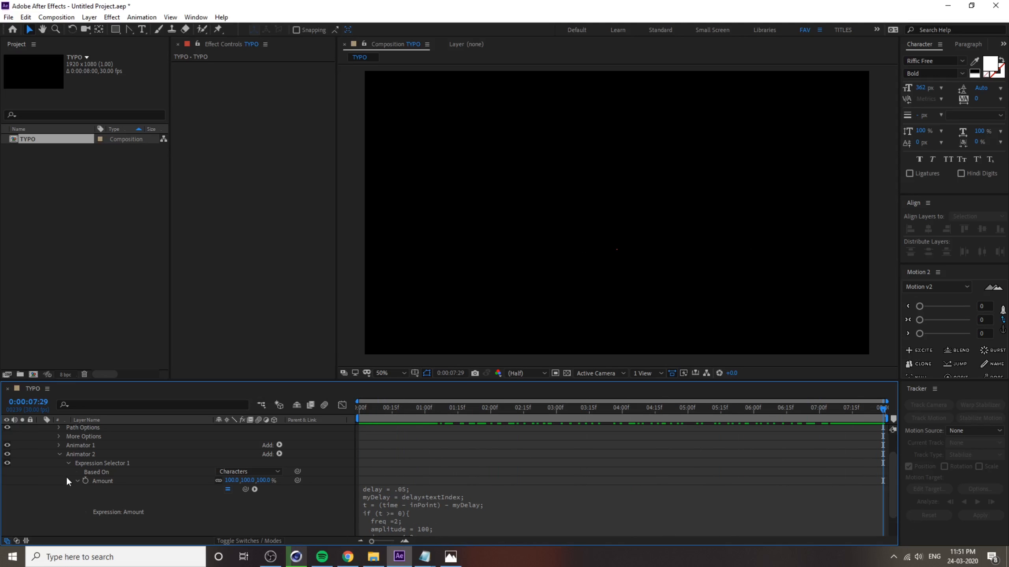
# Collapse the TYPO layer's properties and move the playhead to 0:00:02:03.
pyautogui.click(59, 454)
pyautogui.click(41, 429)
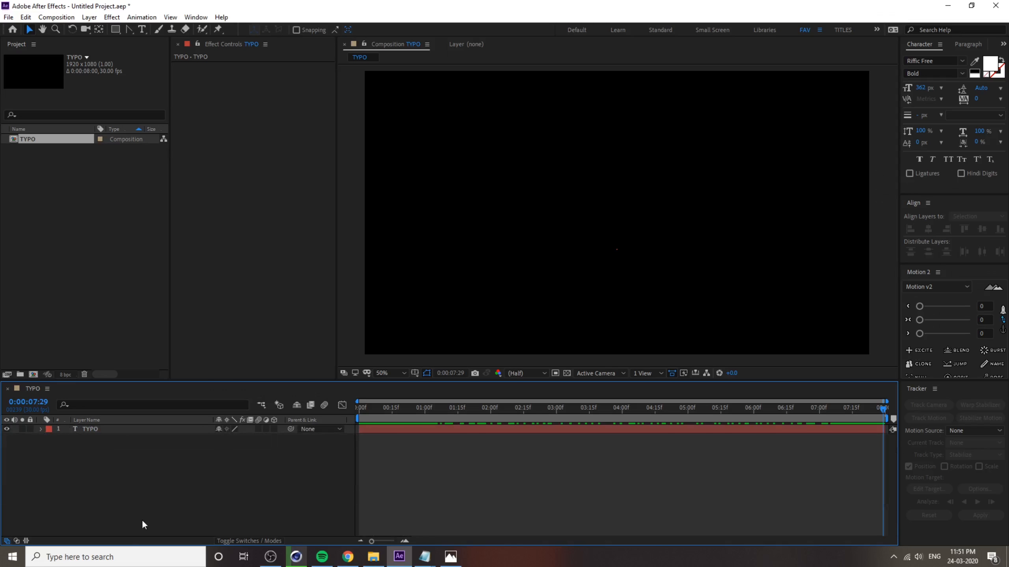
pyautogui.moveTo(401, 408); pyautogui.dragTo(497, 423)
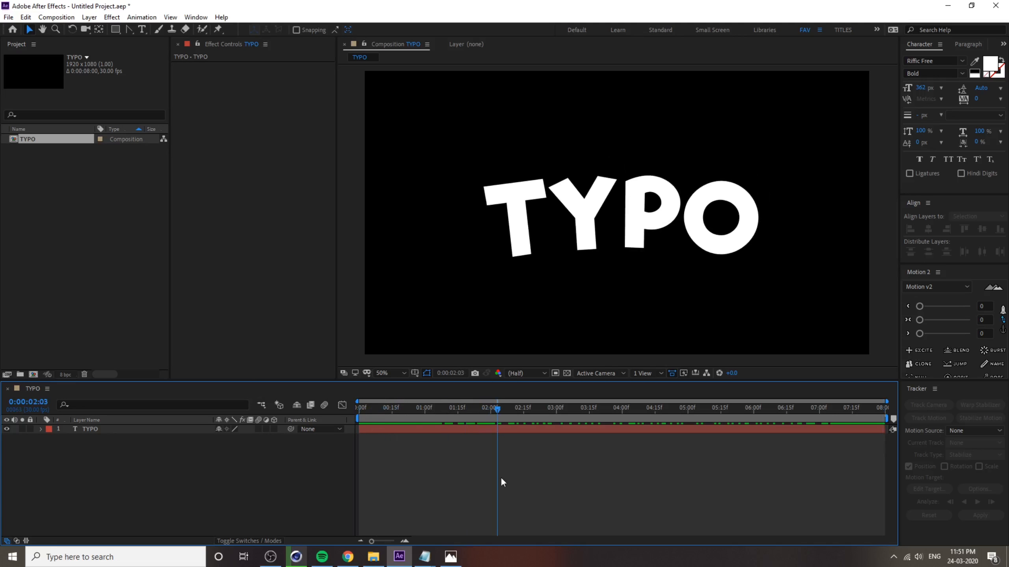
# Give the TYPO text a white stroke over its fill, 55 px wide.
pyautogui.click(94, 429)
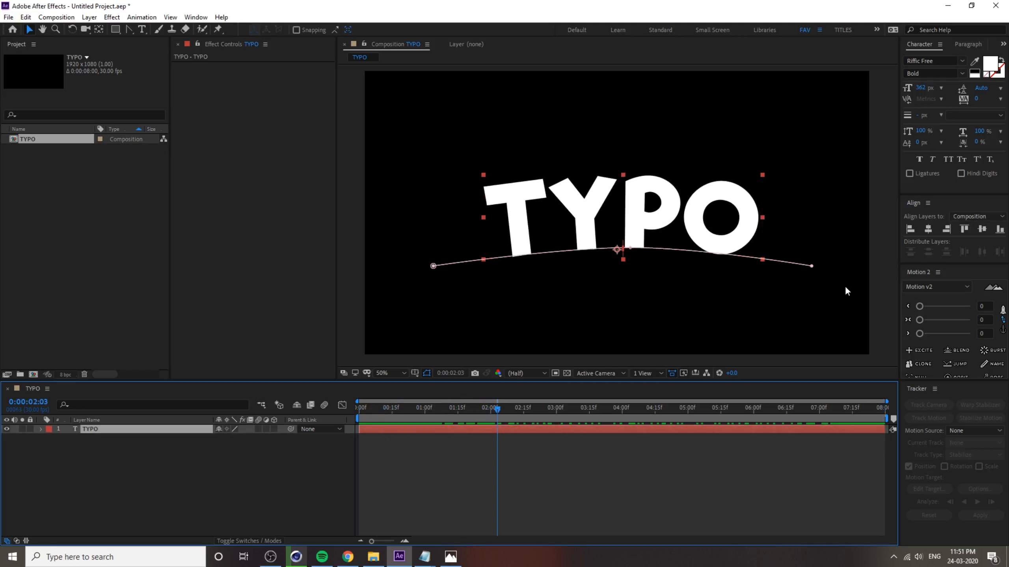
pyautogui.click(993, 65)
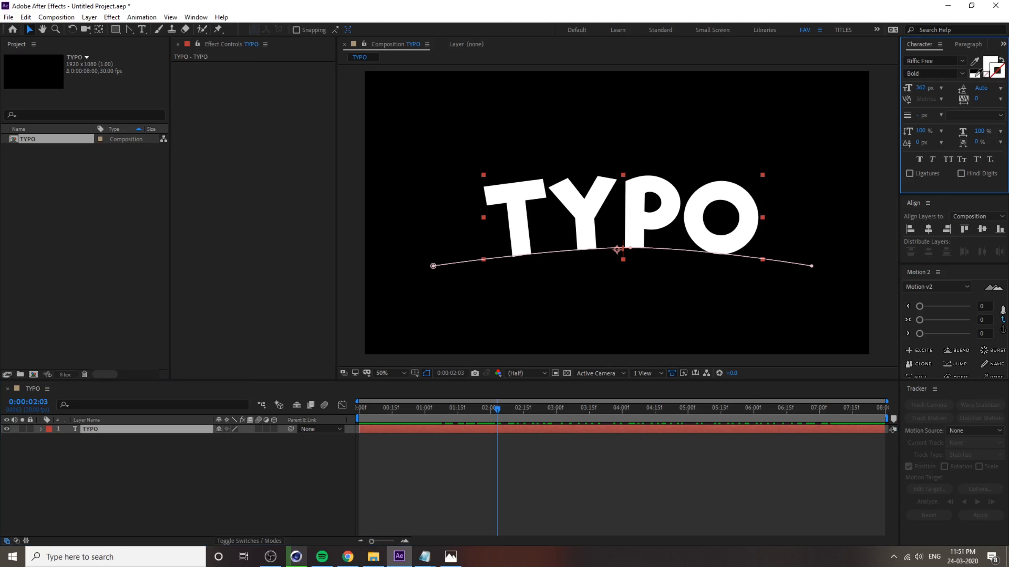
pyautogui.click(975, 73)
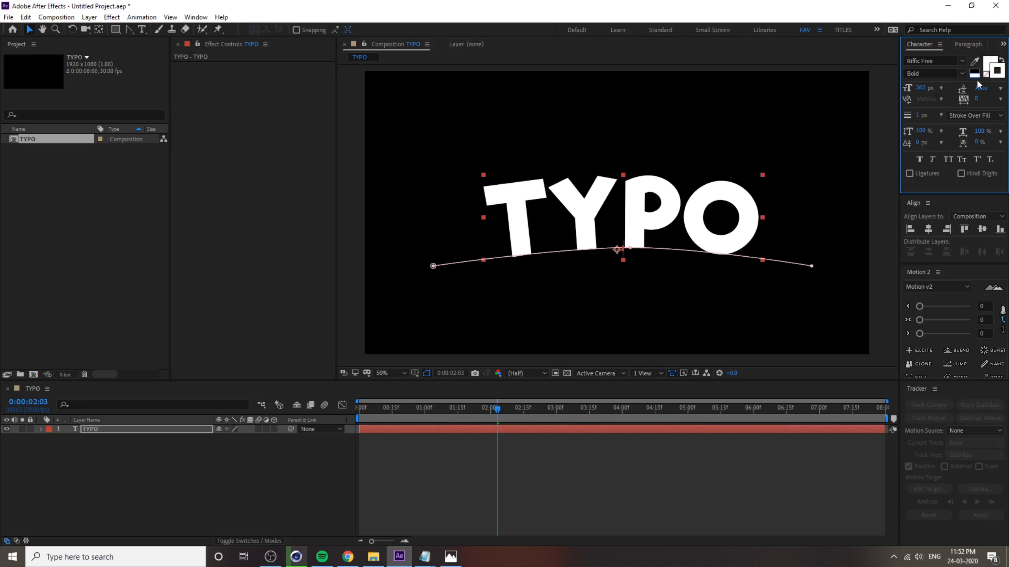
pyautogui.moveTo(919, 115); pyautogui.dragTo(944, 114)
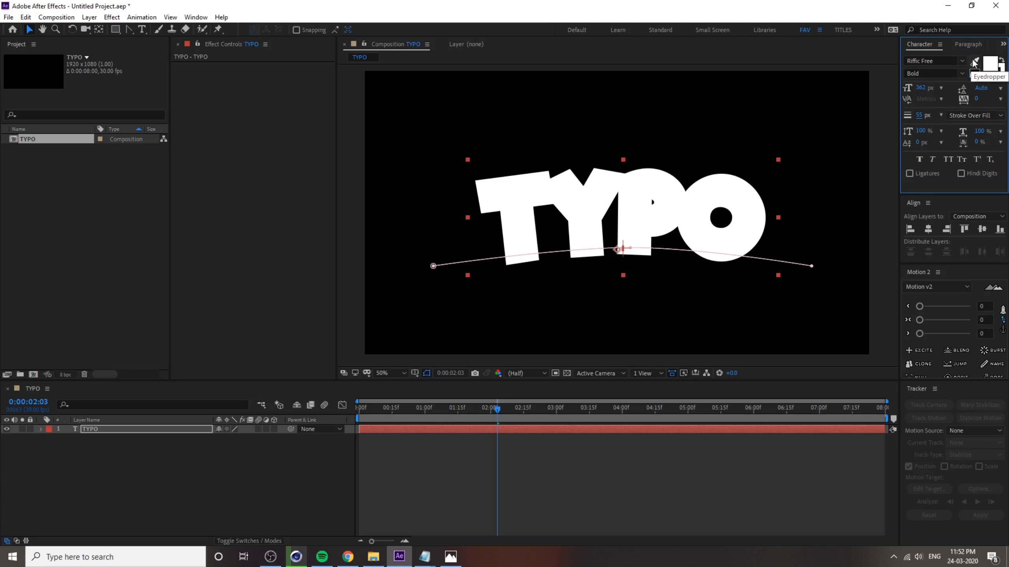
# Change the TYPO text's fill to yellow and its stroke to purple, sampling the colours with the eyedropper.
pyautogui.click(974, 63)
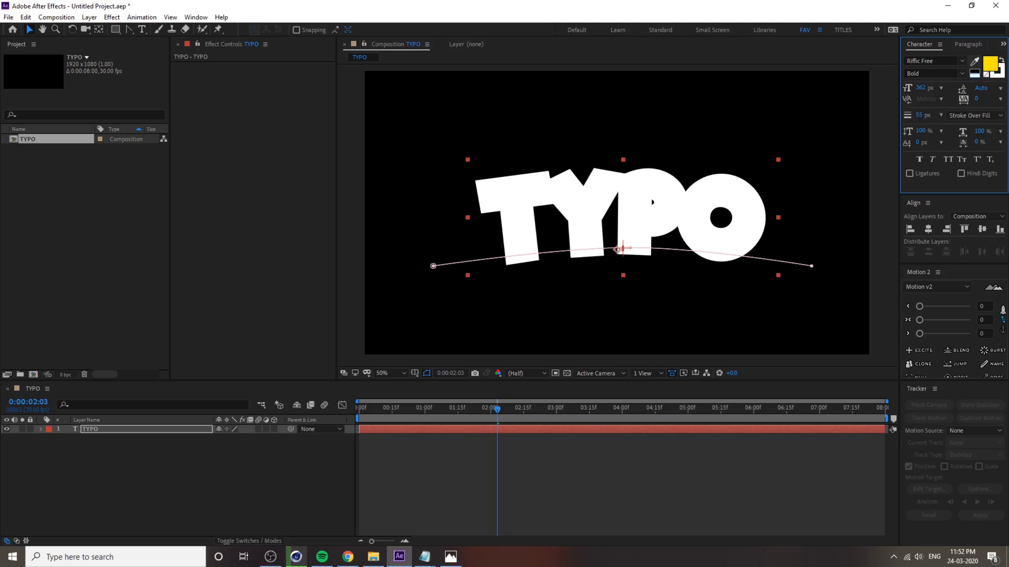
pyautogui.click(1008, 271)
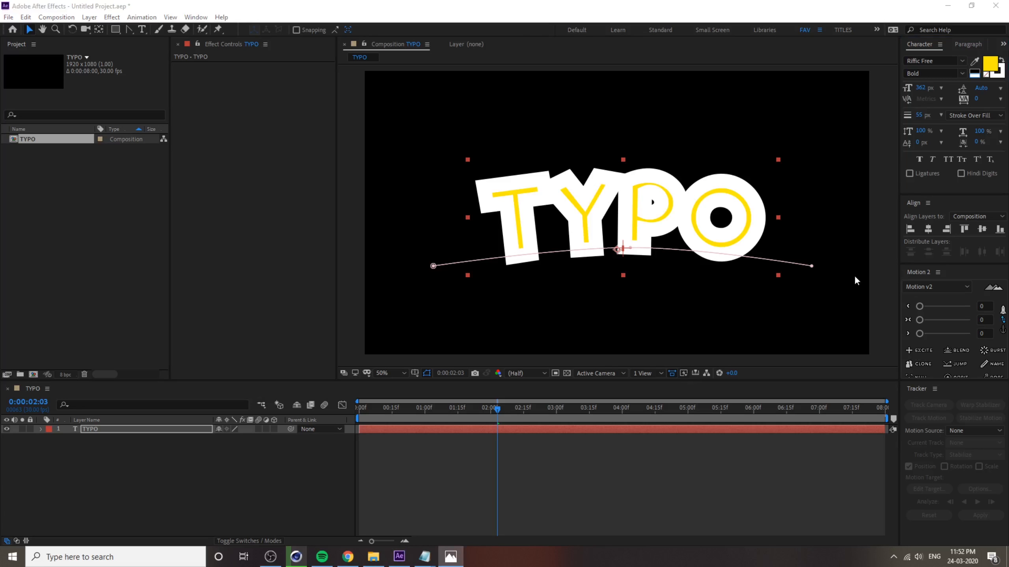
pyautogui.click(975, 101)
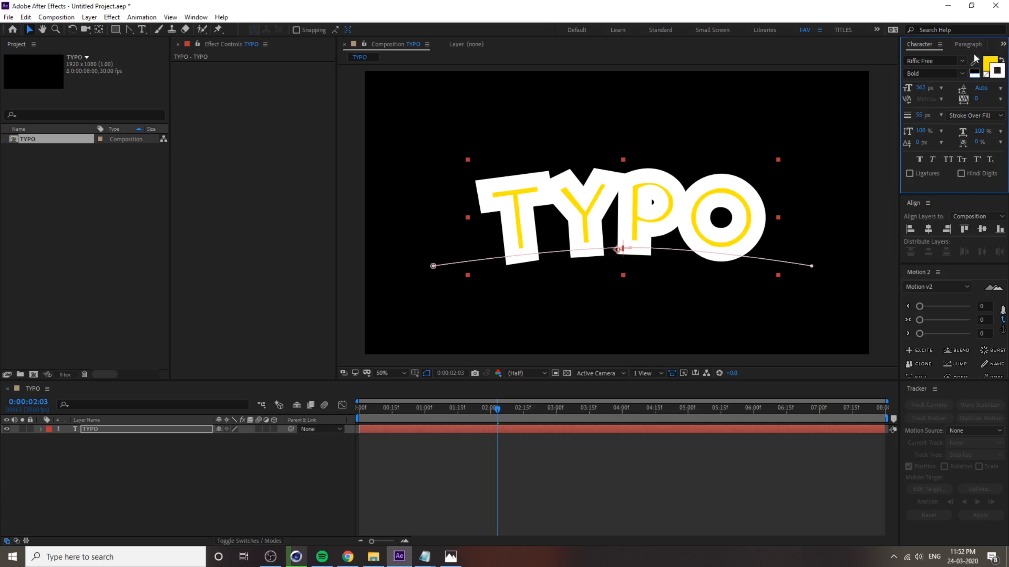
pyautogui.click(996, 71)
pyautogui.click(988, 63)
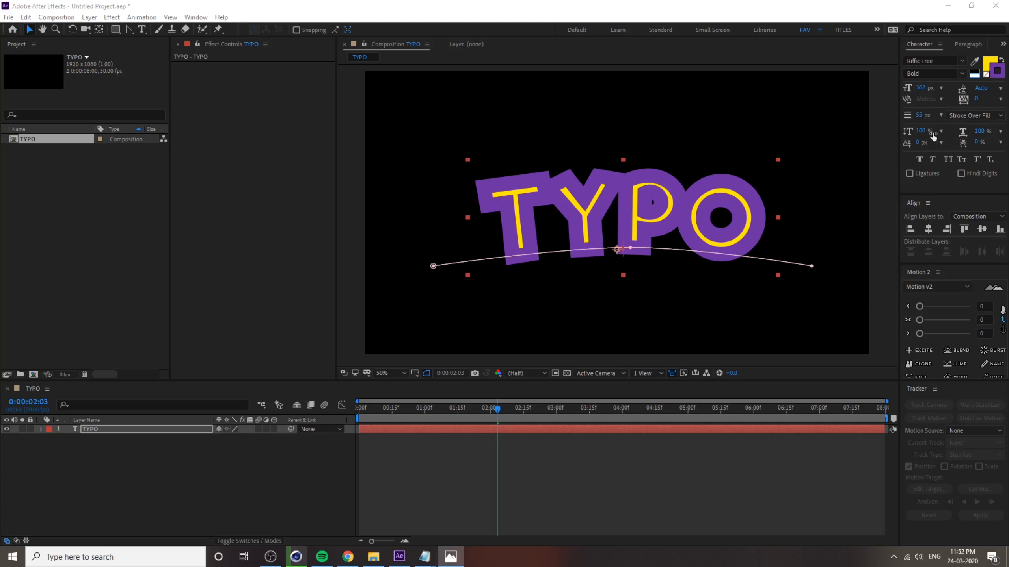
# Set the TYPO text's stroke width to 20 px and deselect the layer.
pyautogui.moveTo(919, 115); pyautogui.dragTo(900, 117)
pyautogui.click(917, 117)
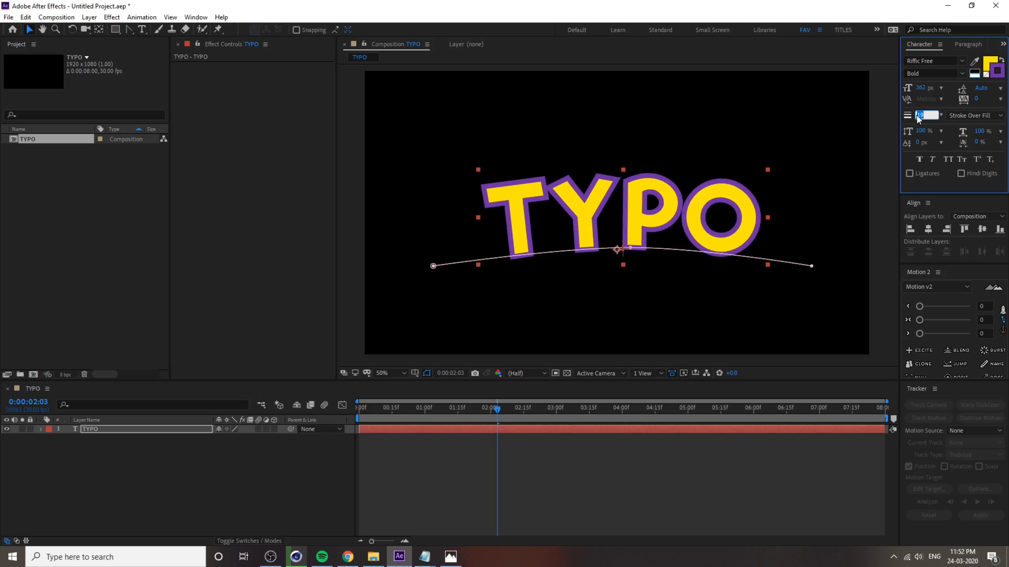
pyautogui.write('20')
pyautogui.press('Return')
pyautogui.click(590, 473)
# Play the coloured text animation from the first frame and scrub back to 0:00:01:13.
pyautogui.moveTo(491, 407); pyautogui.dragTo(350, 416)
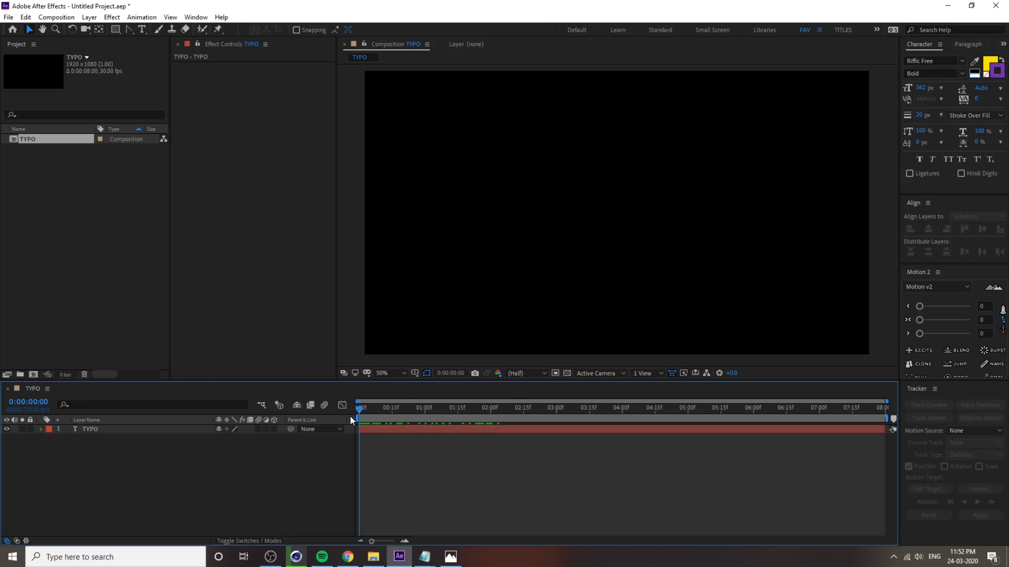
pyautogui.press('space')
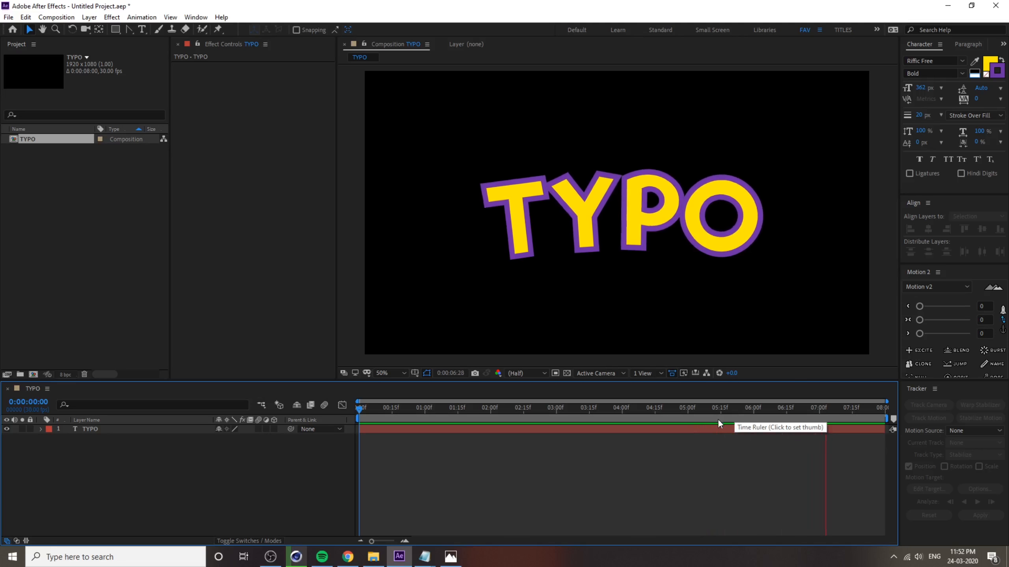
pyautogui.moveTo(566, 414); pyautogui.dragTo(452, 426)
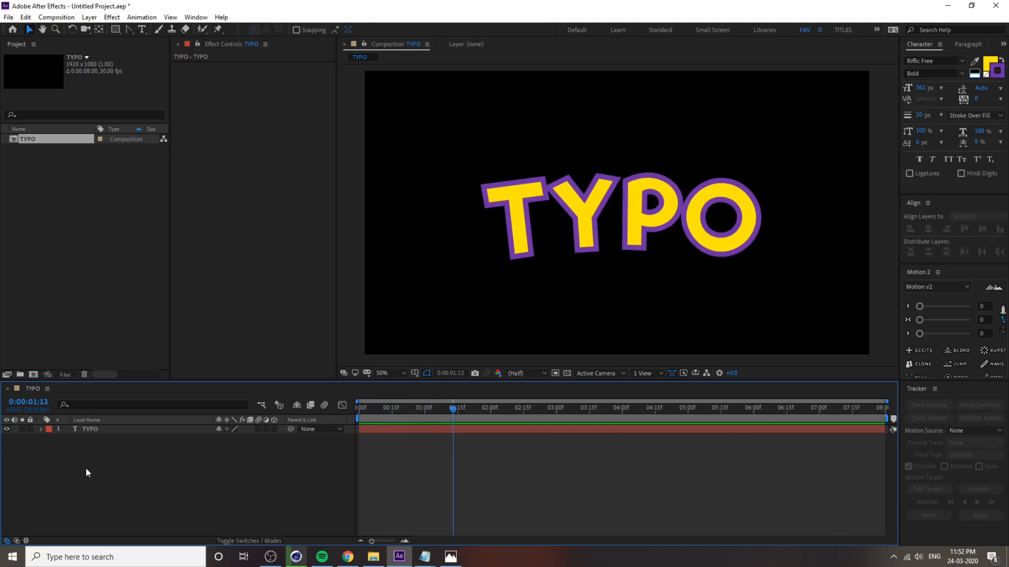
# Pre-compose the TYPO text layer into a new composition named TEXT, moving all attributes into it.
pyautogui.hotkey('ctrl', 'a')
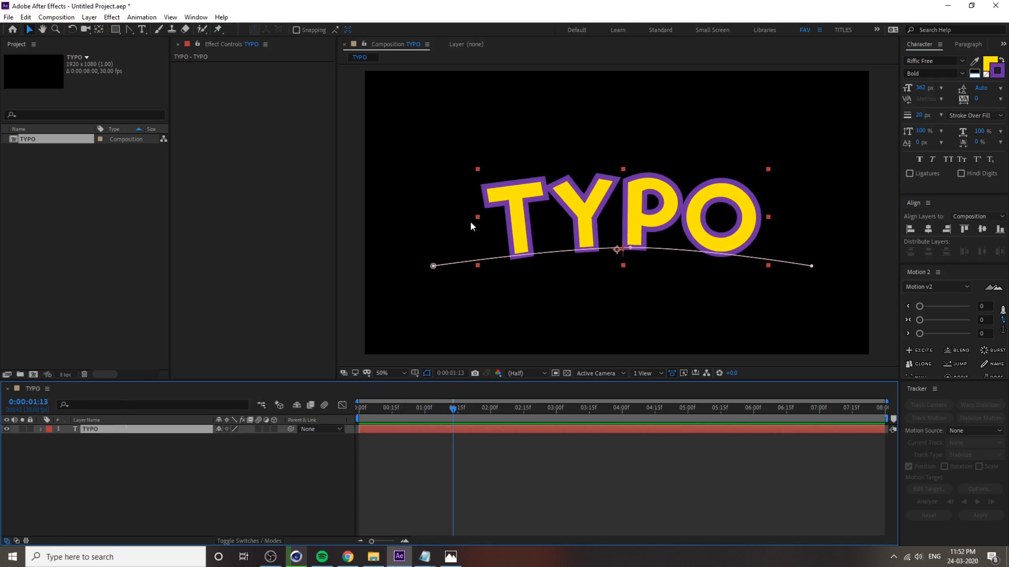
pyautogui.rightClick(112, 431)
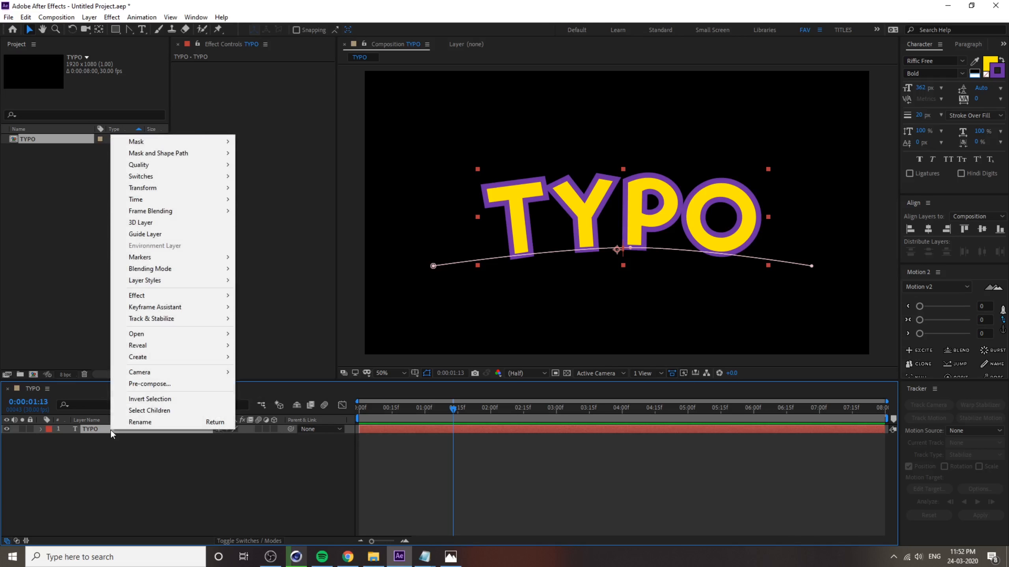
pyautogui.click(158, 385)
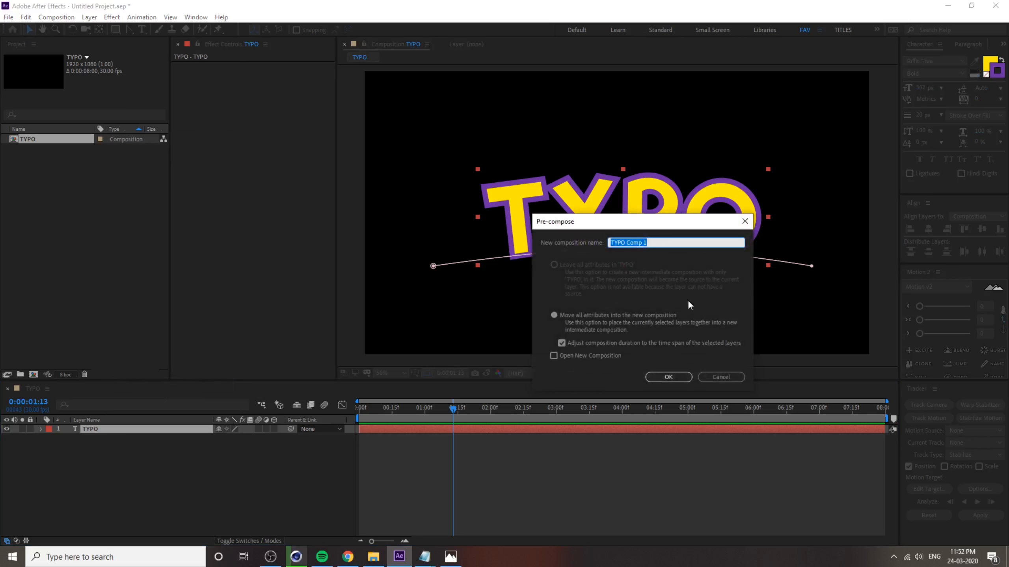
pyautogui.write('TEXT')
pyautogui.click(671, 378)
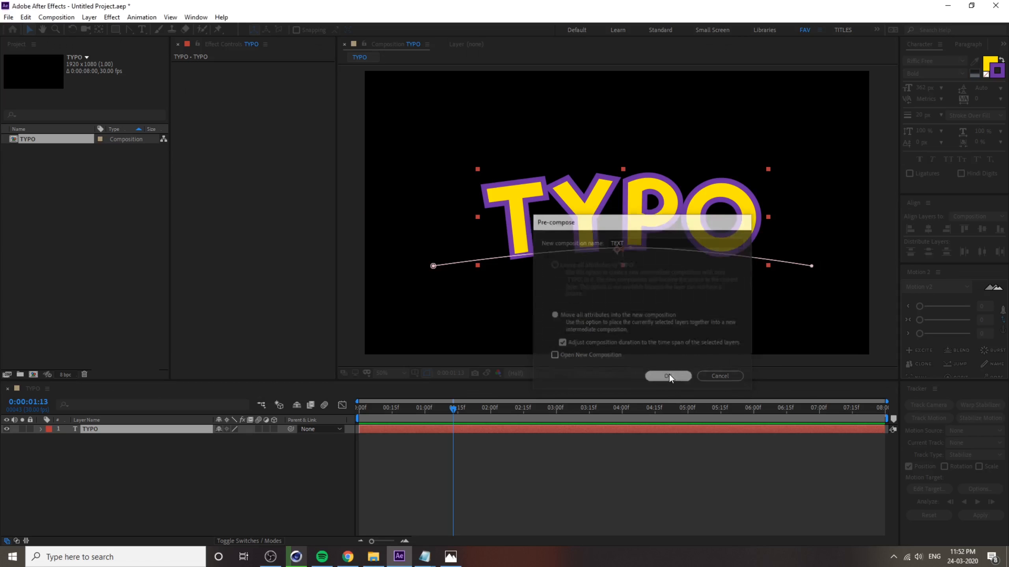
pyautogui.click(105, 447)
pyautogui.click(102, 428)
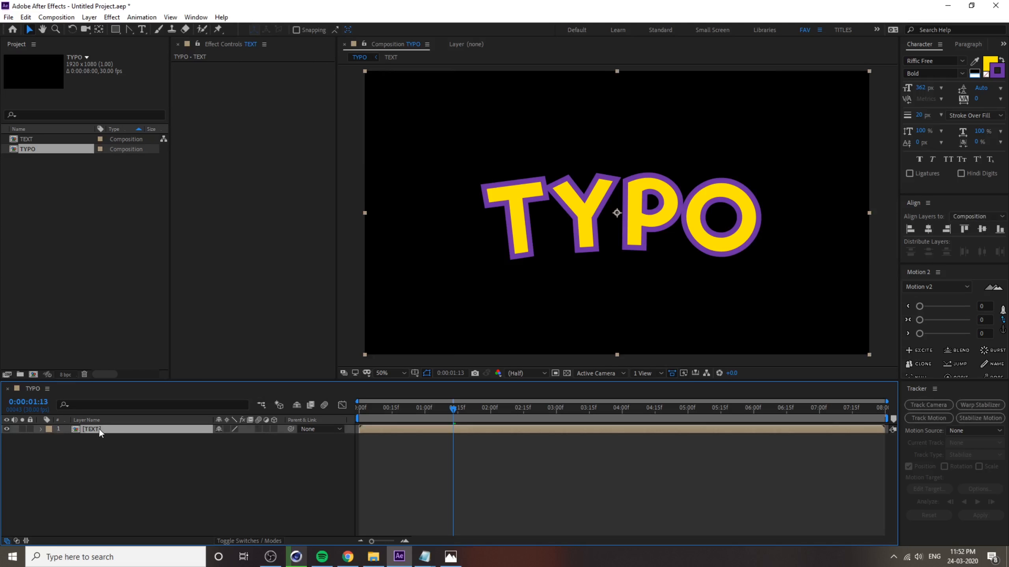
# Open the TEXT composition, try IPC HERE as the text layer's wording and restore it to TYPO.
pyautogui.doubleClick(101, 429)
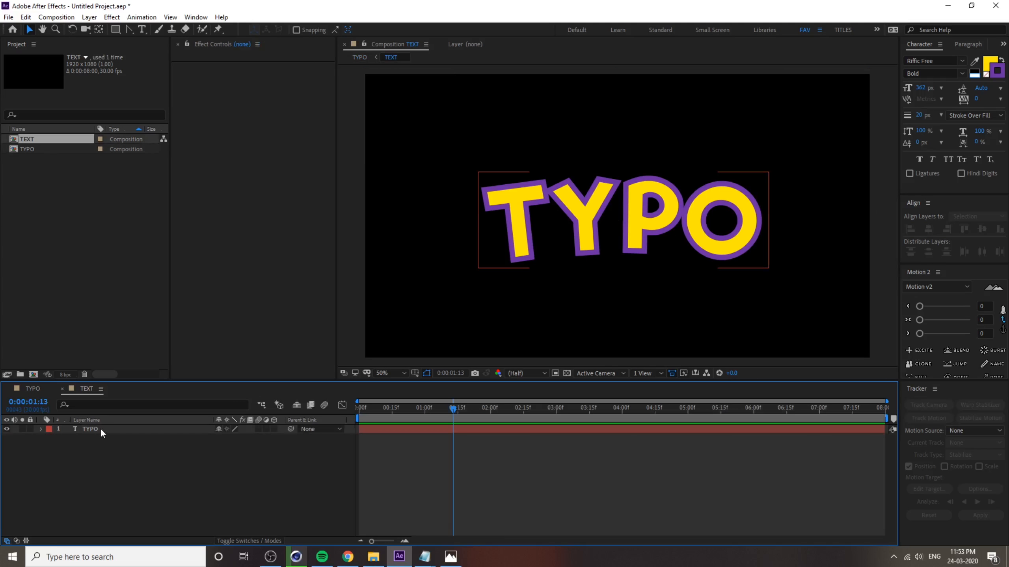
pyautogui.doubleClick(639, 218)
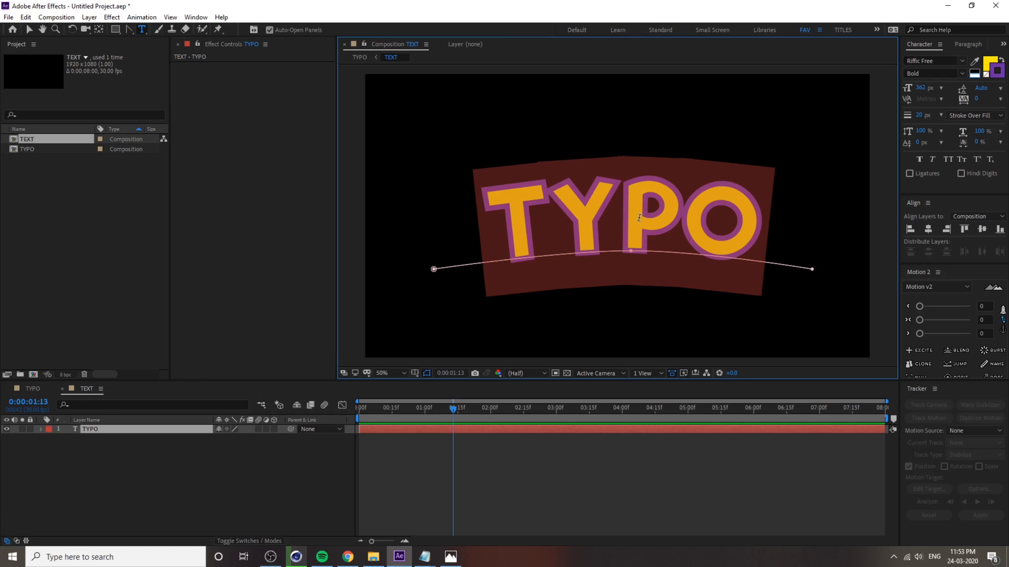
pyautogui.write('IPC HERE')
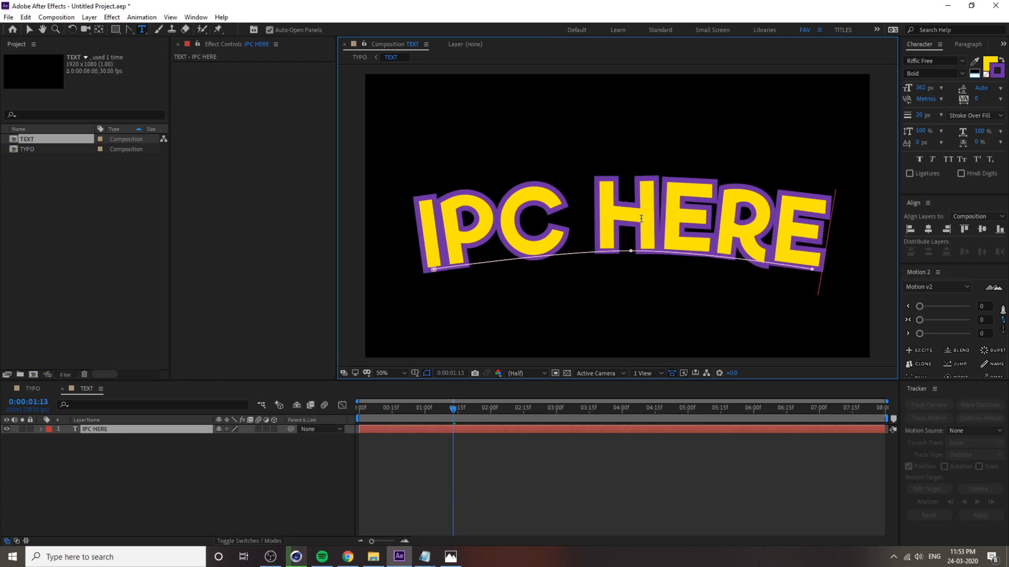
pyautogui.hotkey('ctrl', 'a')
pyautogui.write('TYPO')
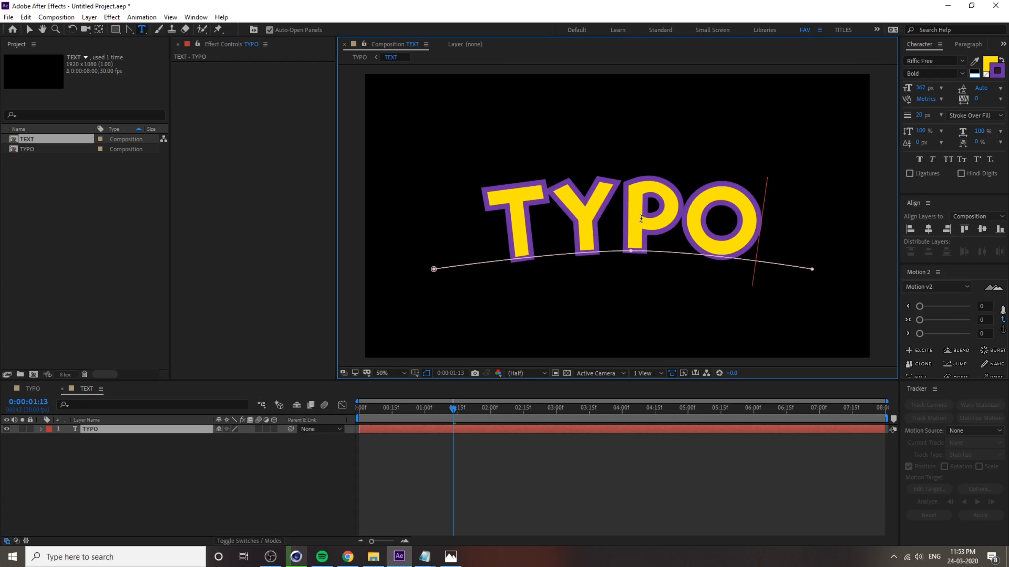
# Finish the text editing, return to the TYPO composition and select its TEXT layer.
pyautogui.click(113, 478)
pyautogui.click(42, 389)
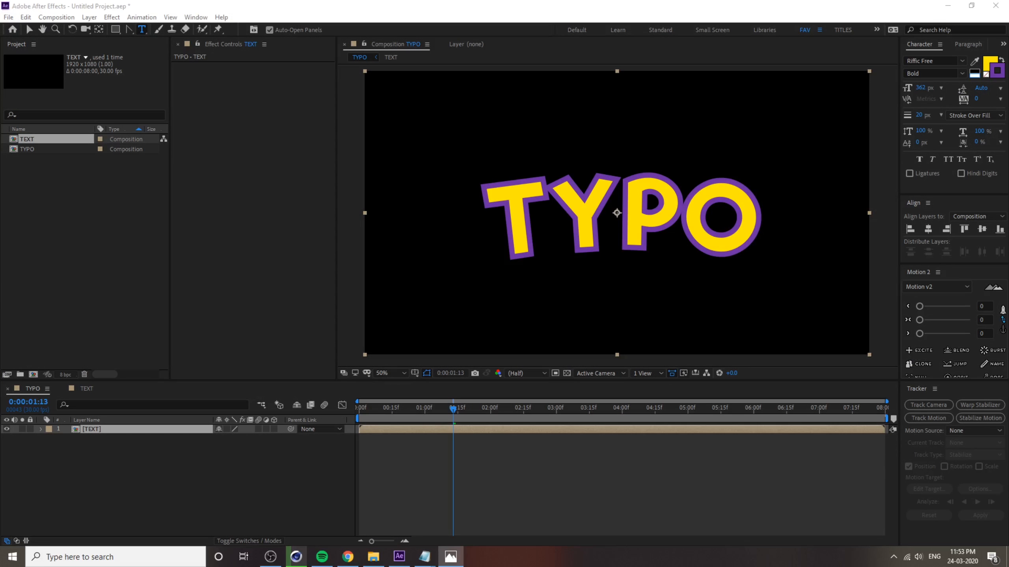
pyautogui.click(98, 429)
pyautogui.click(137, 463)
pyautogui.click(95, 430)
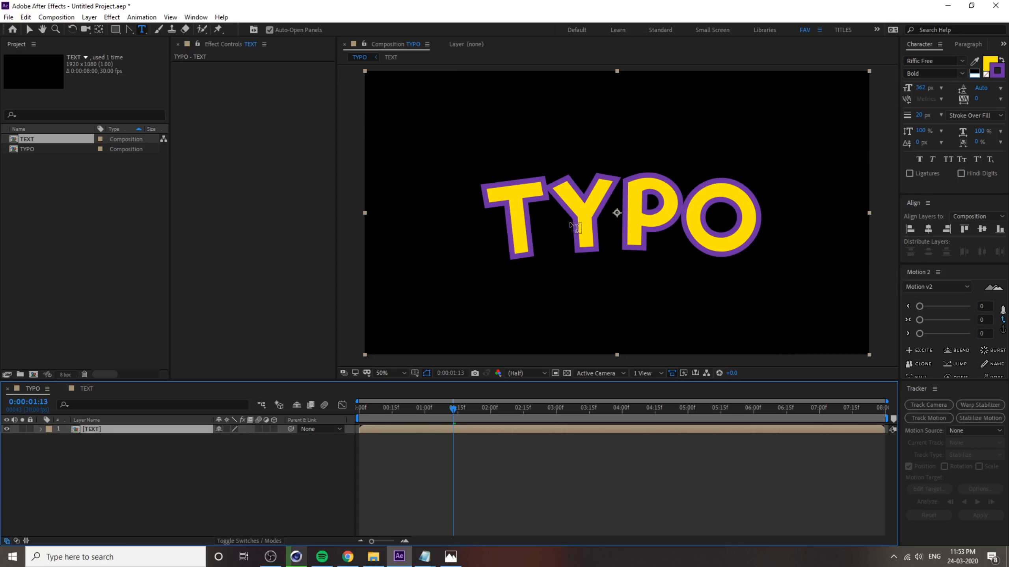
# Duplicate the TEXT layer in the TYPO composition and rename the lower copy BASE.
pyautogui.click(29, 30)
pyautogui.click(122, 466)
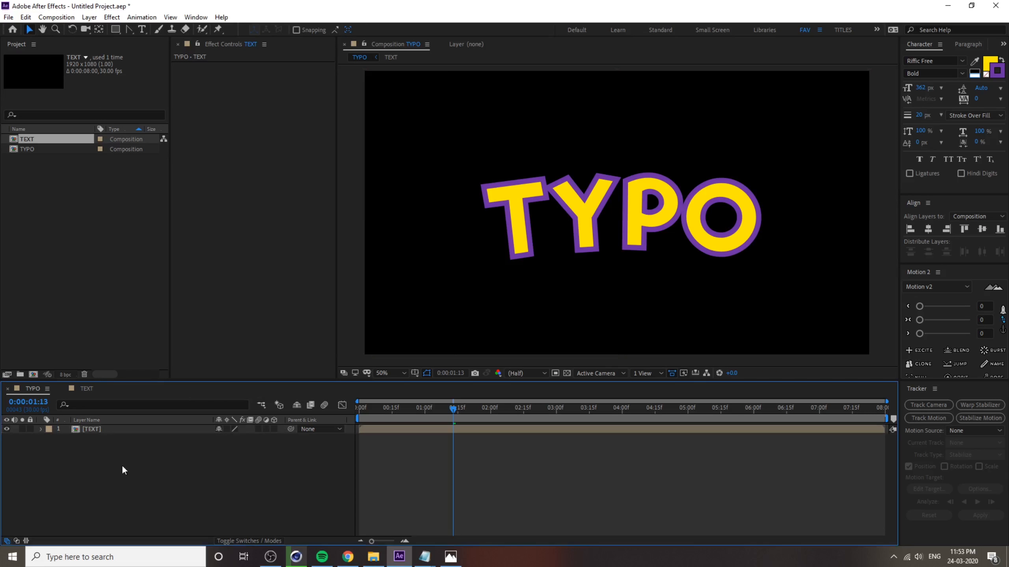
pyautogui.click(100, 427)
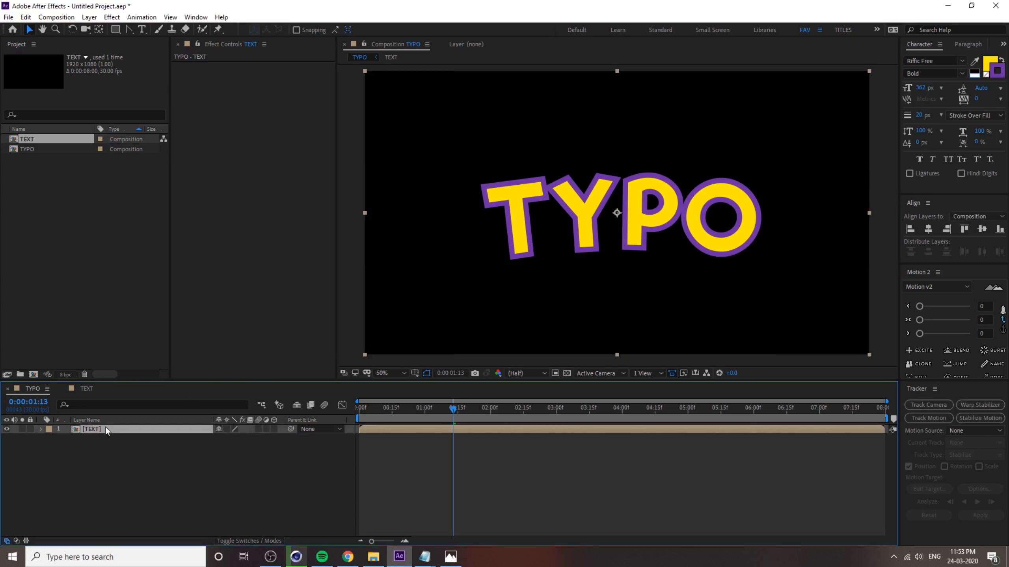
pyautogui.hotkey('ctrl', 'd')
pyautogui.click(105, 439)
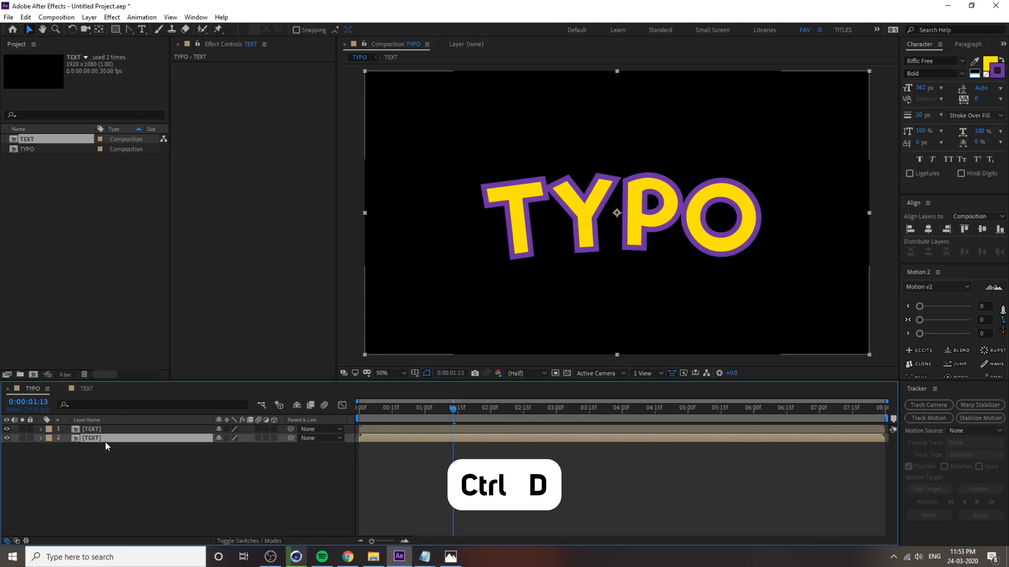
pyautogui.press('Return')
pyautogui.write('BASE')
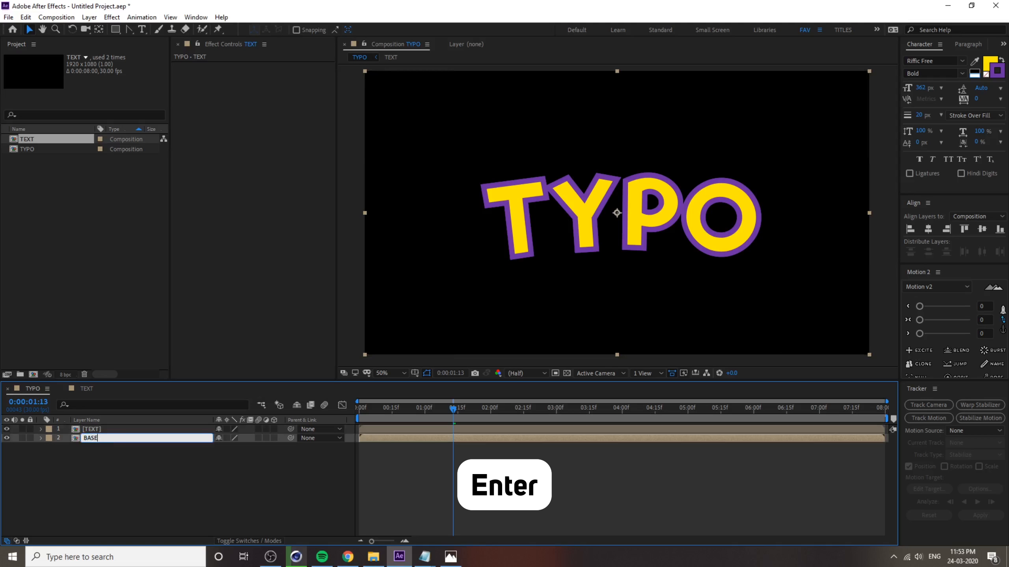
pyautogui.press('Return')
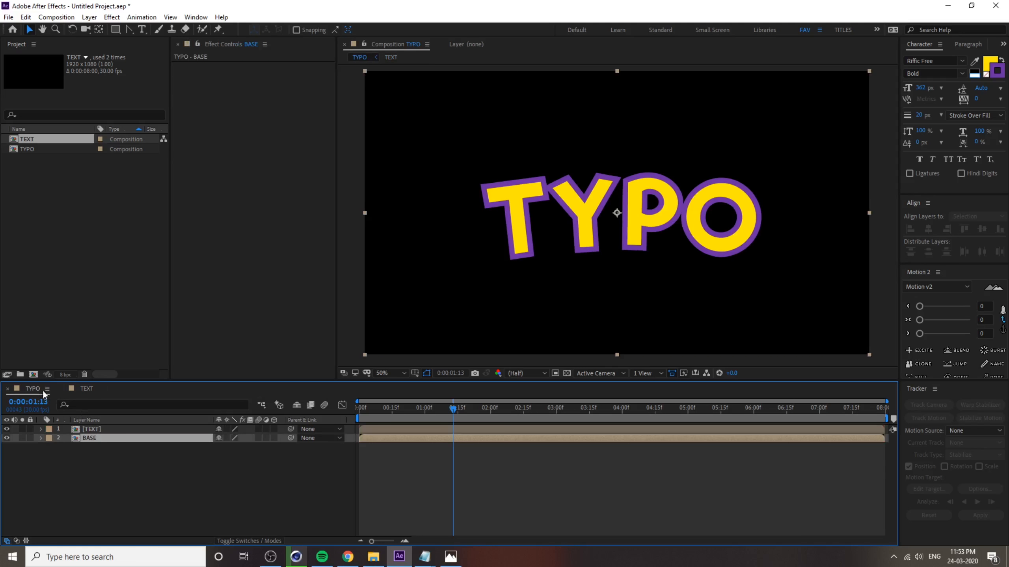
# Hide the BASE layer and select the TEXT layer above it.
pyautogui.click(95, 430)
pyautogui.click(90, 438)
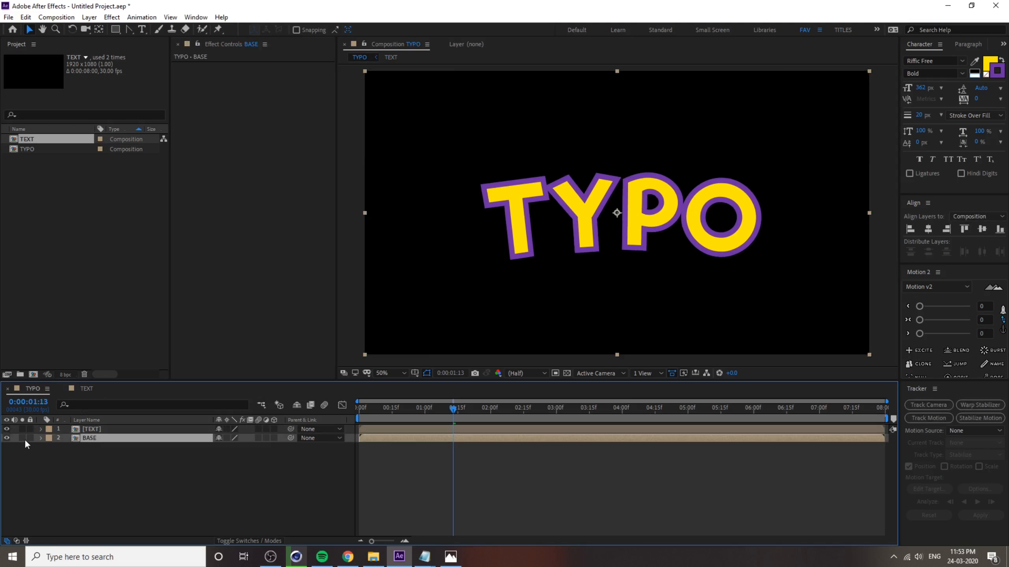
pyautogui.click(101, 430)
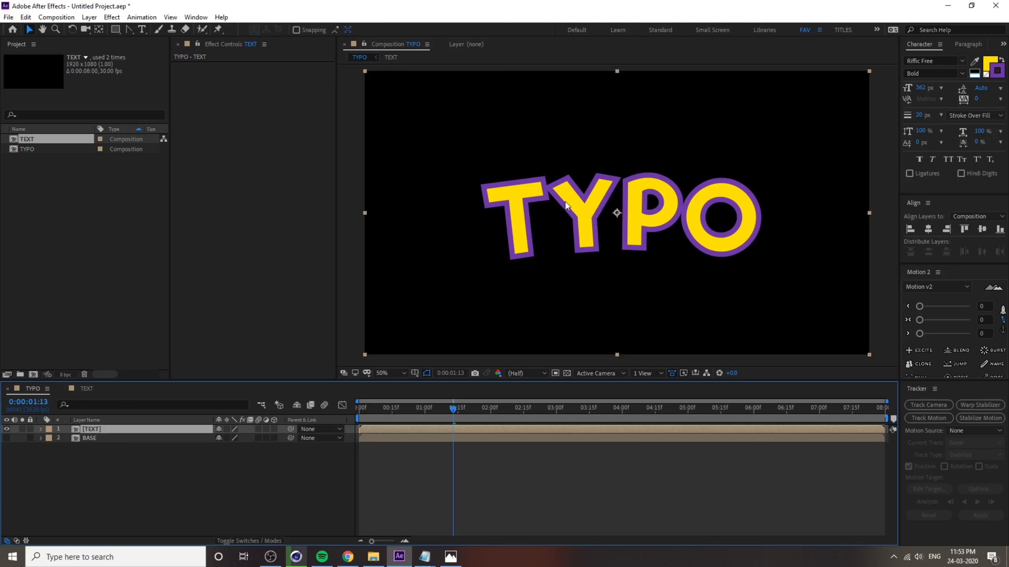
# Rename the upper TEXT layer as YELLOW TEXTURE.
pyautogui.rightClick(95, 432)
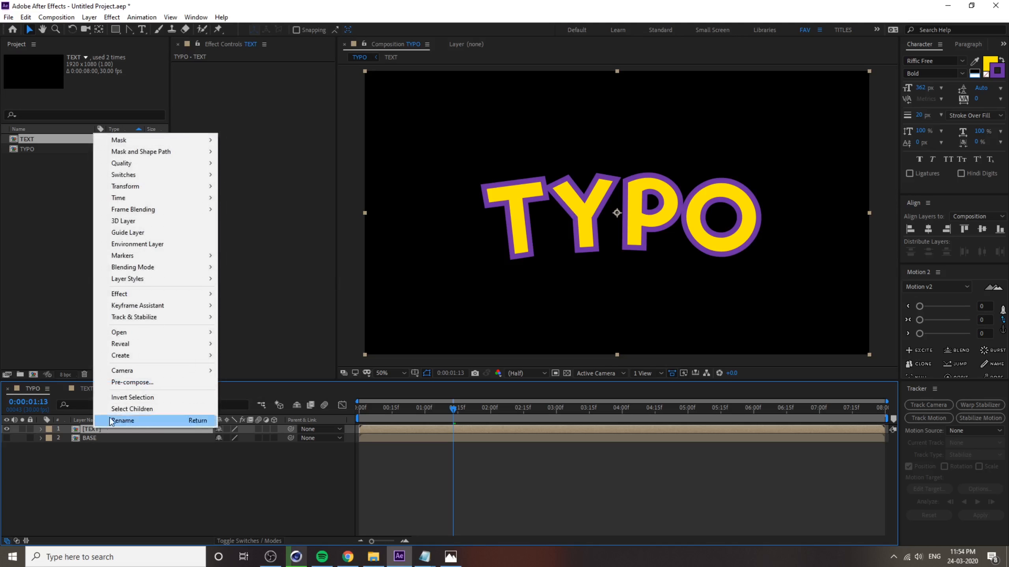
pyautogui.click(119, 424)
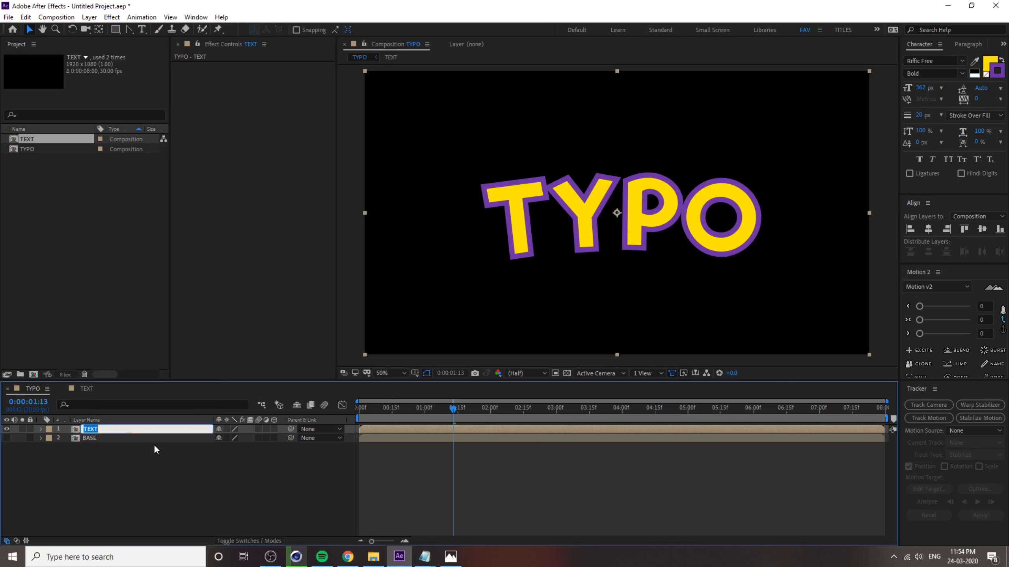
pyautogui.write('YEH')
pyautogui.press('BackSpace')
pyautogui.write('KKO')
pyautogui.press('BackSpace')
pyautogui.press('BackSpace')
pyautogui.press('BackSpace')
pyautogui.write('LLOW TEXTU')
pyautogui.press('Return')
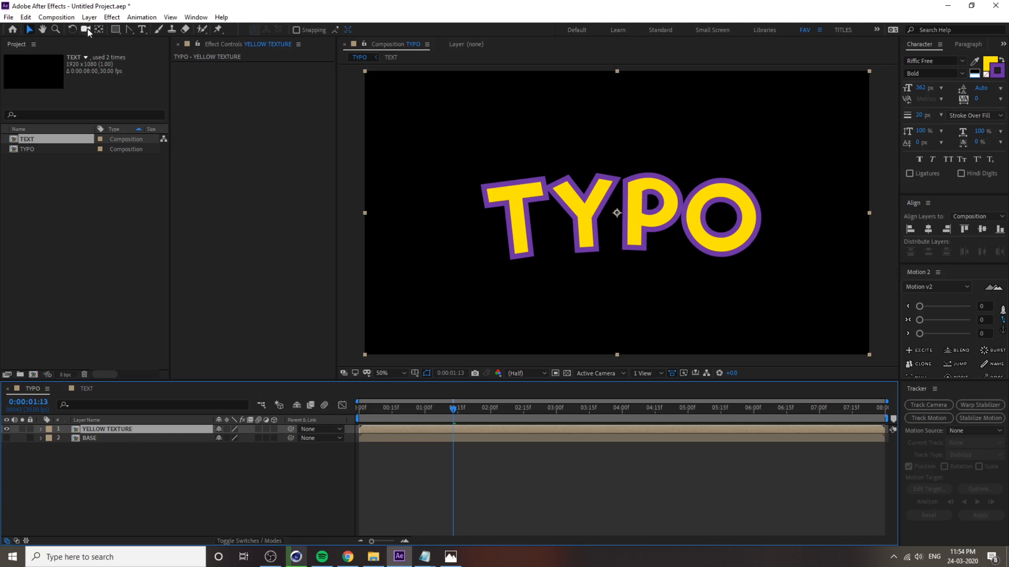
# Apply the Keylight (1.2) keying effect to the YELLOW TEXTURE layer.
pyautogui.click(112, 17)
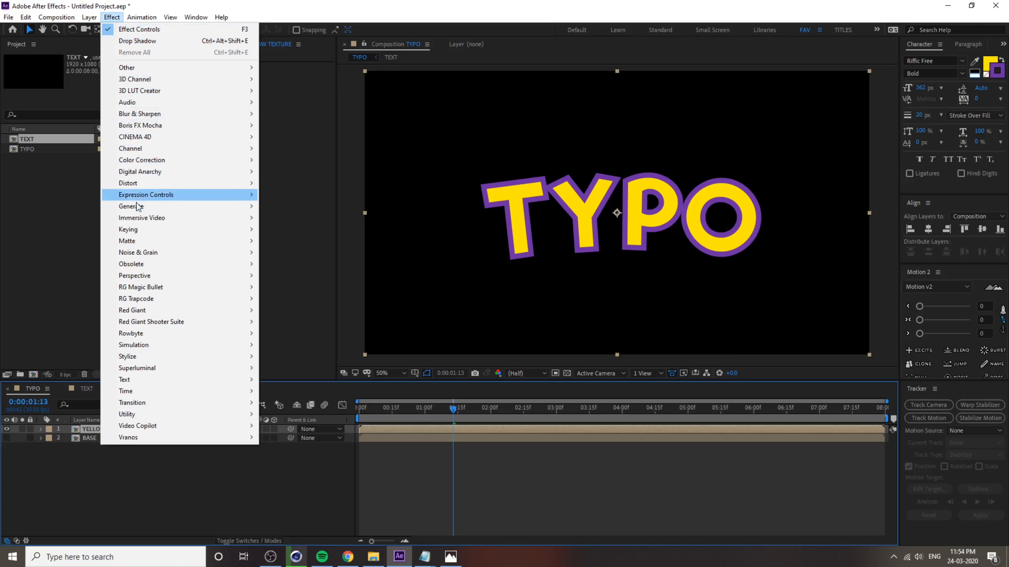
pyautogui.moveTo(190, 230)
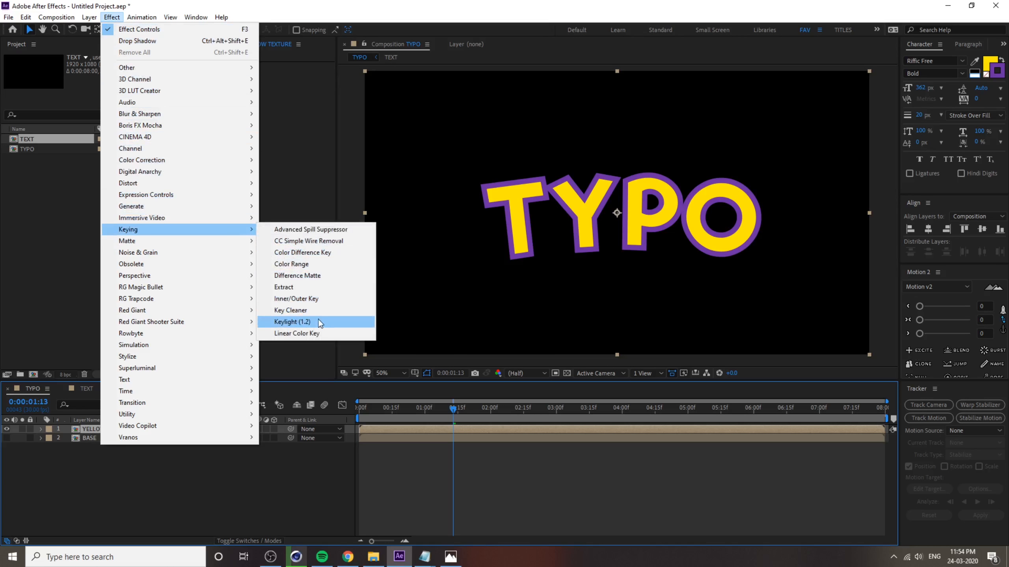
pyautogui.click(292, 322)
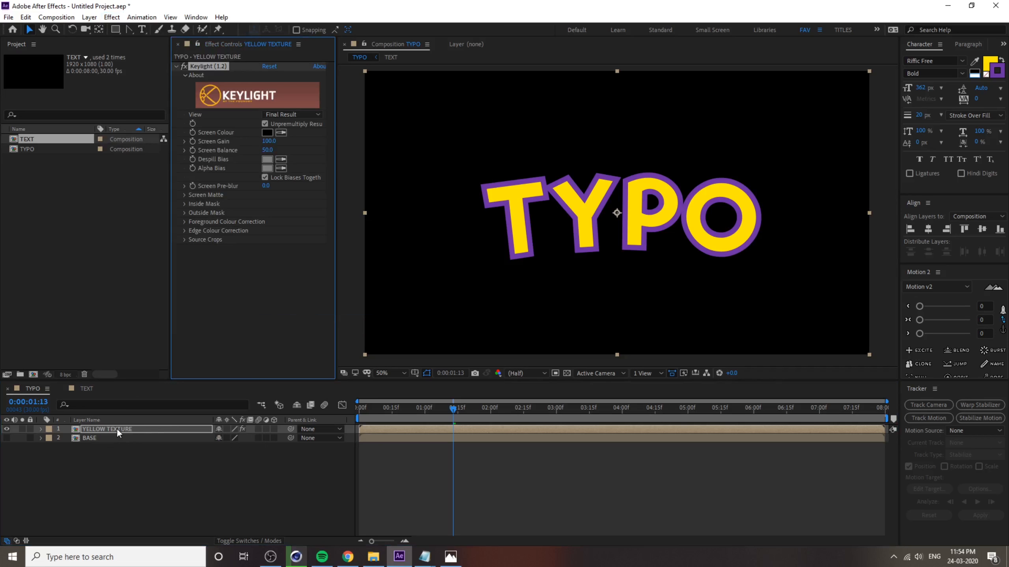
# Sample the letters' purple outline as Keylight's Screen Colour to key it out of the YELLOW TEXTURE layer.
pyautogui.click(128, 429)
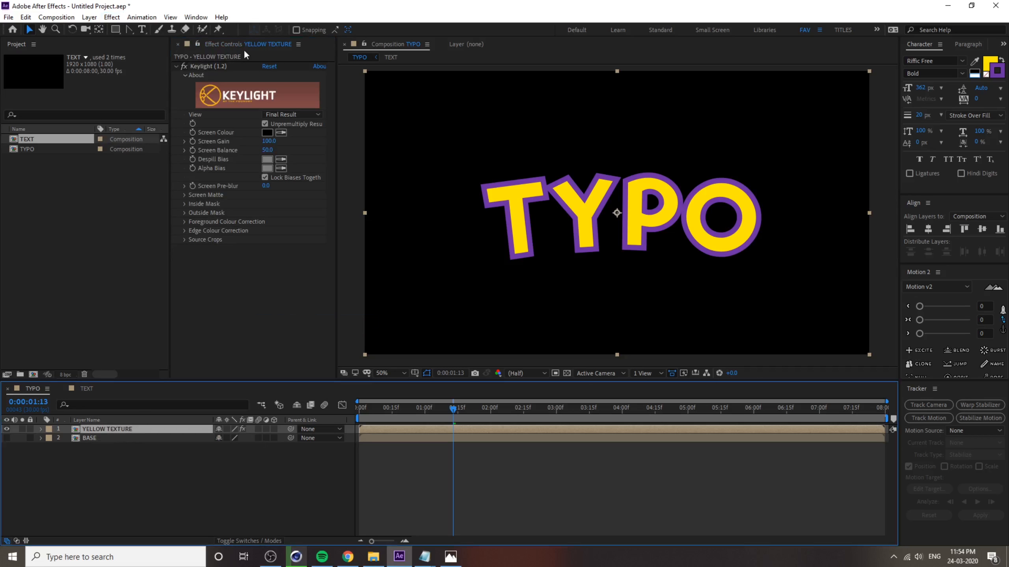
pyautogui.click(282, 134)
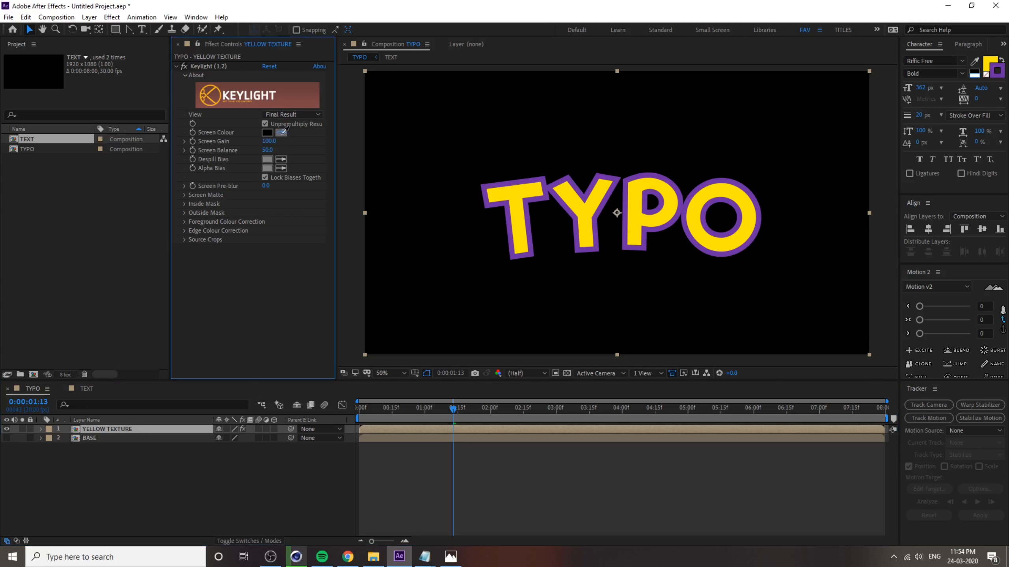
pyautogui.click(566, 182)
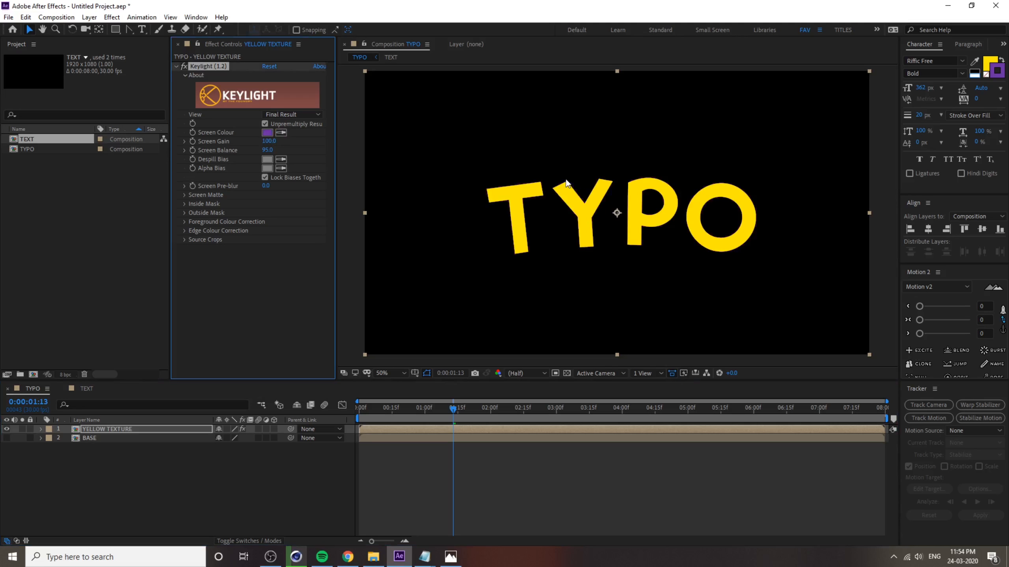
pyautogui.click(566, 373)
pyautogui.click(565, 376)
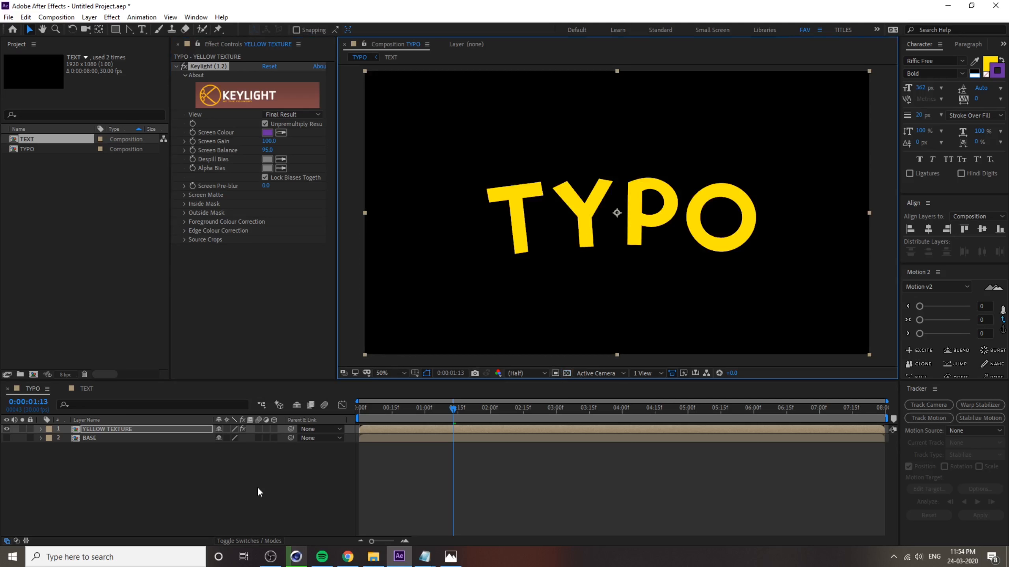
# Add a Gradient Overlay layer style to the YELLOW TEXTURE layer.
pyautogui.click(127, 455)
pyautogui.click(126, 428)
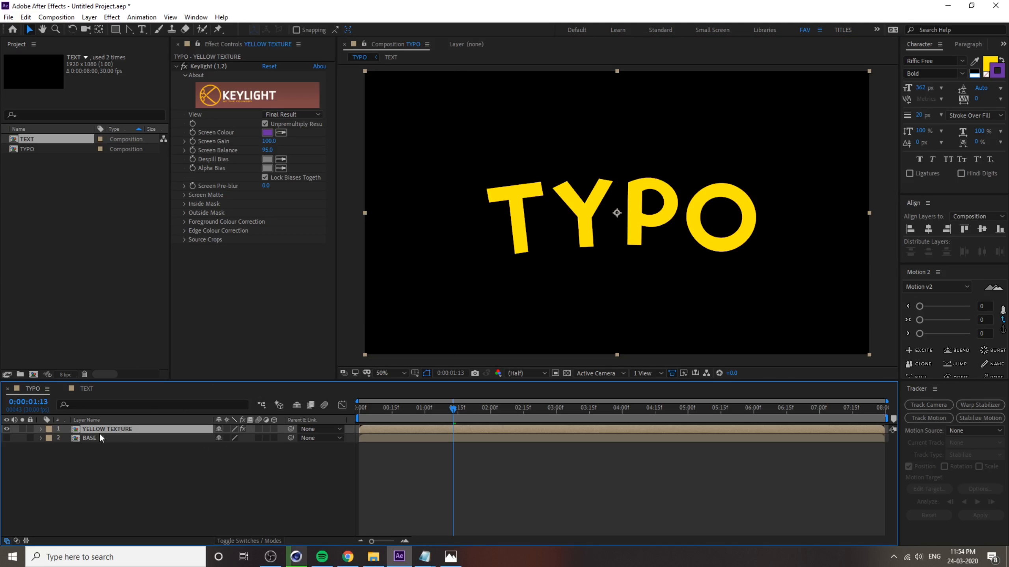
pyautogui.rightClick(111, 429)
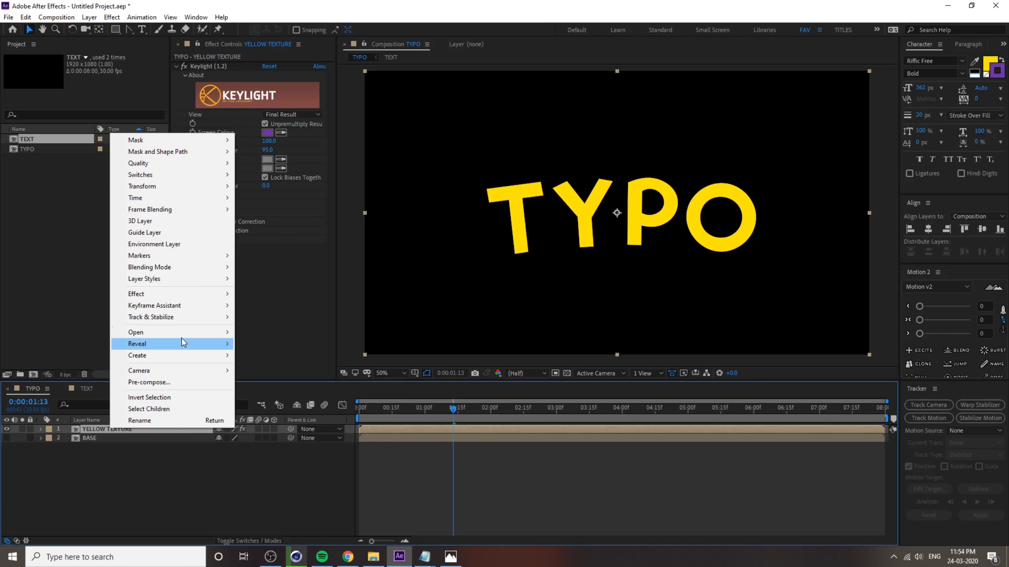
pyautogui.moveTo(178, 280)
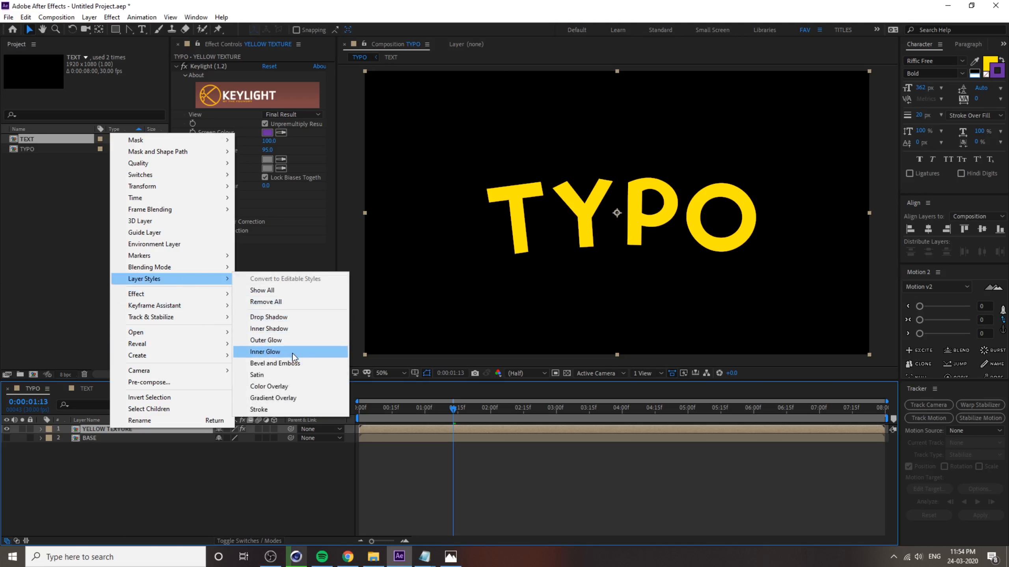
pyautogui.click(273, 397)
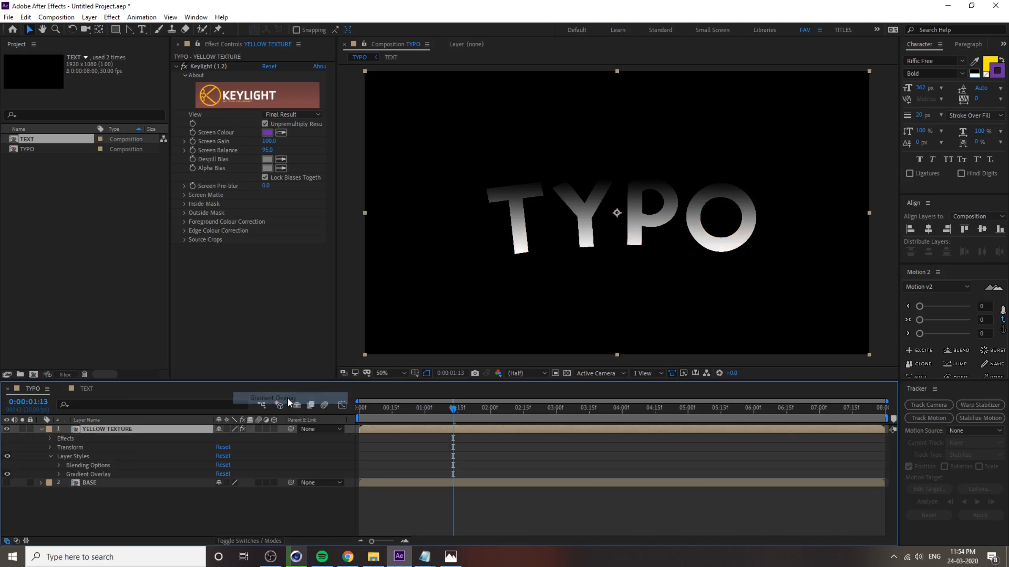
# Edit the Gradient Overlay's colours and set the colour stop at 100% to sampled yellow FEEB02.
pyautogui.click(82, 464)
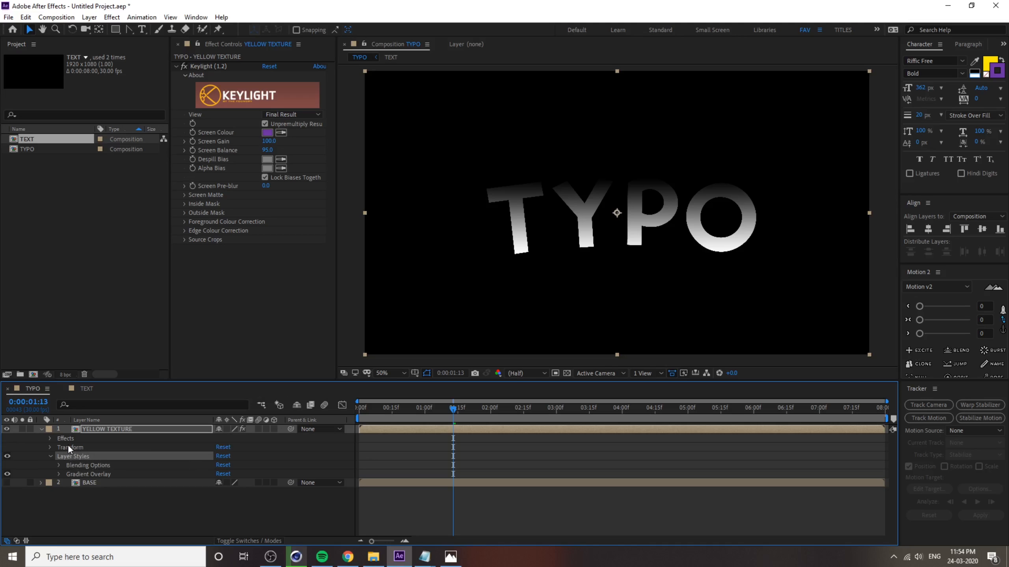
pyautogui.click(82, 473)
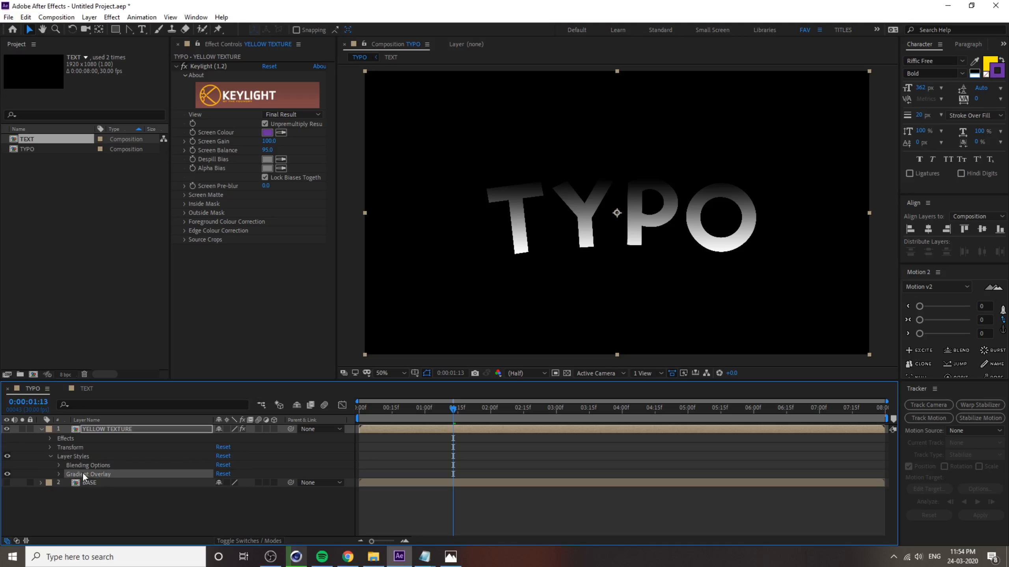
pyautogui.click(59, 474)
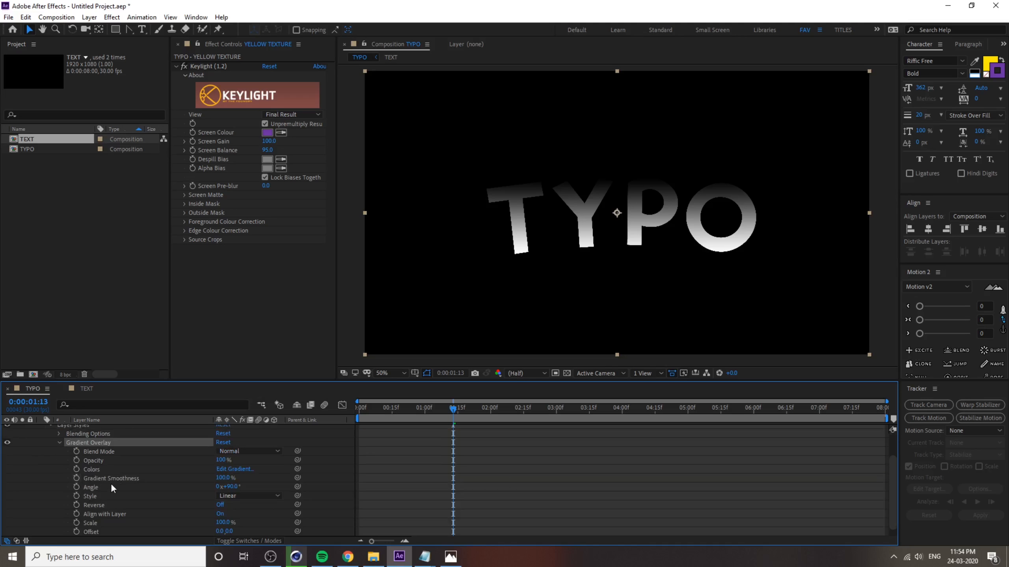
pyautogui.click(116, 478)
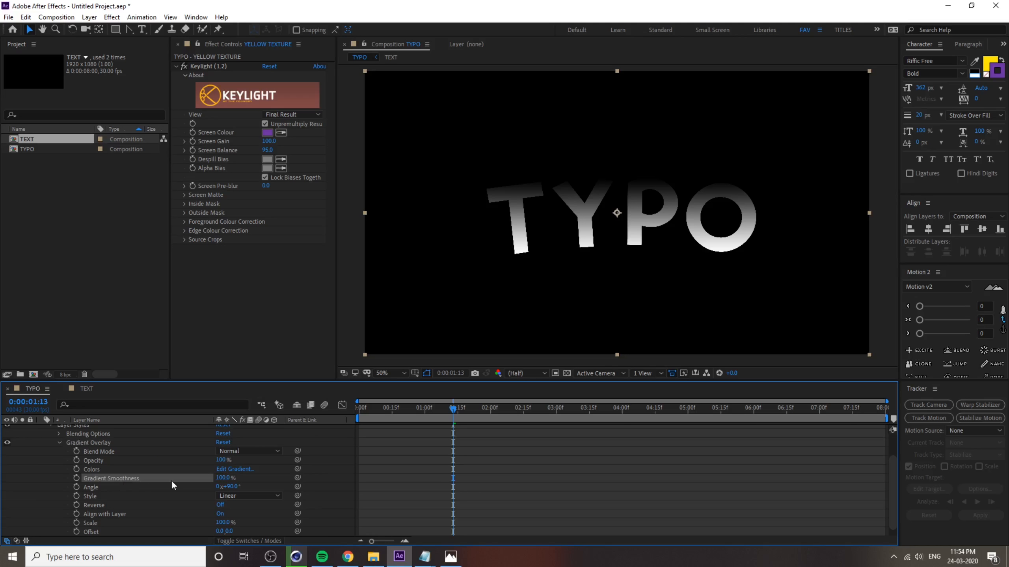
pyautogui.click(104, 471)
pyautogui.click(235, 469)
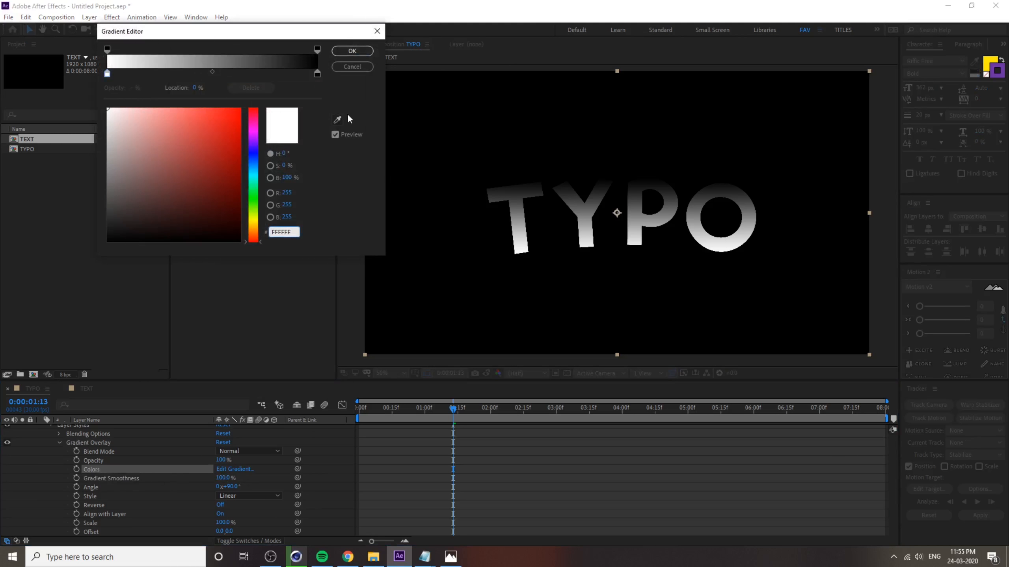
pyautogui.click(337, 120)
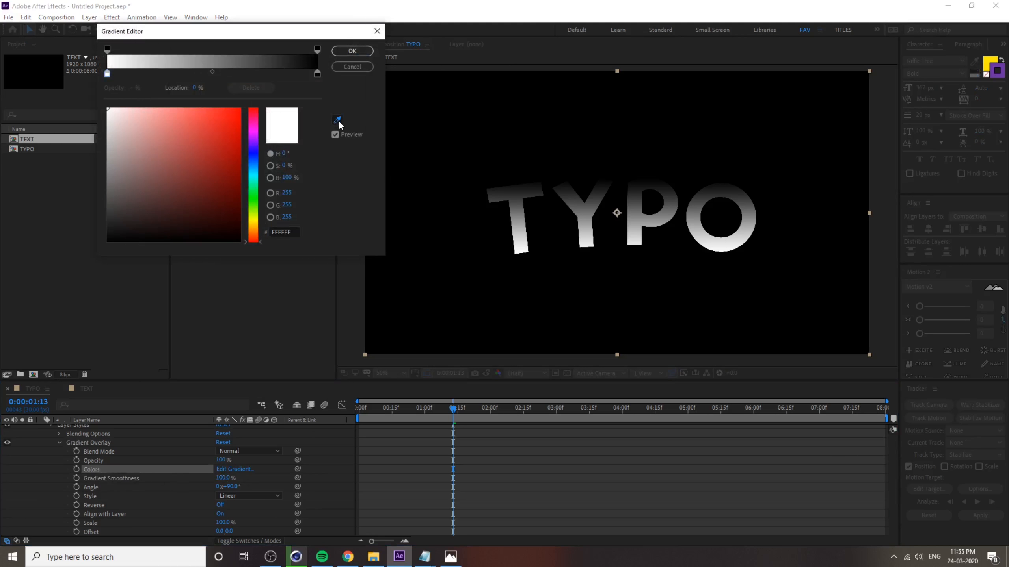
pyautogui.click(318, 73)
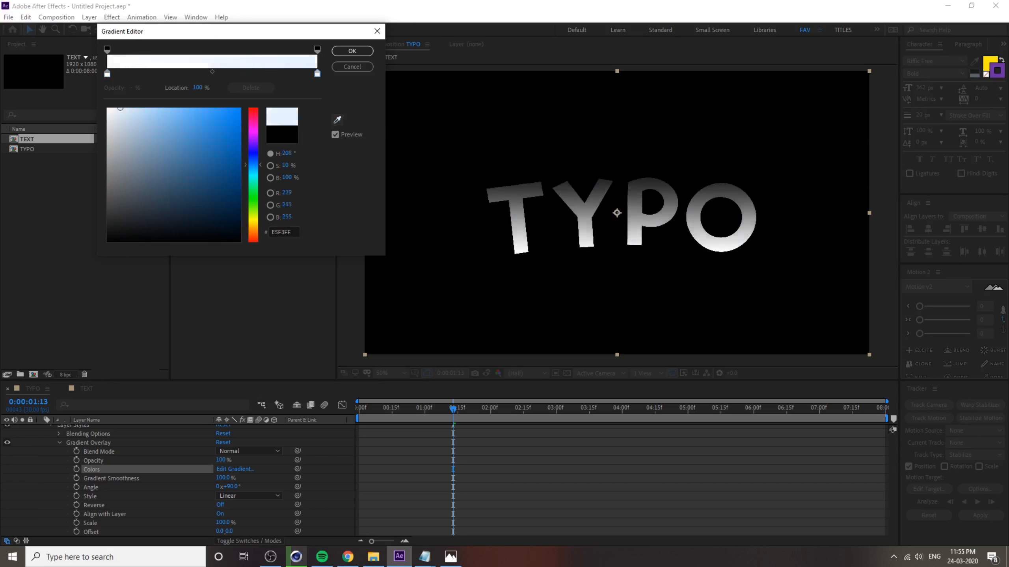
pyautogui.click(990, 63)
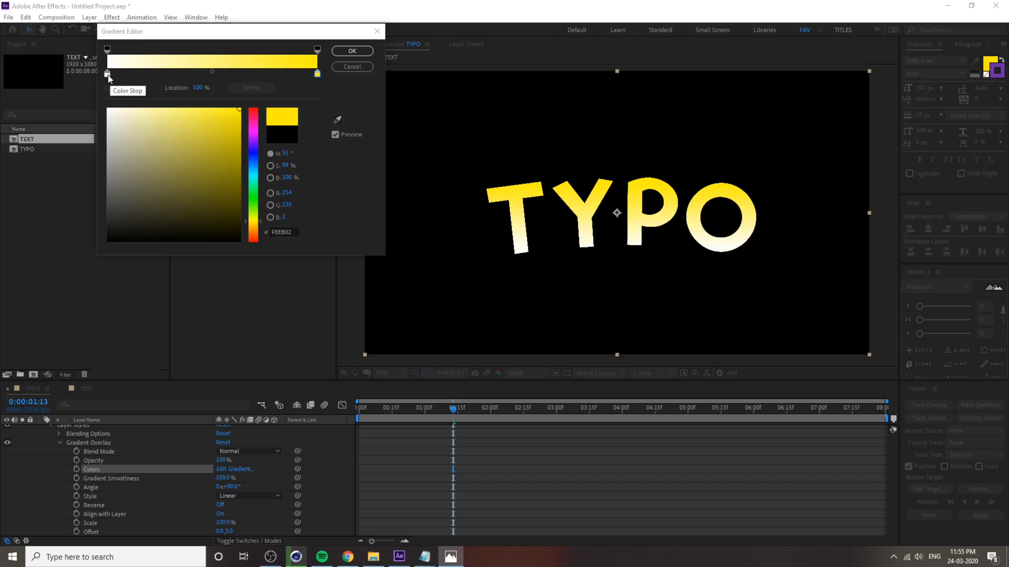
# Set the gradient's colour stop at 0% to sampled orange F69618 and accept the gradient.
pyautogui.click(107, 75)
pyautogui.click(338, 120)
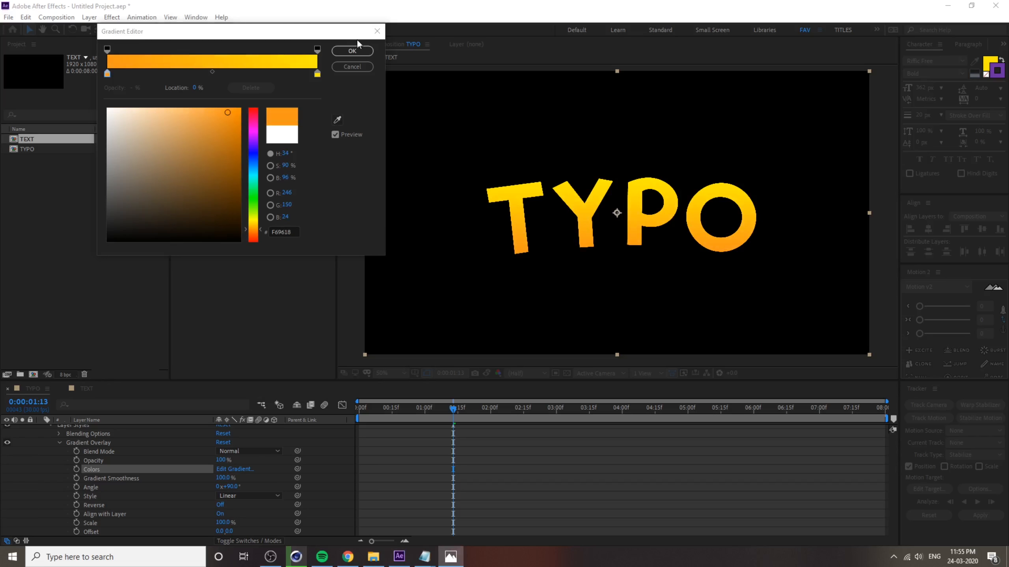
pyautogui.click(354, 50)
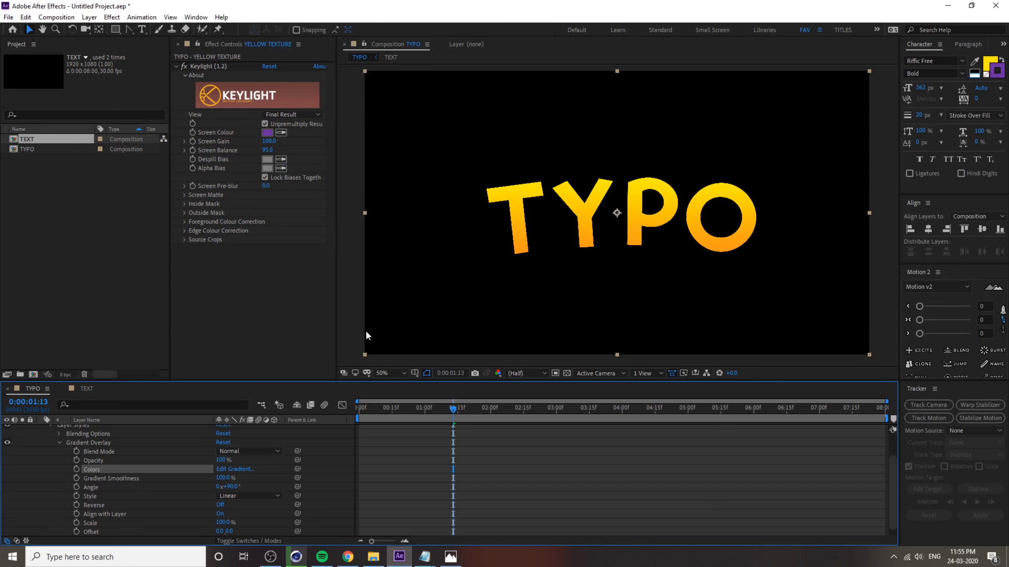
# Collapse the YELLOW TEXTURE layer's properties and deselect the layer.
pyautogui.scroll(2, 58, 485)
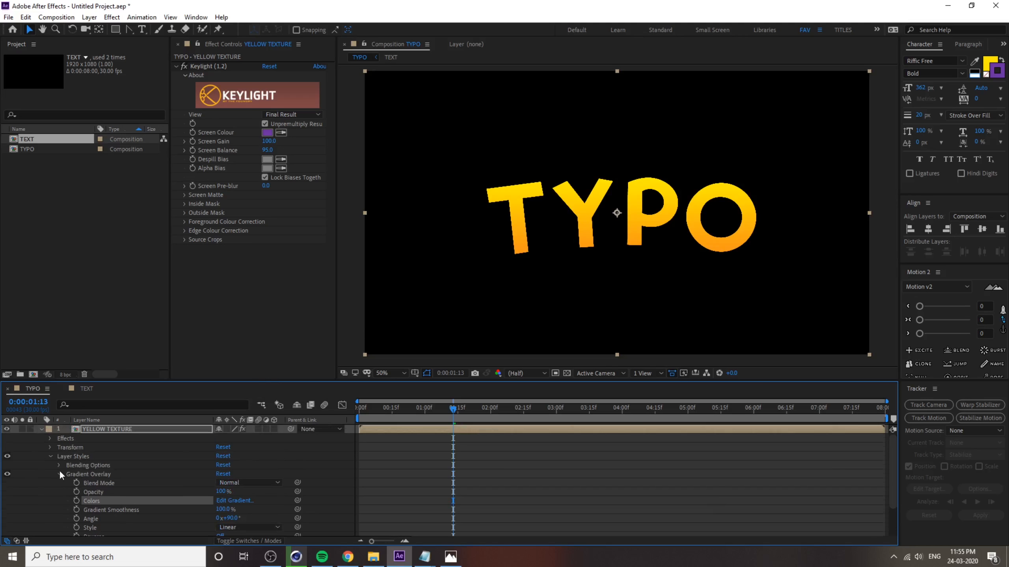
pyautogui.click(60, 472)
pyautogui.click(50, 457)
pyautogui.click(150, 519)
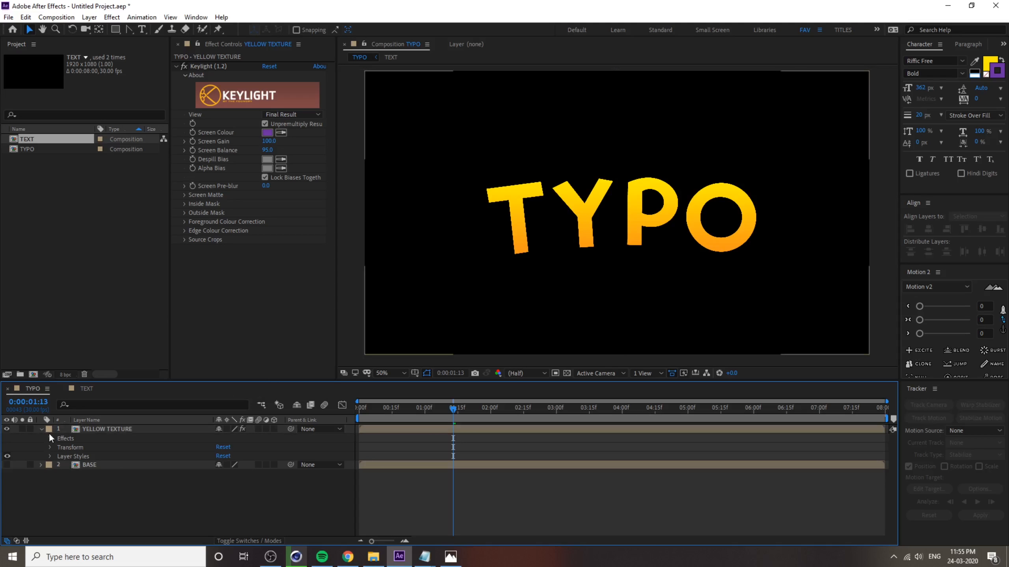
pyautogui.click(42, 429)
pyautogui.click(96, 429)
pyautogui.click(129, 479)
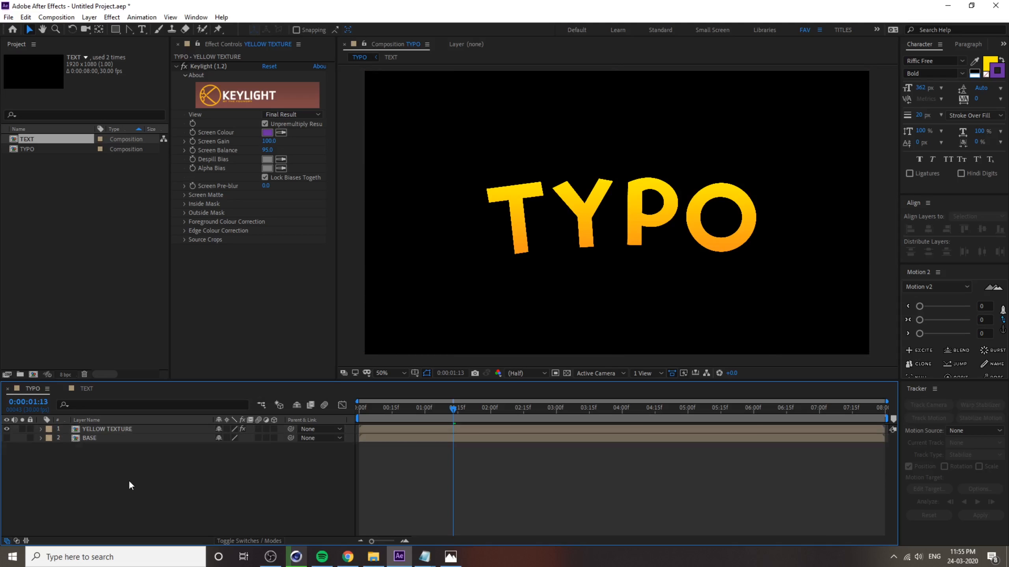
pyautogui.scroll(2, 640, 212)
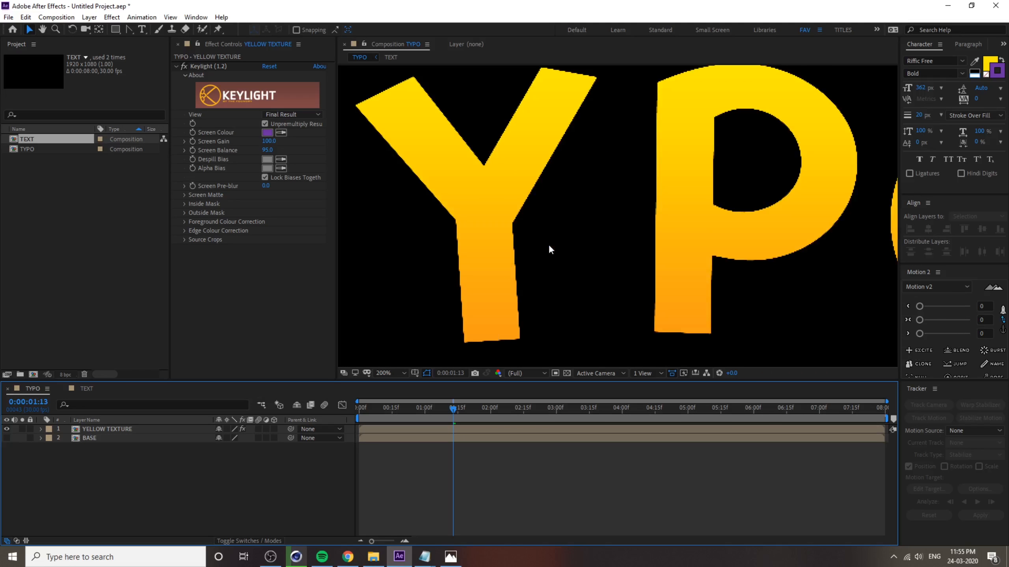
# Duplicate the BASE layer and turn on the visibility of the copy.
pyautogui.scroll(-1, 529, 252)
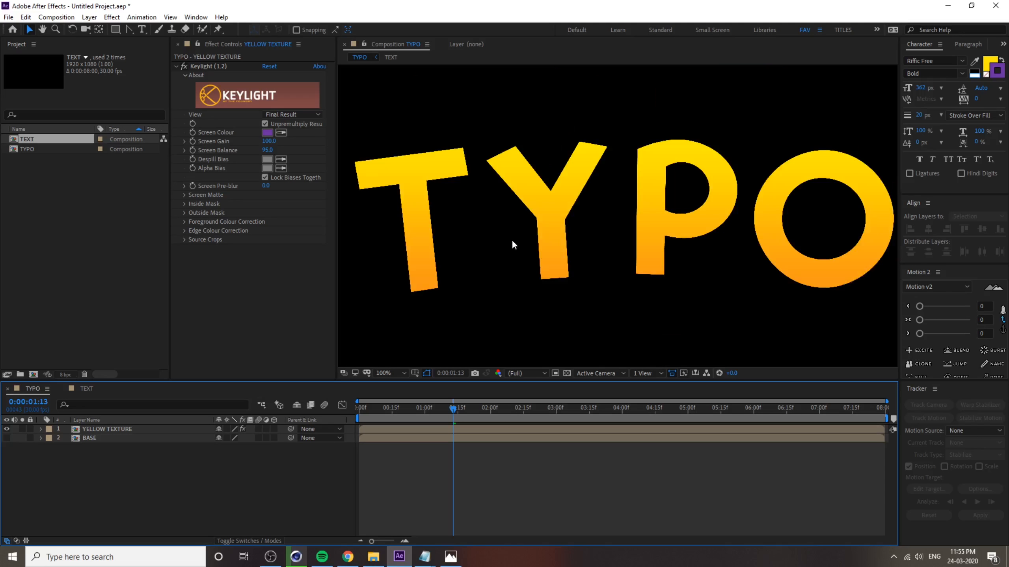
pyautogui.scroll(-1, 533, 257)
pyautogui.scroll(1, 621, 250)
pyautogui.scroll(-1, 621, 250)
pyautogui.moveTo(670, 218)
pyautogui.mouseDown()
pyautogui.moveTo(652, 216)
pyautogui.moveTo(663, 216)
pyautogui.mouseUp()
pyautogui.press('v')
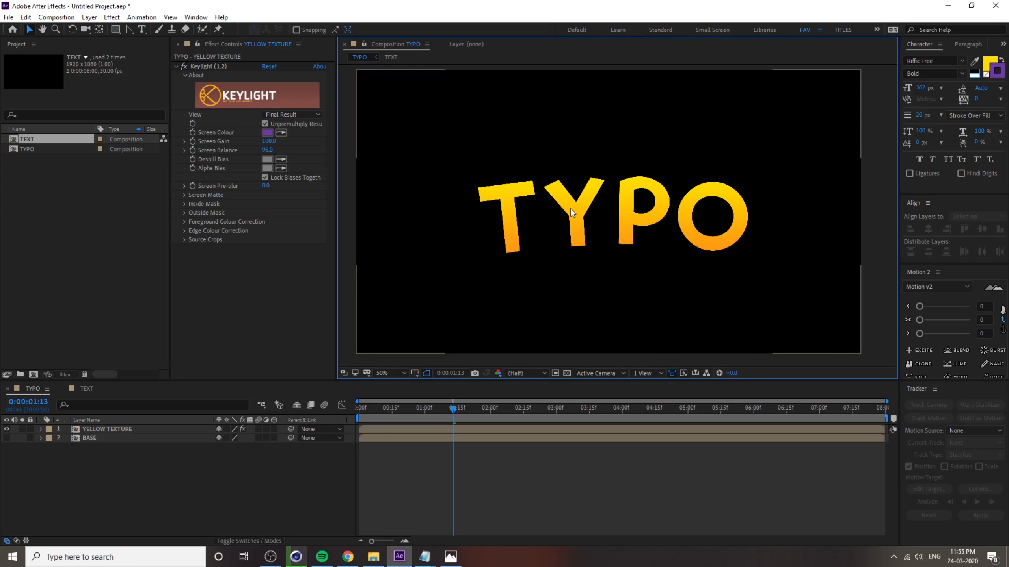
pyautogui.click(95, 438)
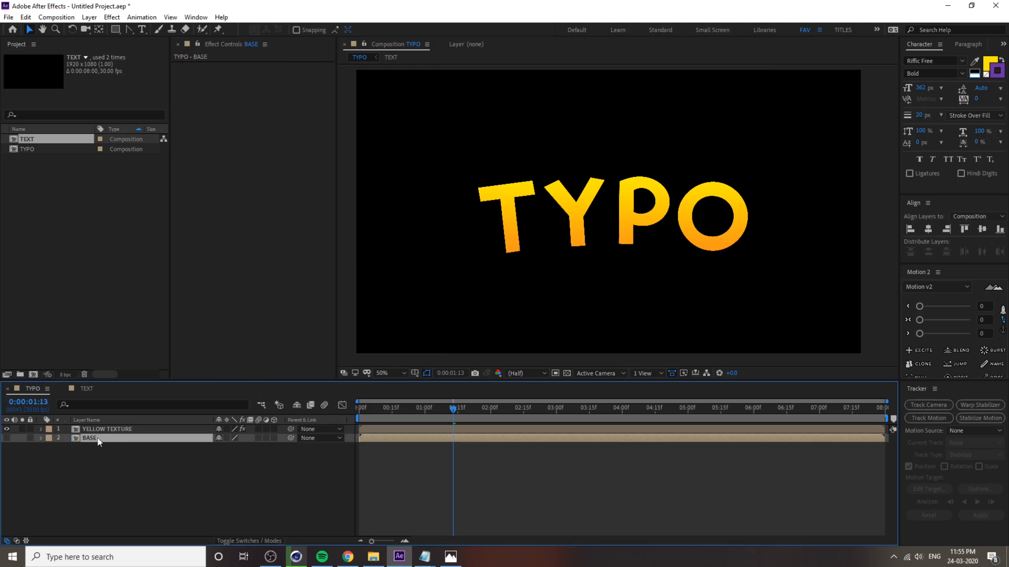
pyautogui.hotkey('ctrl', 'd')
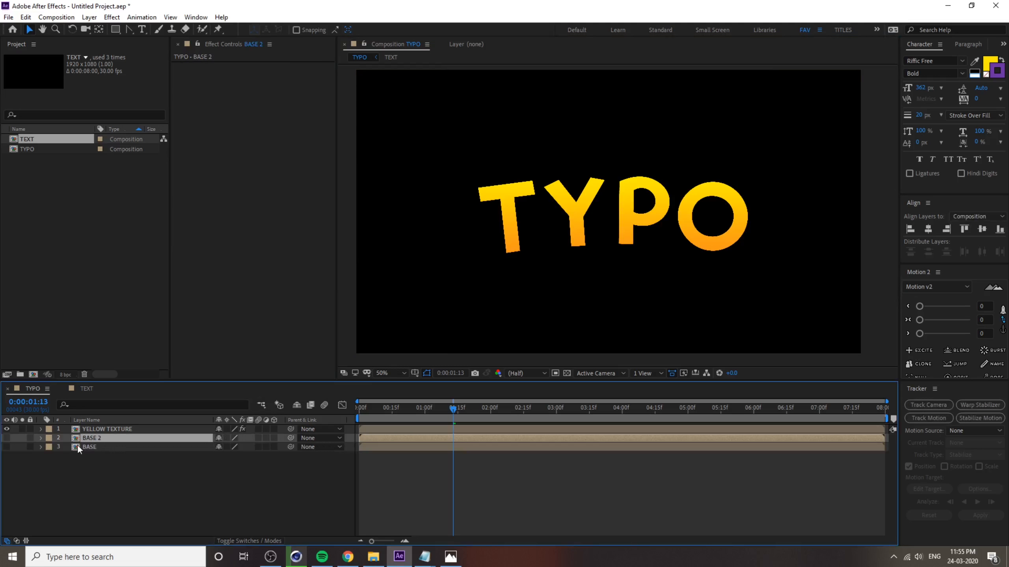
pyautogui.click(6, 438)
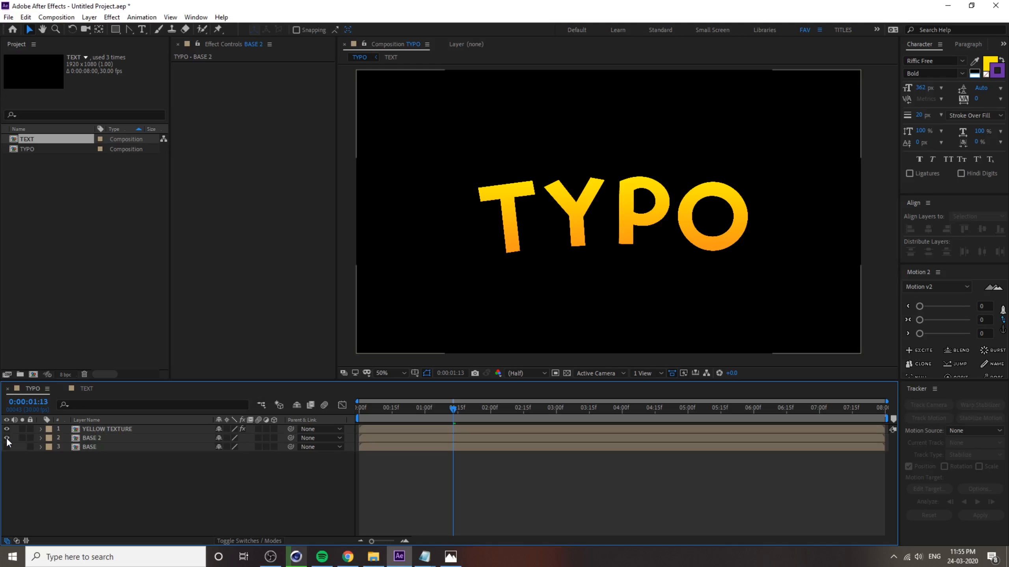
# Rename the duplicated BASE 2 layer as BORDER.
pyautogui.click(99, 437)
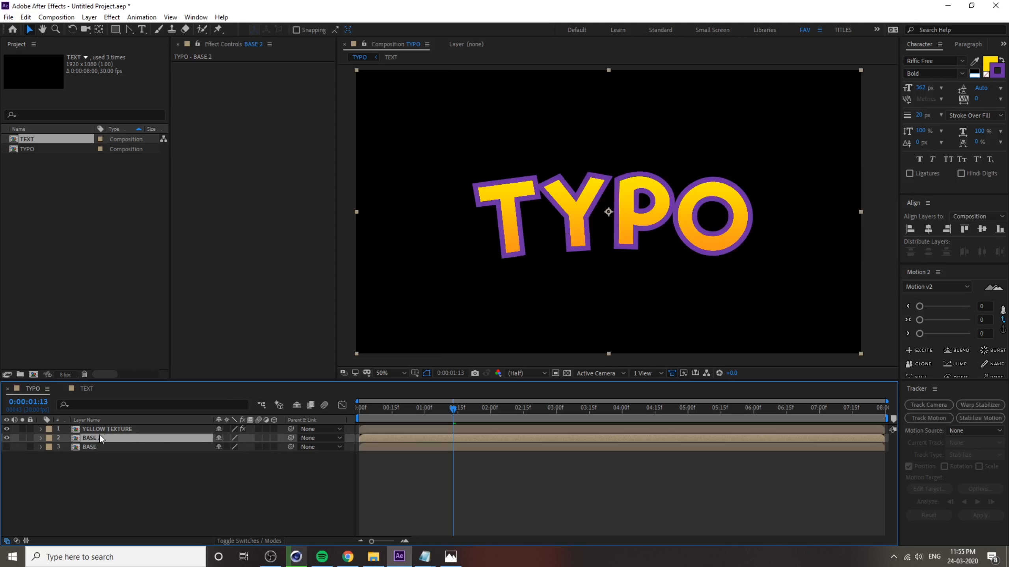
pyautogui.press('Return')
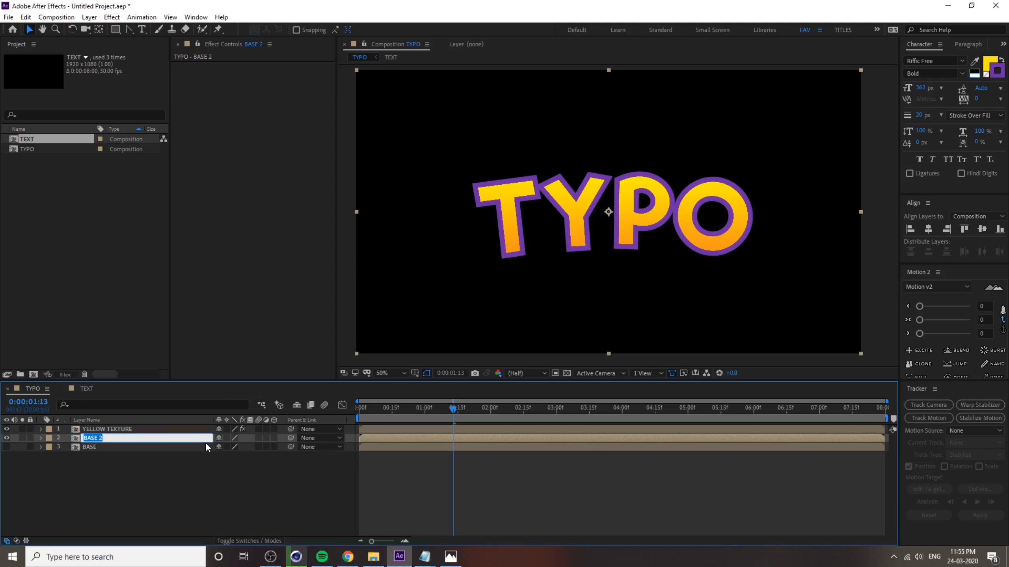
pyautogui.write('BORDER')
pyautogui.press('Return')
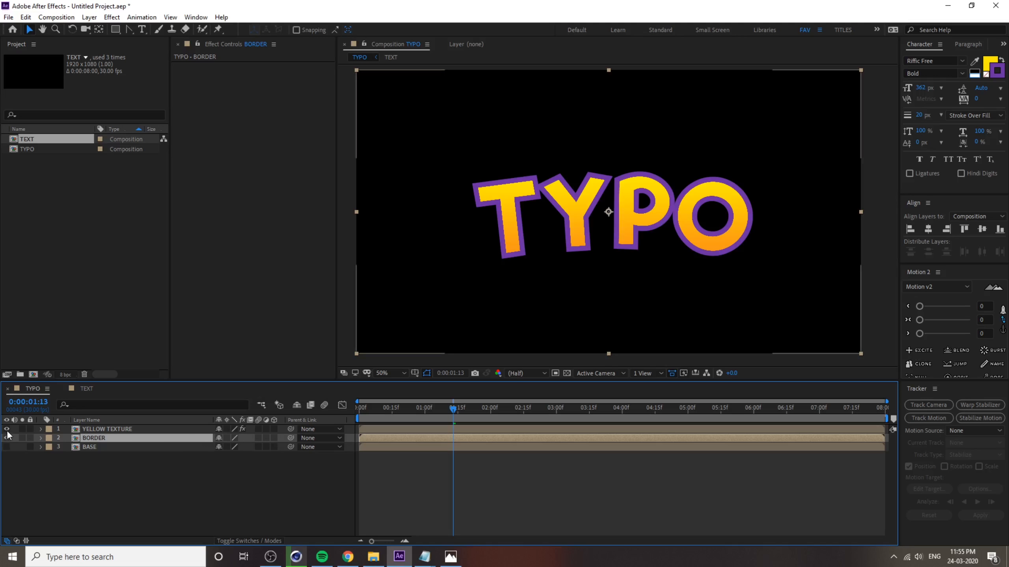
# Hide the YELLOW TEXTURE layer and apply the Fill effect to the BORDER layer.
pyautogui.click(6, 429)
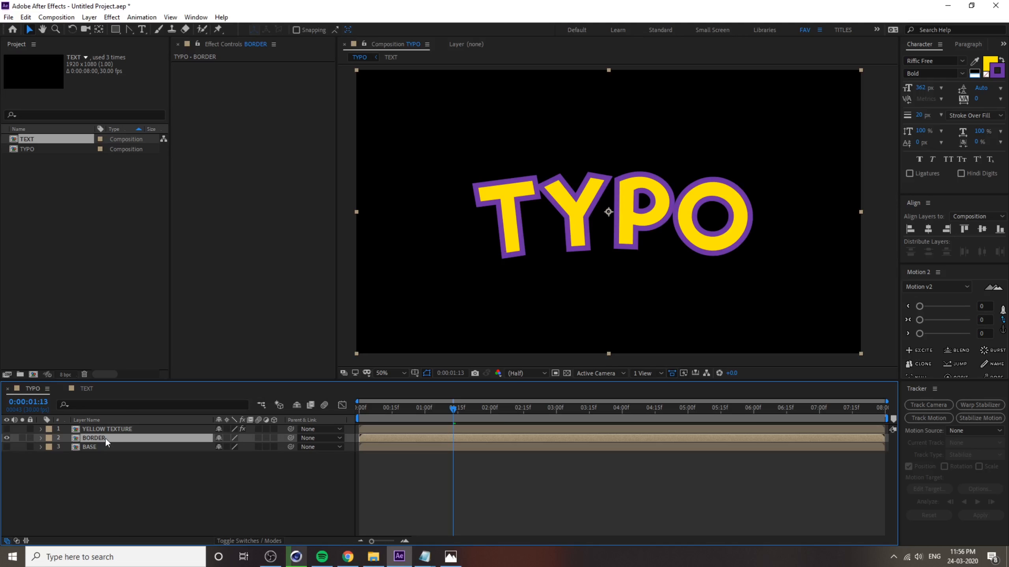
pyautogui.click(89, 17)
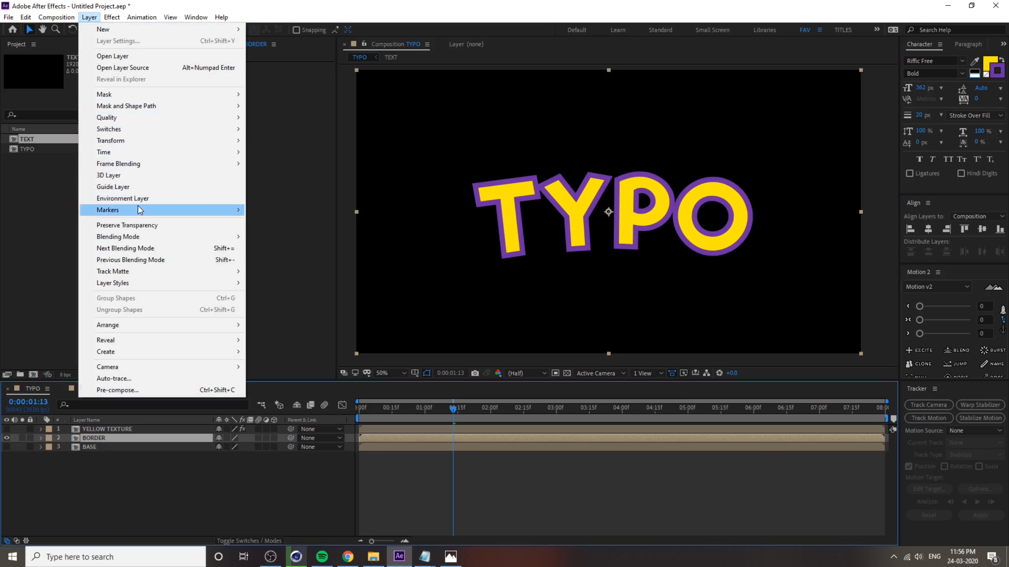
pyautogui.moveTo(112, 17)
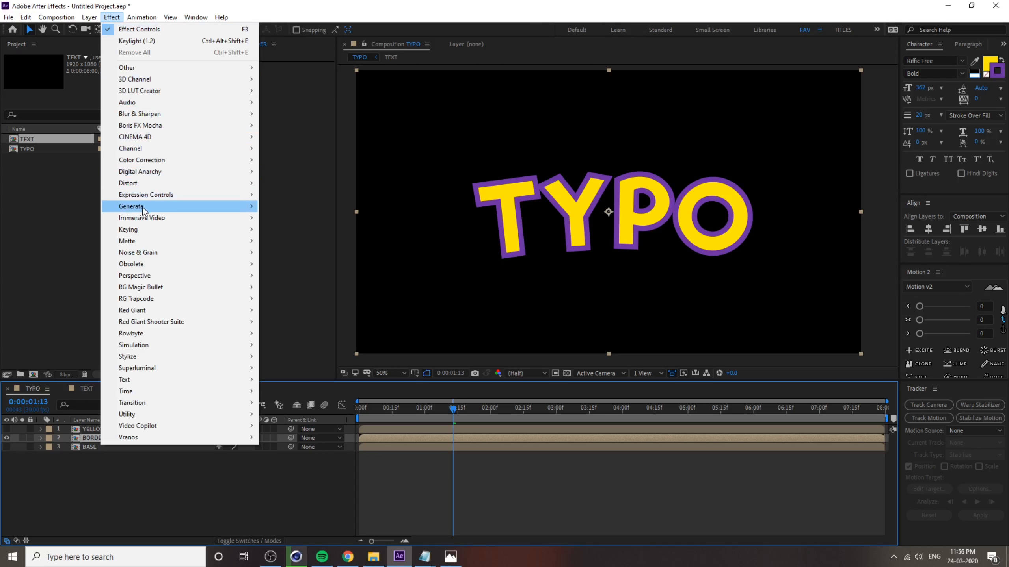
pyautogui.moveTo(148, 208)
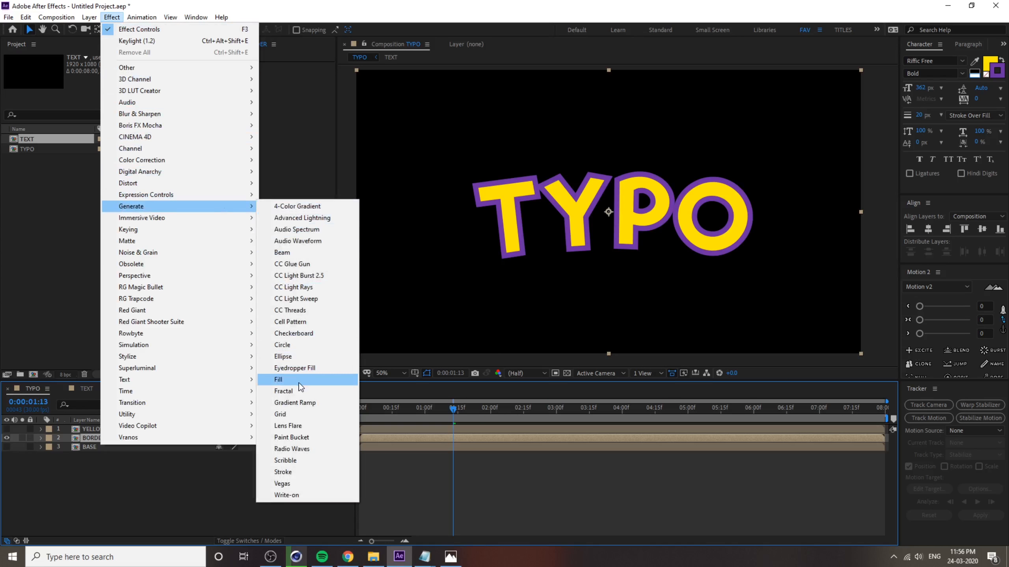
pyautogui.click(274, 379)
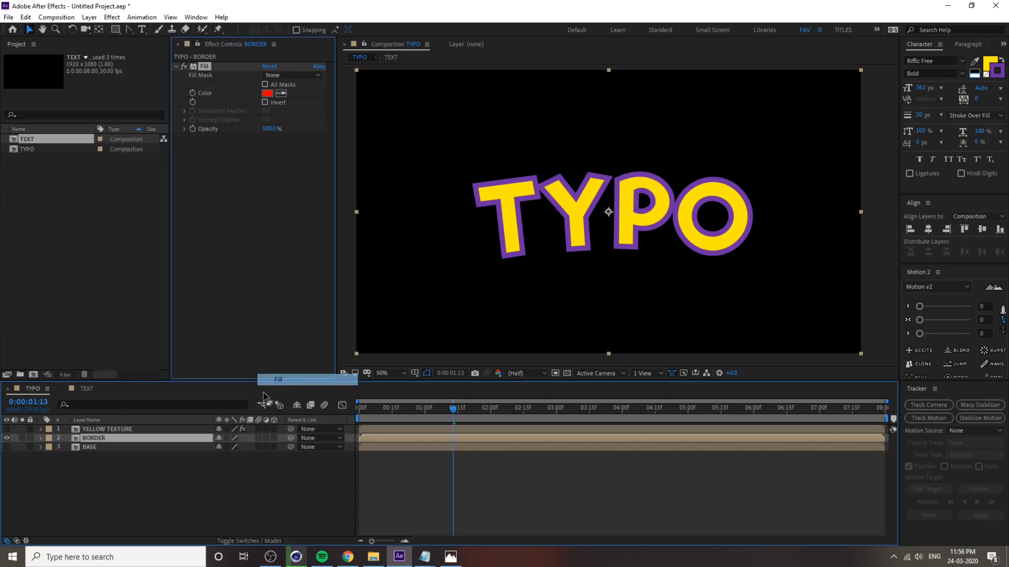
# Set the BORDER layer's Fill colour to a sampled purple and show the YELLOW TEXTURE layer again.
pyautogui.click(102, 438)
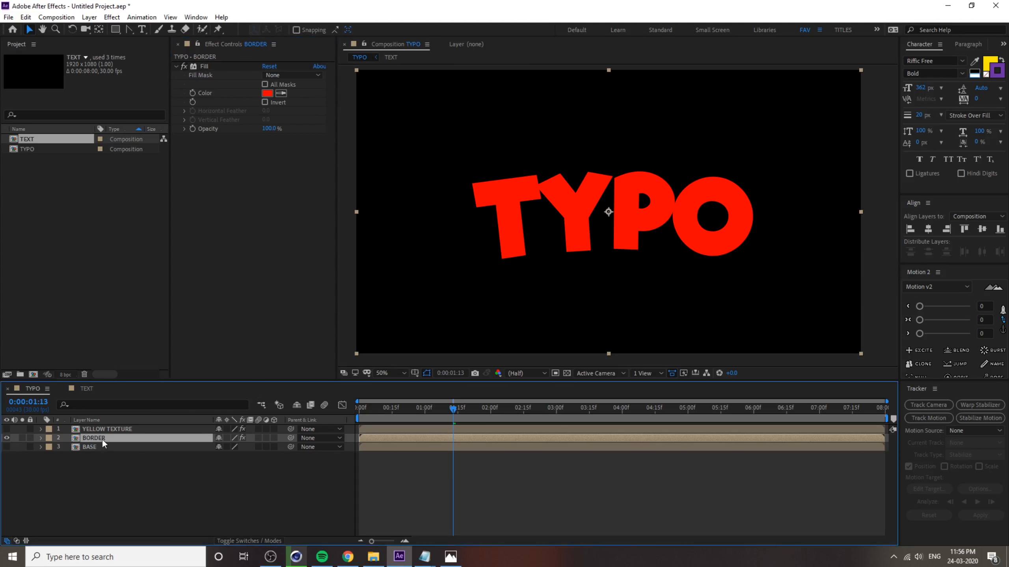
pyautogui.click(282, 96)
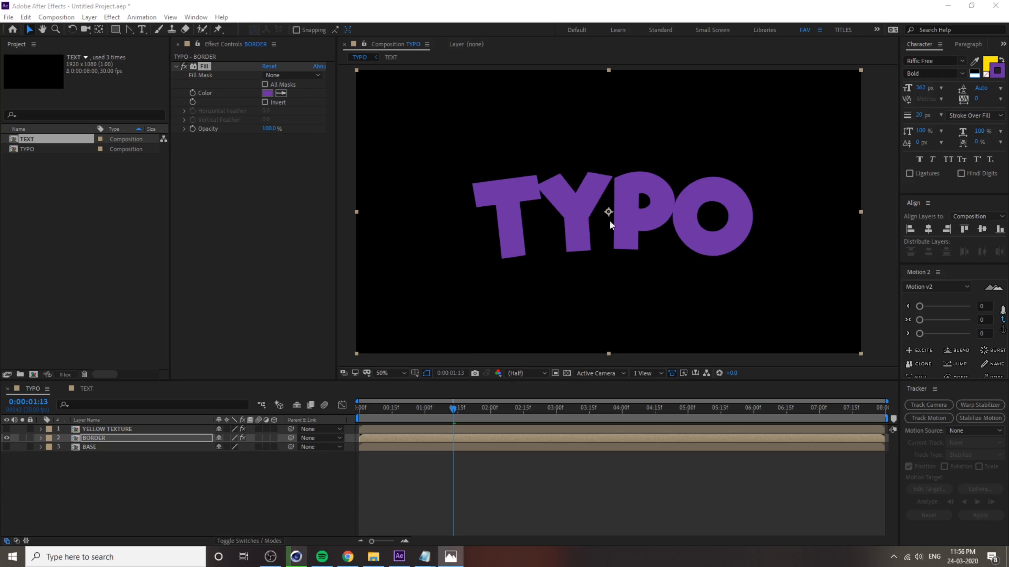
pyautogui.click(101, 430)
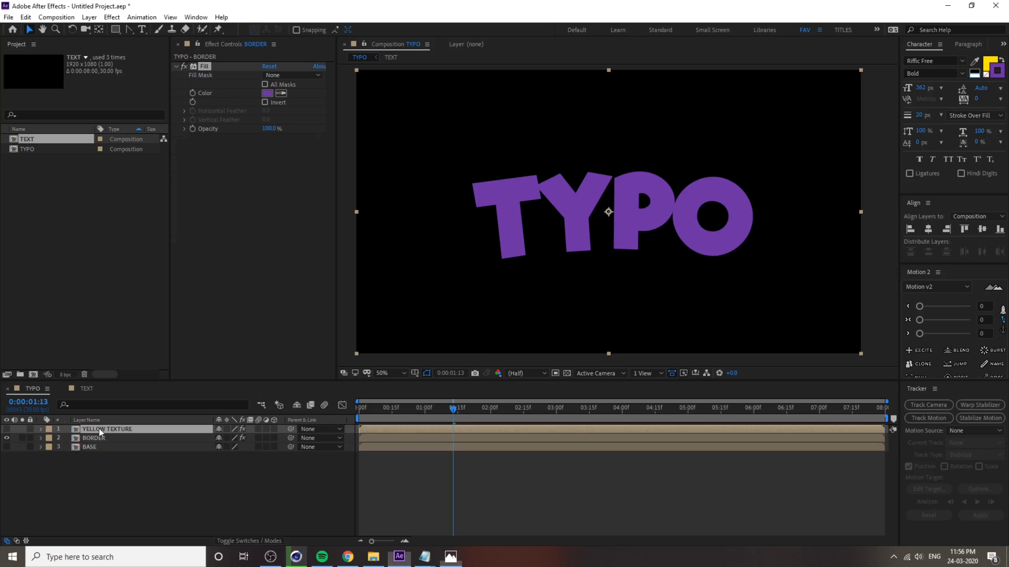
pyautogui.click(7, 429)
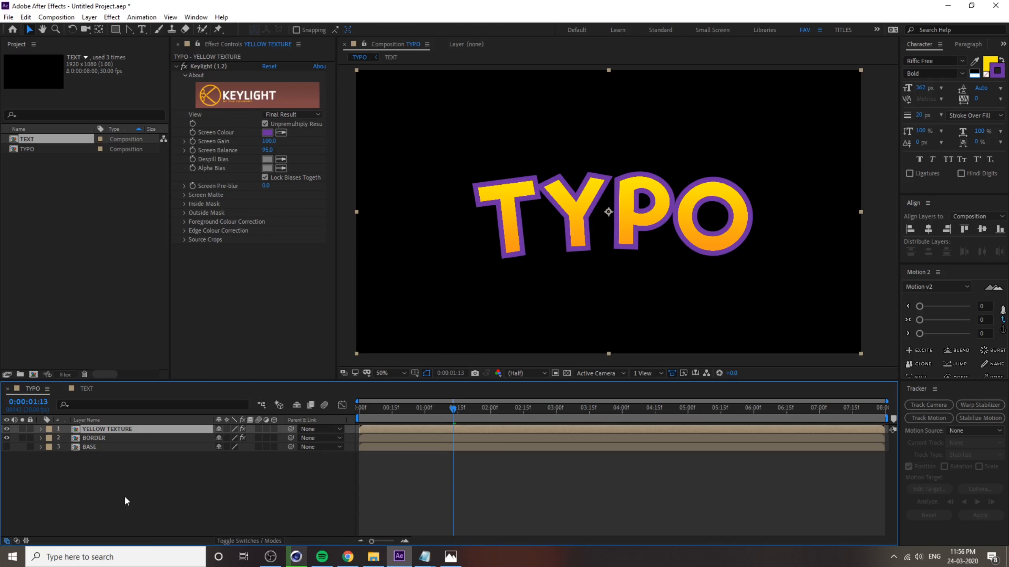
pyautogui.click(119, 462)
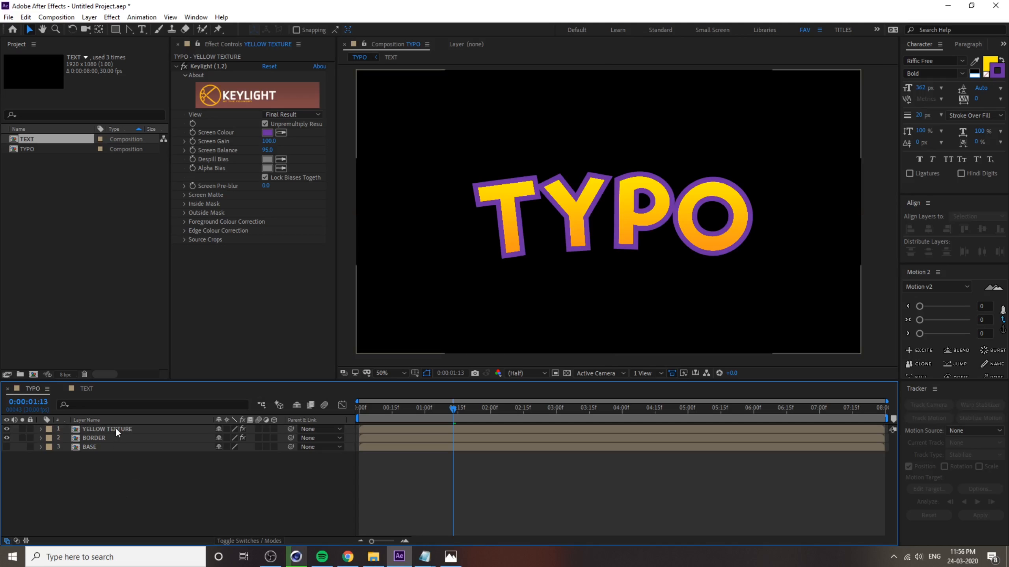
# With no layer selected, draw a tiny circle with the Ellipse tool in the empty space between the letters T and Y.
pyautogui.click(115, 427)
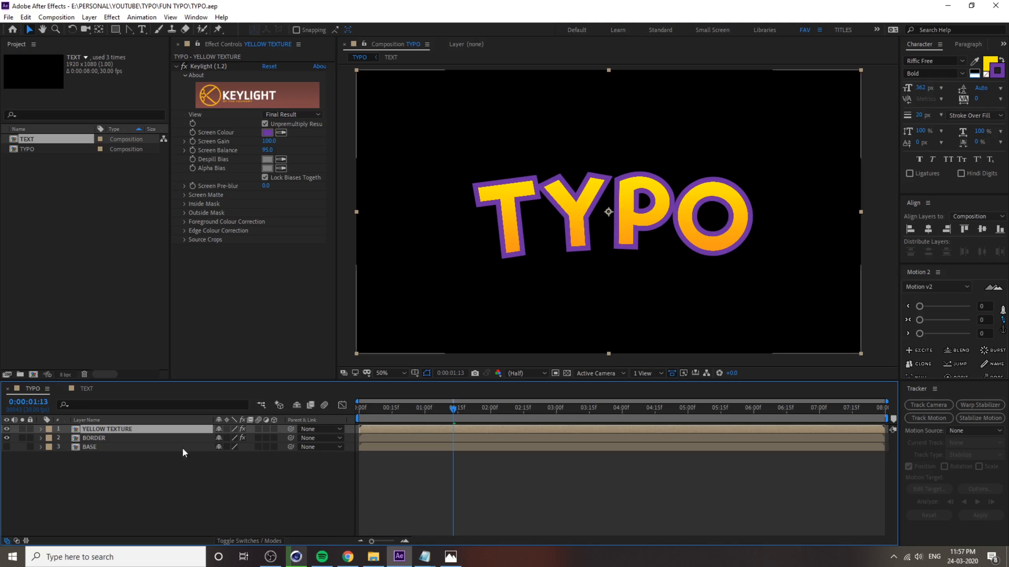
pyautogui.click(159, 467)
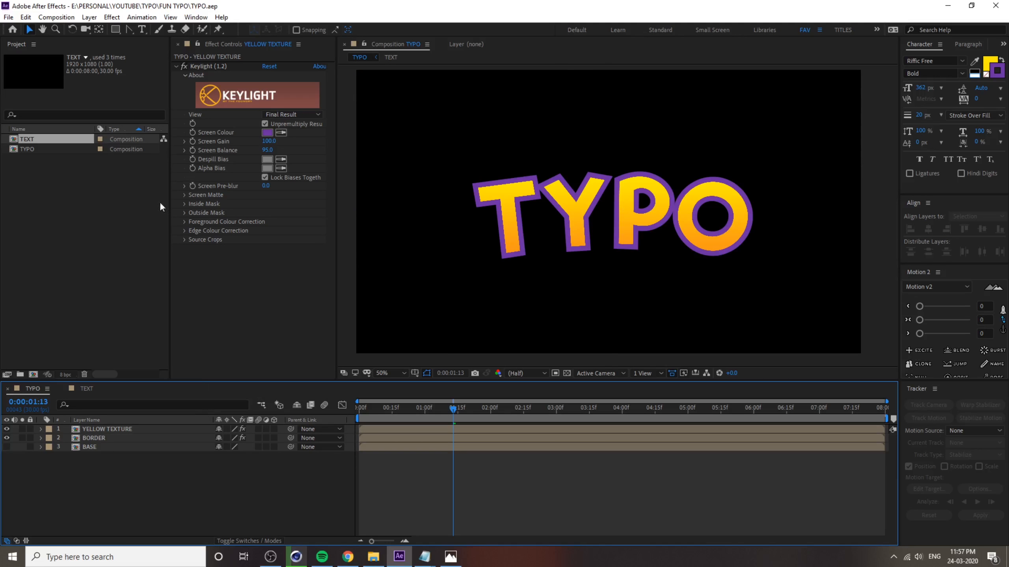
pyautogui.click(115, 29)
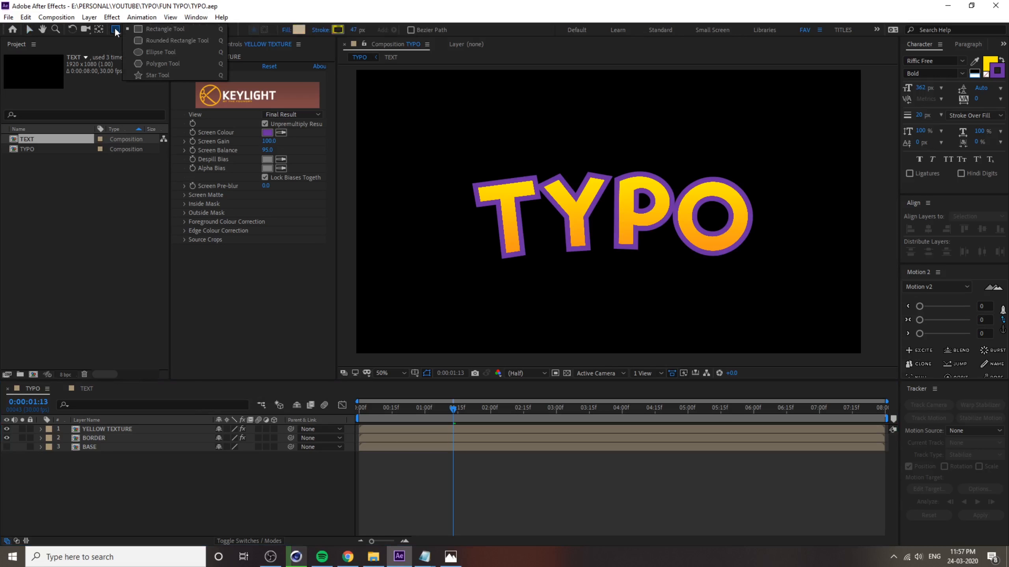
pyautogui.click(159, 51)
pyautogui.scroll(2, 582, 271)
pyautogui.scroll(8, 491, 164)
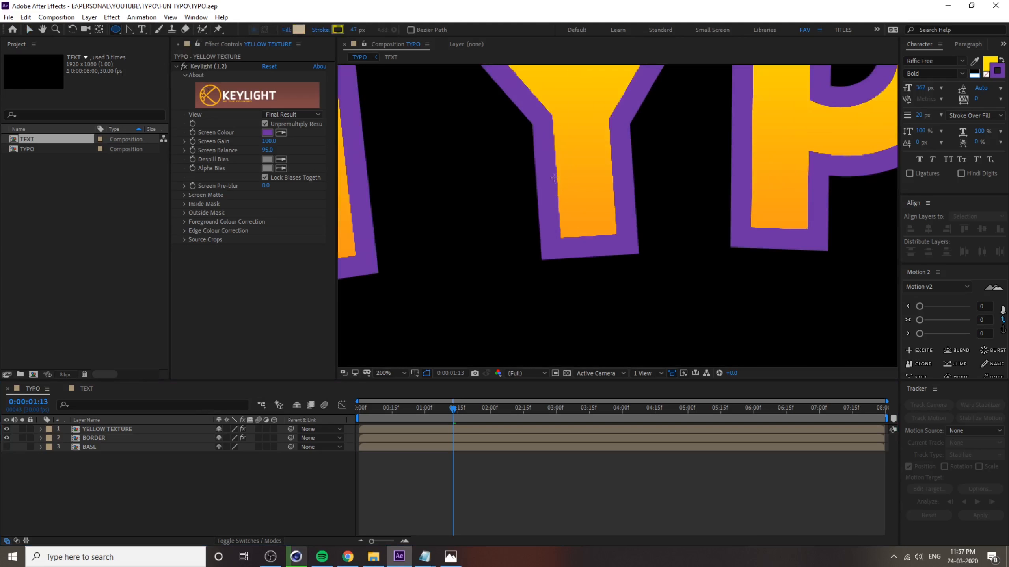
pyautogui.click(442, 167)
pyautogui.moveTo(442, 170); pyautogui.dragTo(491, 217)
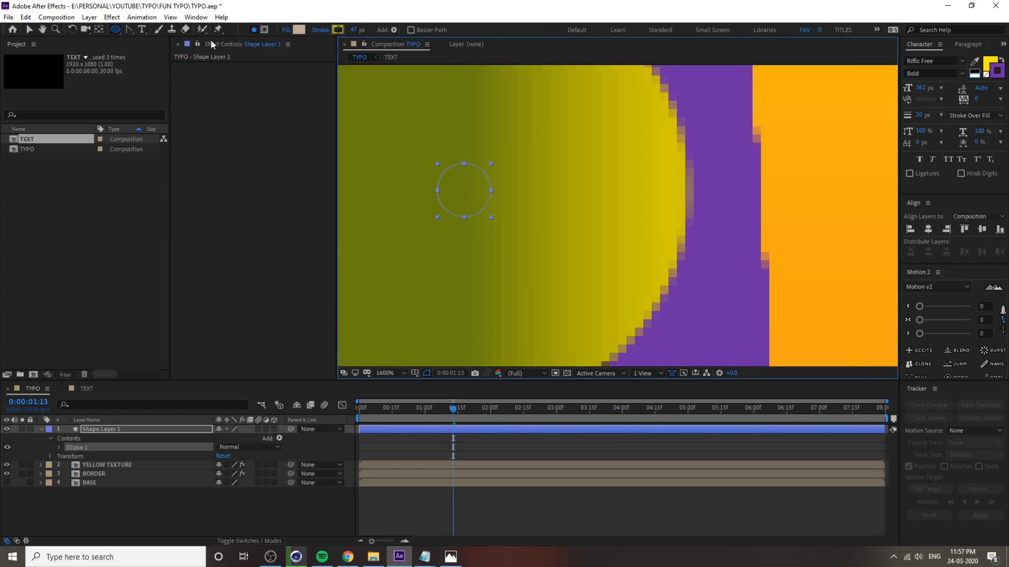
# Set the circle's fill to white and its stroke to None.
pyautogui.click(29, 29)
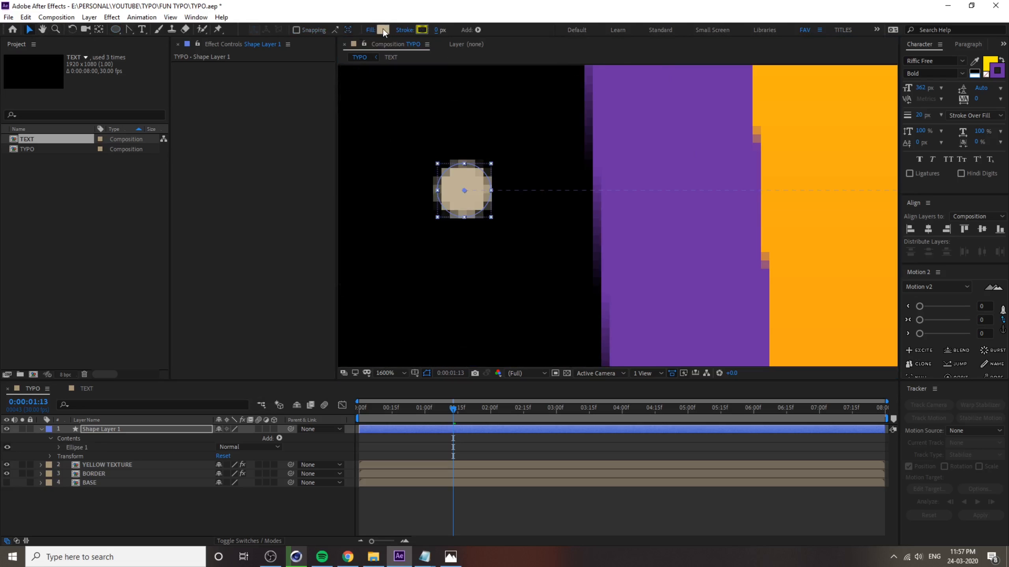
pyautogui.click(383, 30)
pyautogui.click(210, 70)
pyautogui.click(439, 72)
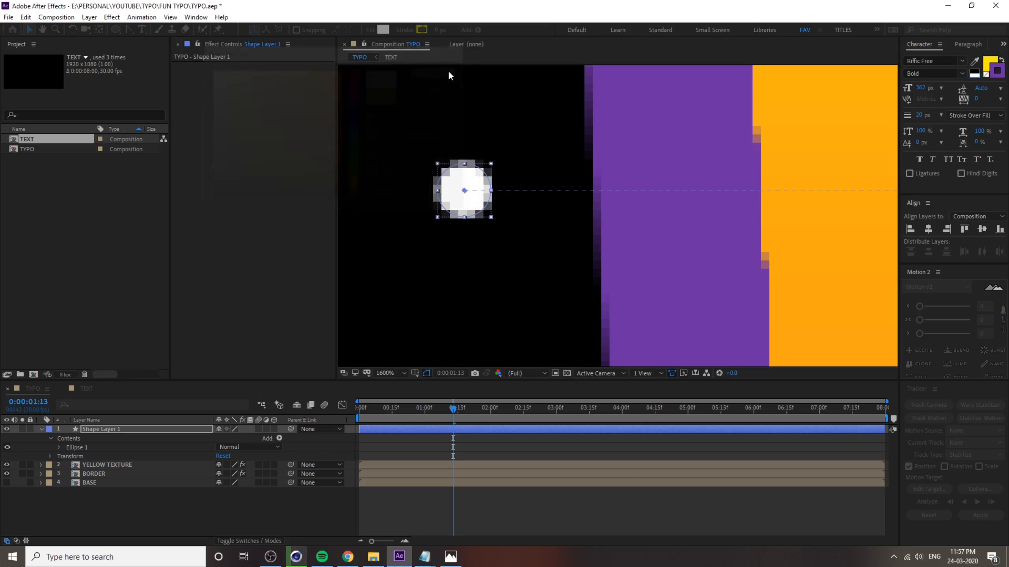
pyautogui.click(411, 34)
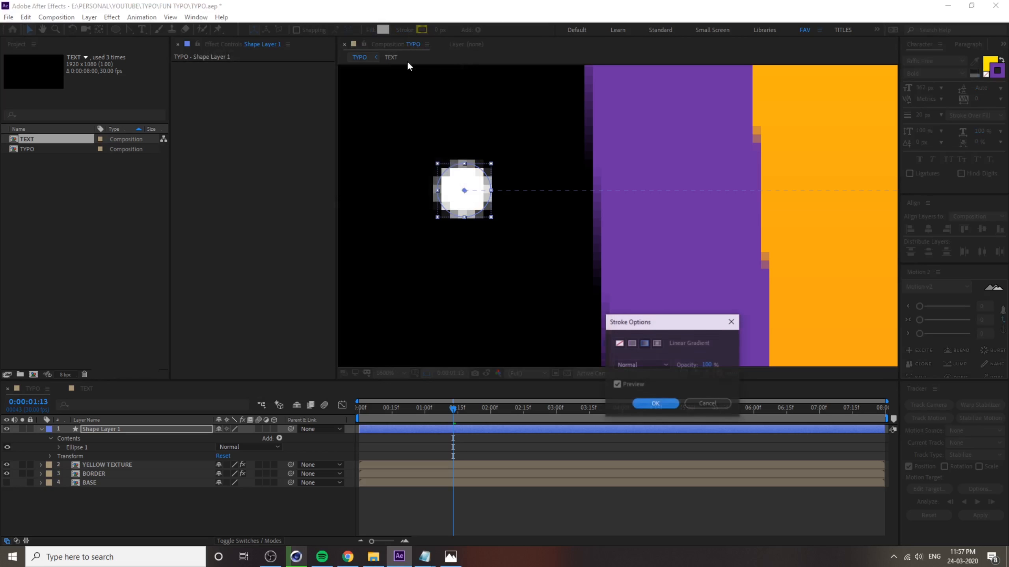
pyautogui.click(619, 343)
pyautogui.click(653, 404)
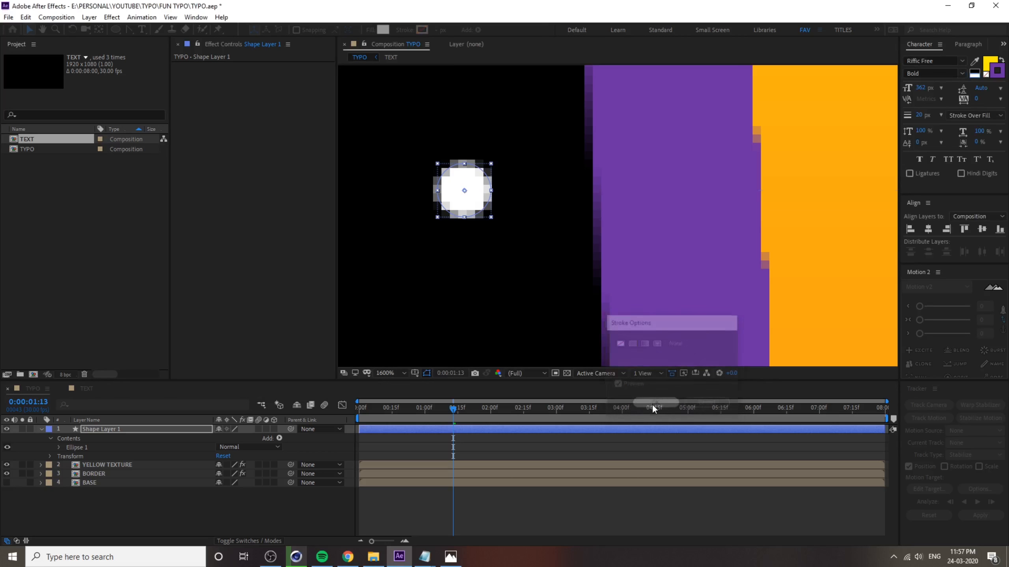
# Centre the circle layer's anchor point with the Anchor Point Mover script.
pyautogui.scroll(-6, 496, 203)
pyautogui.scroll(6, 610, 217)
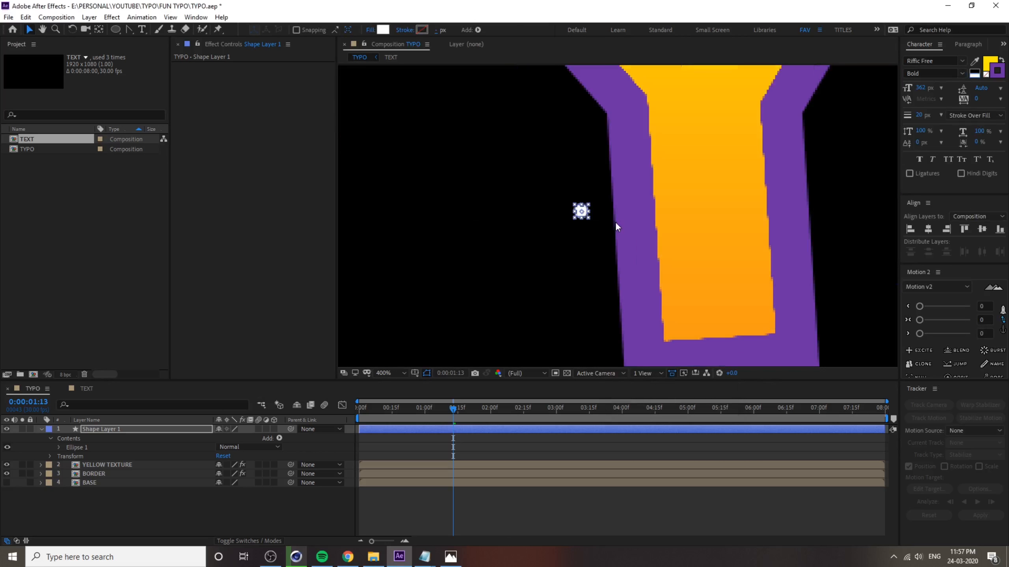
pyautogui.click(478, 202)
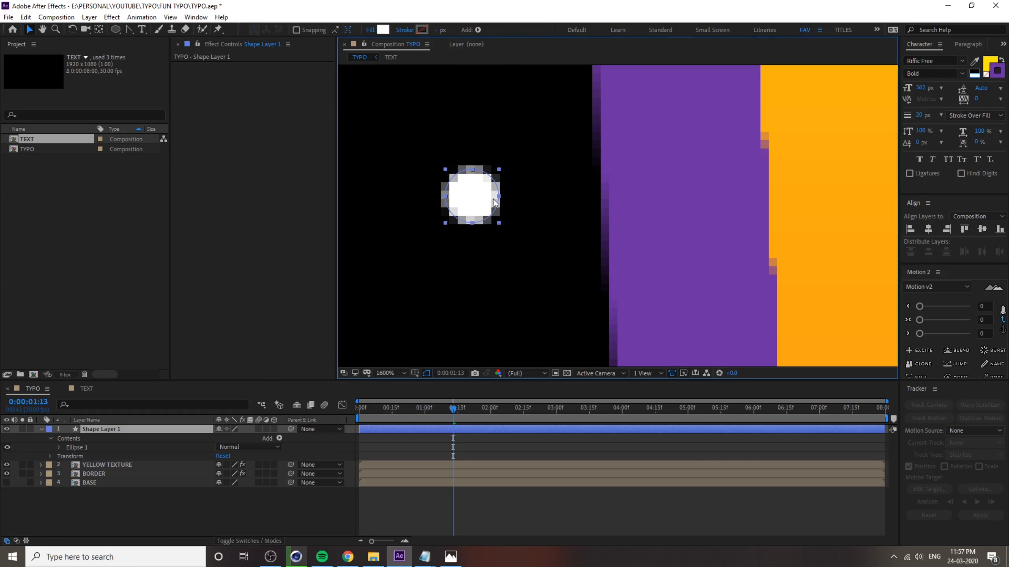
pyautogui.click(196, 17)
pyautogui.click(320, 105)
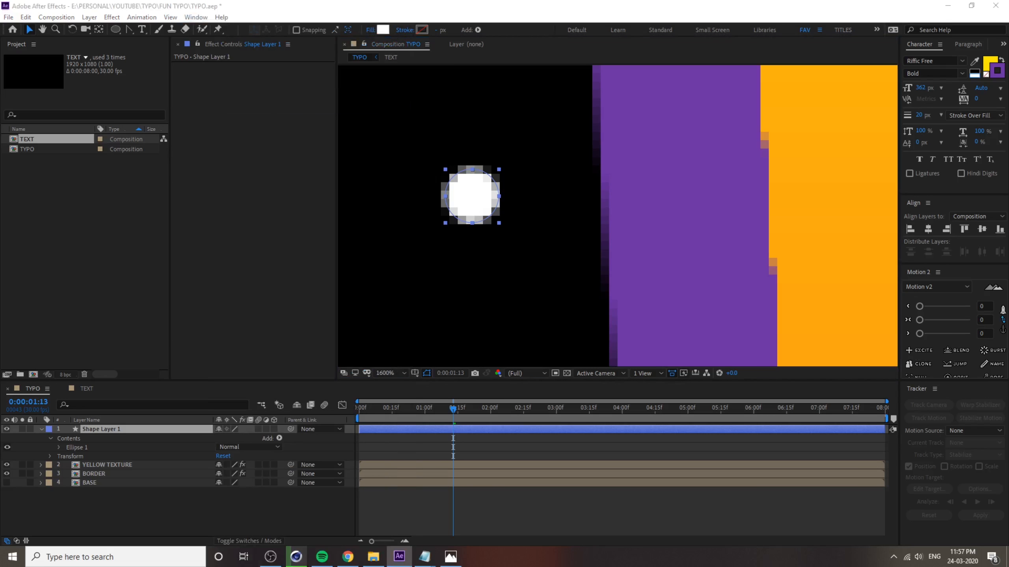
pyautogui.moveTo(893, 374); pyautogui.dragTo(213, 253)
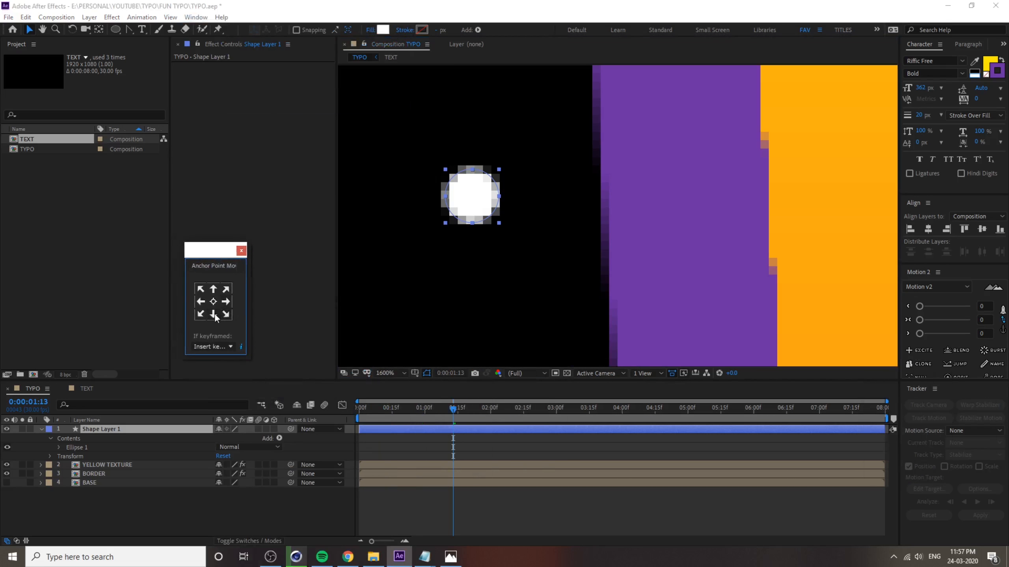
pyautogui.click(213, 301)
# Move the small white circle down into the empty area below the letters, between T and Y.
pyautogui.press(',')
pyautogui.press(',')
pyautogui.press(',')
pyautogui.press(',')
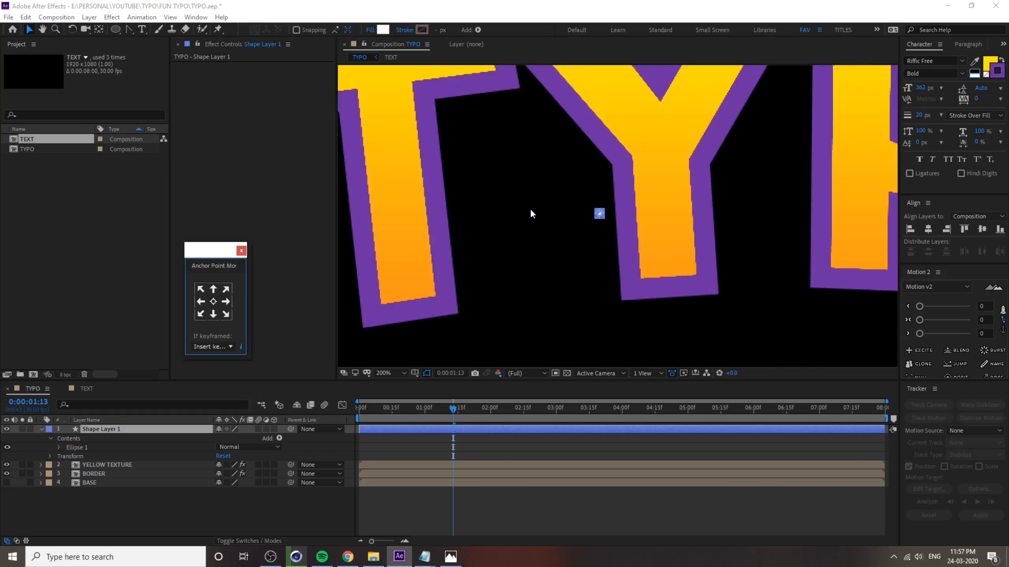
pyautogui.press(',')
pyautogui.press(',')
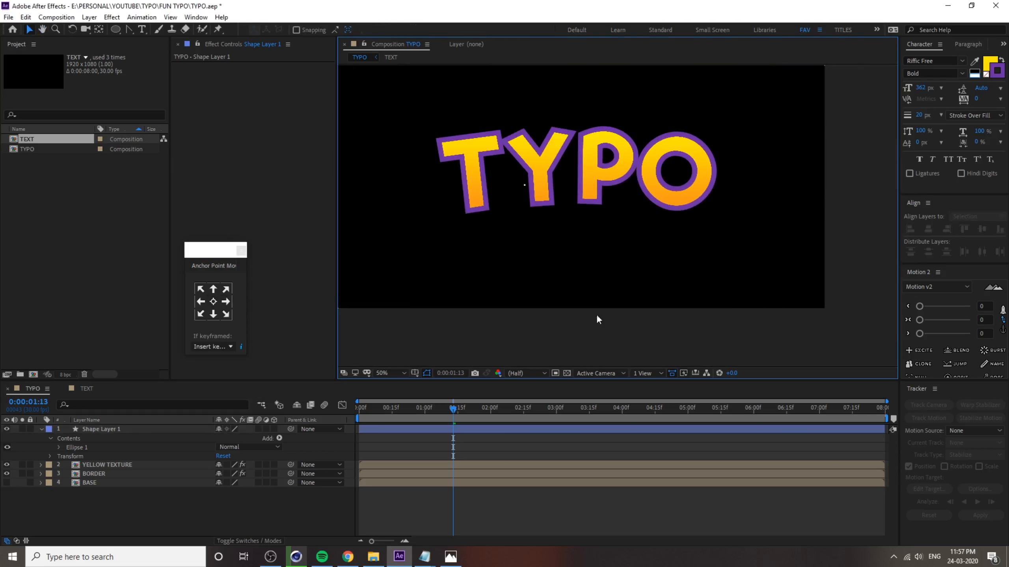
pyautogui.press('.')
pyautogui.press('.')
pyautogui.click(547, 198)
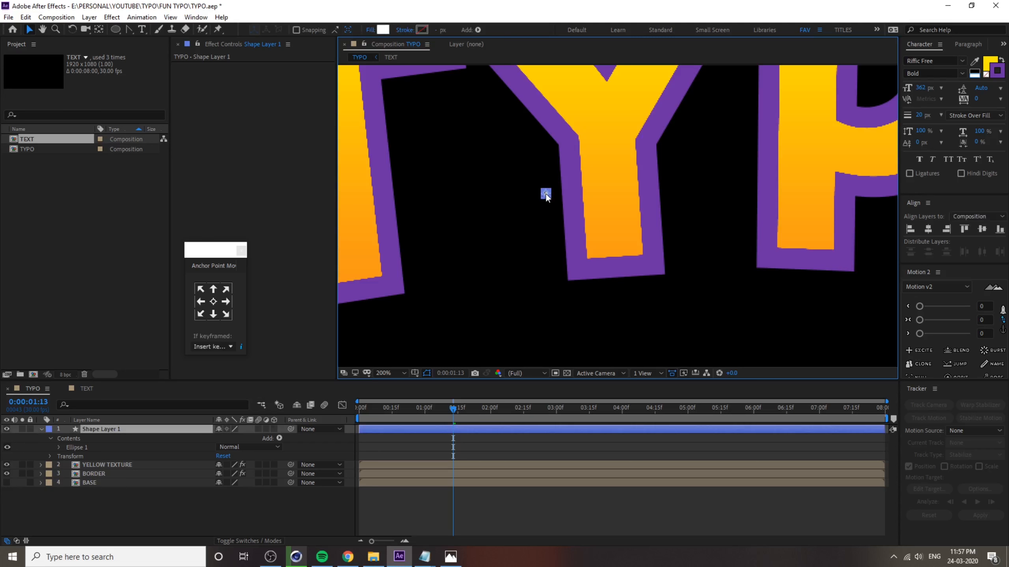
pyautogui.moveTo(553, 289); pyautogui.dragTo(541, 333)
pyautogui.moveTo(571, 273); pyautogui.dragTo(574, 112)
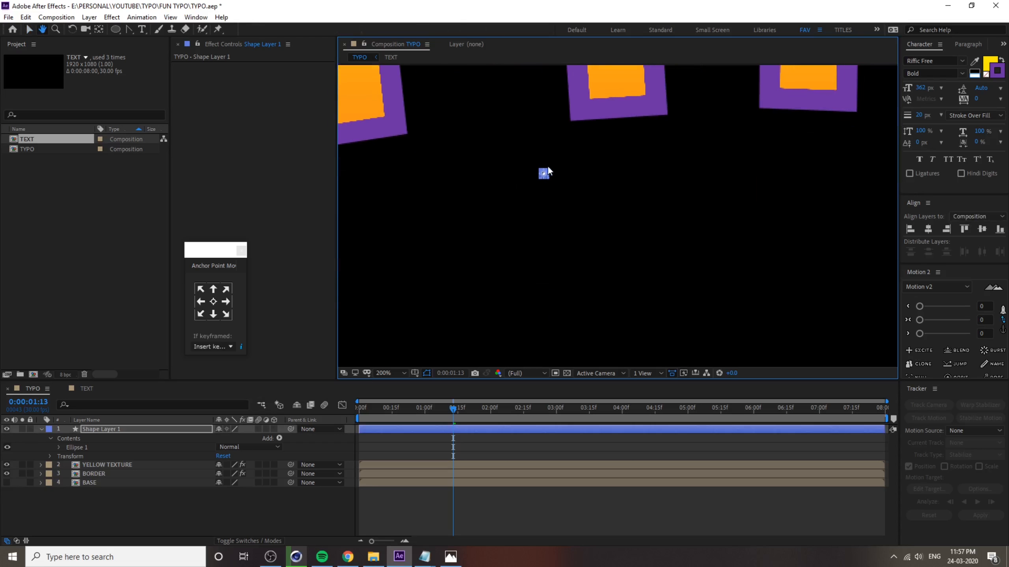
# Rename the circle's shape layer as GRID and save the project.
pyautogui.moveTo(545, 175); pyautogui.dragTo(600, 209)
pyautogui.click(606, 268)
pyautogui.press('v')
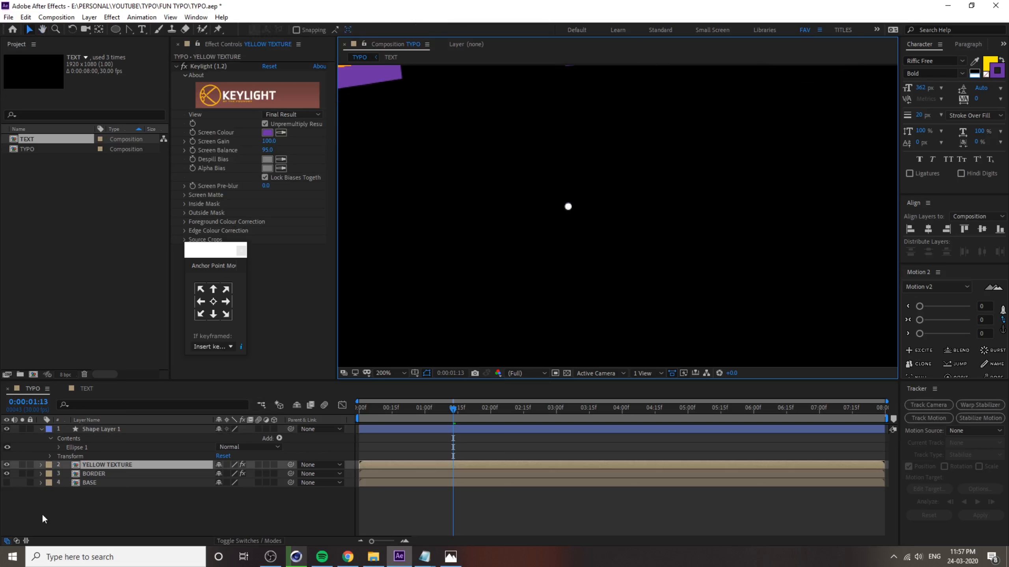
pyautogui.click(41, 429)
pyautogui.click(111, 429)
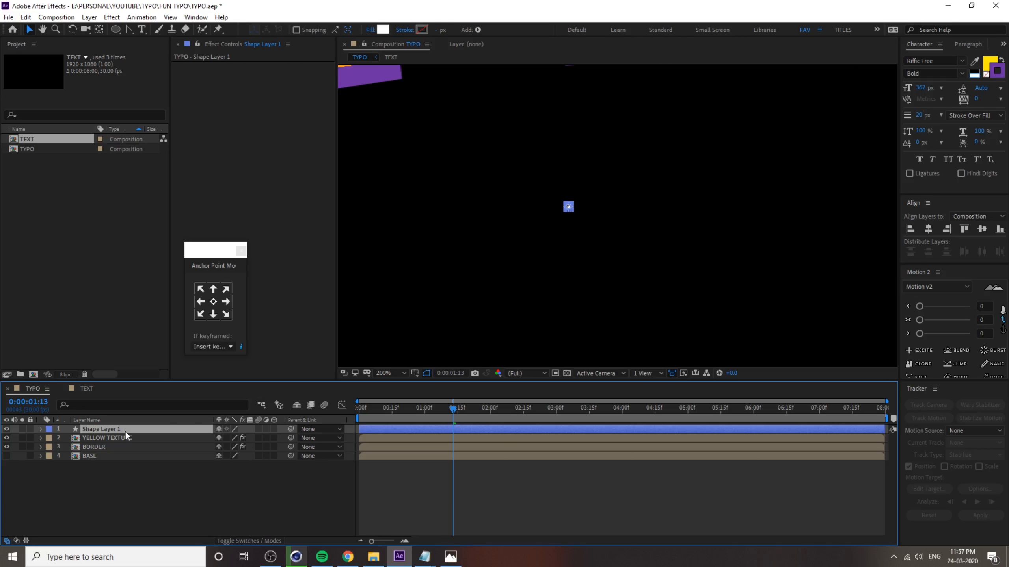
pyautogui.press('Return')
pyautogui.write('GRID')
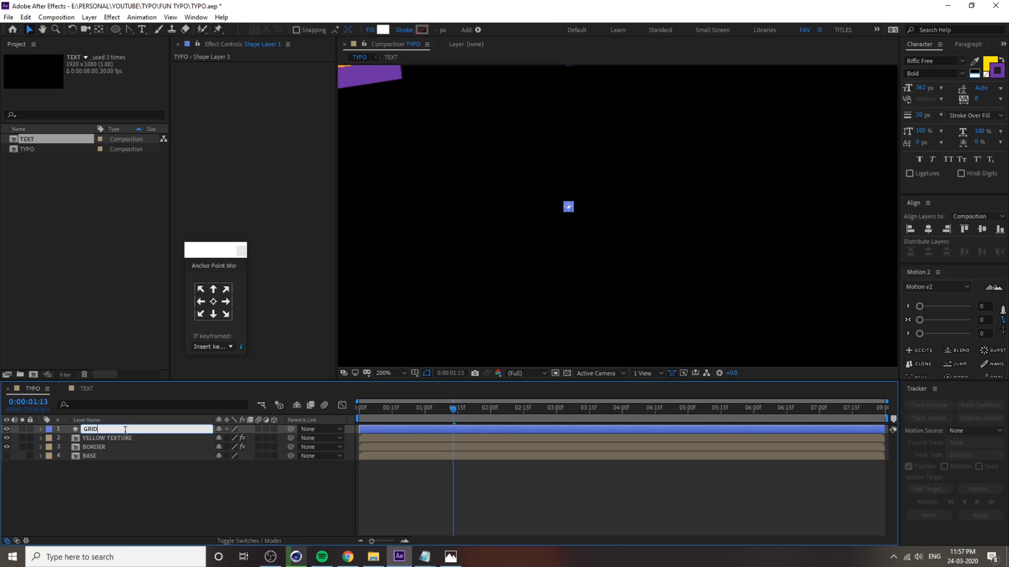
pyautogui.press('Return')
pyautogui.hotkey('ctrl', 's')
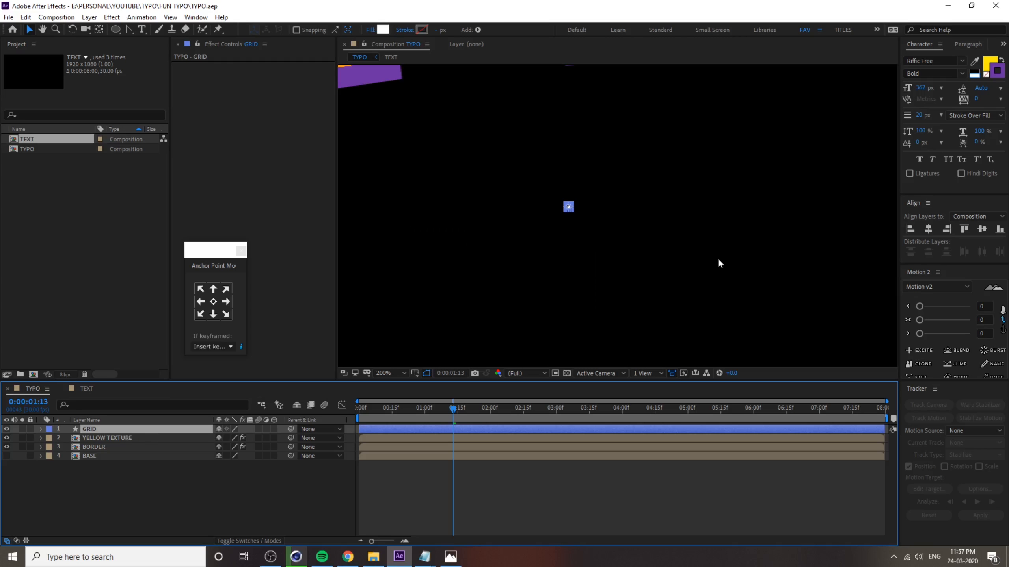
# Add a Repeater to the contents of the GRID layer.
pyautogui.scroll(1, 574, 224)
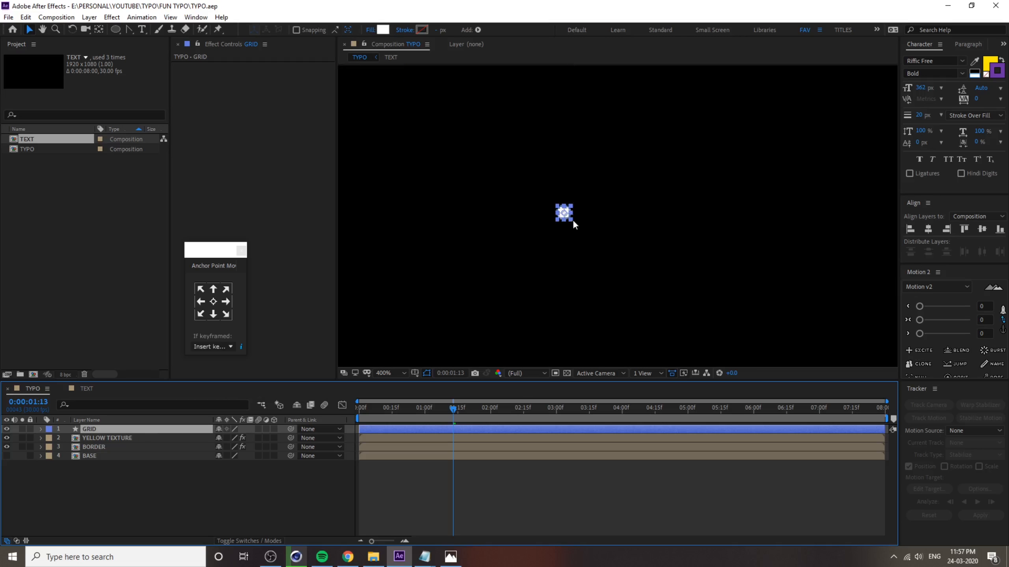
pyautogui.click(41, 429)
pyautogui.click(281, 439)
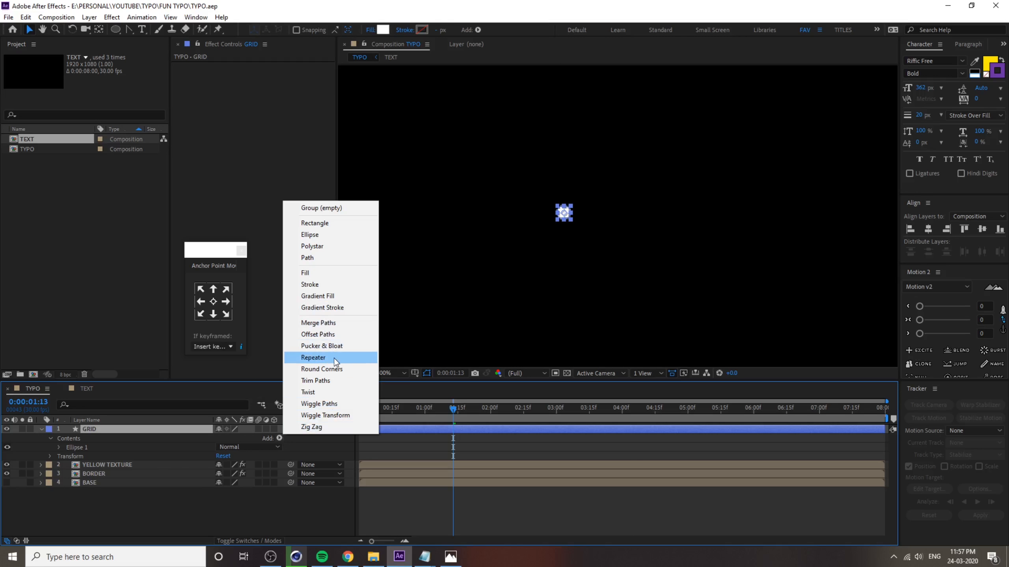
pyautogui.click(313, 358)
pyautogui.scroll(2, 662, 235)
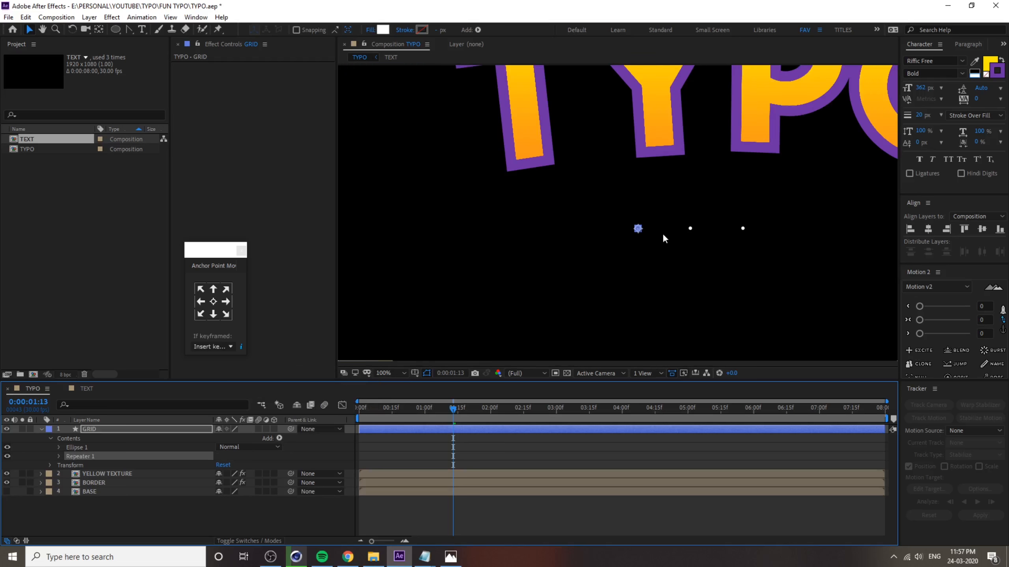
pyautogui.moveTo(644, 251); pyautogui.dragTo(530, 237)
pyautogui.click(586, 243)
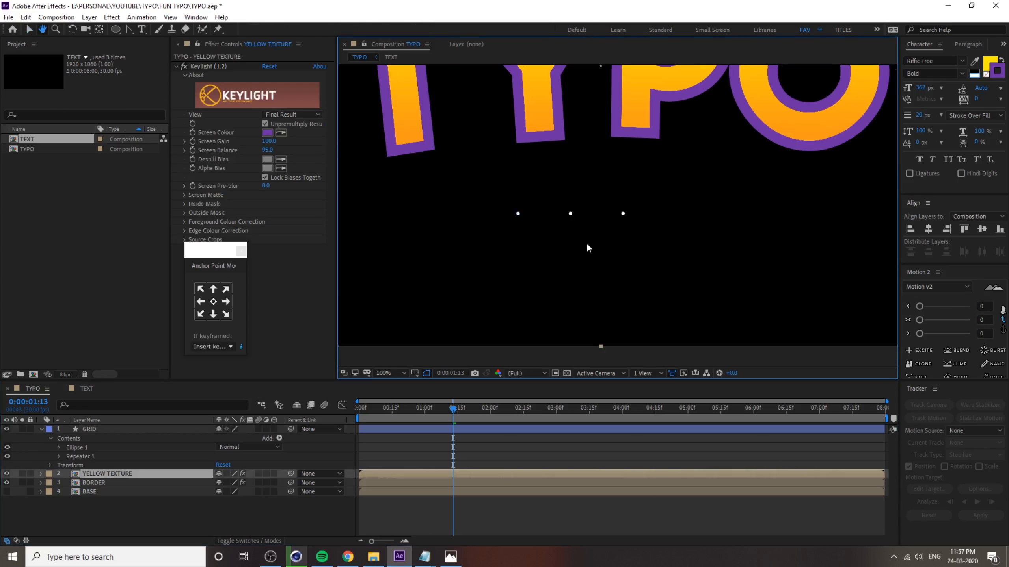
# Set the number of copies in Repeater 1 to 40.
pyautogui.click(91, 455)
pyautogui.click(59, 457)
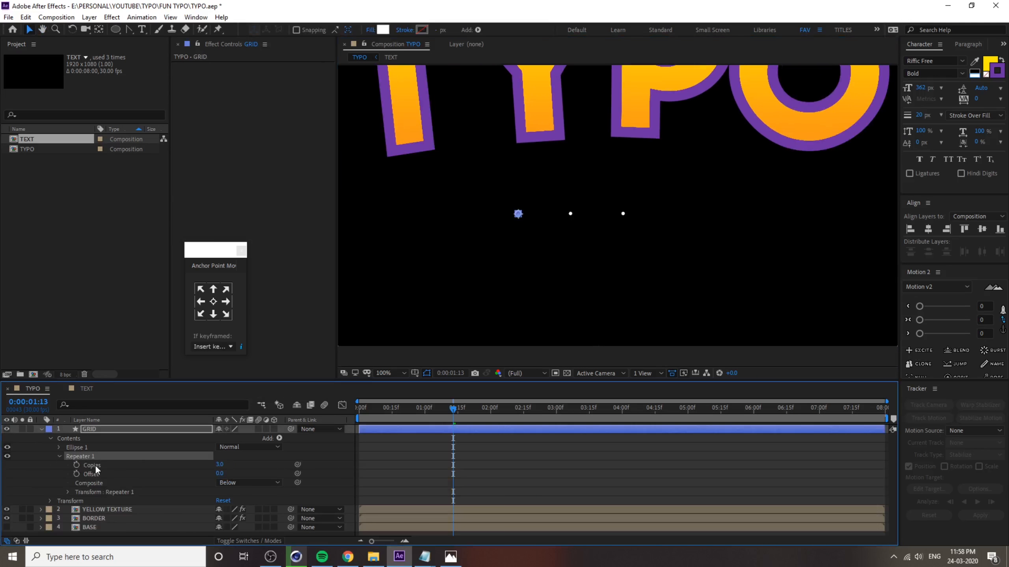
pyautogui.moveTo(221, 464); pyautogui.dragTo(234, 465)
pyautogui.click(225, 465)
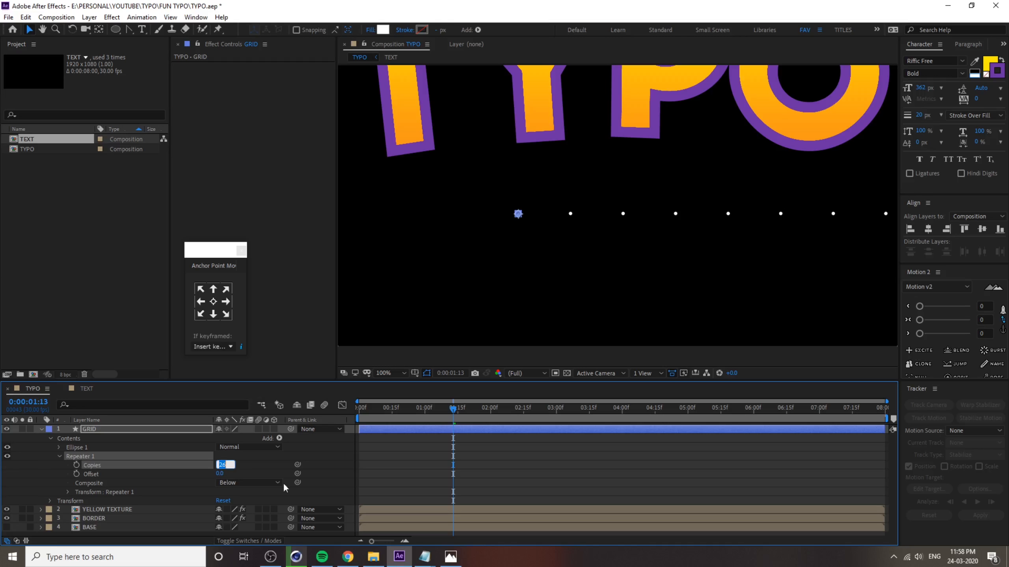
pyautogui.write('40')
pyautogui.press('Return')
# Try an offset of 20 for Repeater 1, and undo it.
pyautogui.click(136, 475)
pyautogui.click(218, 474)
pyautogui.write('20')
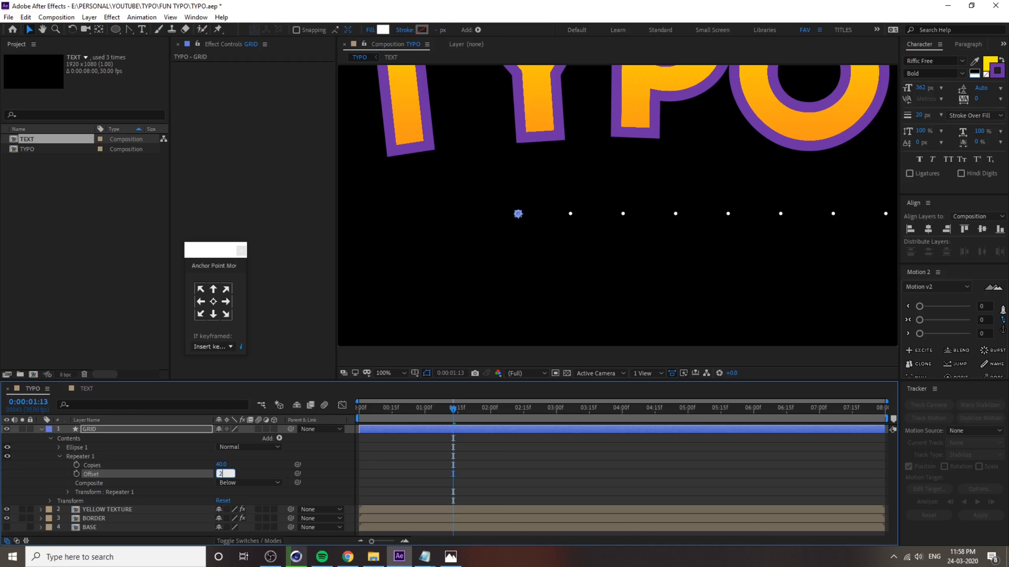
pyautogui.press('Return')
pyautogui.scroll(-4, 600, 239)
pyautogui.scroll(2, 598, 242)
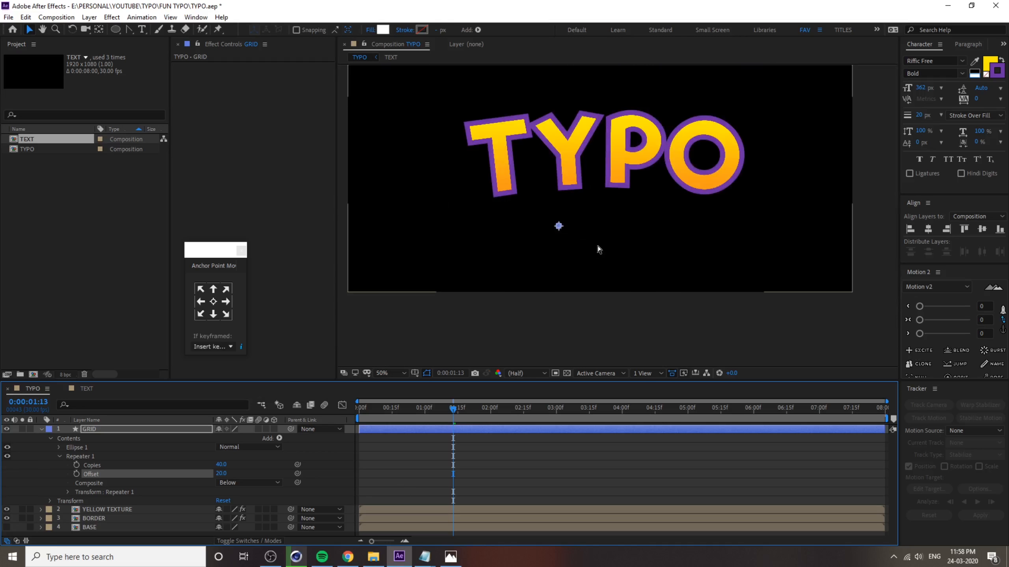
pyautogui.hotkey('ctrl', 'z')
# Set the offset of Repeater 1 to -20 so the dots extend to both sides of the original circle.
pyautogui.moveTo(219, 474)
pyautogui.mouseDown()
pyautogui.moveTo(236, 474)
pyautogui.moveTo(210, 475)
pyautogui.mouseUp()
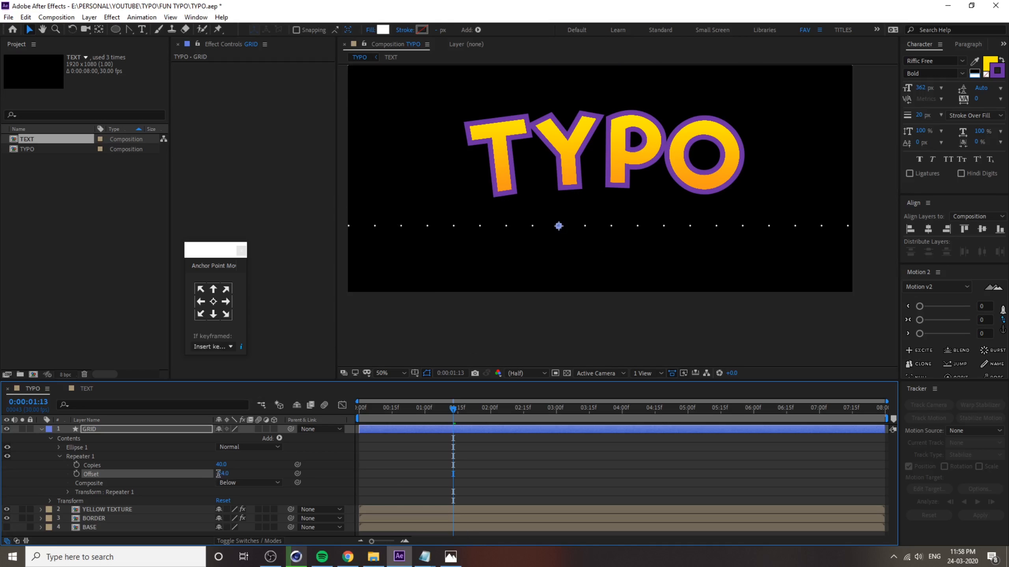
pyautogui.click(223, 474)
pyautogui.write('-20')
pyautogui.press('Return')
pyautogui.scroll(-1, 648, 245)
pyautogui.scroll(1, 615, 238)
# Centre the GRID layer horizontally in the composition.
pyautogui.moveTo(591, 232); pyautogui.dragTo(612, 232)
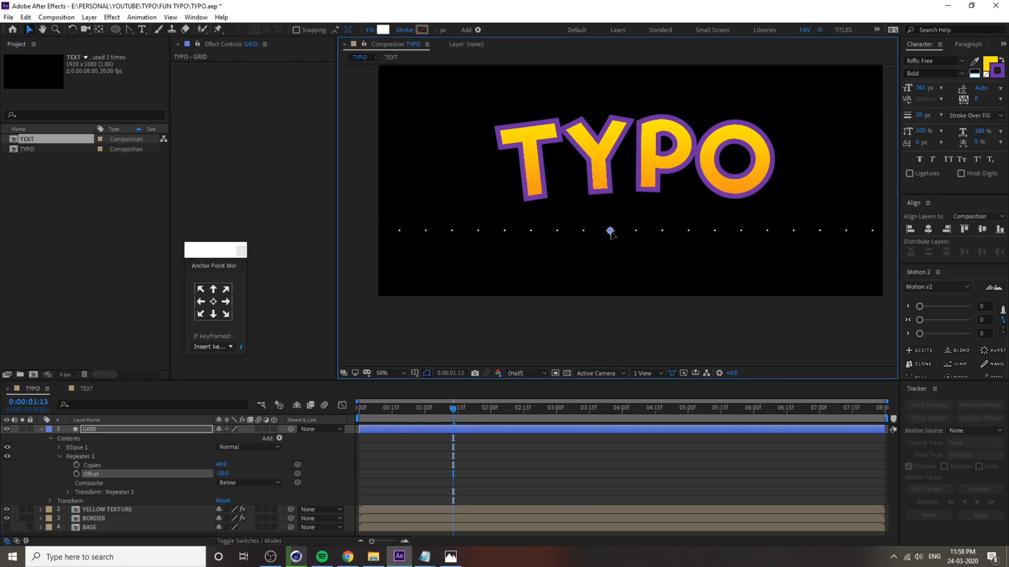
pyautogui.click(928, 230)
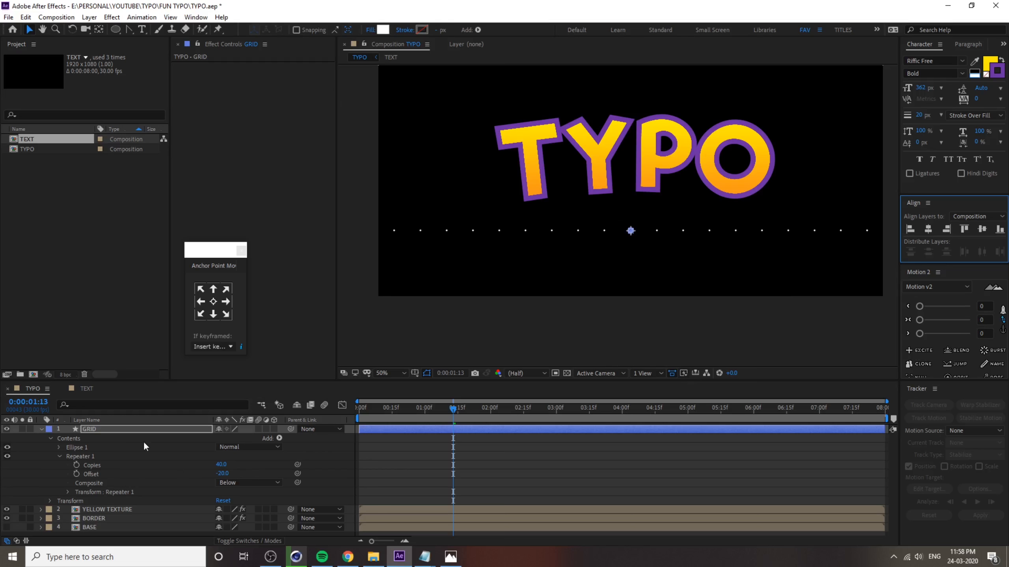
pyautogui.click(60, 457)
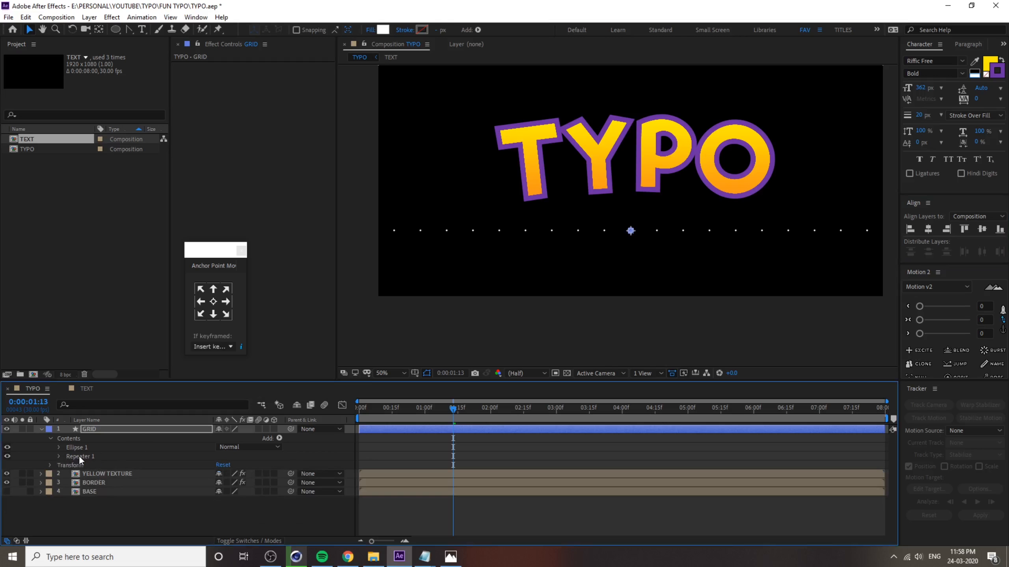
# Tighten the spacing of the dots by reducing Repeater 1's horizontal transform position to 56.
pyautogui.click(78, 456)
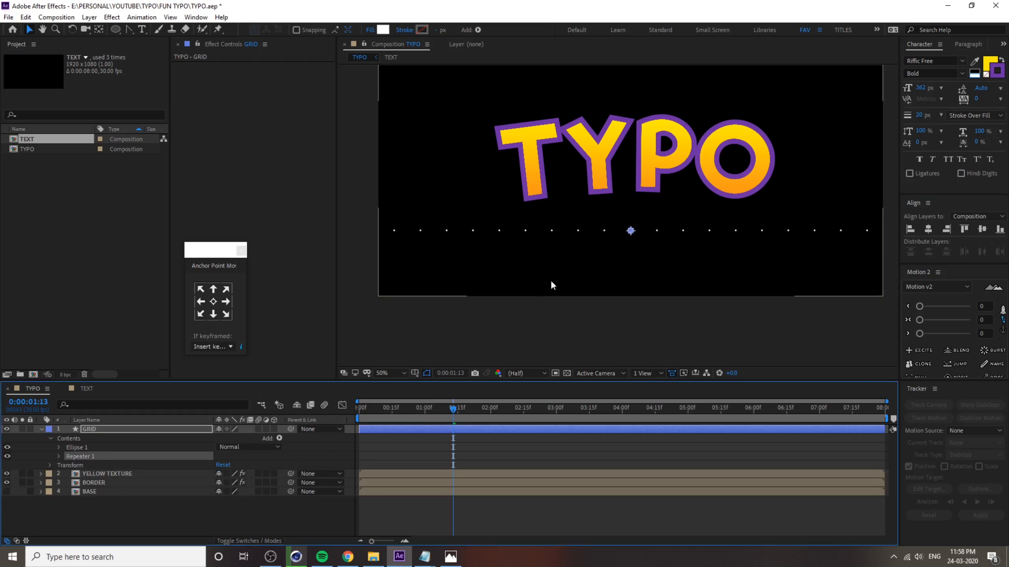
pyautogui.click(60, 456)
pyautogui.click(96, 491)
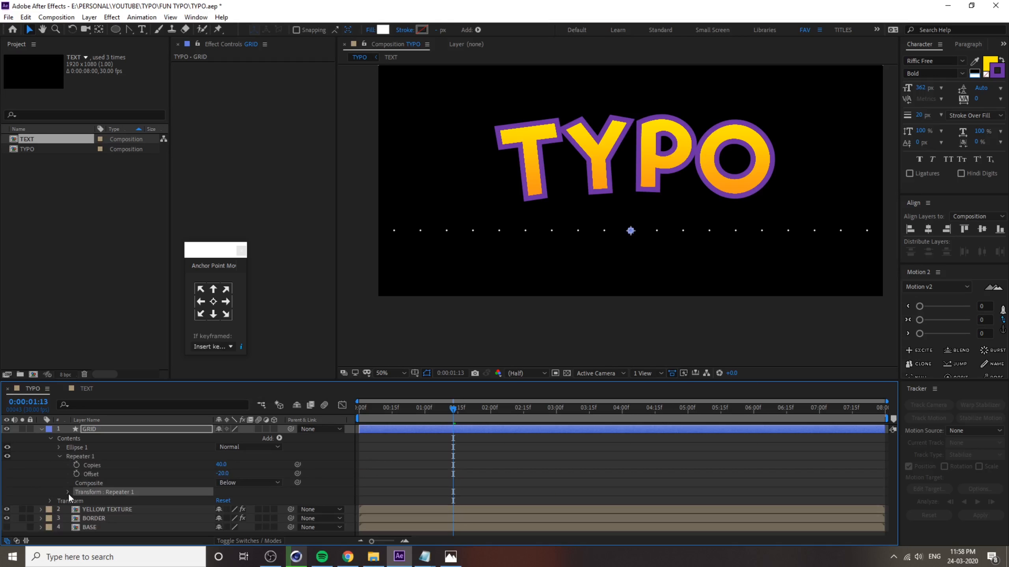
pyautogui.click(68, 493)
pyautogui.click(165, 497)
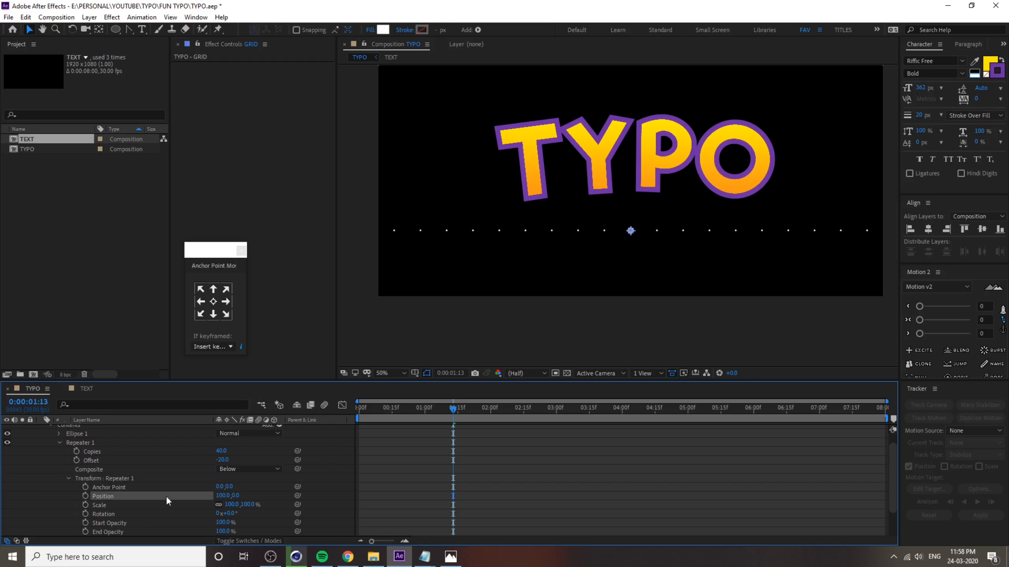
pyautogui.moveTo(223, 496); pyautogui.dragTo(191, 498)
pyautogui.click(69, 478)
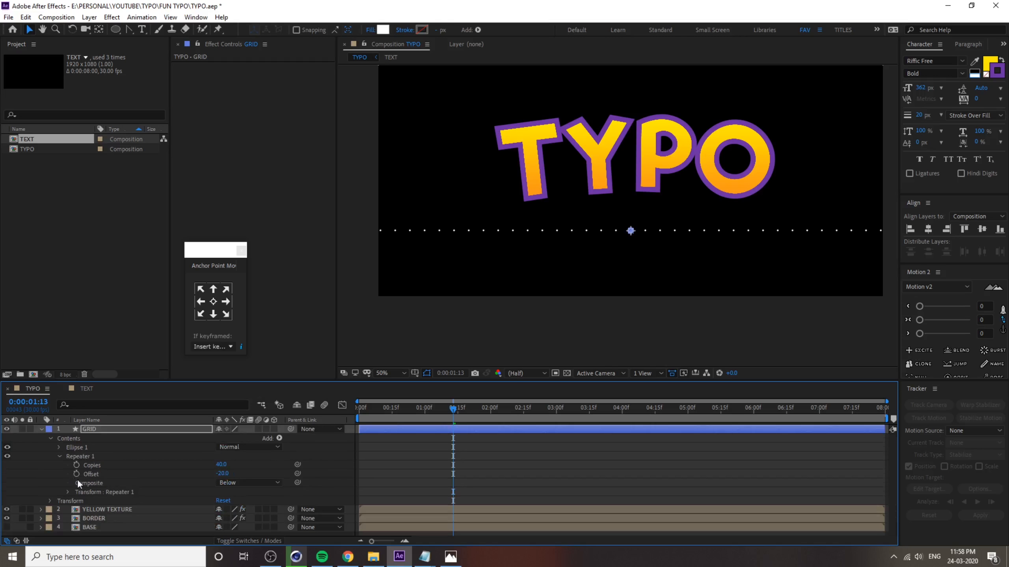
# Add a second Repeater to the contents of the GRID layer.
pyautogui.click(60, 457)
pyautogui.click(87, 459)
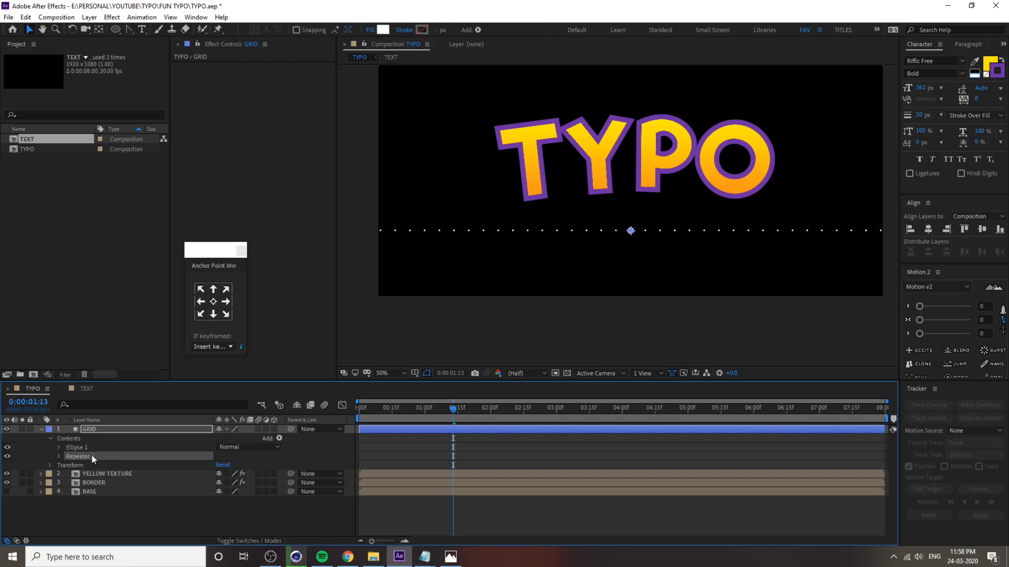
pyautogui.click(282, 436)
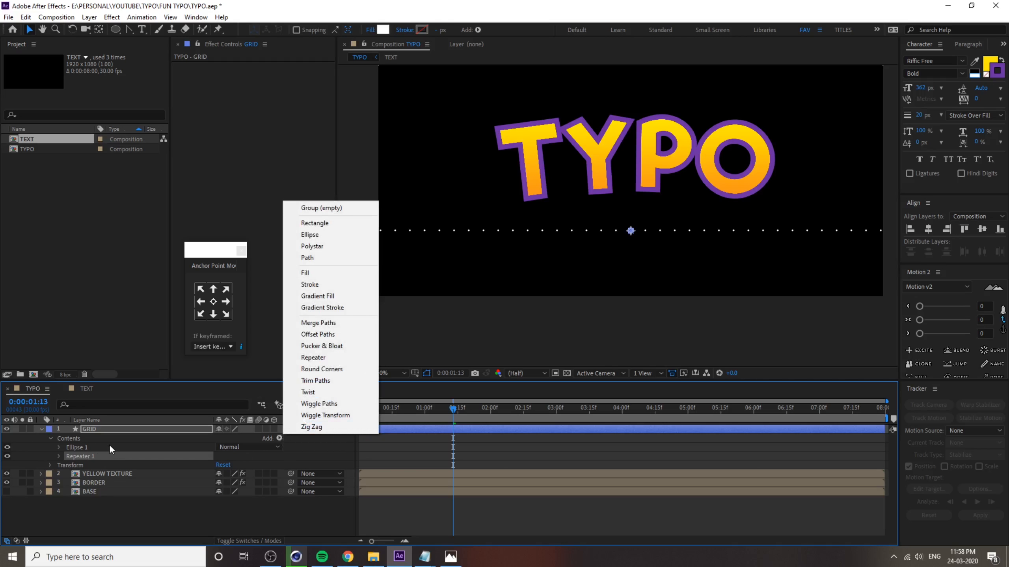
pyautogui.click(99, 446)
pyautogui.click(96, 441)
pyautogui.click(280, 438)
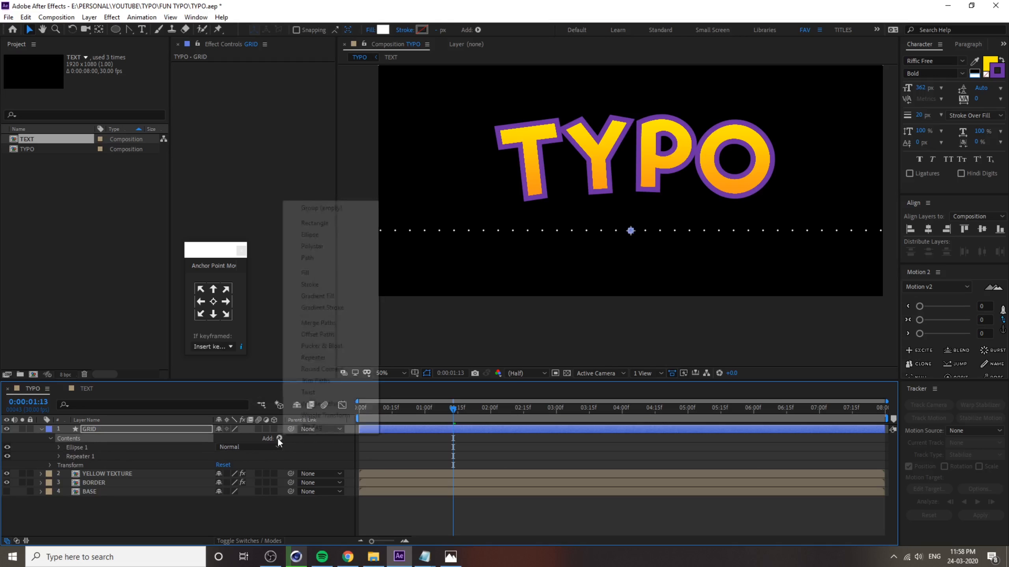
pyautogui.click(328, 356)
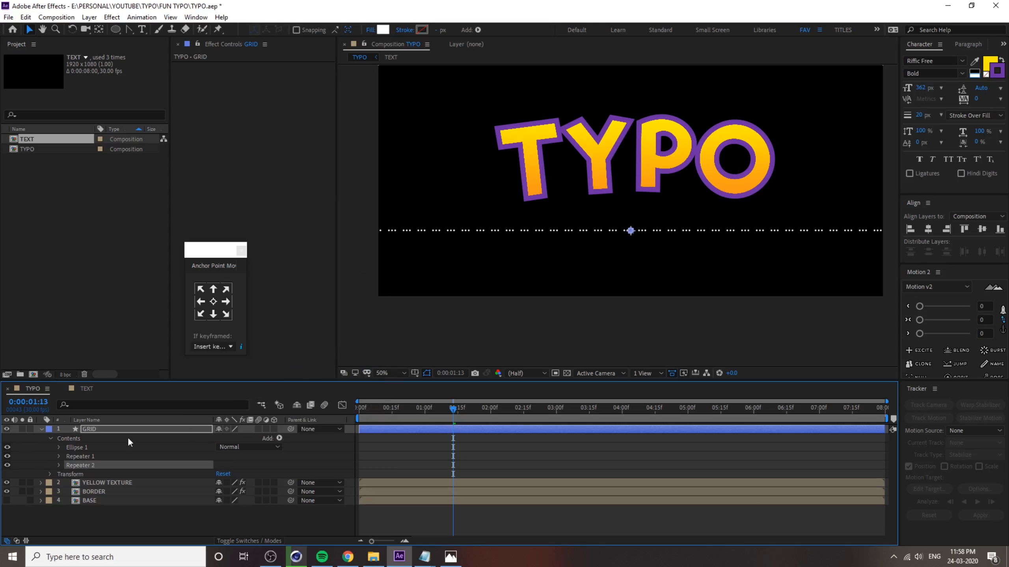
# Set Repeater 2's transform position to 0 horizontally and 49 vertically to stack rows of dots downward.
pyautogui.click(59, 465)
pyautogui.click(111, 477)
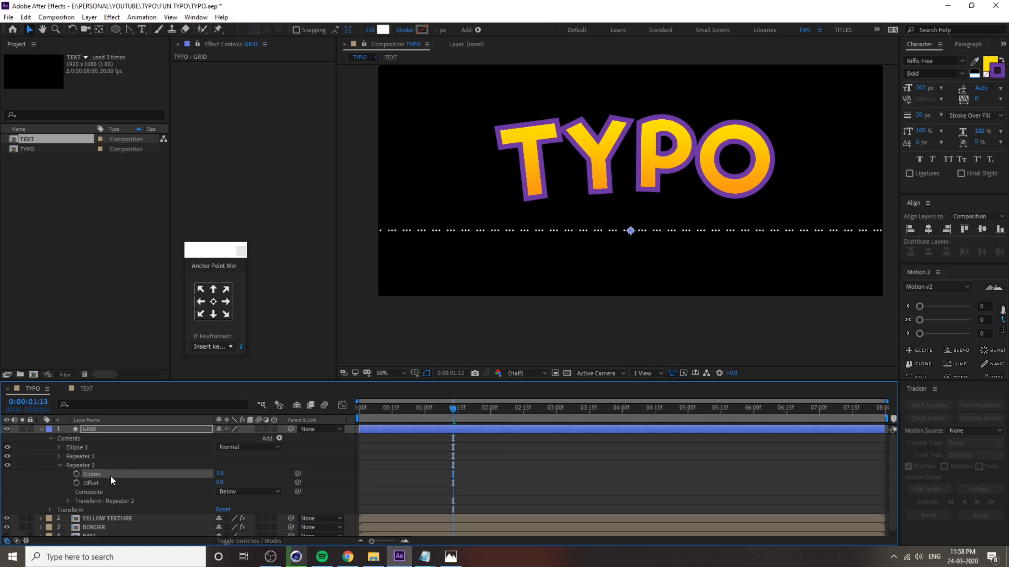
pyautogui.click(115, 485)
pyautogui.click(101, 502)
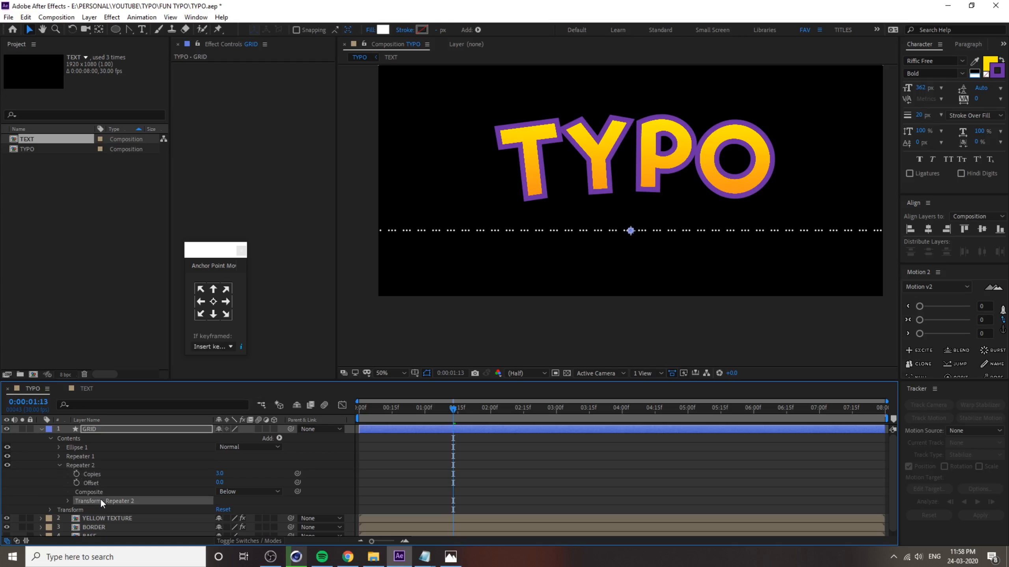
pyautogui.click(68, 501)
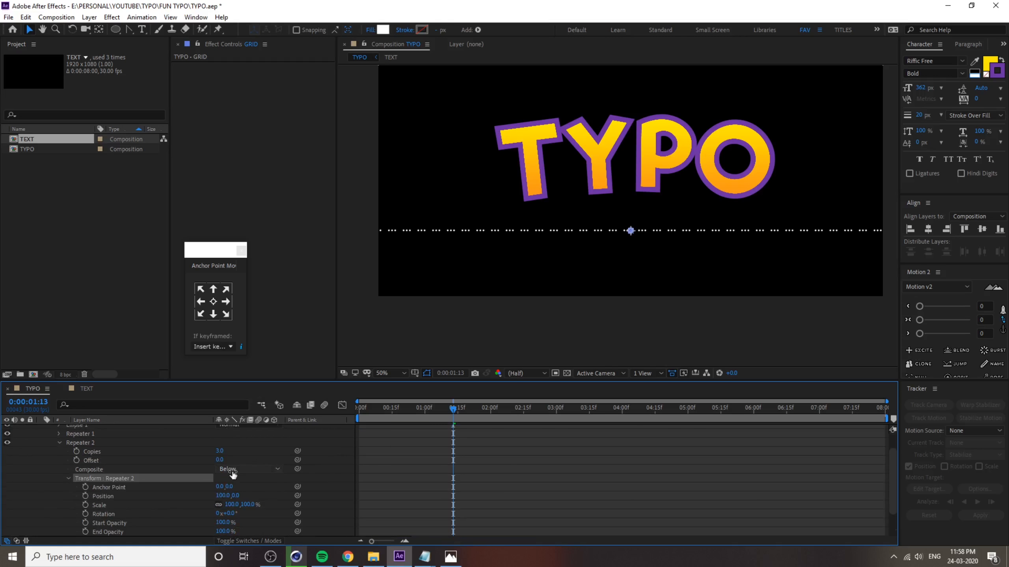
pyautogui.moveTo(229, 500); pyautogui.dragTo(222, 500)
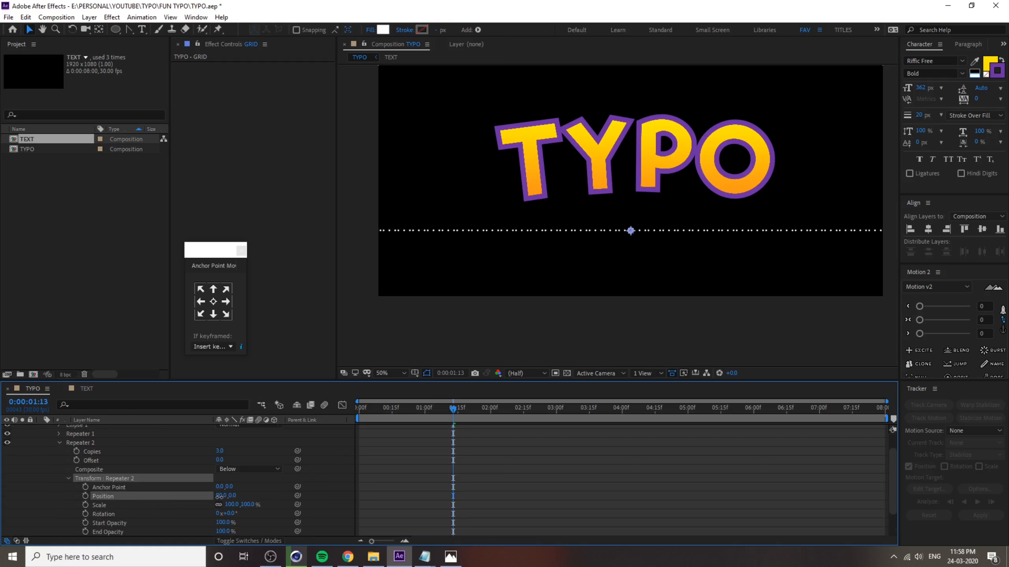
pyautogui.click(237, 499)
pyautogui.write('0')
pyautogui.press('Return')
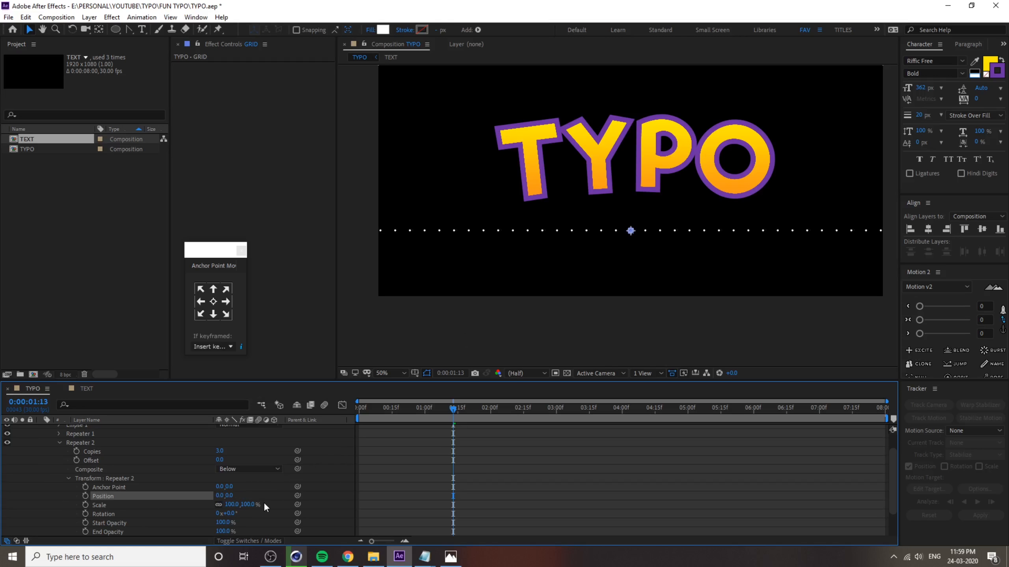
pyautogui.moveTo(230, 495); pyautogui.dragTo(255, 496)
# Set Repeater 1's horizontal transform position to 50.
pyautogui.click(81, 435)
pyautogui.click(59, 433)
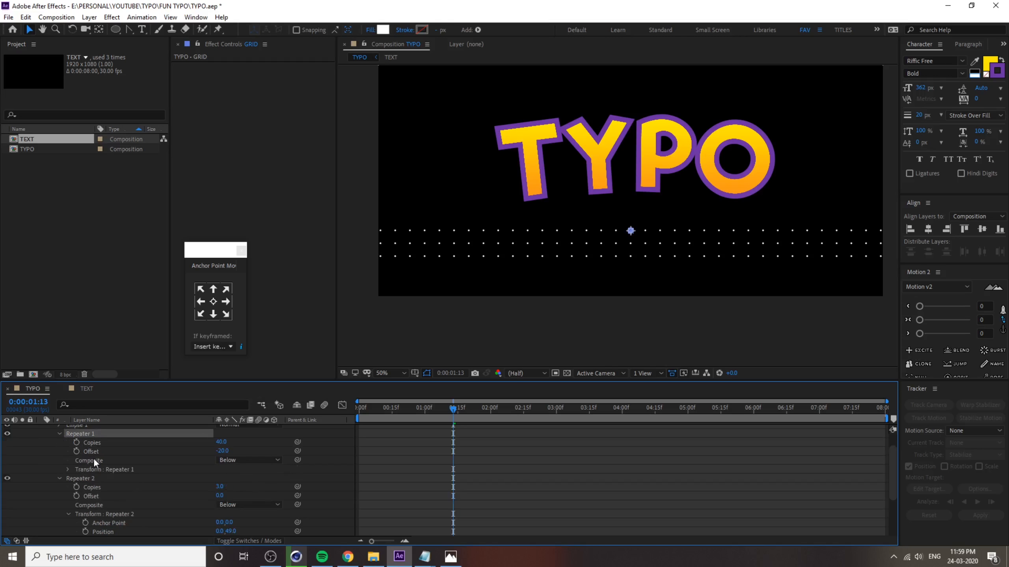
pyautogui.click(100, 470)
pyautogui.click(67, 469)
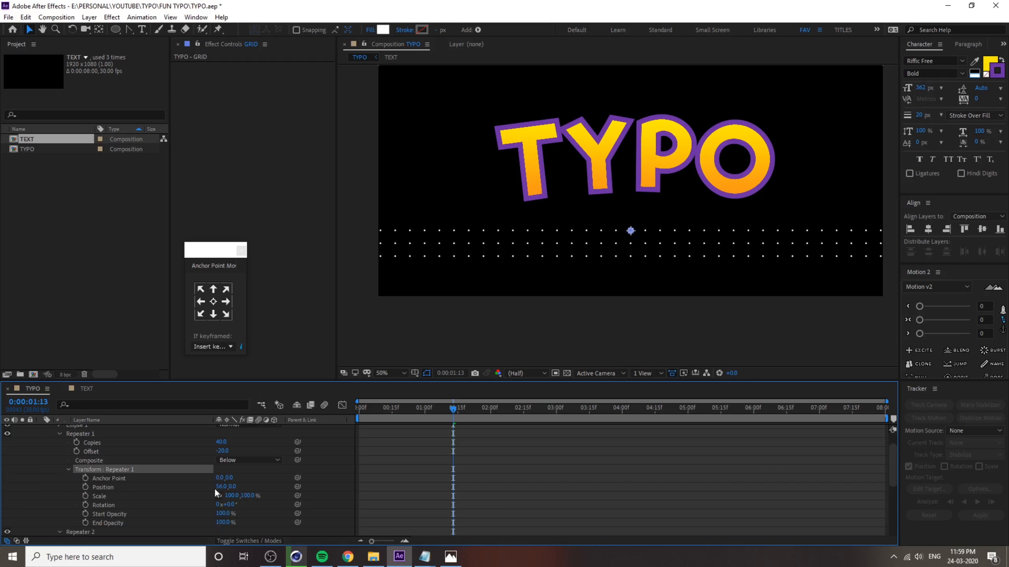
pyautogui.click(221, 486)
pyautogui.write('50')
pyautogui.press('Return')
# Set Repeater 2's vertical transform position to 50 and increase its copies to about 19.
pyautogui.scroll(-3, 139, 490)
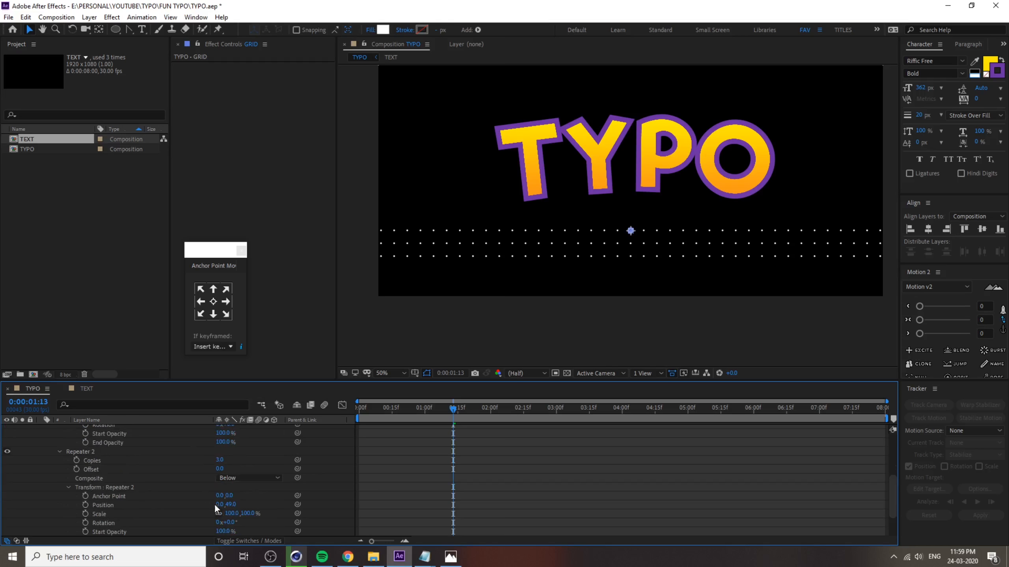
pyautogui.click(230, 504)
pyautogui.write('50')
pyautogui.press('Return')
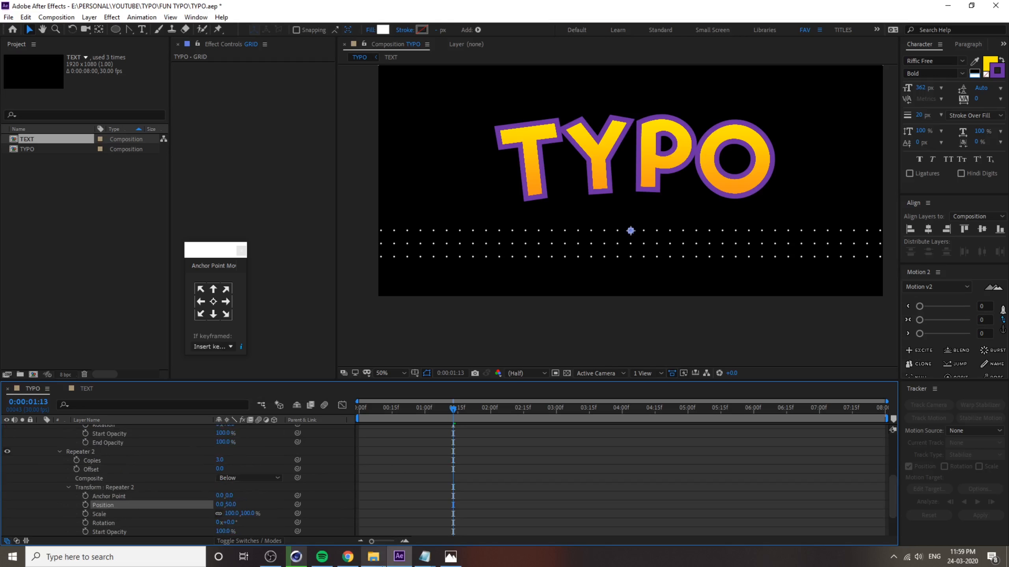
pyautogui.click(68, 488)
pyautogui.moveTo(220, 469); pyautogui.dragTo(230, 468)
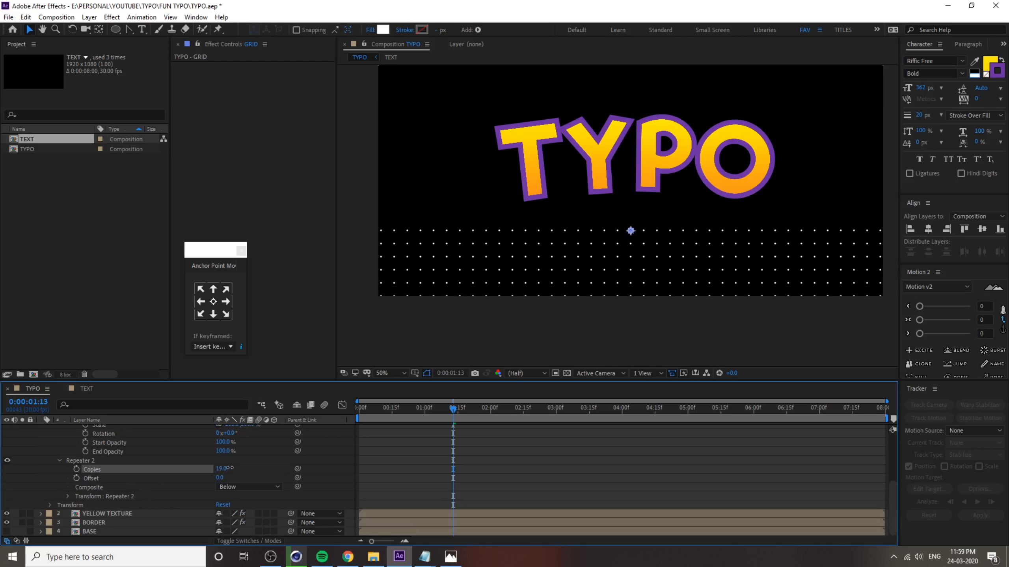
# Set Repeater 2 of the GRID layer to 40 copies with an offset of -20.
pyautogui.click(221, 469)
pyautogui.write('40')
pyautogui.press('Return')
pyautogui.click(219, 478)
pyautogui.write('-20')
pyautogui.press('Return')
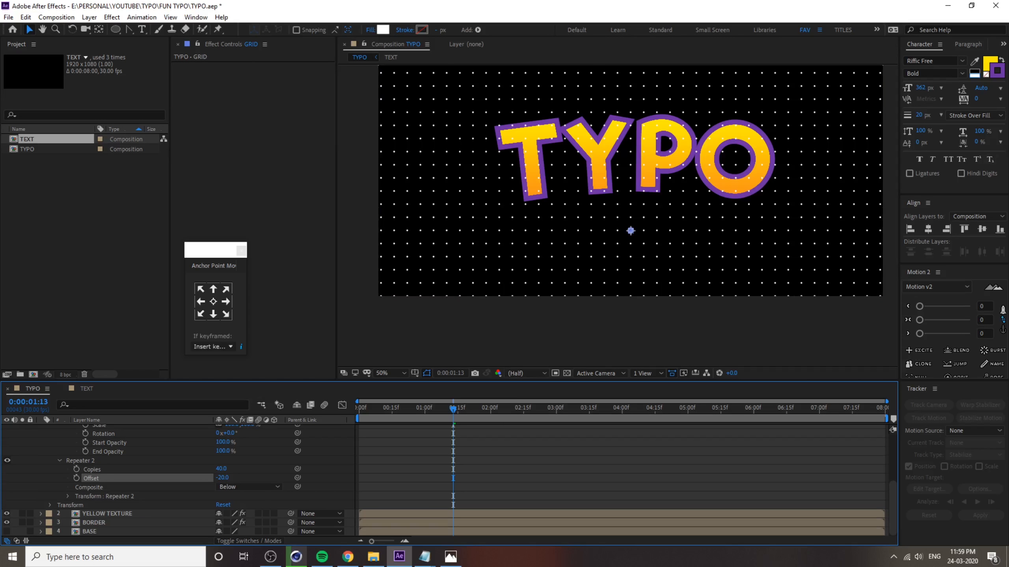
# Duplicate the GRID layer and move the original below the BASE layer.
pyautogui.moveTo(705, 171); pyautogui.dragTo(705, 235)
pyautogui.press('v')
pyautogui.moveTo(630, 218)
pyautogui.mouseDown()
pyautogui.moveTo(653, 230)
pyautogui.moveTo(637, 225)
pyautogui.mouseUp()
pyautogui.press('space')
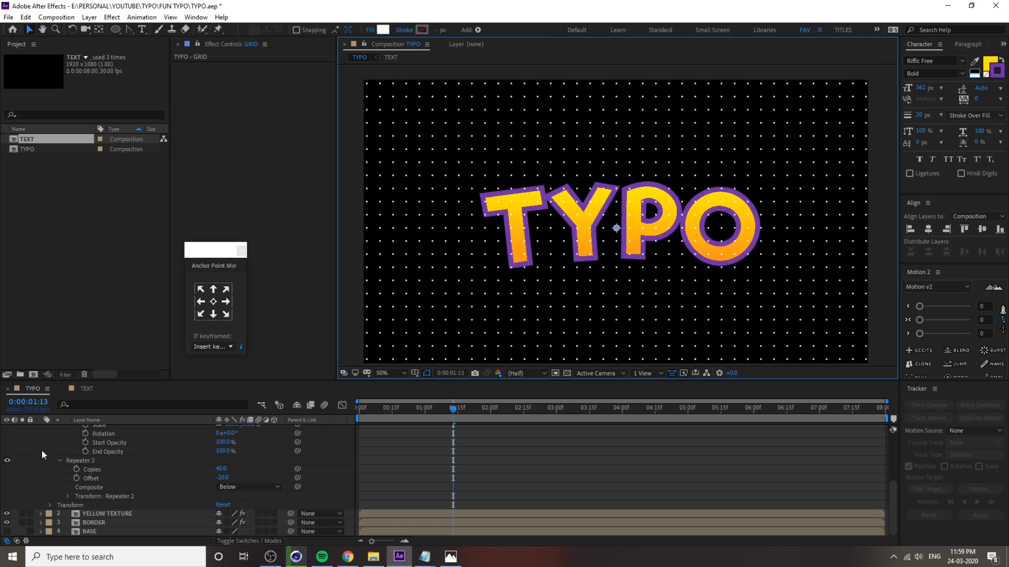
pyautogui.scroll(4, 77, 454)
pyautogui.click(41, 429)
pyautogui.click(97, 430)
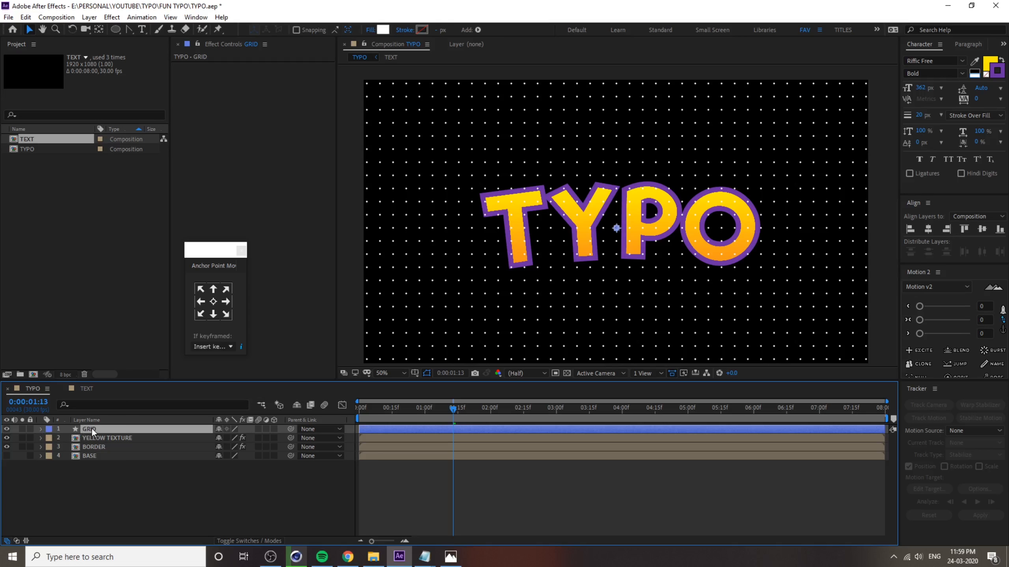
pyautogui.hotkey('ctrl', 'd')
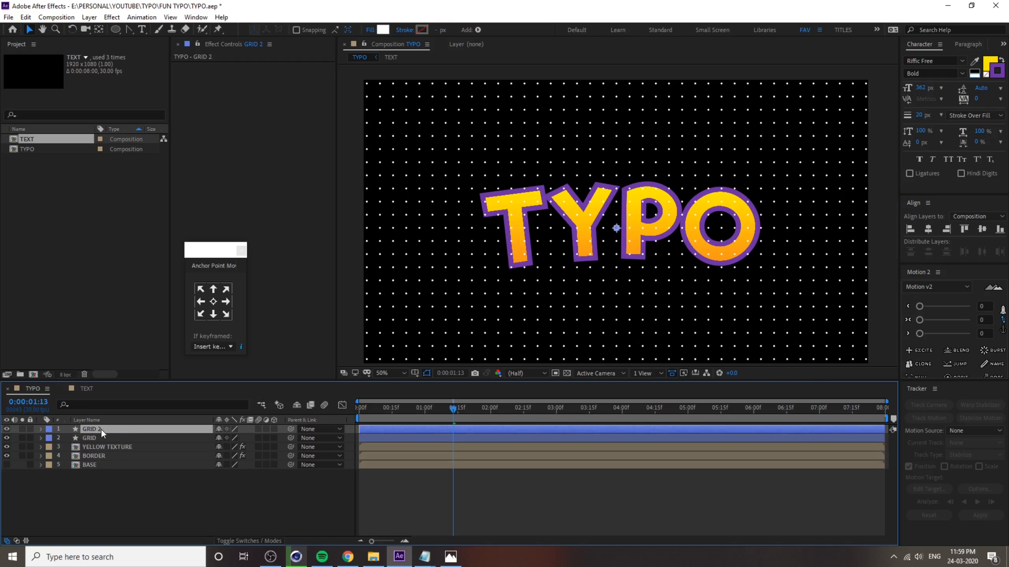
pyautogui.click(97, 437)
pyautogui.moveTo(97, 437); pyautogui.dragTo(111, 518)
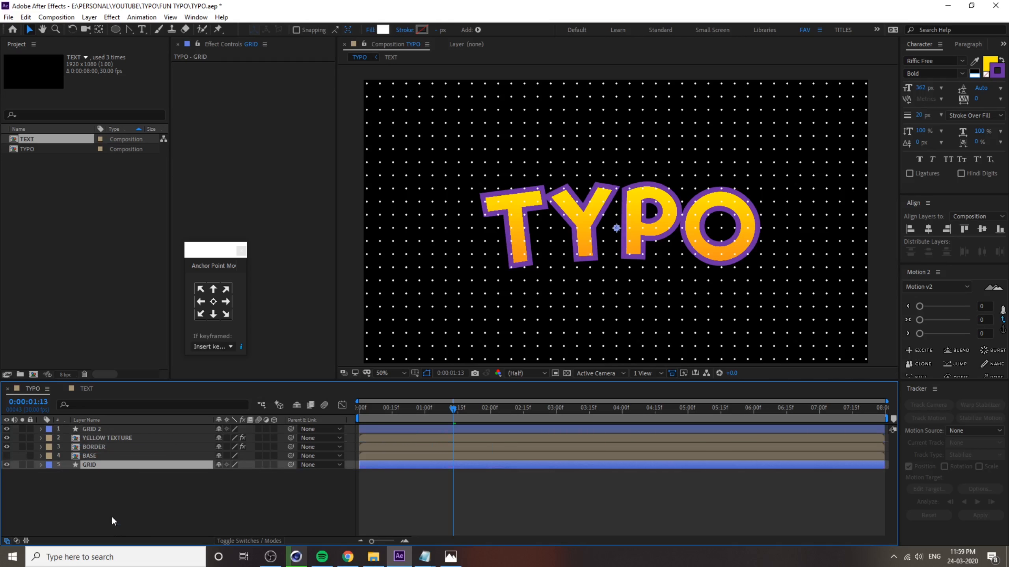
# Hide the GRID 2 layer and set the Ellipse Path 1 size in the GRID layer to 3.
pyautogui.click(7, 429)
pyautogui.click(109, 428)
pyautogui.click(97, 466)
pyautogui.click(41, 464)
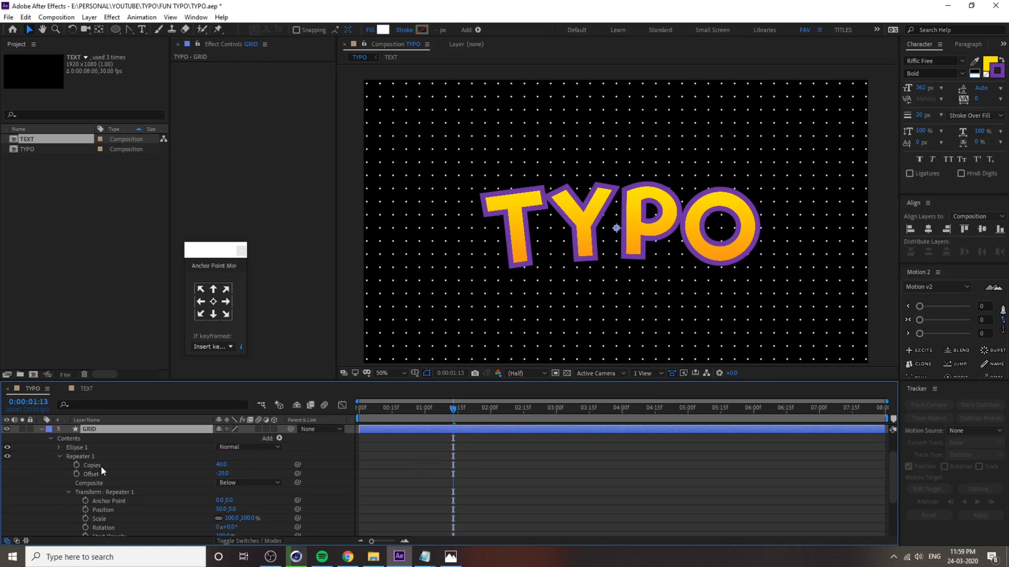
pyautogui.click(62, 456)
pyautogui.hotkey('ctrl', 'd')
pyautogui.scroll(1, 60, 483)
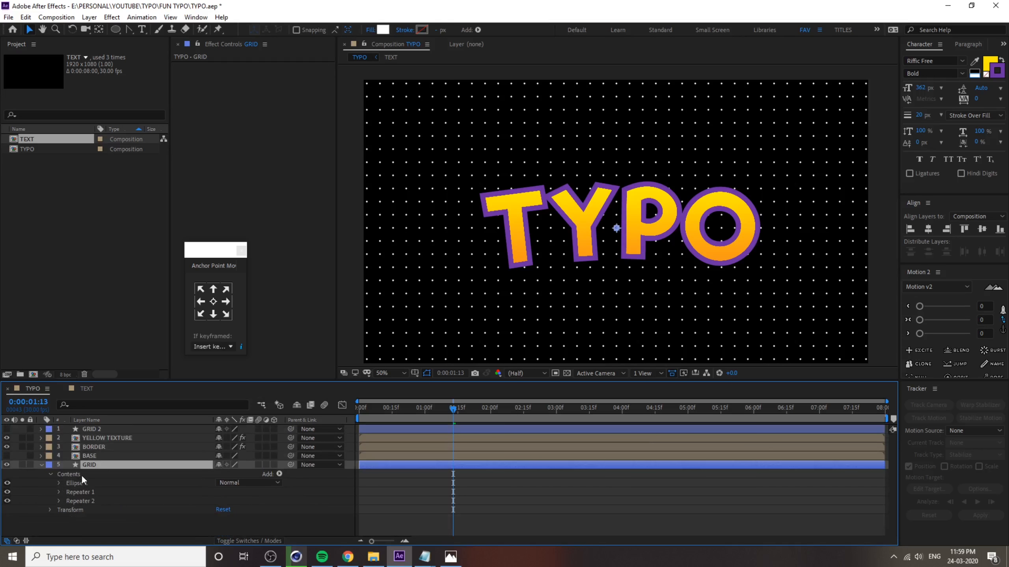
pyautogui.click(69, 484)
pyautogui.click(58, 483)
pyautogui.click(104, 491)
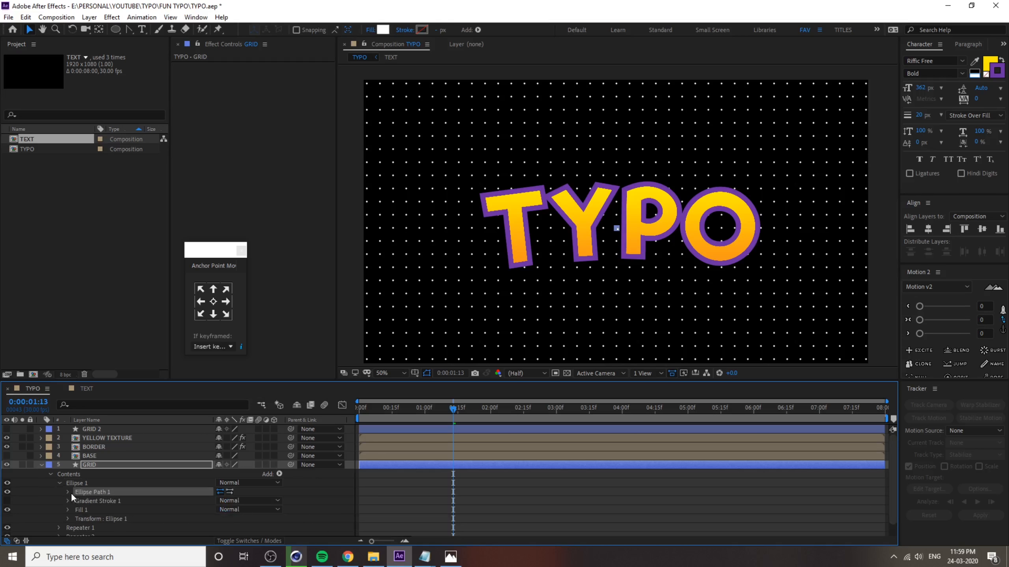
pyautogui.click(67, 492)
pyautogui.click(108, 502)
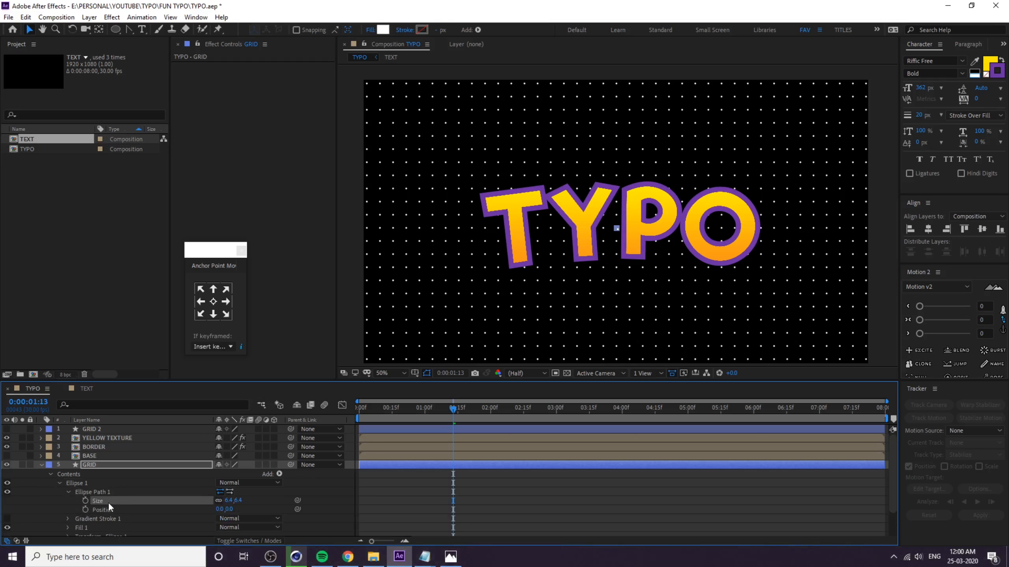
pyautogui.click(238, 500)
pyautogui.write('3')
pyautogui.press('Return')
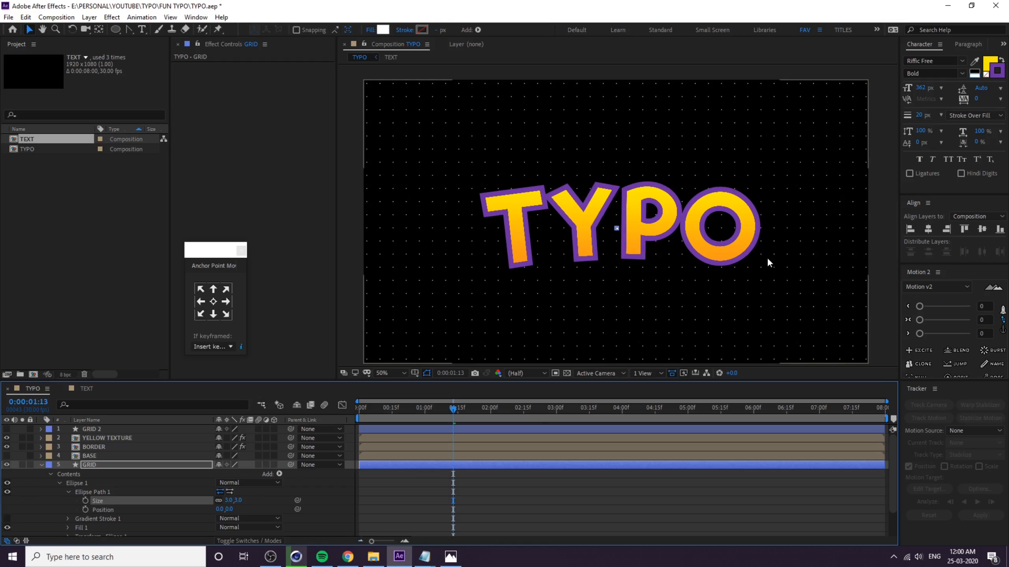
pyautogui.click(41, 465)
pyautogui.click(92, 465)
# Create an orange 1920 × 1080 px solid and place it beneath all other layers as the background.
pyautogui.click(119, 485)
pyautogui.rightClick(114, 485)
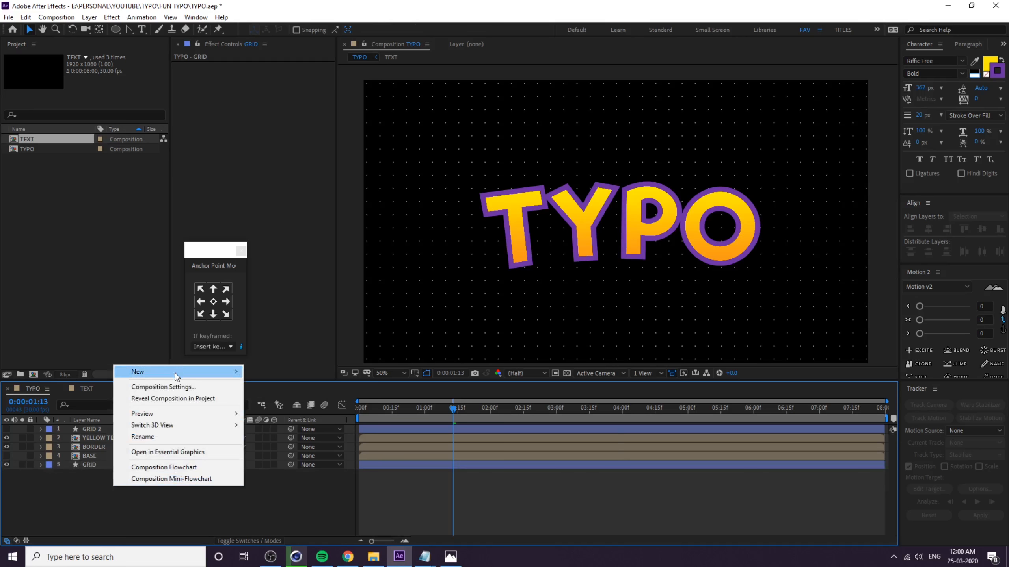
pyautogui.moveTo(175, 373)
pyautogui.click(277, 398)
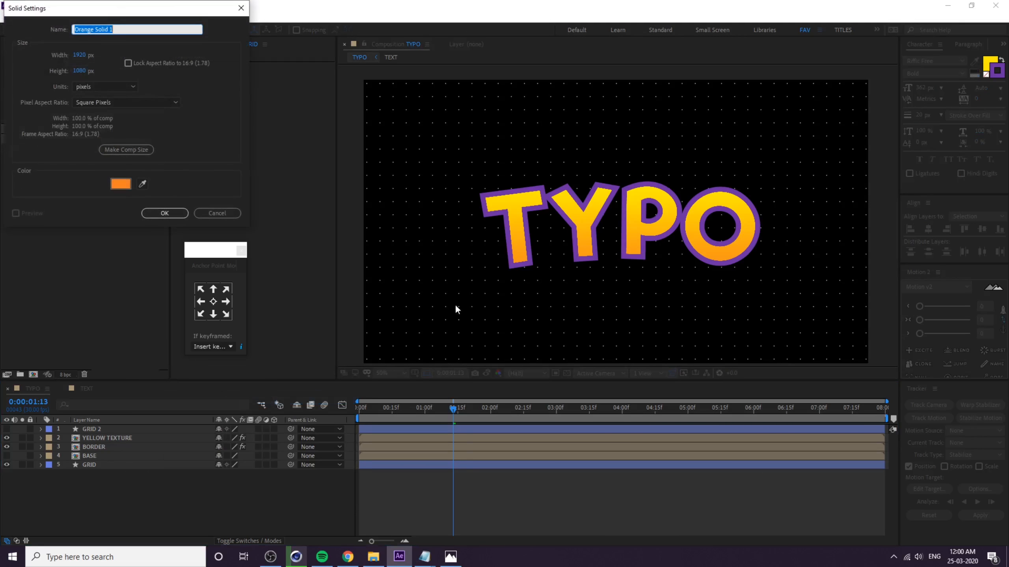
pyautogui.click(143, 184)
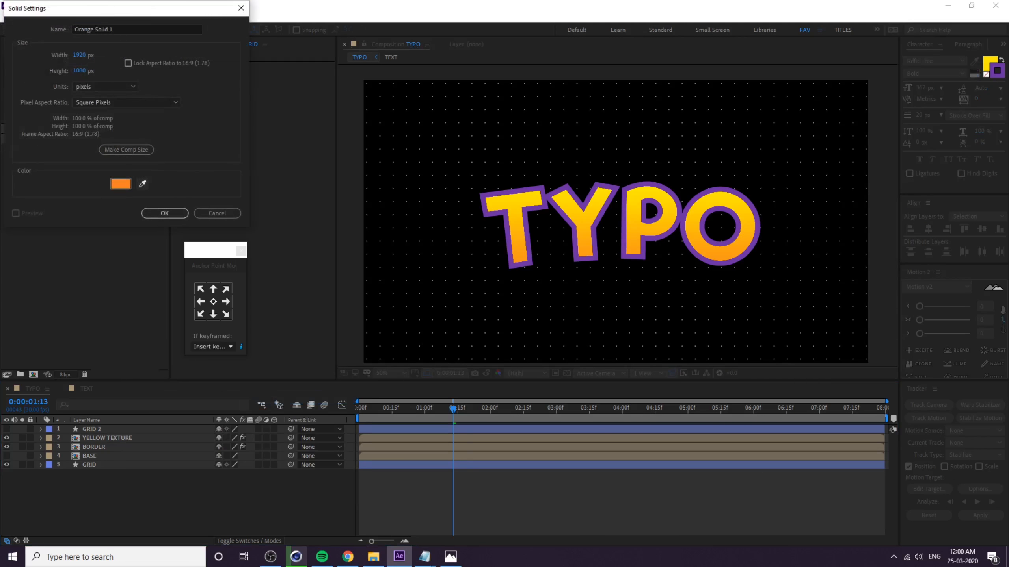
pyautogui.hotkey('alt', 'Tab')
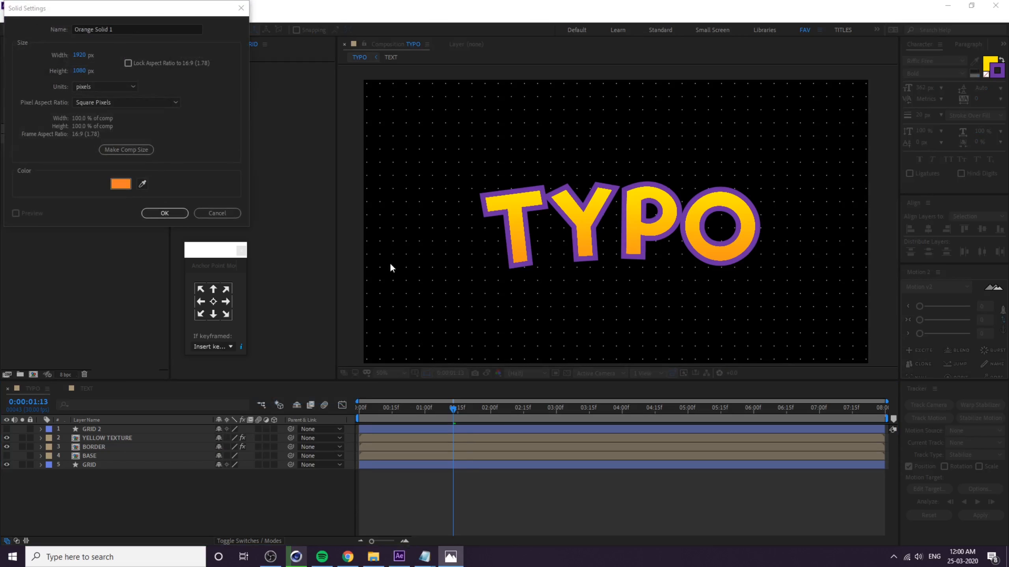
pyautogui.click(165, 210)
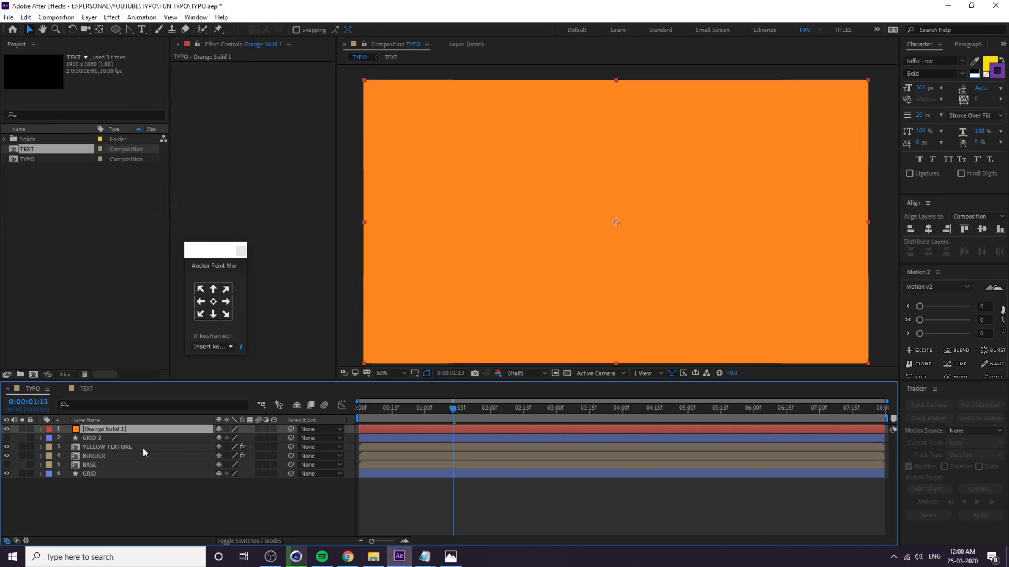
pyautogui.moveTo(122, 428); pyautogui.dragTo(172, 487)
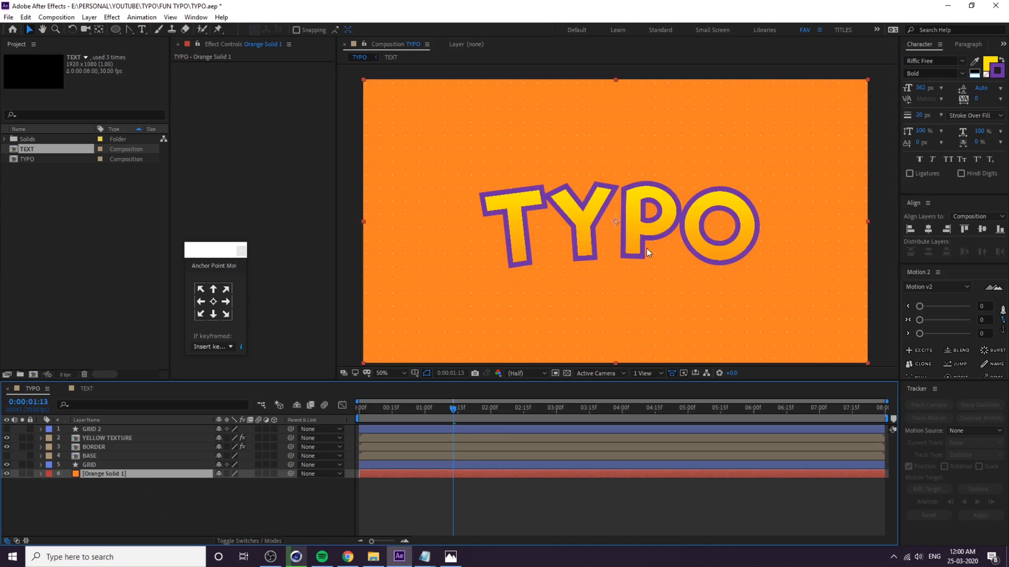
# Rotate the GRID layer to 45°.
pyautogui.moveTo(605, 233); pyautogui.dragTo(614, 231)
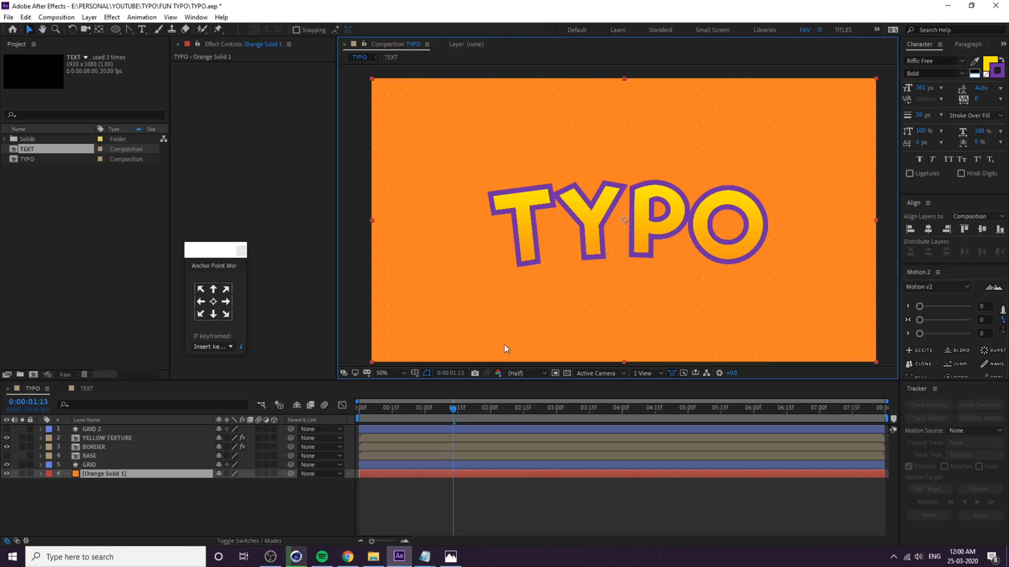
pyautogui.click(100, 464)
pyautogui.press('r')
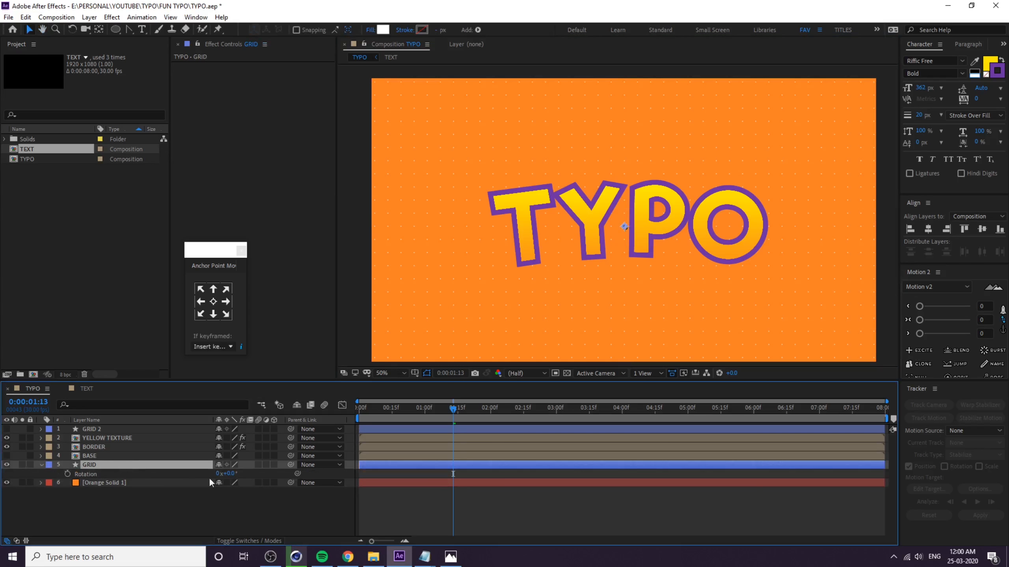
pyautogui.moveTo(234, 477); pyautogui.dragTo(249, 478)
pyautogui.click(230, 474)
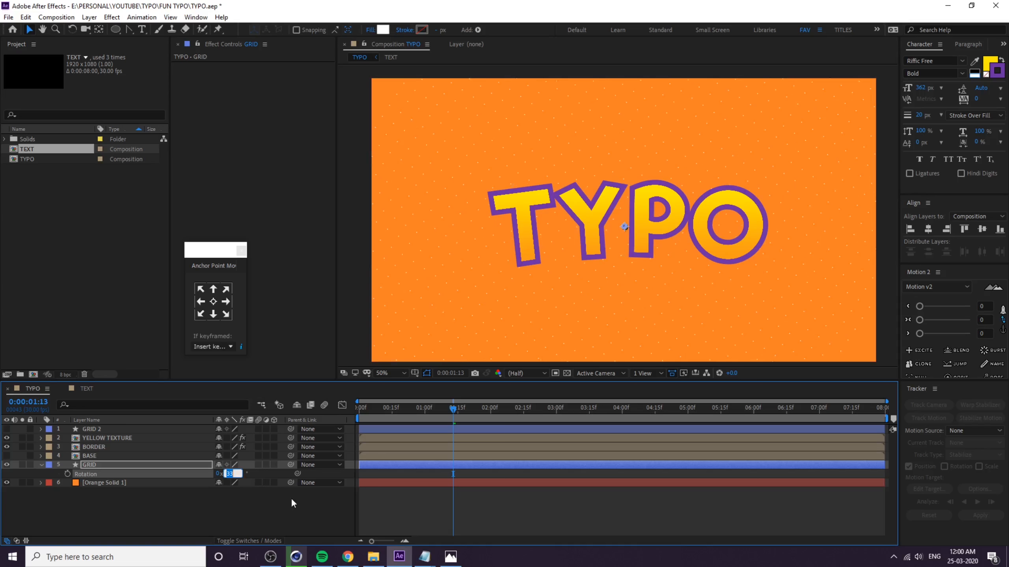
pyautogui.write('45')
pyautogui.press('Return')
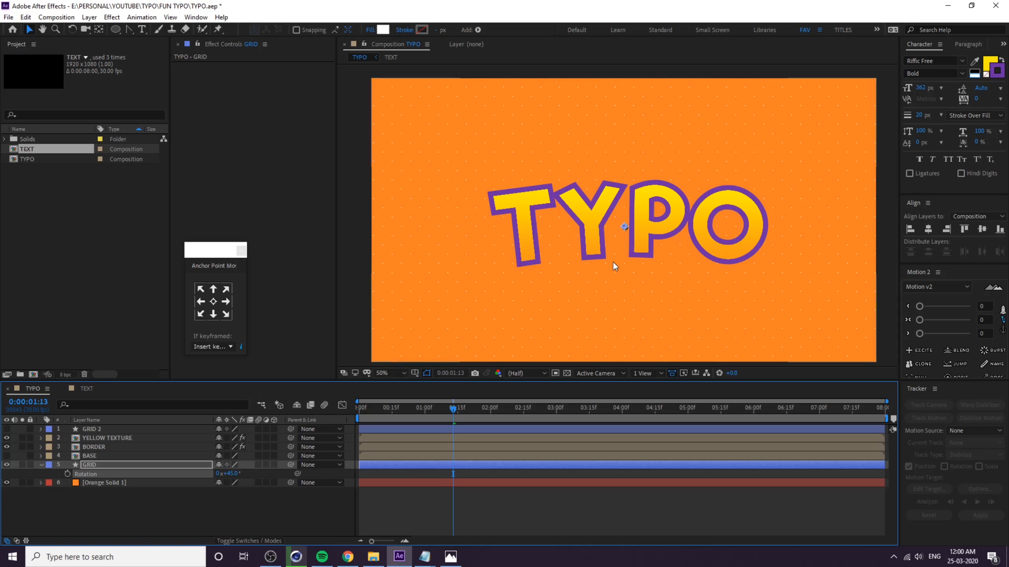
# Lower the GRID layer's opacity to 70%.
pyautogui.press('space')
pyautogui.moveTo(635, 234)
pyautogui.mouseDown()
pyautogui.moveTo(637, 244)
pyautogui.moveTo(680, 225)
pyautogui.moveTo(623, 222)
pyautogui.mouseUp()
pyautogui.click(40, 465)
pyautogui.press('t')
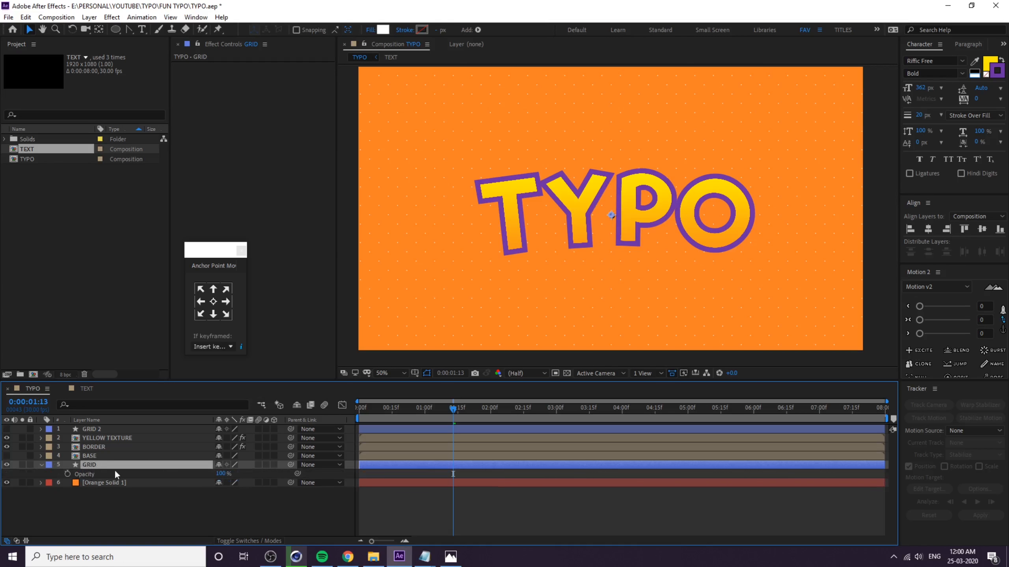
pyautogui.click(220, 473)
pyautogui.write('20')
pyautogui.press('Return')
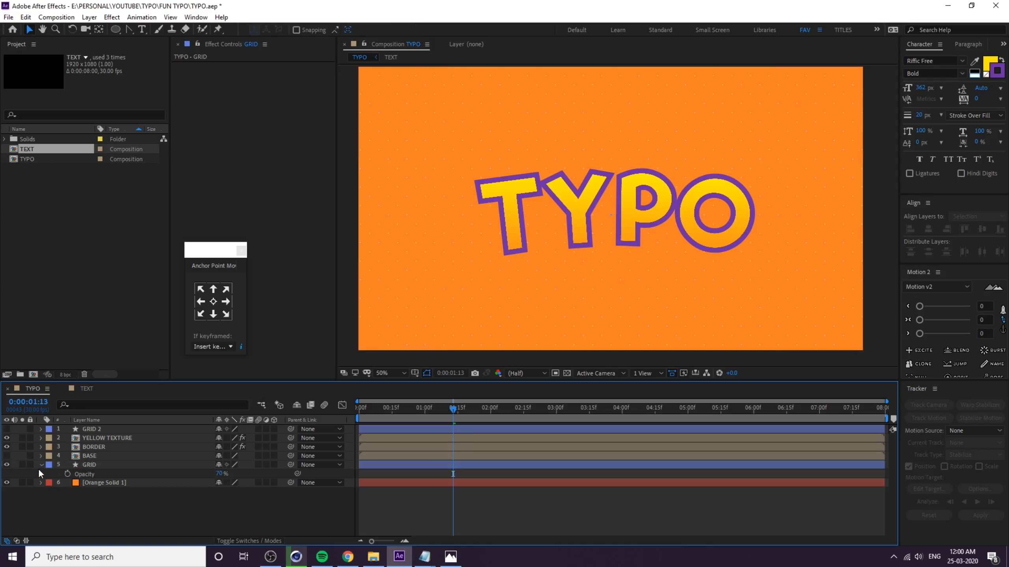
pyautogui.click(41, 465)
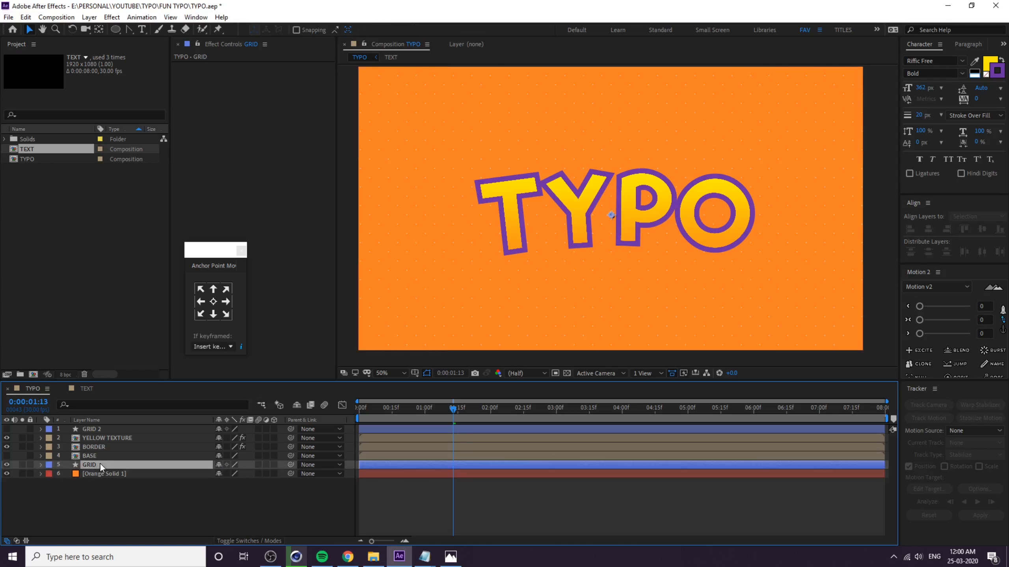
# Lock the GRID and Orange Solid 1 layers and make the GRID 2 layer visible.
pyautogui.click(31, 465)
pyautogui.click(31, 473)
pyautogui.click(105, 430)
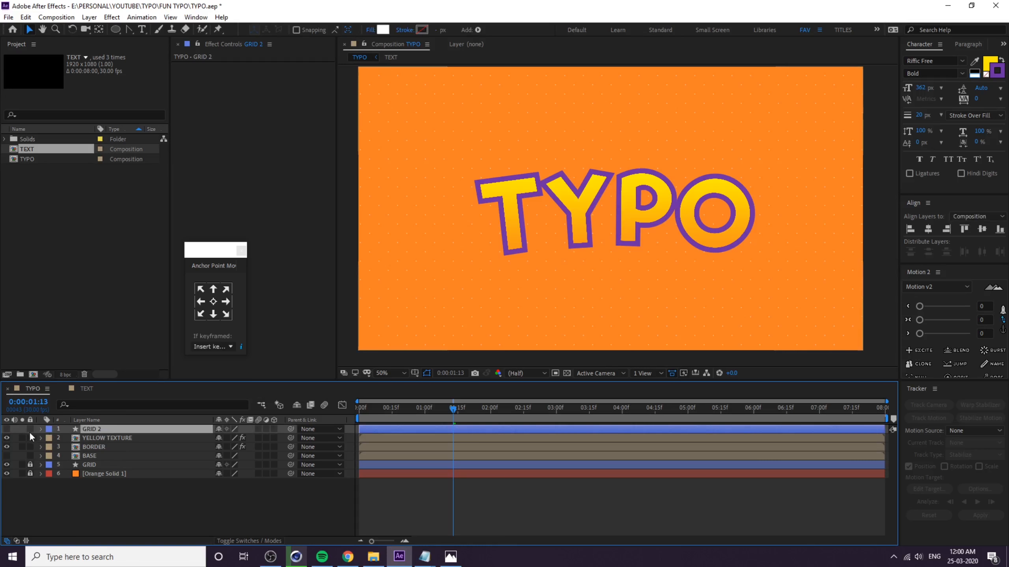
pyautogui.click(8, 429)
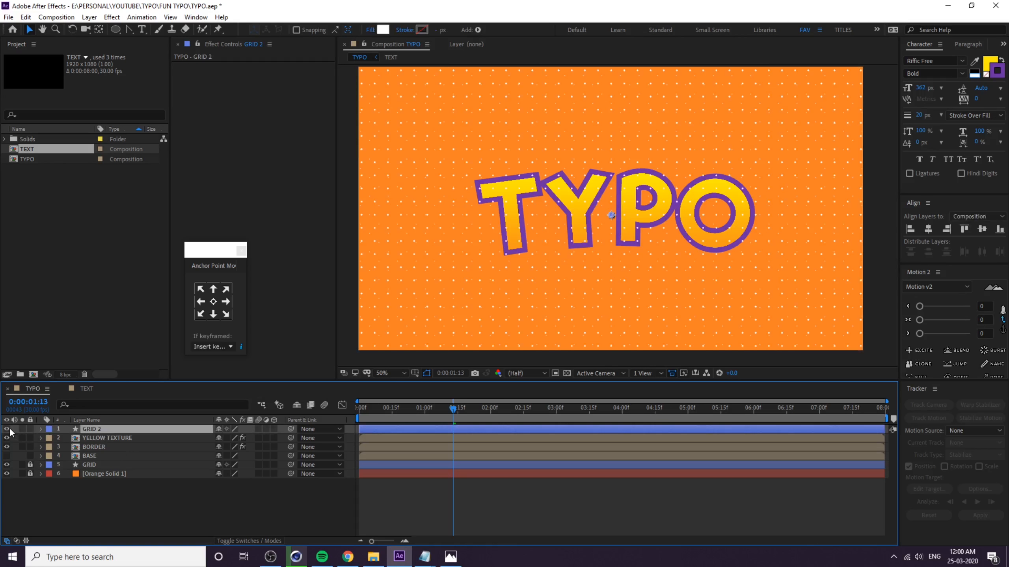
# Set the Ellipse Path 1 size in the GRID 2 layer to 9.
pyautogui.click(40, 429)
pyautogui.click(49, 438)
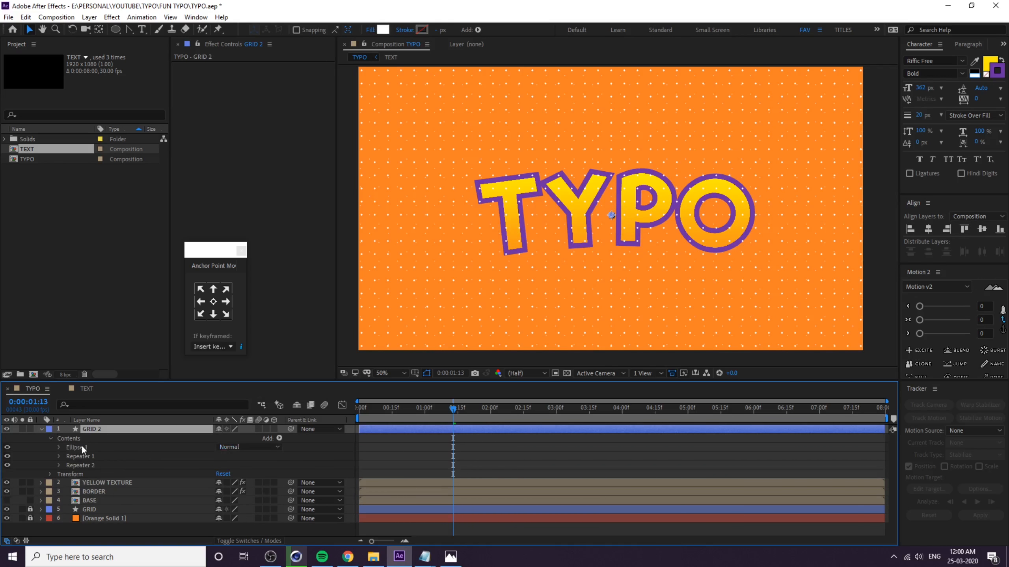
pyautogui.click(82, 447)
pyautogui.click(57, 446)
pyautogui.click(106, 458)
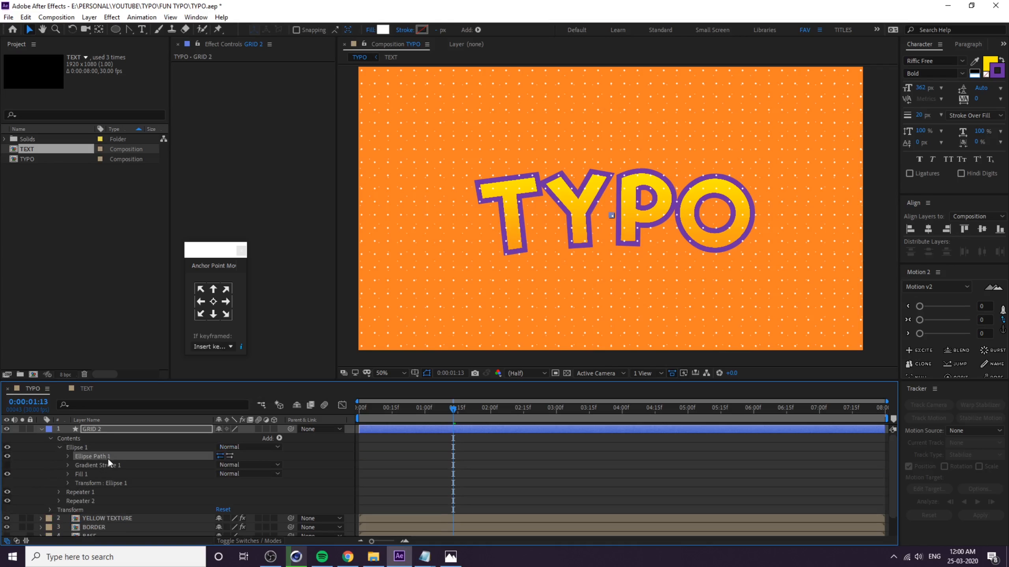
pyautogui.click(67, 456)
pyautogui.moveTo(235, 464); pyautogui.dragTo(240, 465)
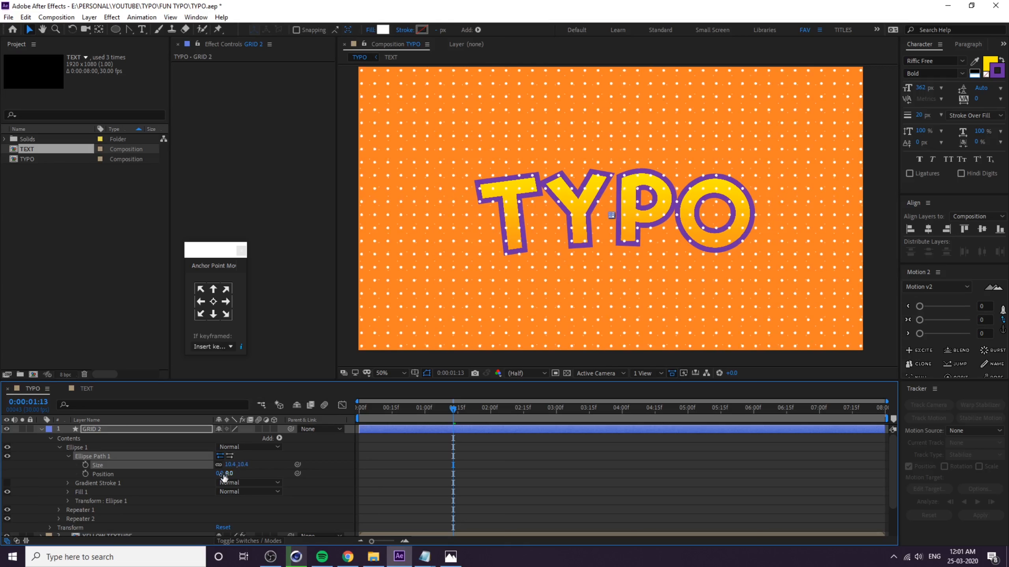
pyautogui.click(242, 465)
pyautogui.write('9')
pyautogui.press('Return')
pyautogui.click(61, 446)
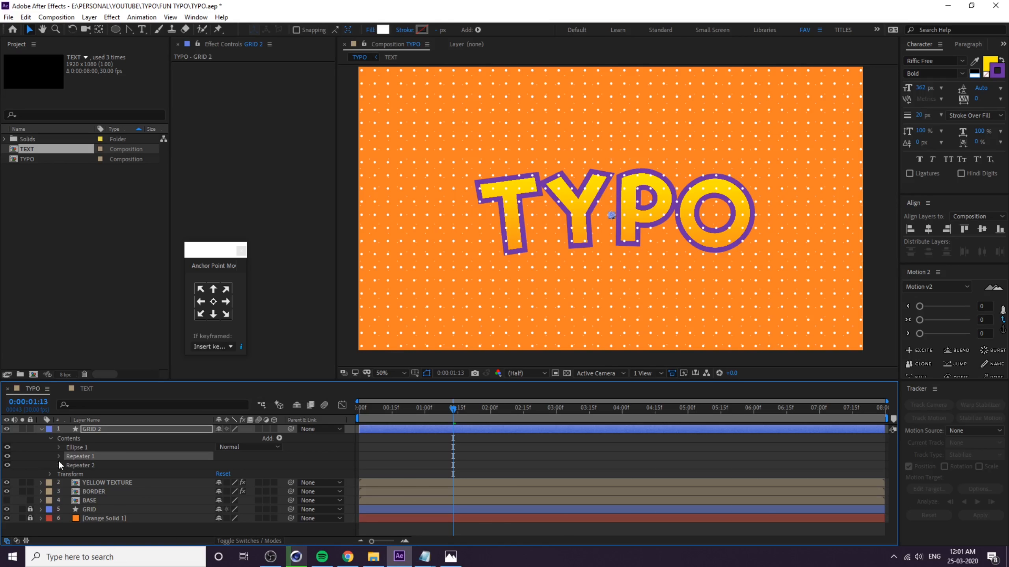
# Tighten the horizontal dot spacing in GRID 2 by setting the Repeater 1 transform's X position to about 18.
pyautogui.click(59, 458)
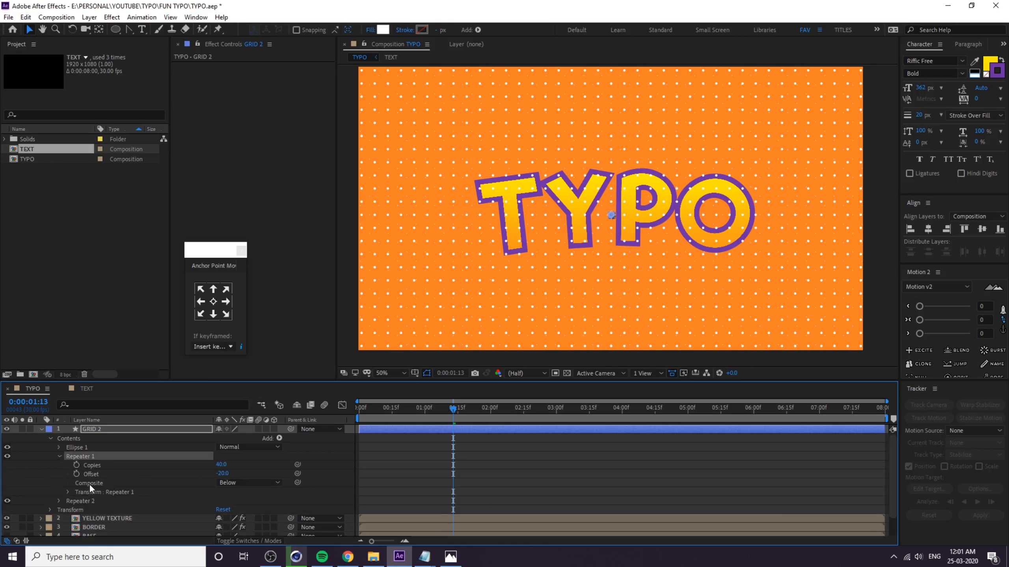
pyautogui.click(68, 491)
pyautogui.moveTo(221, 498); pyautogui.dragTo(201, 494)
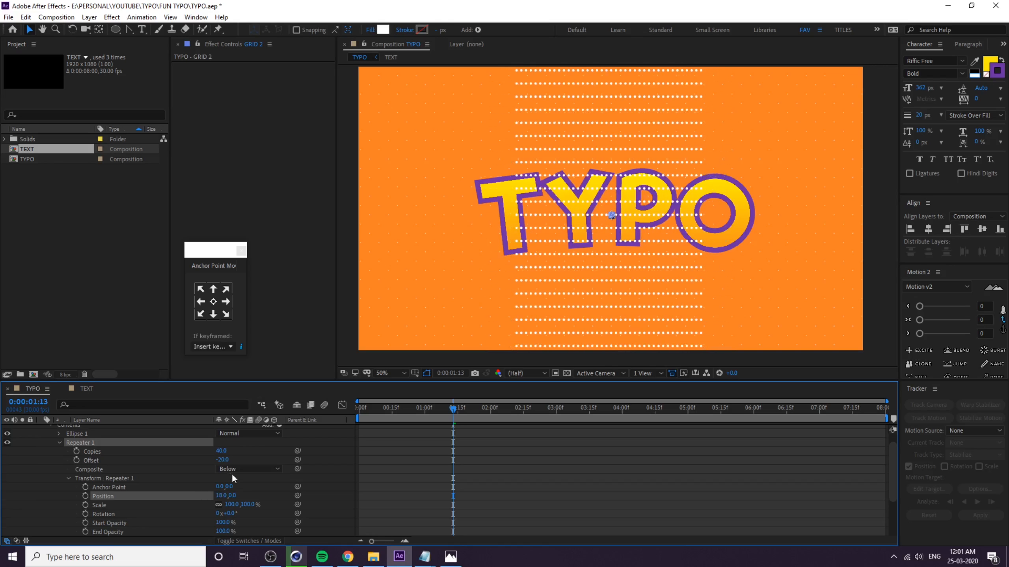
# Set the Ellipse Path 1 size in the GRID 2 layer to 6.
pyautogui.scroll(1, 131, 464)
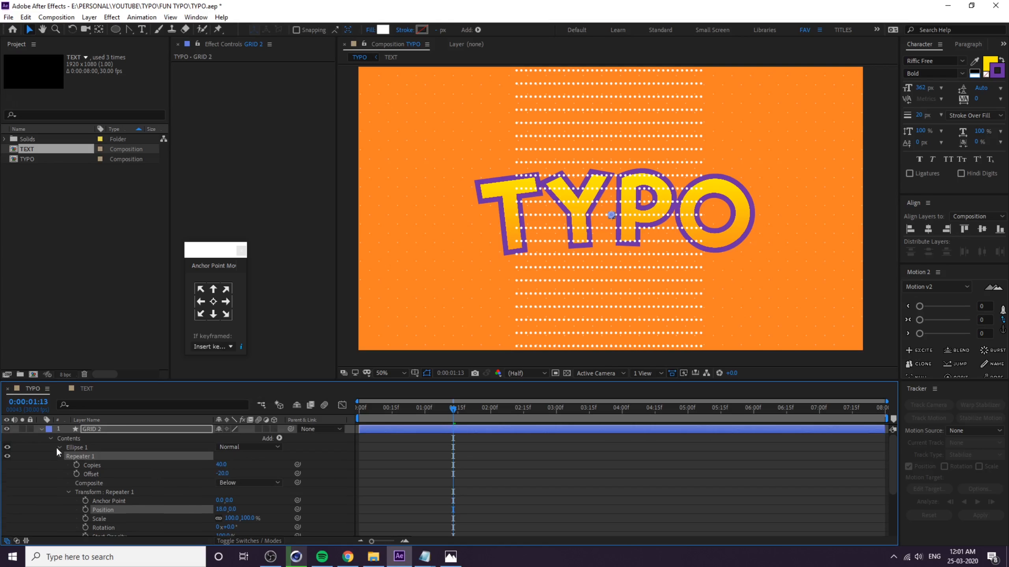
pyautogui.click(59, 447)
pyautogui.click(230, 465)
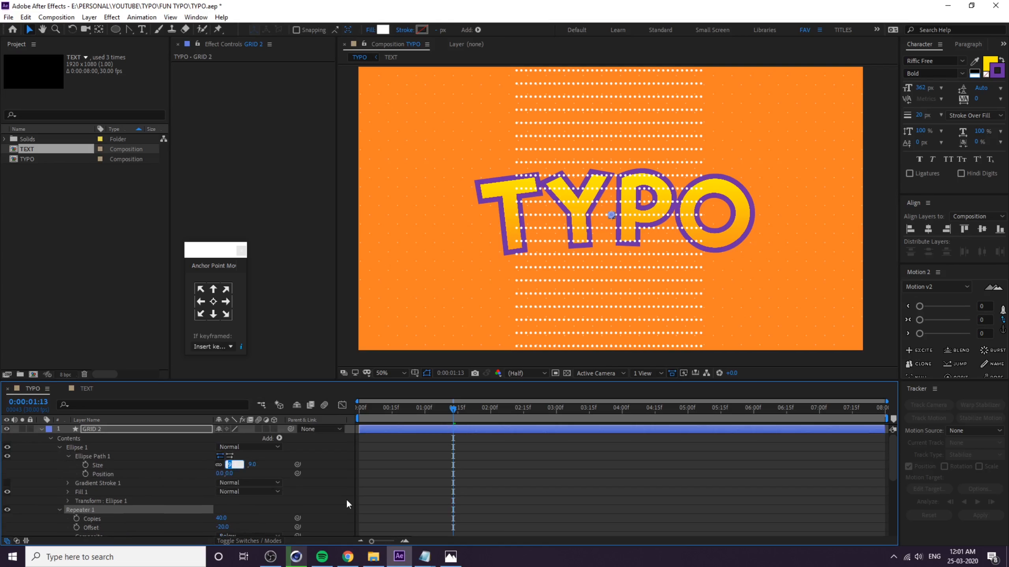
pyautogui.write('6')
pyautogui.press('Return')
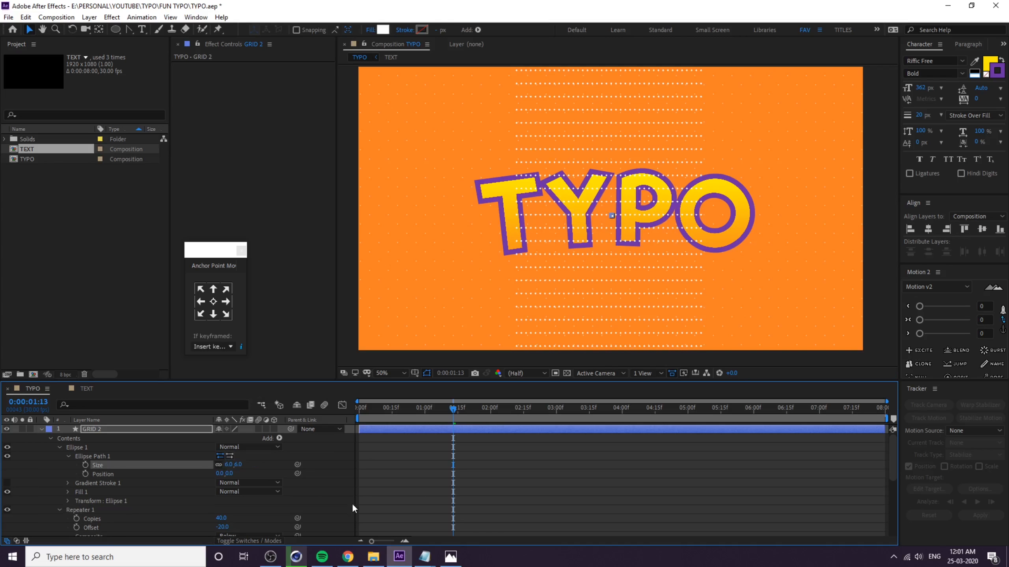
pyautogui.scroll(-1, 167, 512)
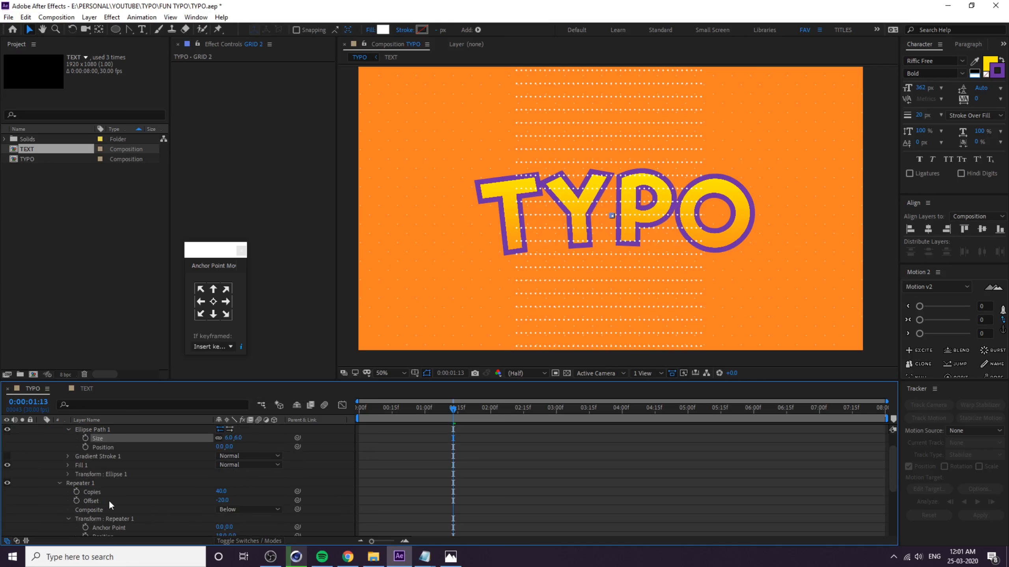
# Set the X position of the Repeater 1 transform in the GRID 2 layer to 15.
pyautogui.scroll(-3, 95, 502)
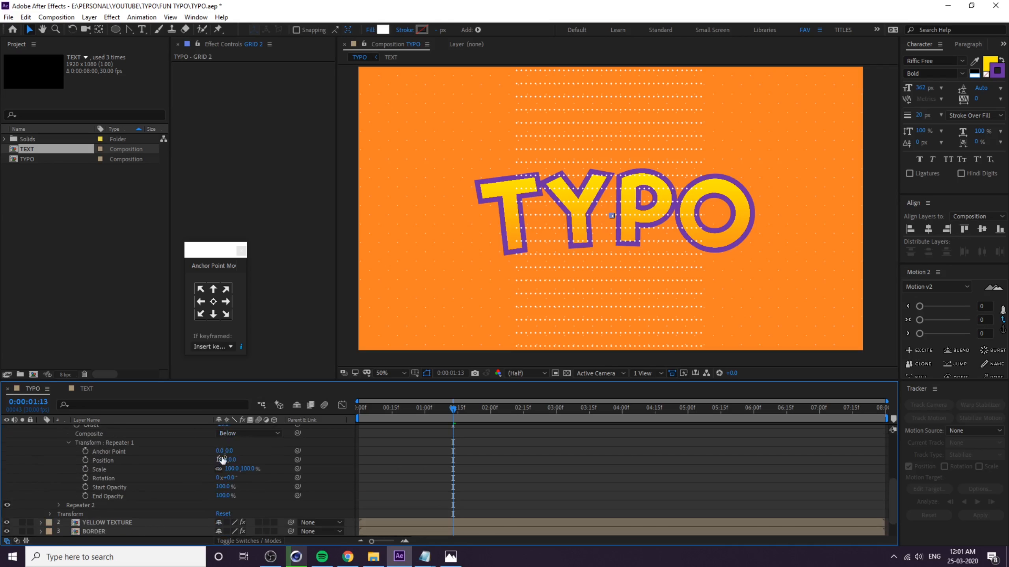
pyautogui.moveTo(222, 459); pyautogui.dragTo(221, 461)
pyautogui.click(208, 471)
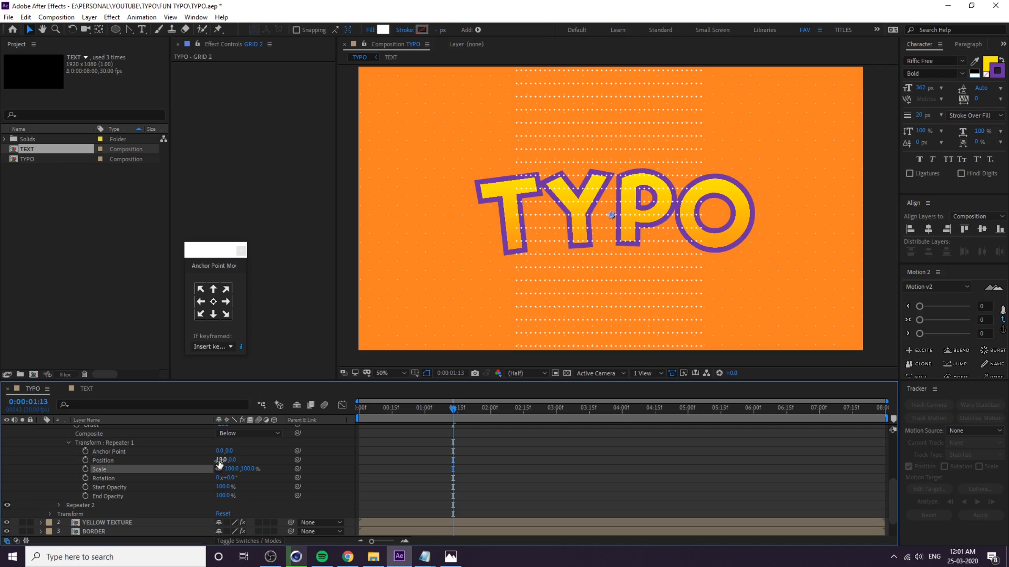
pyautogui.click(220, 461)
pyautogui.write('15')
pyautogui.press('Return')
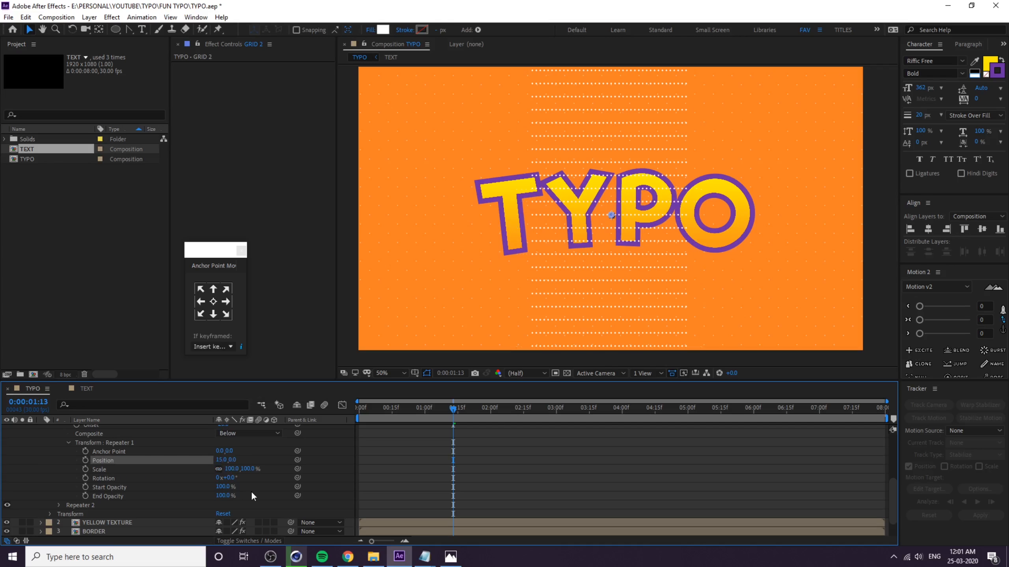
# Set the Y position of the Repeater 2 transform in GRID 2 to 15 to tighten the vertical dot spacing.
pyautogui.scroll(-3, 97, 487)
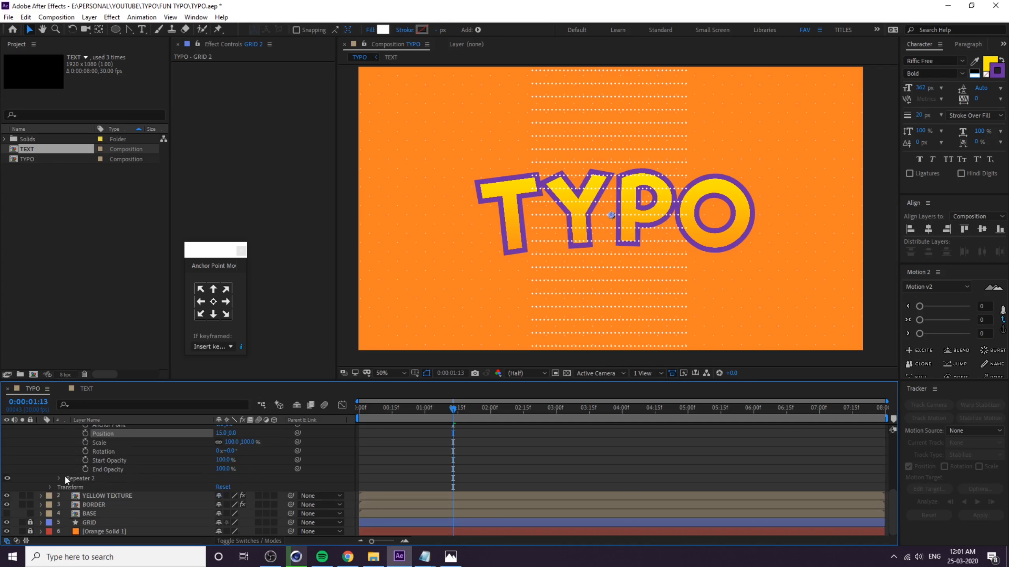
pyautogui.click(59, 478)
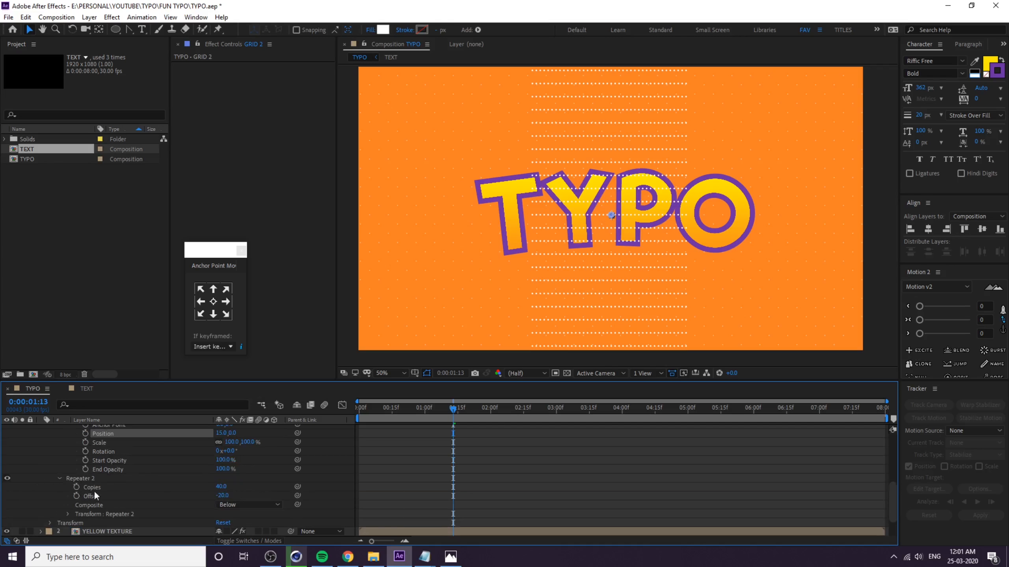
pyautogui.click(68, 514)
pyautogui.scroll(-3, 212, 514)
pyautogui.click(237, 496)
pyautogui.write('15')
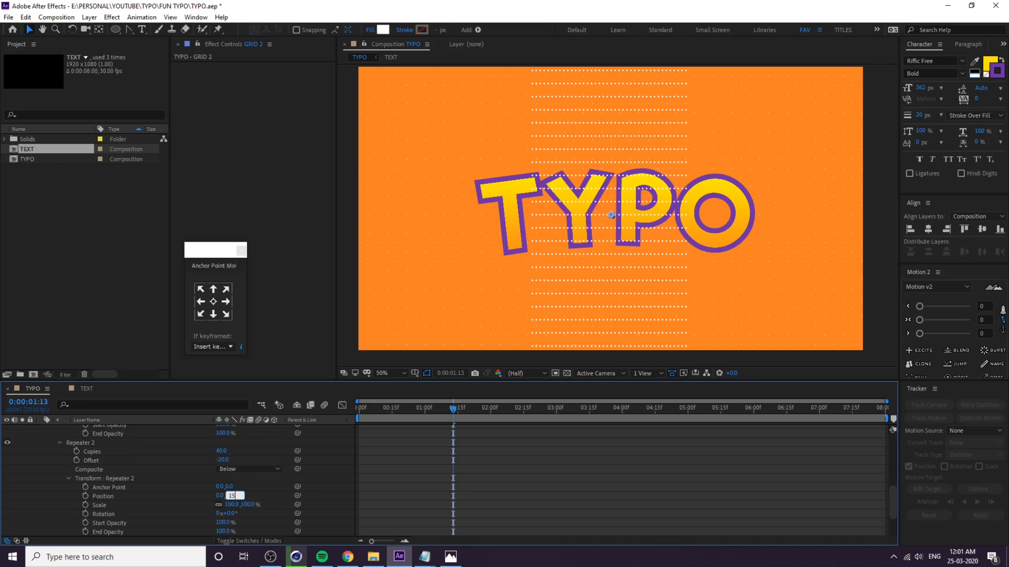
pyautogui.click(212, 495)
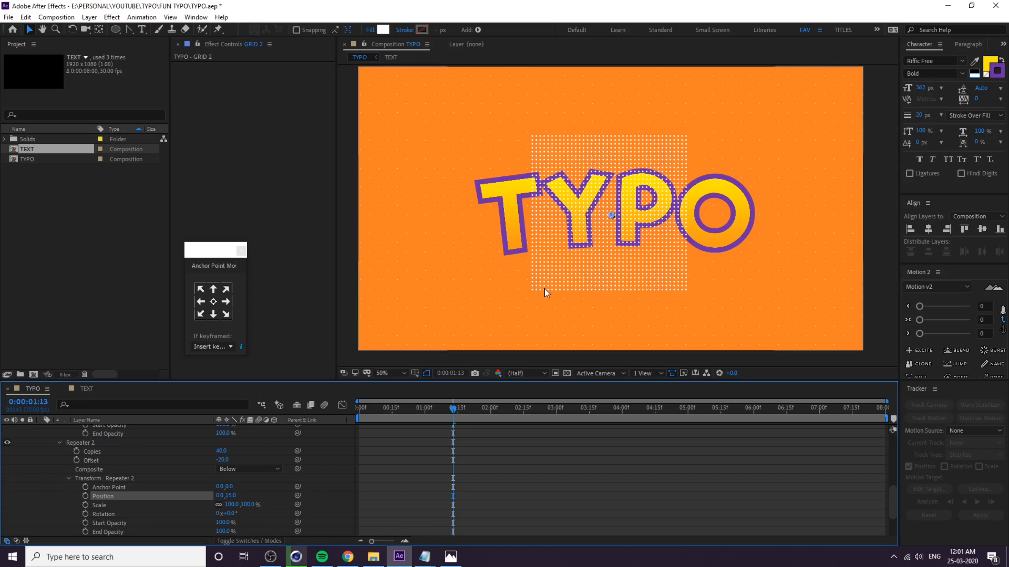
# Try 100 copies with an offset of -50 on Repeater 2 in GRID 2, and undo both changes.
pyautogui.click(67, 478)
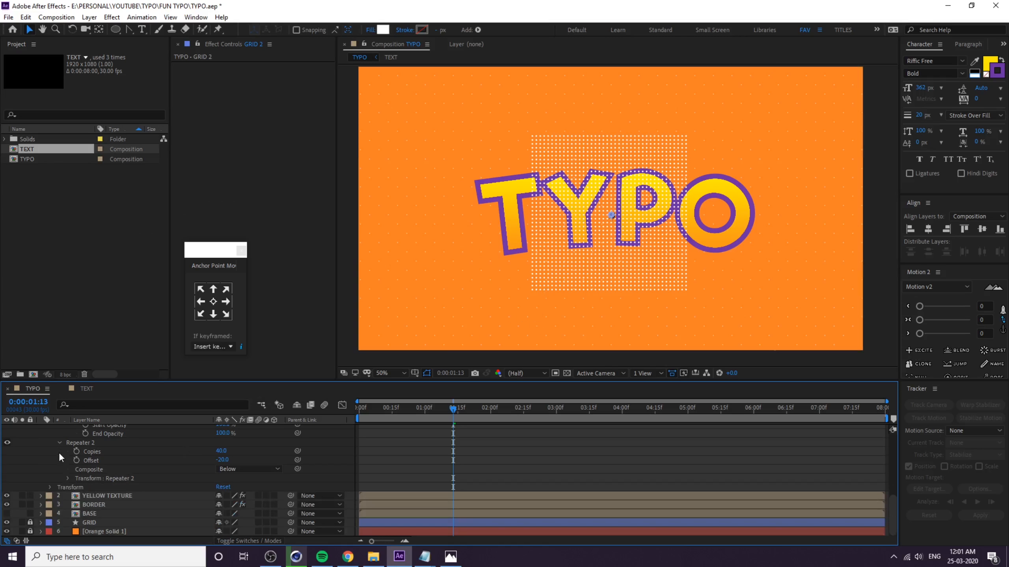
pyautogui.click(222, 452)
pyautogui.write('100')
pyautogui.press('Return')
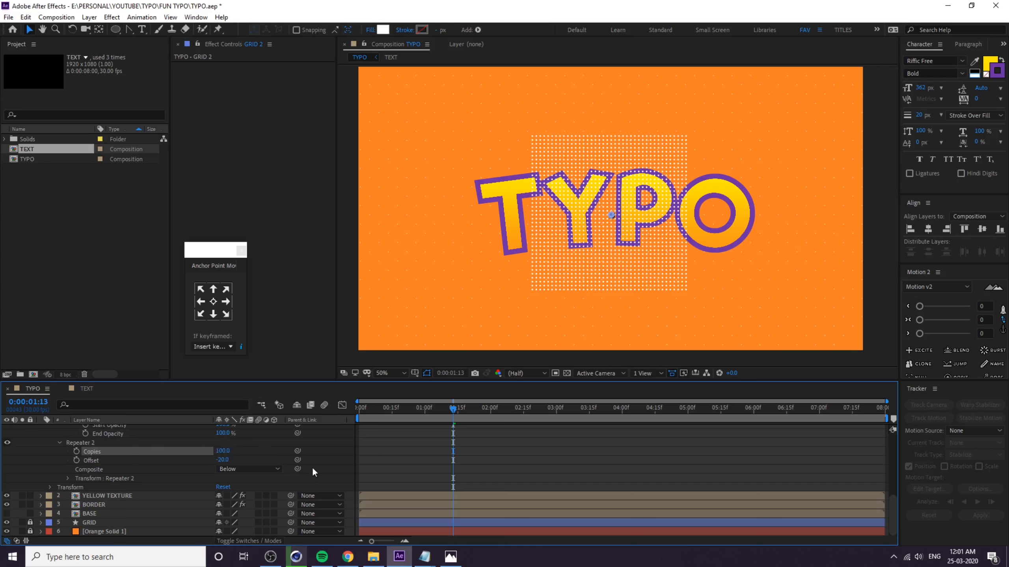
pyautogui.click(225, 468)
pyautogui.click(224, 461)
pyautogui.write('-50')
pyautogui.press('Return')
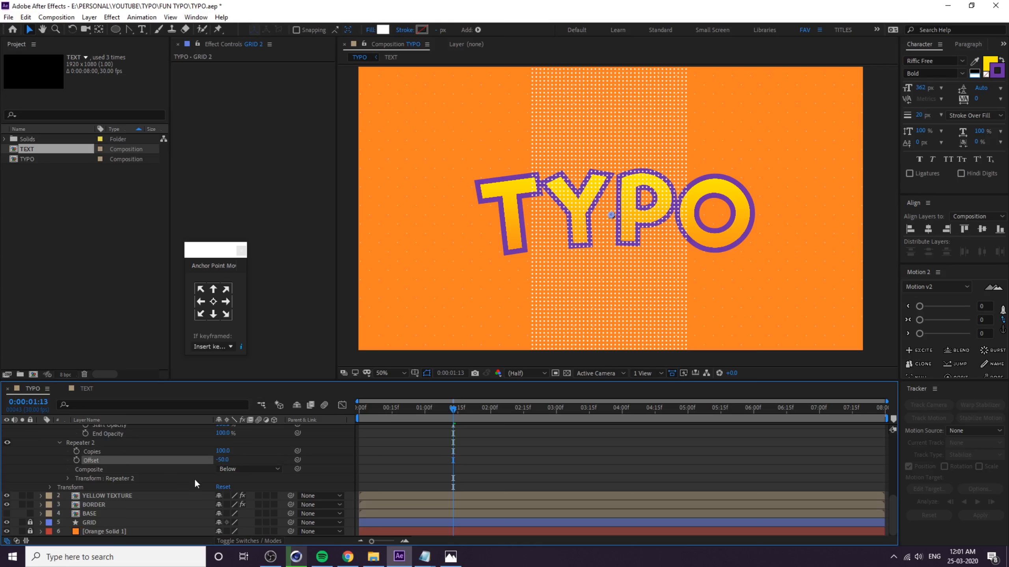
pyautogui.scroll(3, 184, 479)
pyautogui.hotkey('ctrl', 'z')
pyautogui.hotkey('ctrl', 'z')
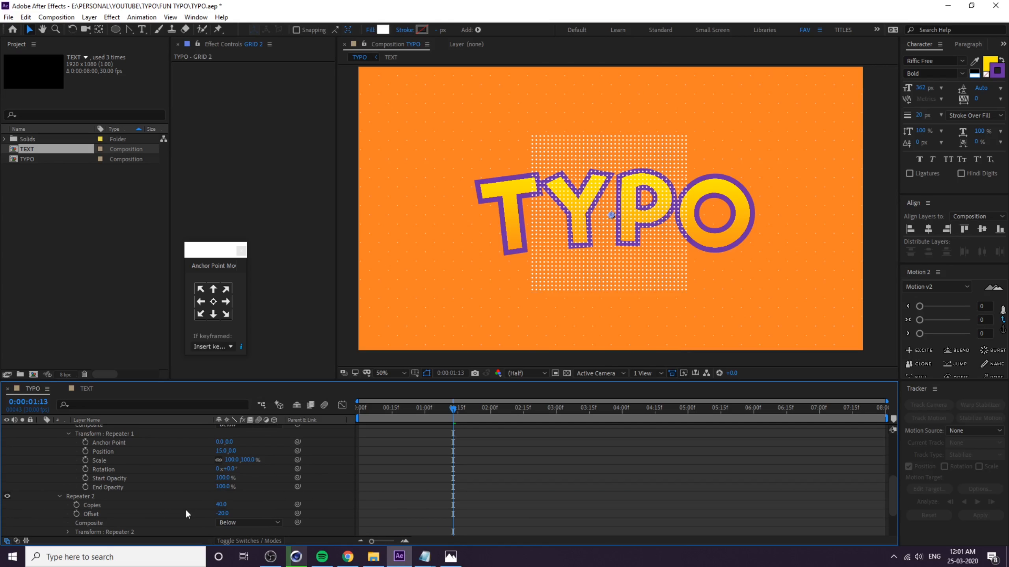
# Set Repeater 1 in GRID 2 to 100 copies with an offset of -50, and collapse the layer's properties.
pyautogui.click(60, 497)
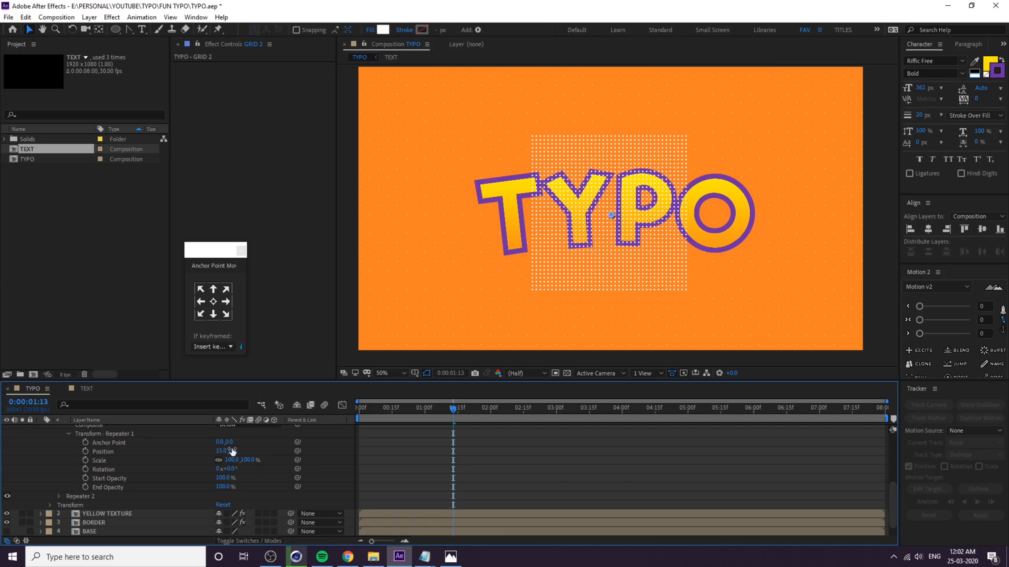
pyautogui.click(68, 434)
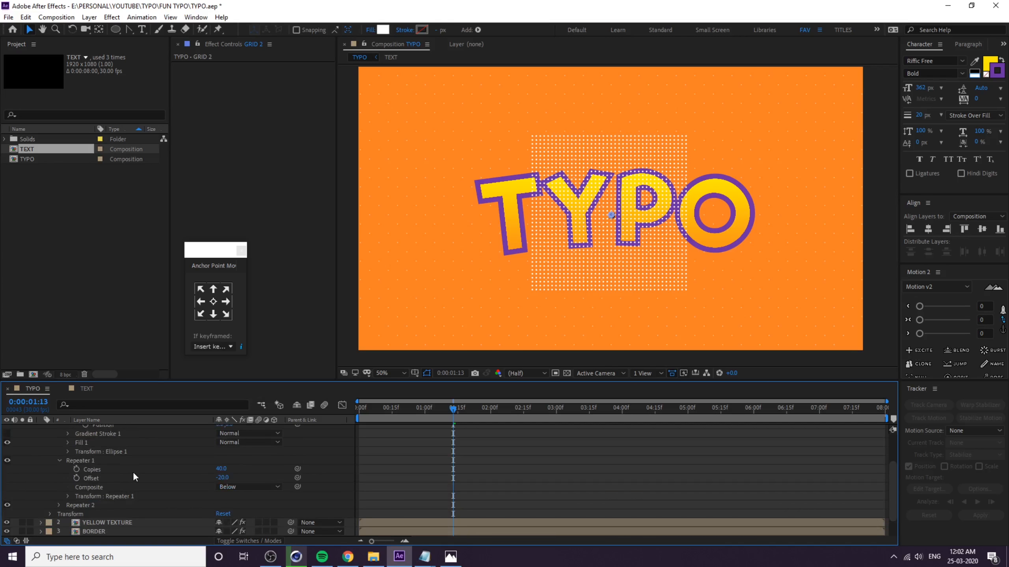
pyautogui.click(131, 469)
pyautogui.click(223, 469)
pyautogui.write('100')
pyautogui.press('Return')
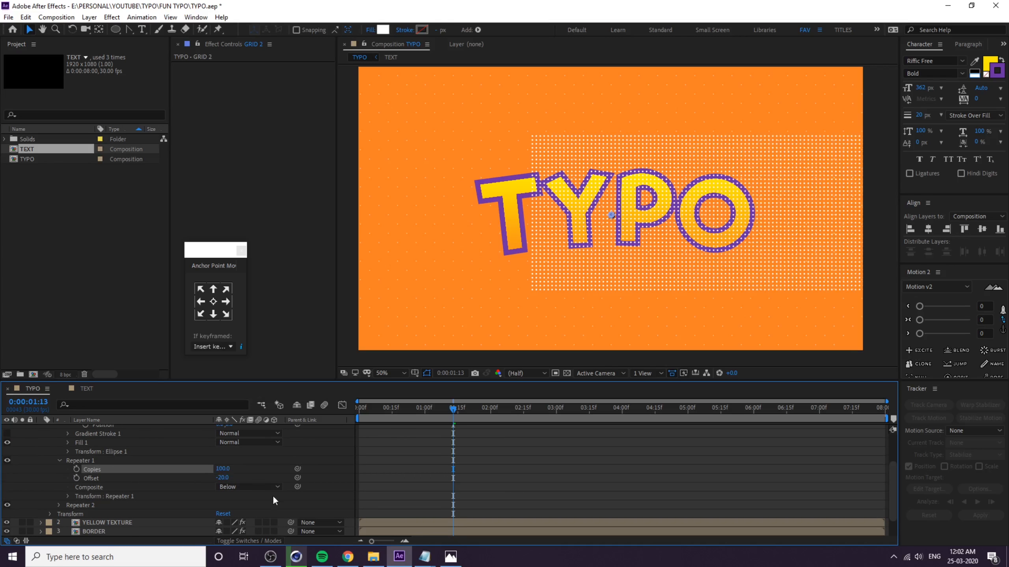
pyautogui.click(223, 478)
pyautogui.write('-50')
pyautogui.press('Return')
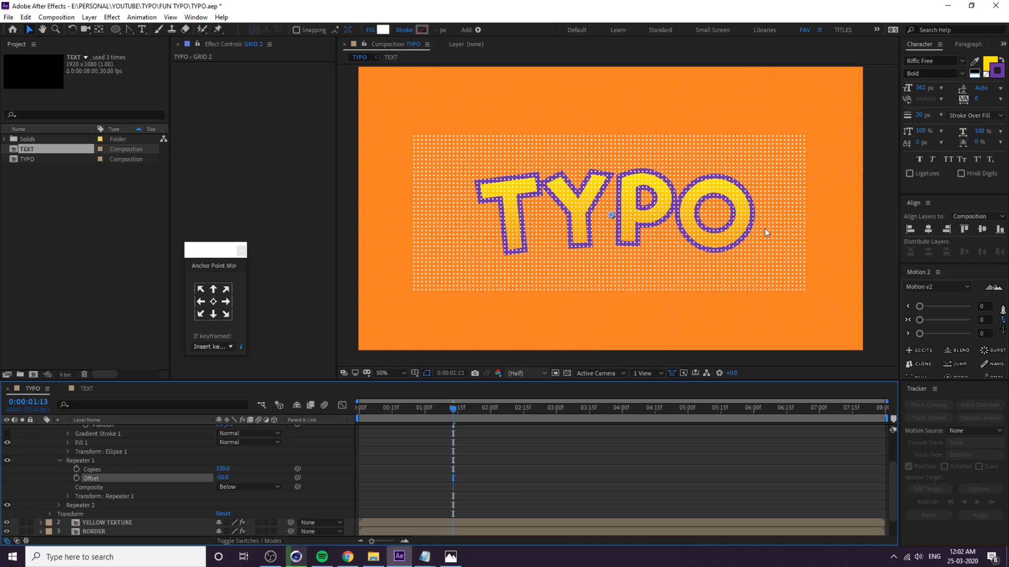
pyautogui.scroll(3, 62, 465)
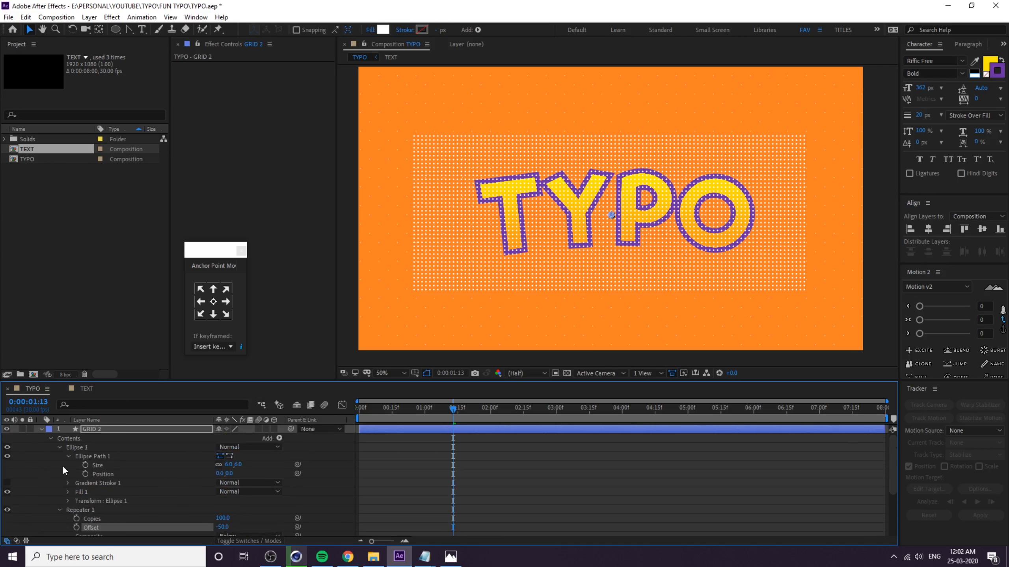
pyautogui.click(40, 429)
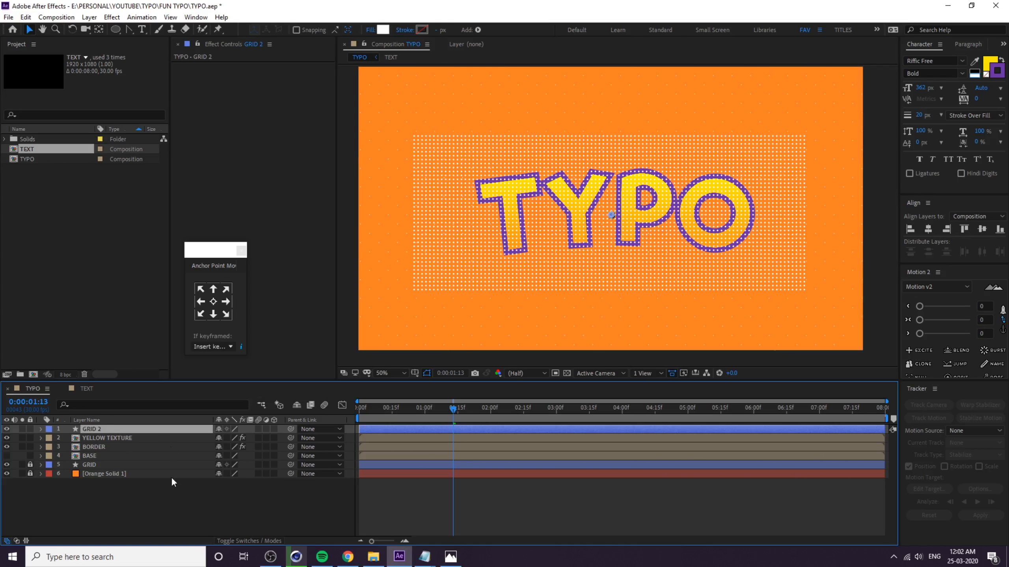
pyautogui.click(156, 493)
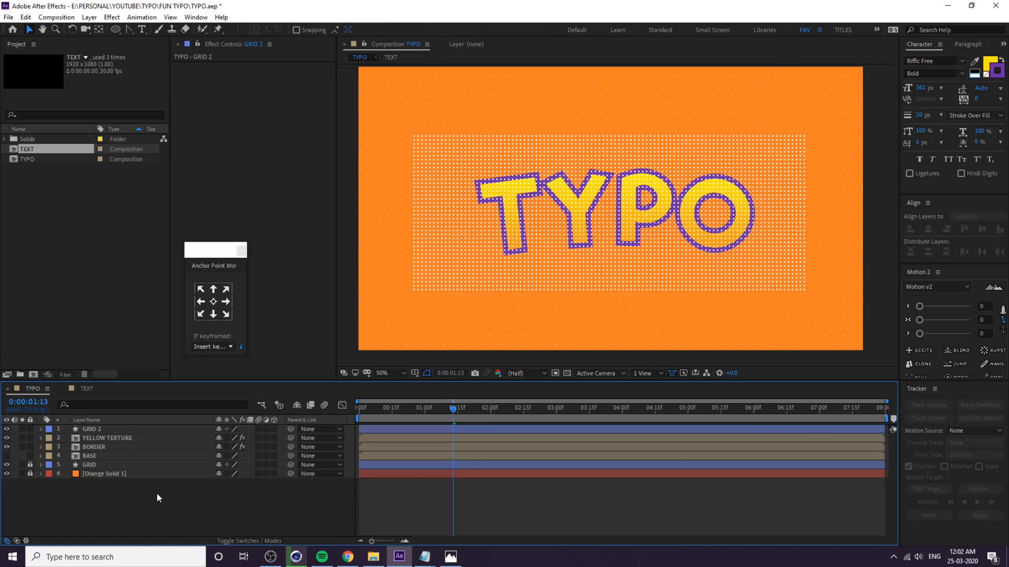
# Duplicate the YELLOW TEXTURE layer, place the copy directly above GRID 2, and rename it MASK_Y TEXT.
pyautogui.click(109, 439)
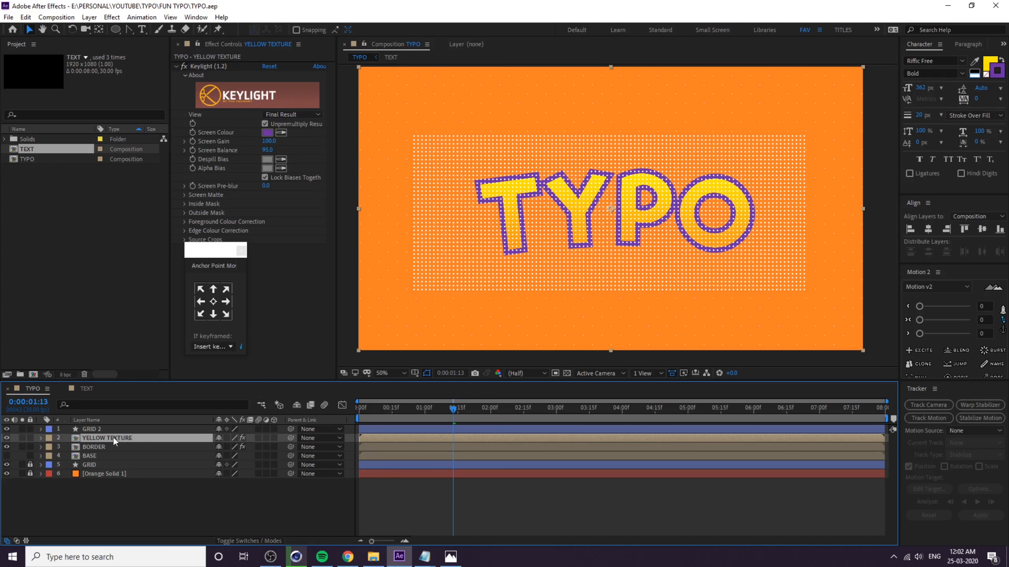
pyautogui.hotkey('ctrl', 'd')
pyautogui.moveTo(112, 438); pyautogui.dragTo(112, 428)
pyautogui.press('Return')
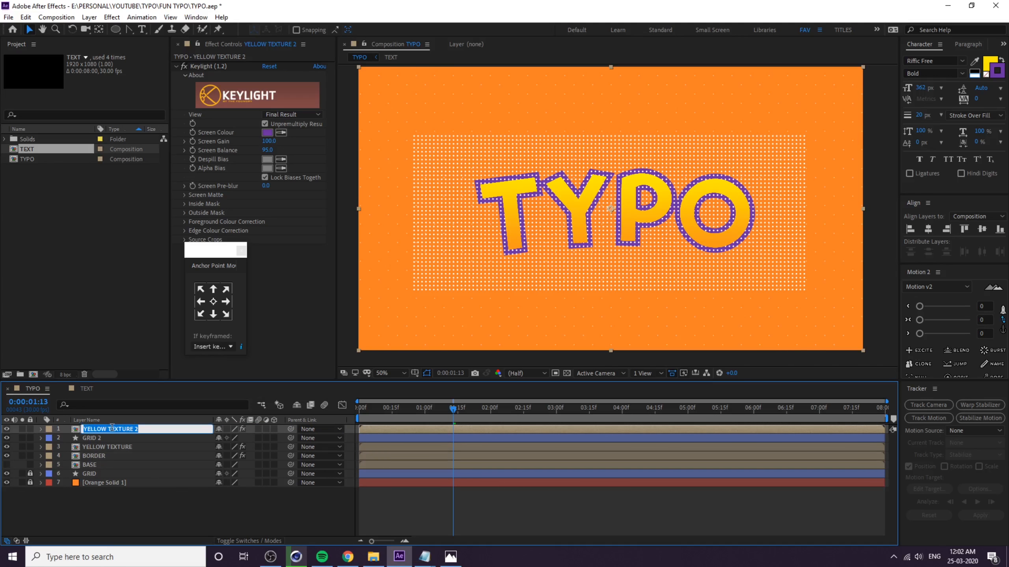
pyautogui.write('TEXT MASK')
pyautogui.hotkey('ctrl', 'a')
pyautogui.write('MASK_Y TEXT')
pyautogui.press('Return')
# Apply MASK_Y TEXT as an alpha track matte to GRID 2 and set GRID 2's blending mode to Soft Light.
pyautogui.click(116, 437)
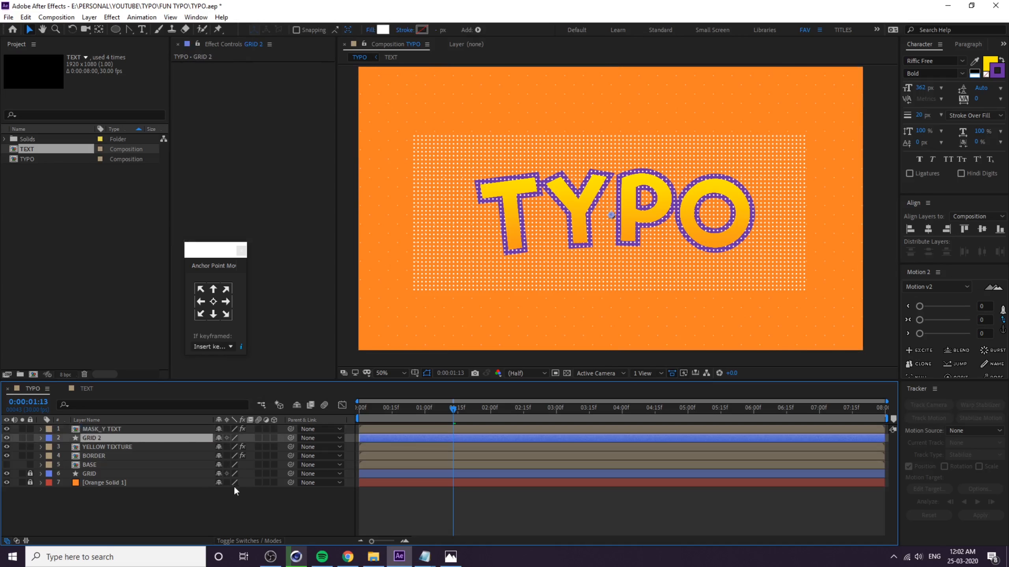
pyautogui.click(246, 542)
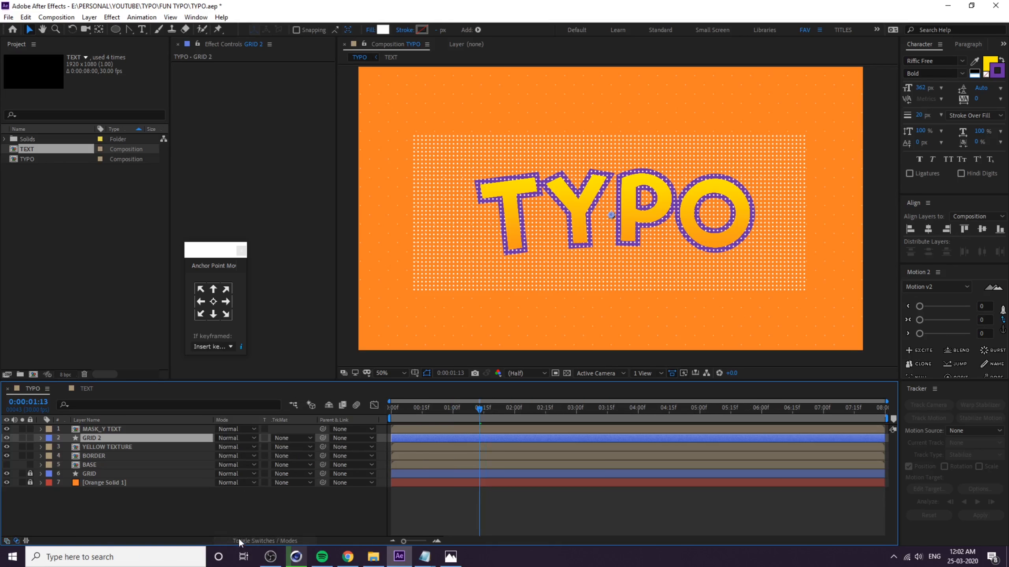
pyautogui.click(280, 438)
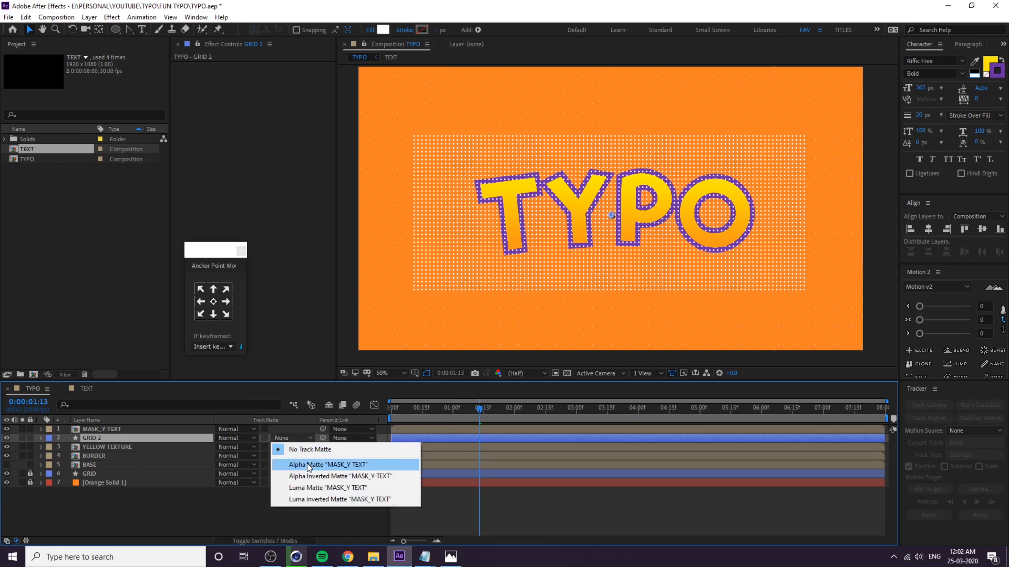
pyautogui.click(357, 465)
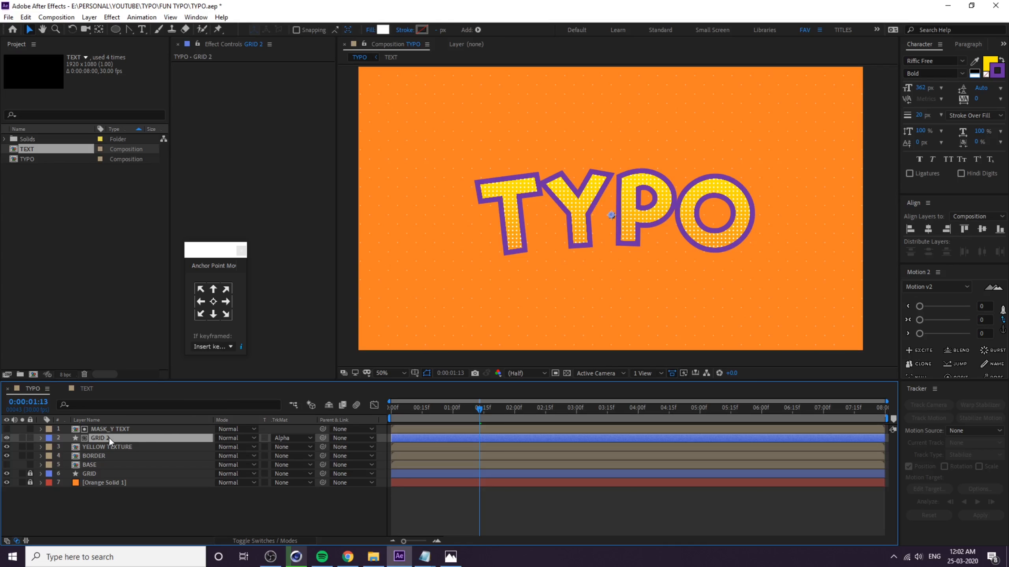
pyautogui.click(231, 438)
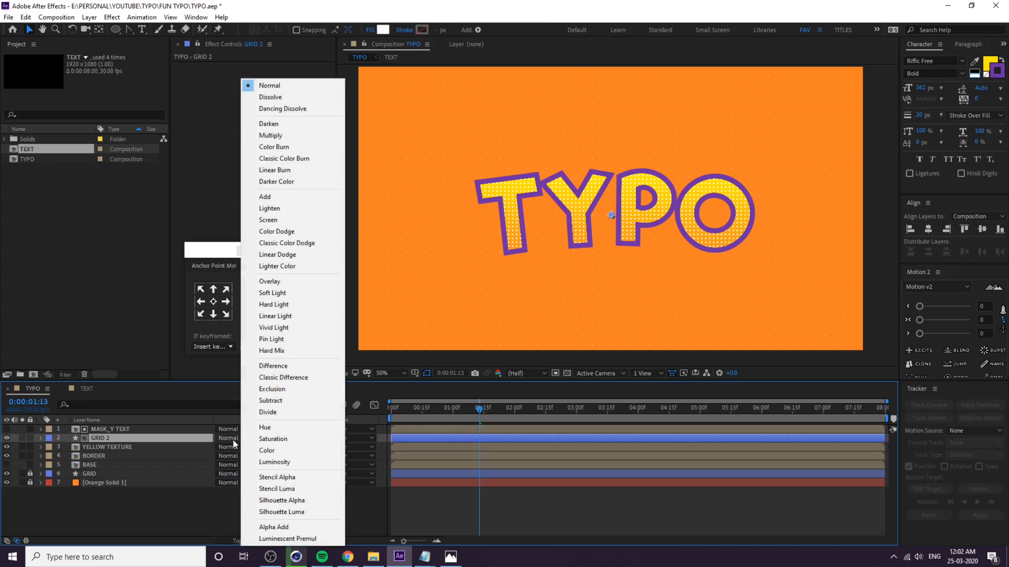
pyautogui.click(303, 297)
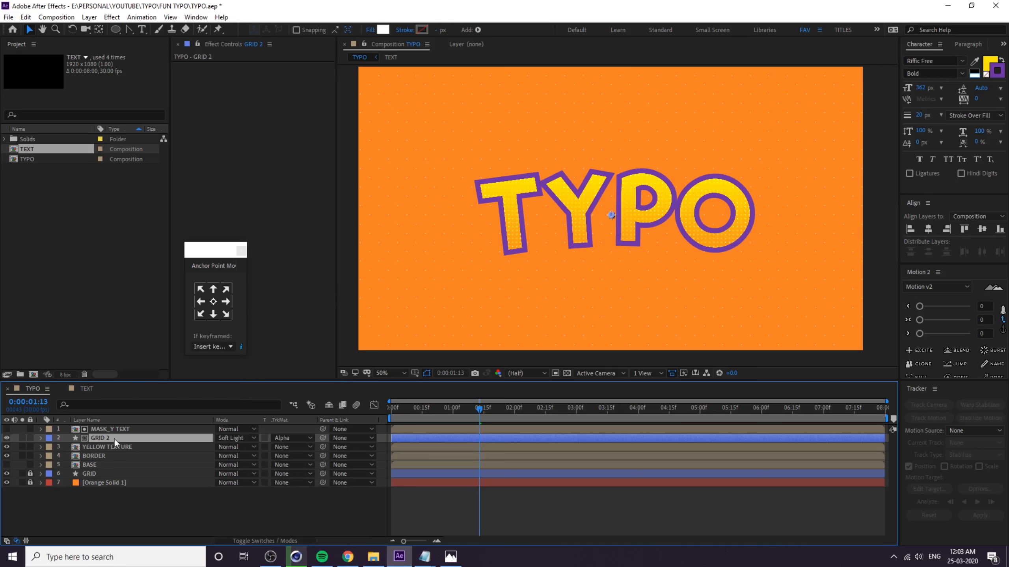
# Set the opacity of the GRID 2 layer to 70%.
pyautogui.press('t')
pyautogui.click(224, 446)
pyautogui.write('70')
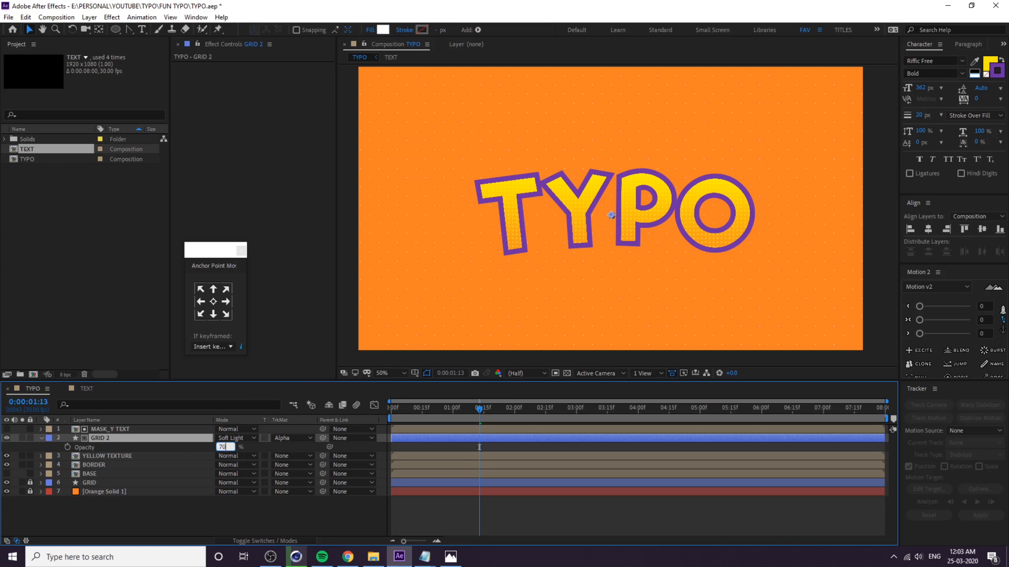
pyautogui.press('Return')
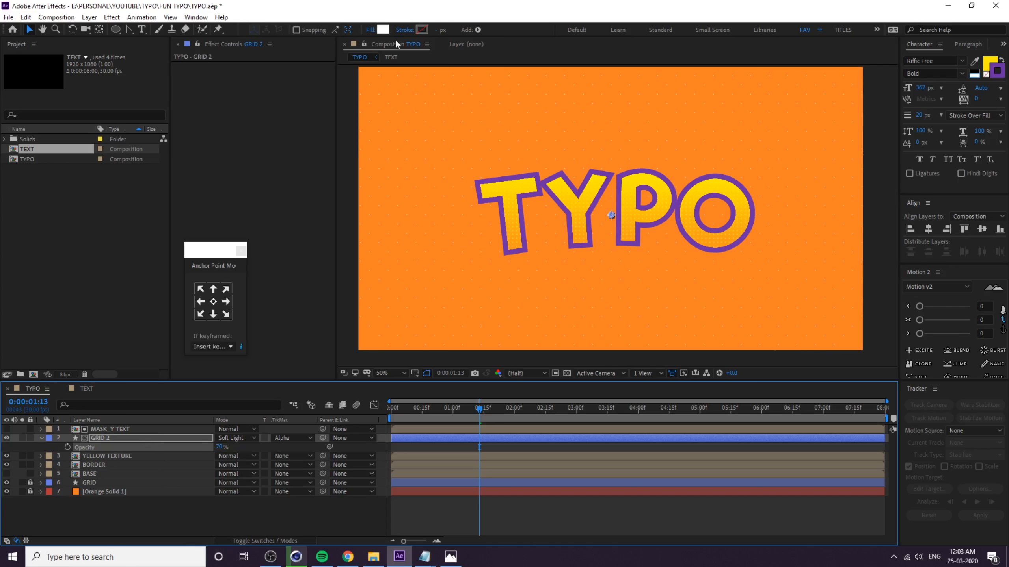
# Change the GRID 2 dots' fill colour to yellow sampled from the letter P, and collapse the layer.
pyautogui.click(383, 30)
pyautogui.click(422, 122)
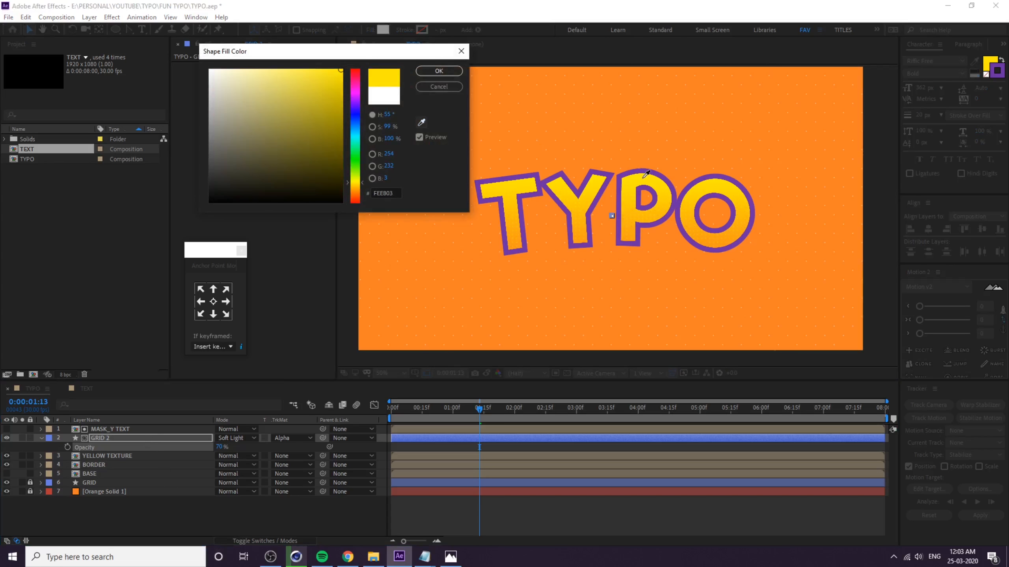
pyautogui.click(644, 177)
pyautogui.click(439, 72)
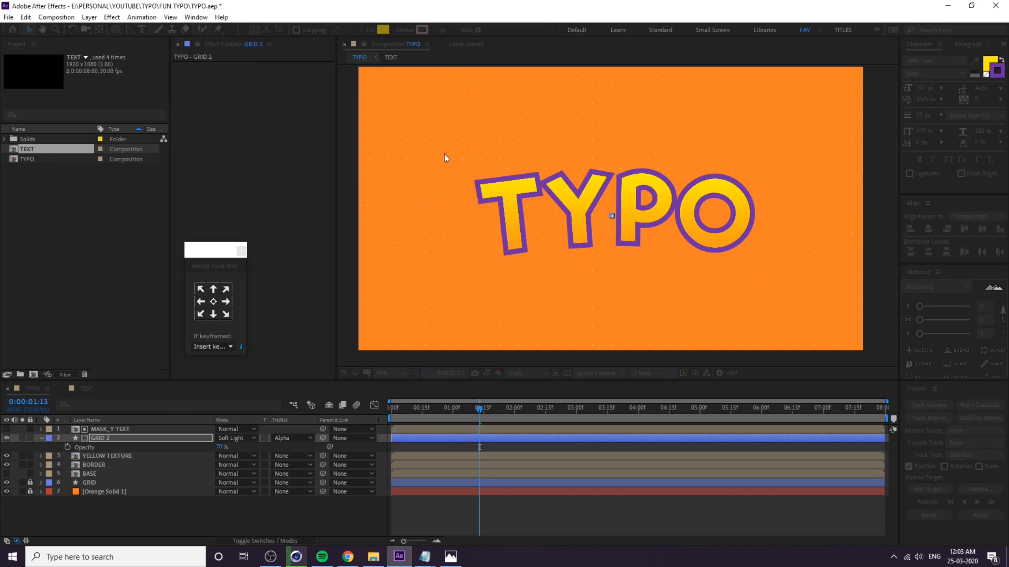
pyautogui.click(39, 437)
pyautogui.click(148, 514)
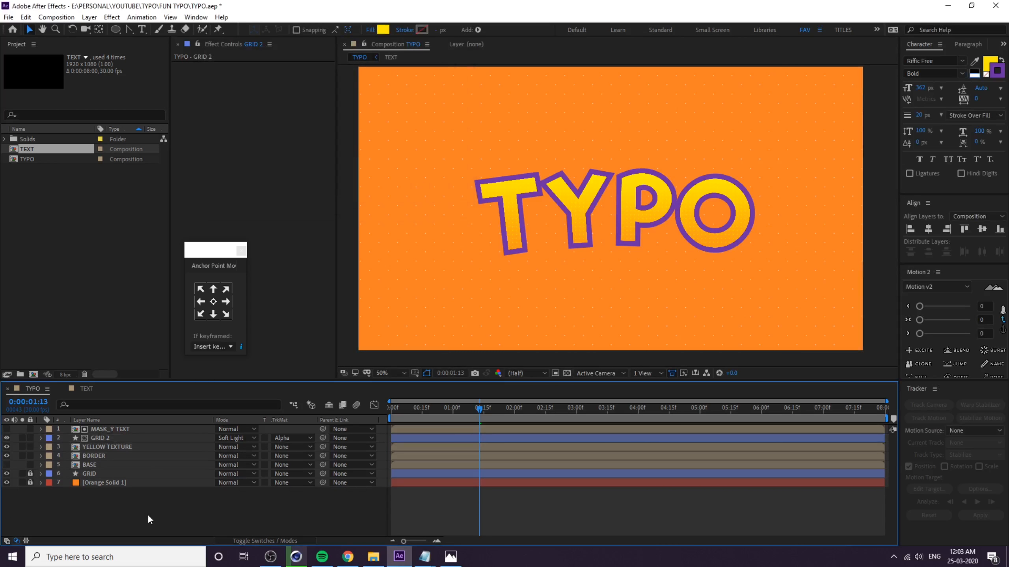
# Set the opacity of the GRID 2 layer to 85%, and collapse and deselect the layer.
pyautogui.click(107, 438)
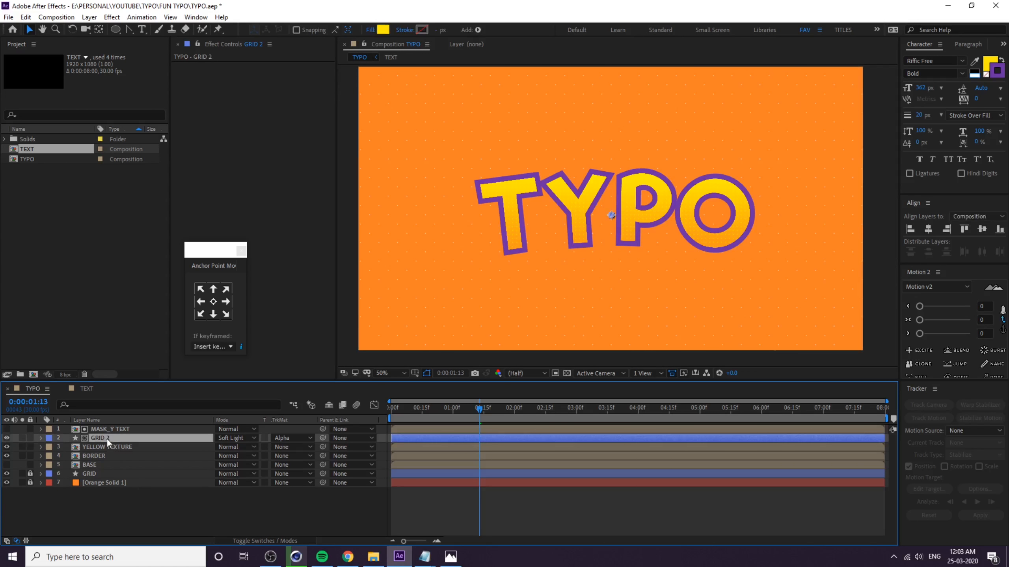
pyautogui.press('t')
pyautogui.moveTo(218, 447); pyautogui.dragTo(297, 441)
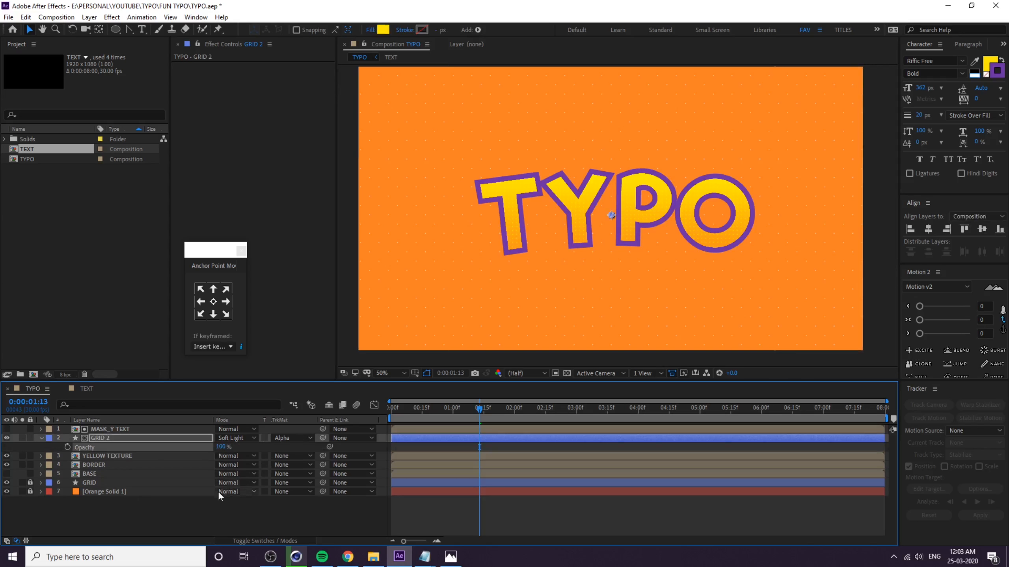
pyautogui.click(220, 446)
pyautogui.write('75')
pyautogui.press('Return')
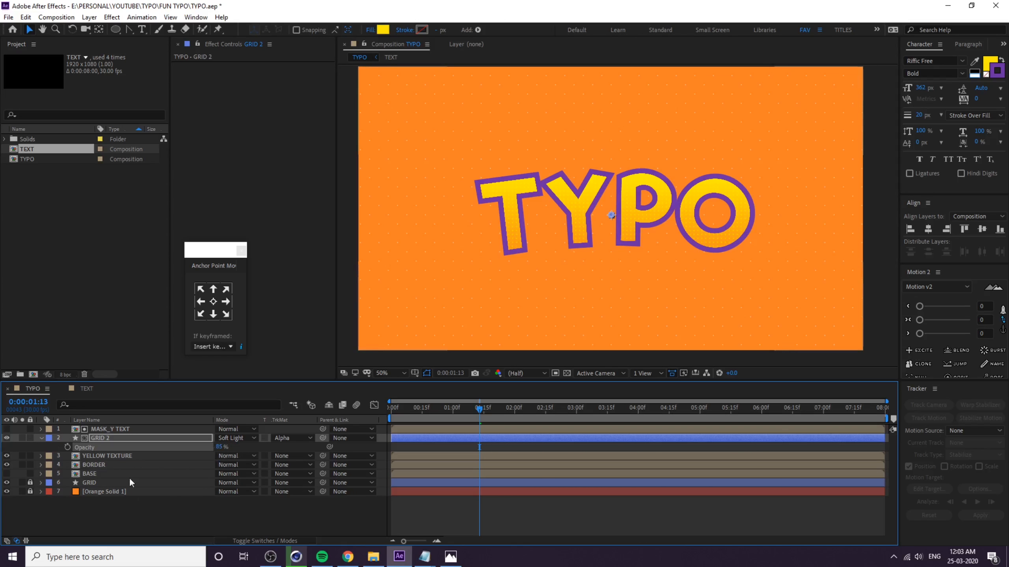
pyautogui.click(40, 437)
pyautogui.click(149, 499)
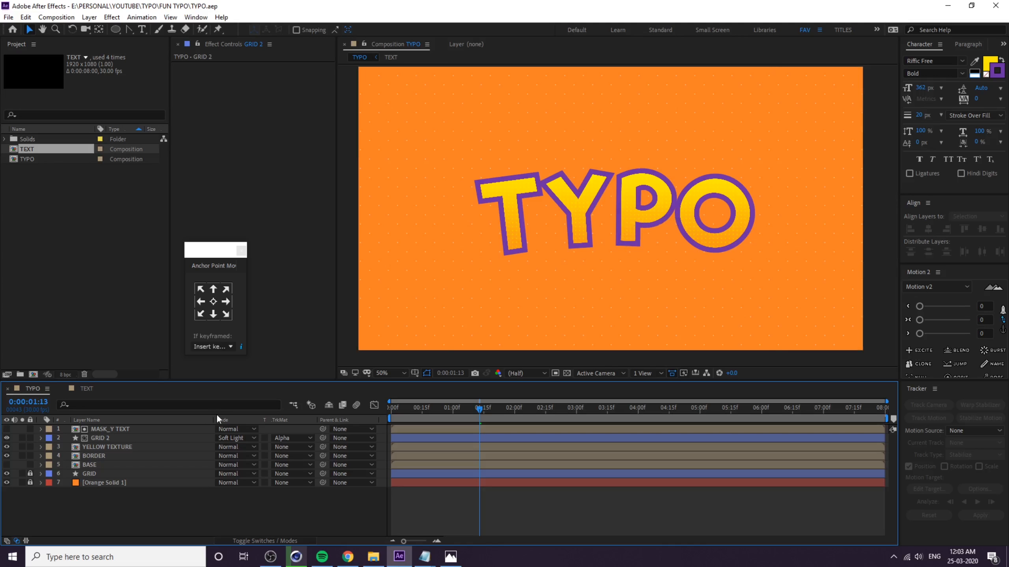
pyautogui.click(99, 455)
pyautogui.click(111, 447)
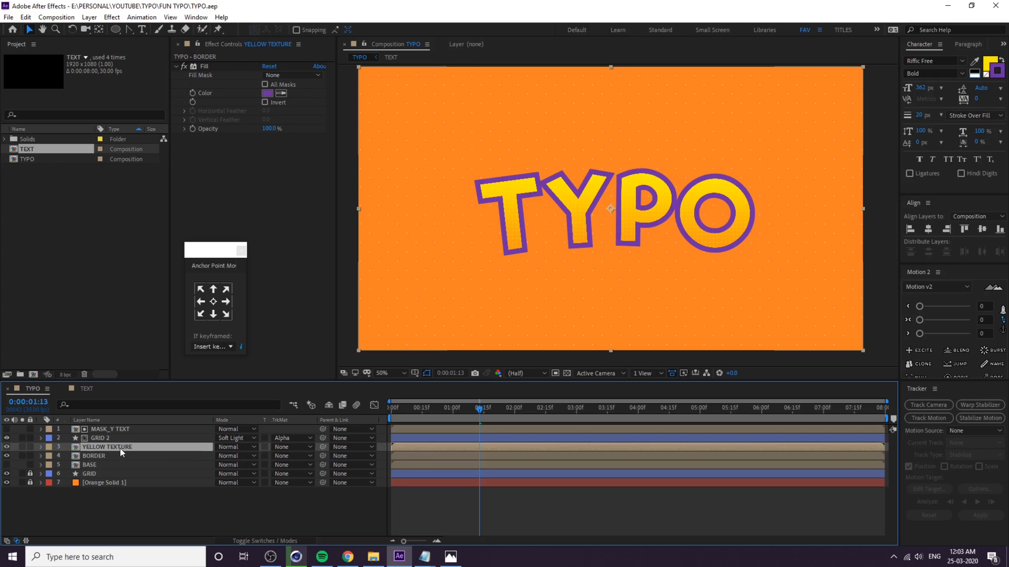
pyautogui.click(106, 456)
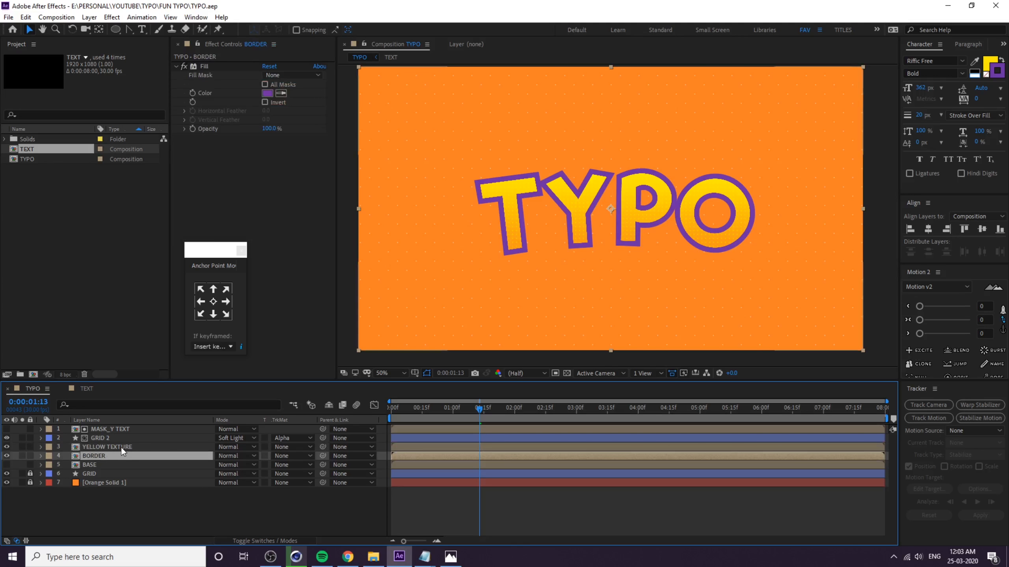
pyautogui.click(121, 447)
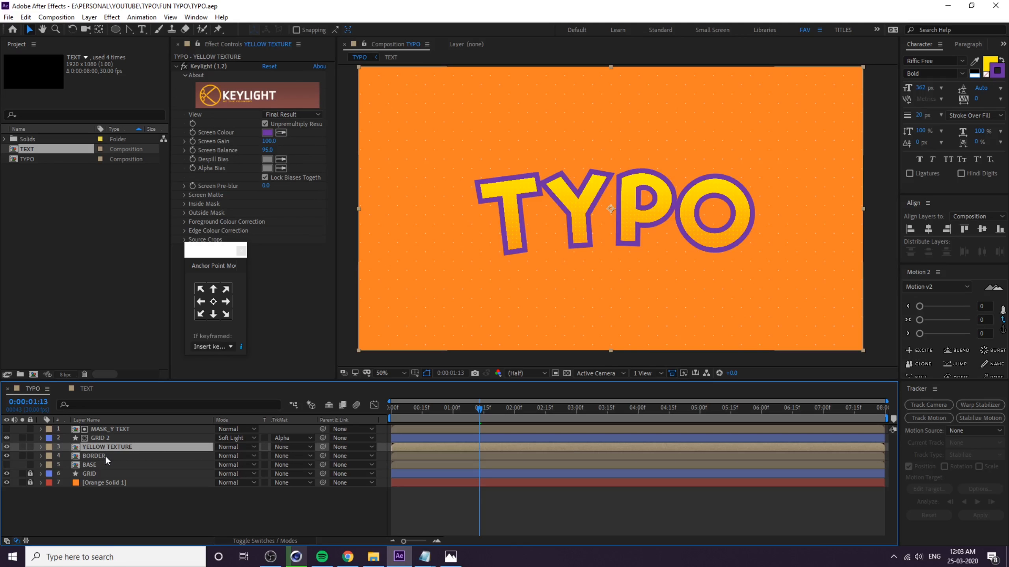
pyautogui.click(103, 457)
# Rename the YELLOW TEXTURE layer to YELLOW and deselect it.
pyautogui.click(125, 446)
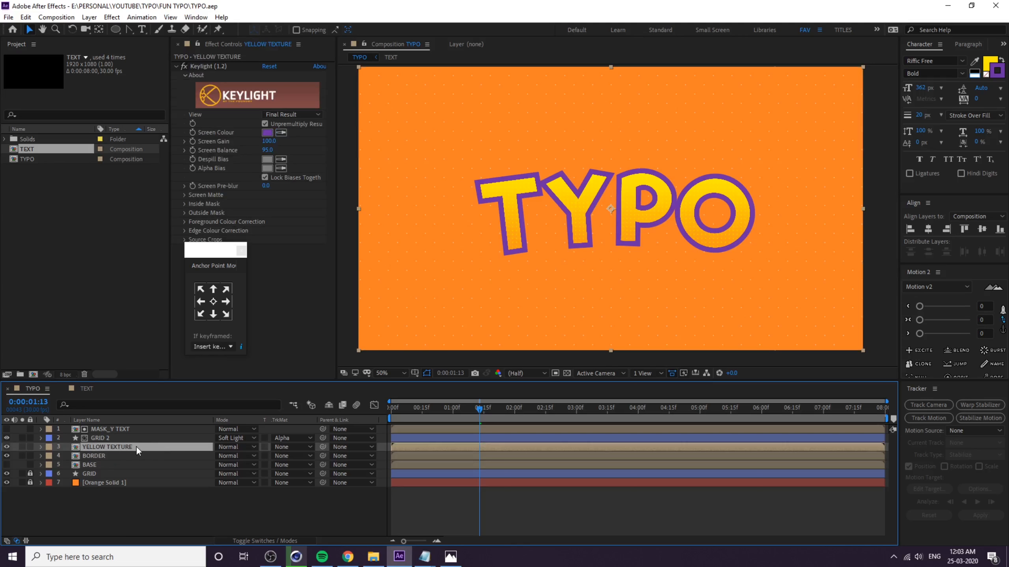
pyautogui.press('Return')
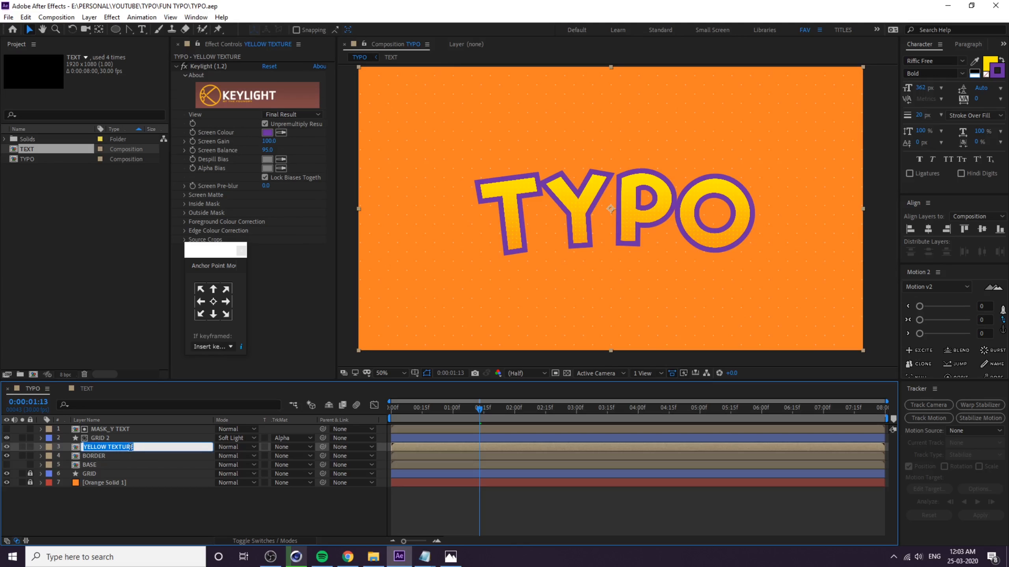
pyautogui.press('End')
pyautogui.press('BackSpace')
pyautogui.press('BackSpace')
pyautogui.press('BackSpace')
pyautogui.press('BackSpace')
pyautogui.press('BackSpace')
pyautogui.press('BackSpace')
pyautogui.press('BackSpace')
pyautogui.press('BackSpace')
pyautogui.click(128, 491)
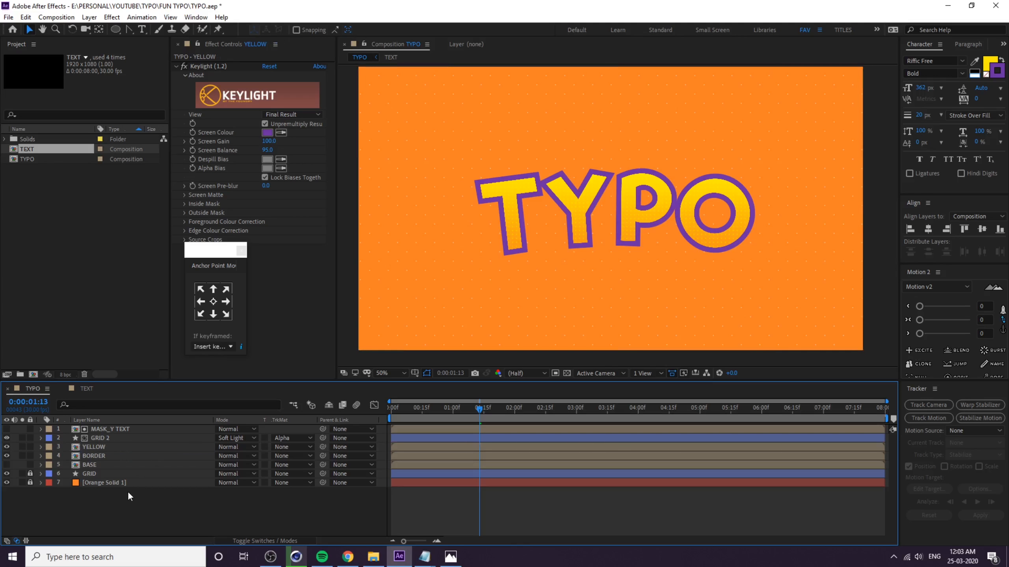
# Duplicate the YELLOW layer, place the copy directly below it, and rename the copy RED SHADOW.
pyautogui.click(112, 448)
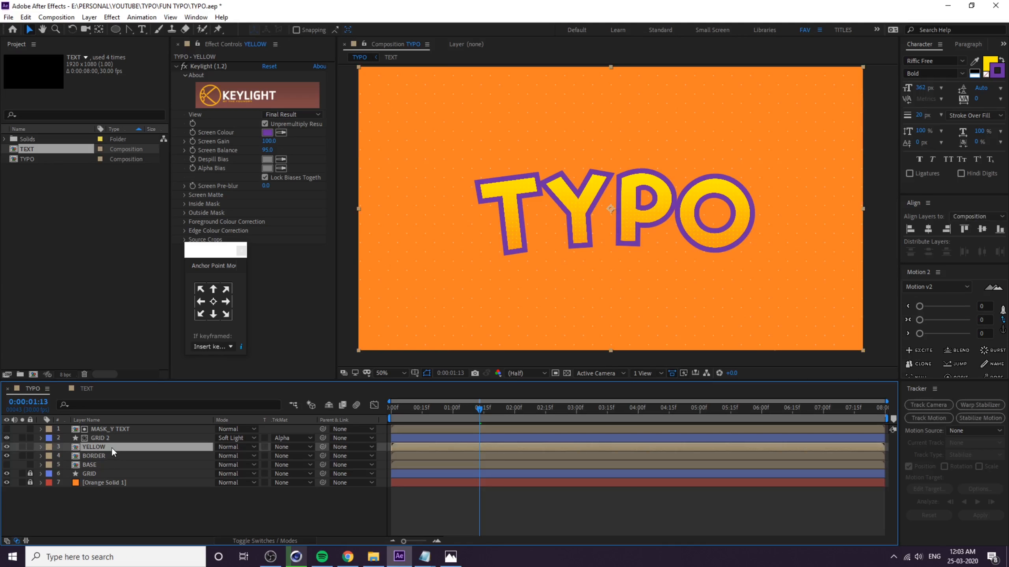
pyautogui.hotkey('ctrl', 'd')
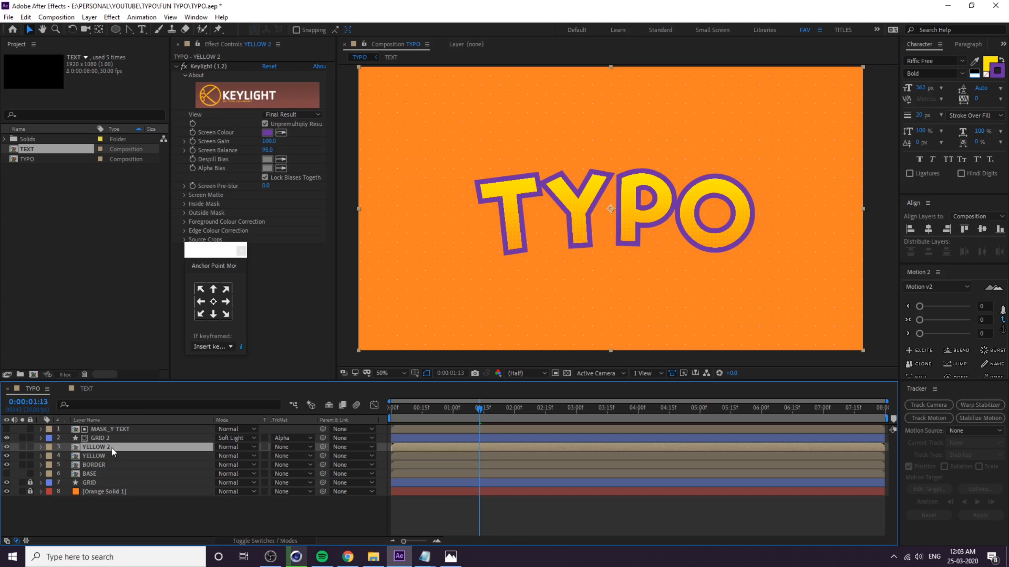
pyautogui.moveTo(112, 447); pyautogui.dragTo(115, 459)
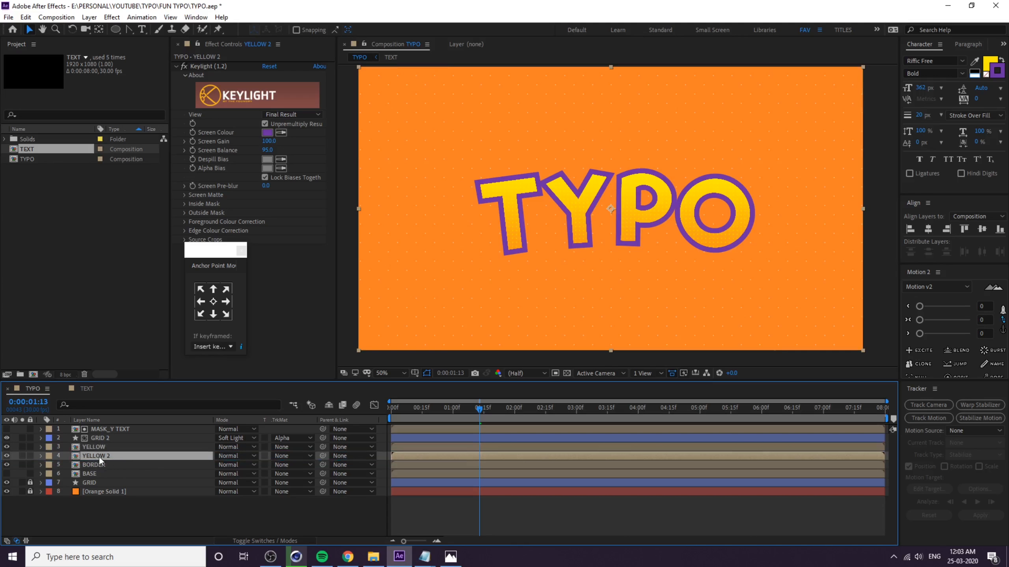
pyautogui.press('Return')
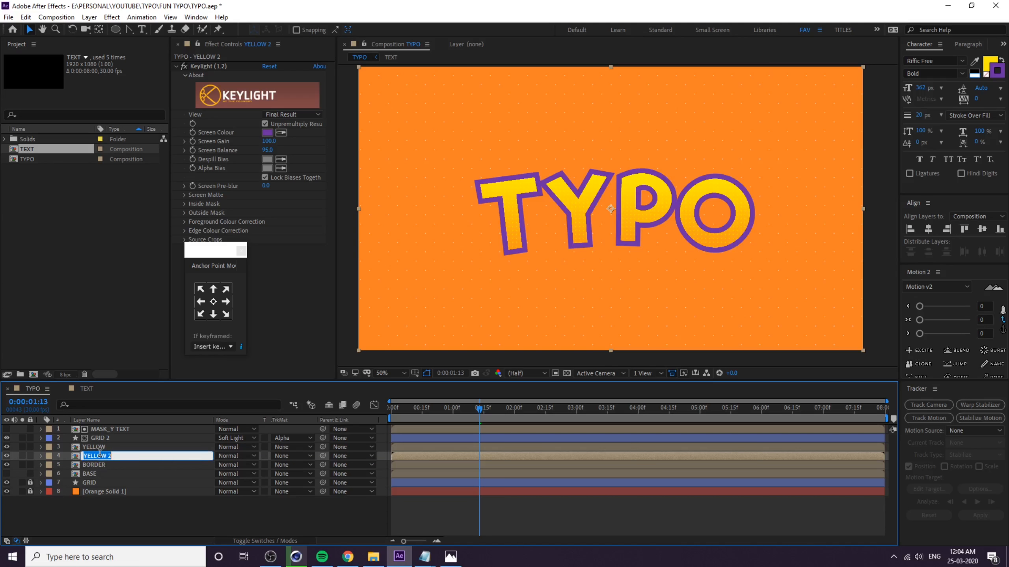
pyautogui.write('RED SHADOW')
pyautogui.press('Return')
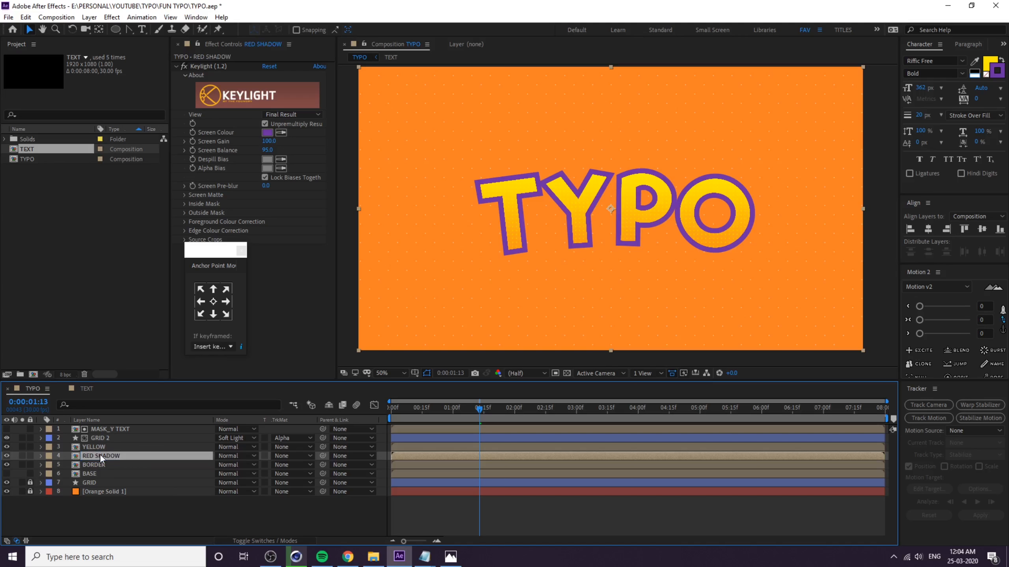
# Move the RED SHADOW layer to the top of the layer stack, keeping its position in the frame.
pyautogui.moveTo(579, 207); pyautogui.dragTo(596, 286)
pyautogui.hotkey('ctrl', 'z')
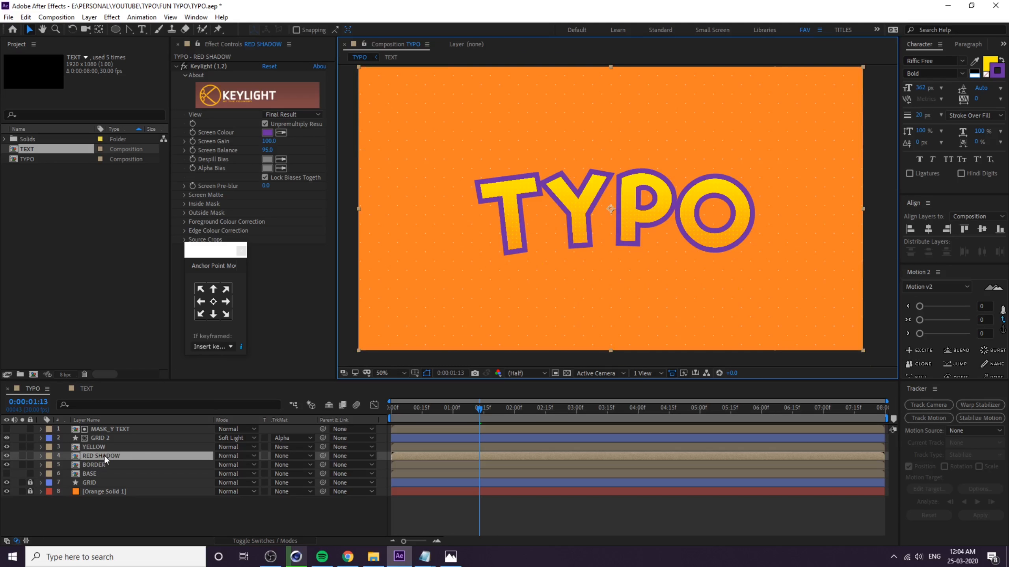
pyautogui.moveTo(104, 455); pyautogui.dragTo(113, 429)
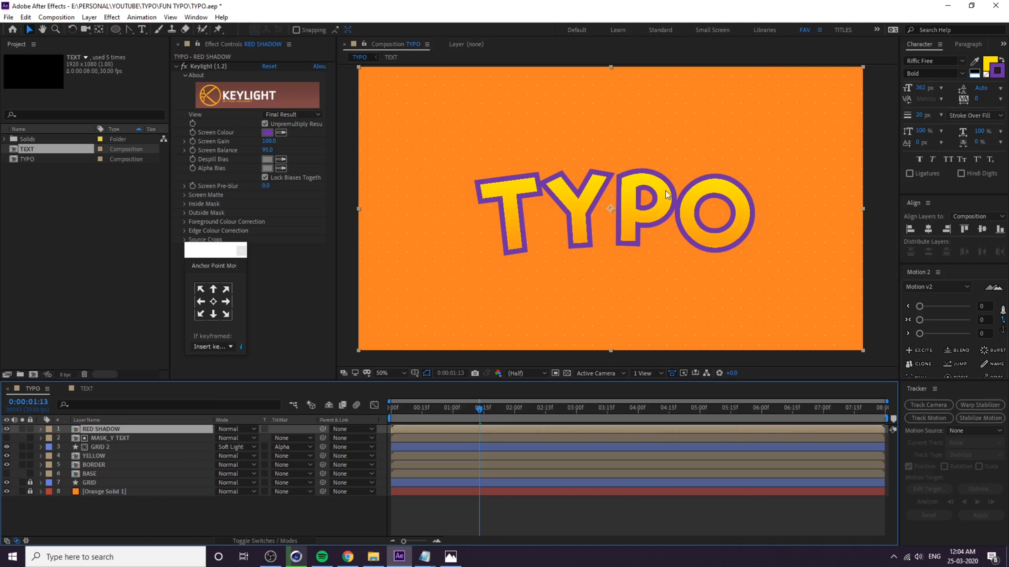
pyautogui.moveTo(622, 208); pyautogui.dragTo(624, 180)
pyautogui.hotkey('ctrl', 'z')
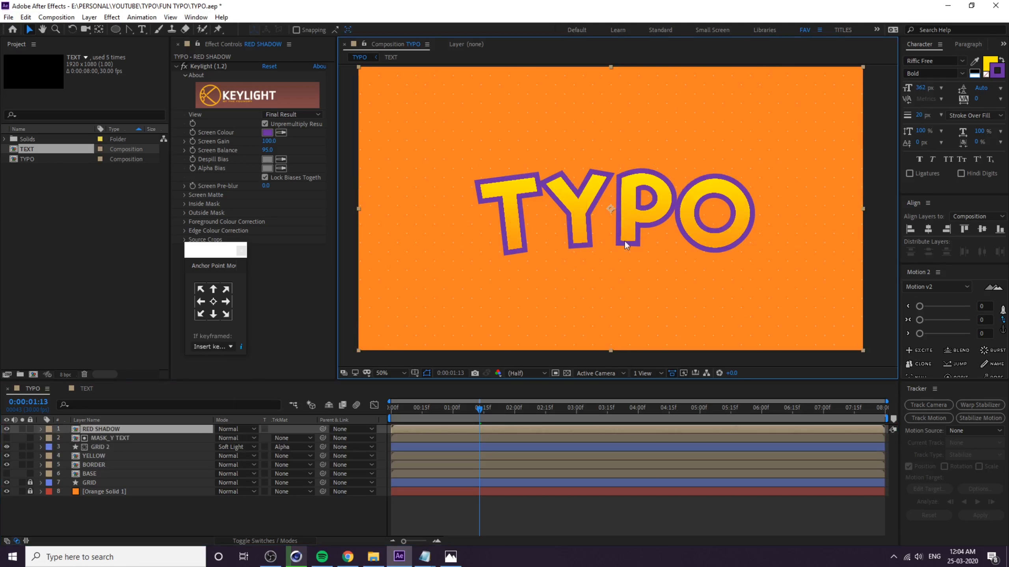
# Collapse RED SHADOW's Keylight settings and move the floating anchor point window clear of the effect controls.
pyautogui.click(107, 427)
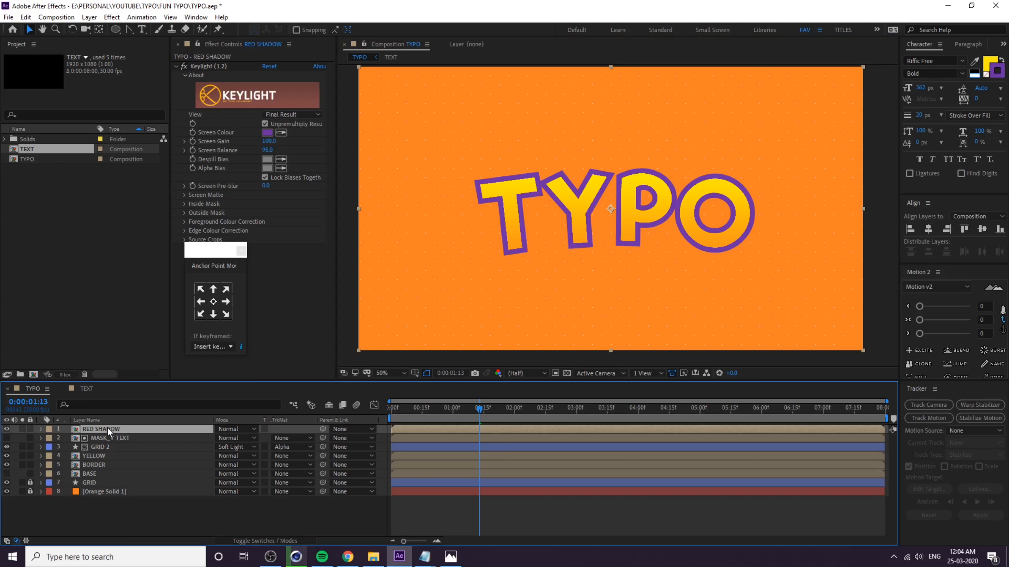
pyautogui.click(177, 69)
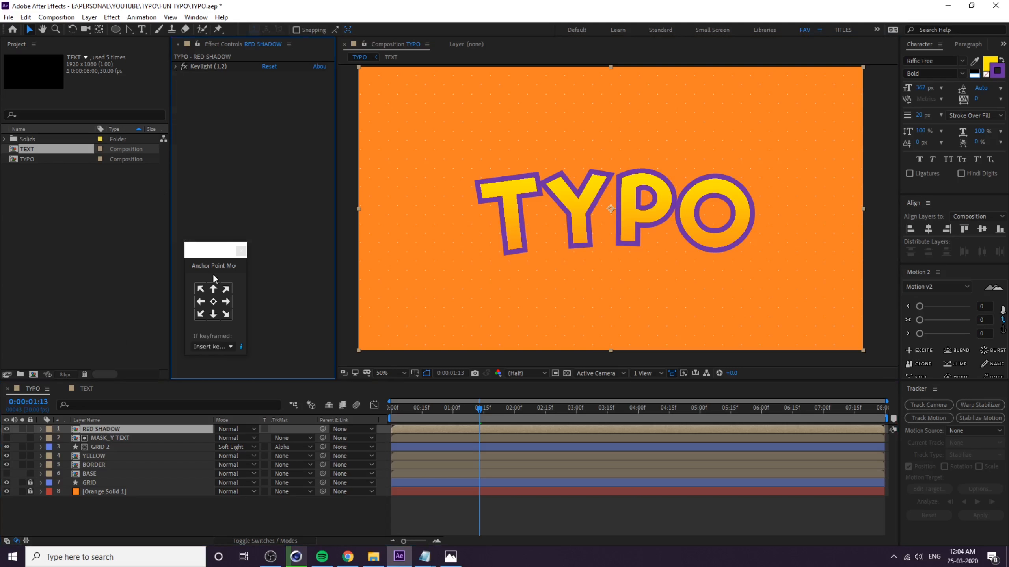
pyautogui.moveTo(217, 254); pyautogui.dragTo(103, 253)
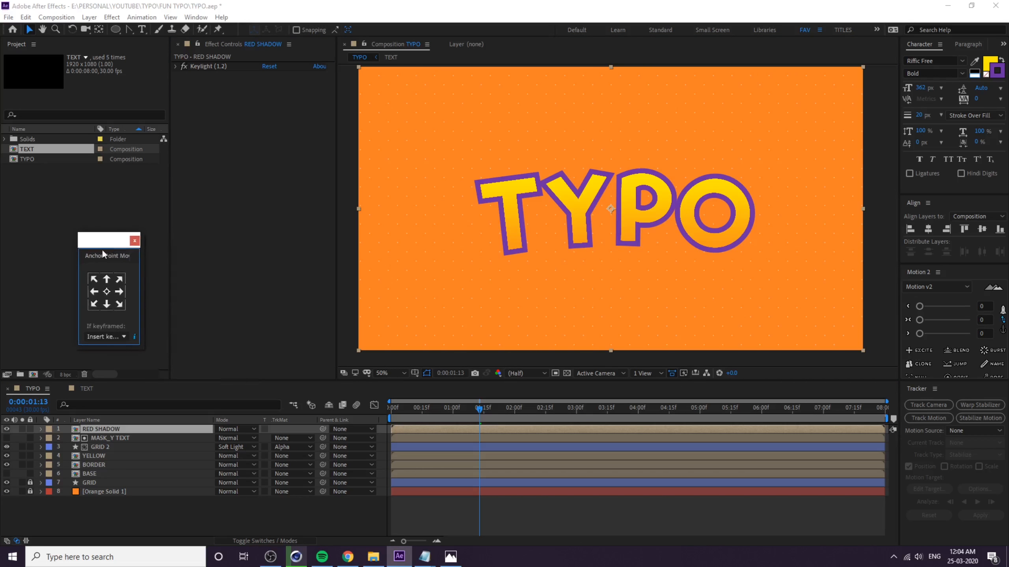
# Apply CC Radial Blur to the RED SHADOW layer with type Fading Zoom and an amount of -20.
pyautogui.click(96, 431)
pyautogui.click(111, 17)
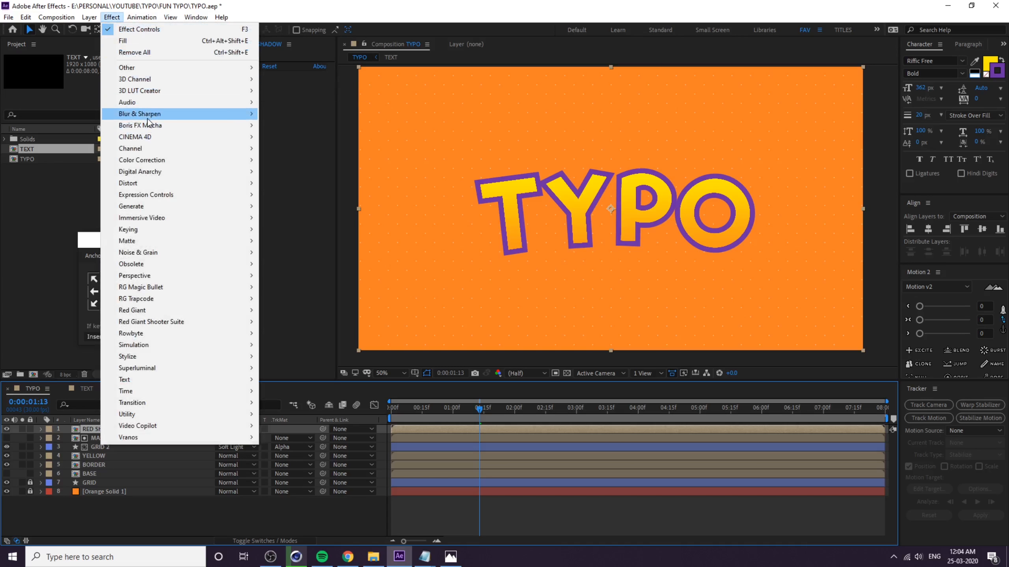
pyautogui.moveTo(147, 119)
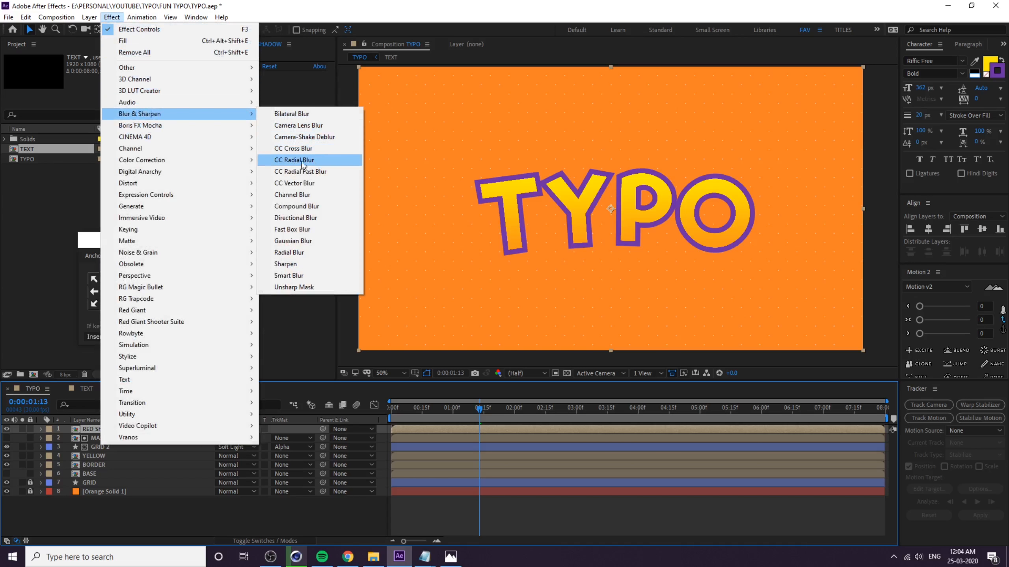
pyautogui.click(320, 160)
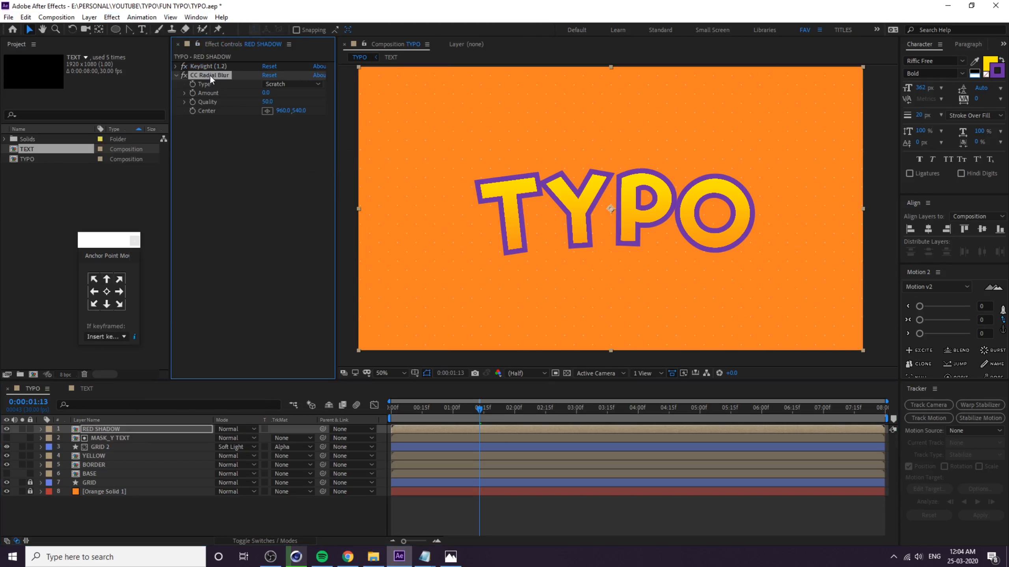
pyautogui.click(282, 84)
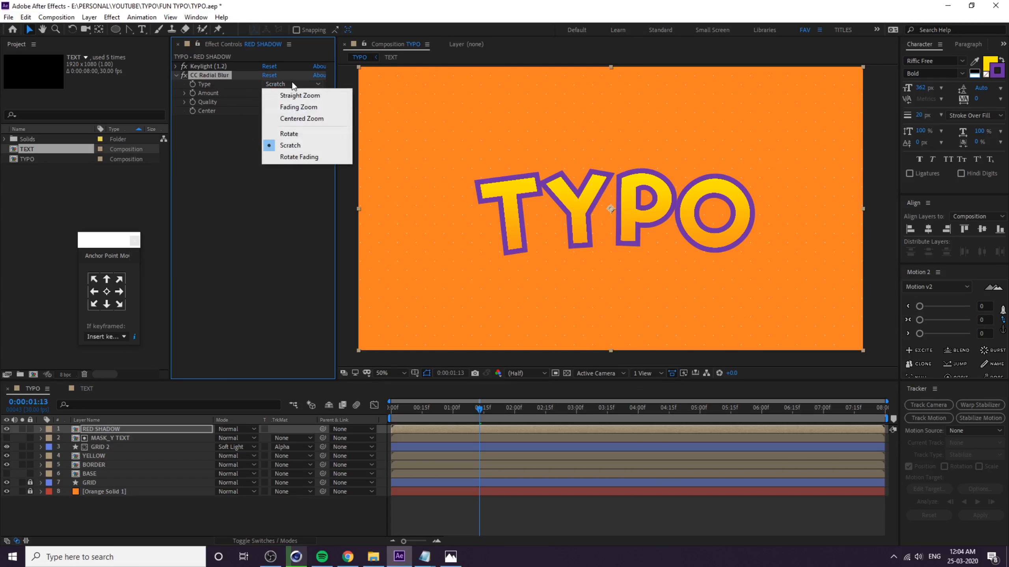
pyautogui.click(300, 109)
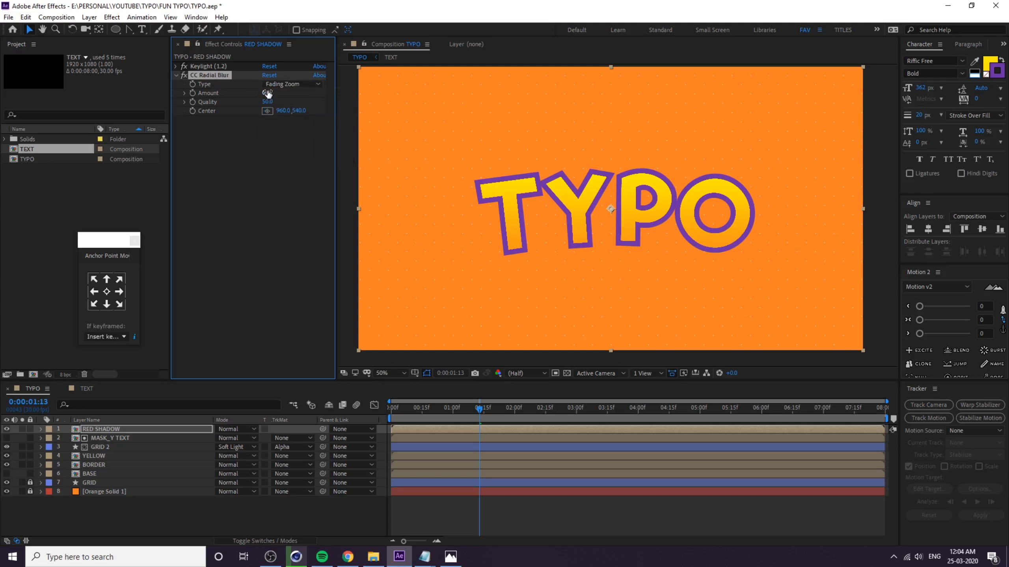
pyautogui.moveTo(267, 92)
pyautogui.mouseDown()
pyautogui.moveTo(321, 91)
pyautogui.moveTo(238, 101)
pyautogui.moveTo(267, 101)
pyautogui.mouseUp()
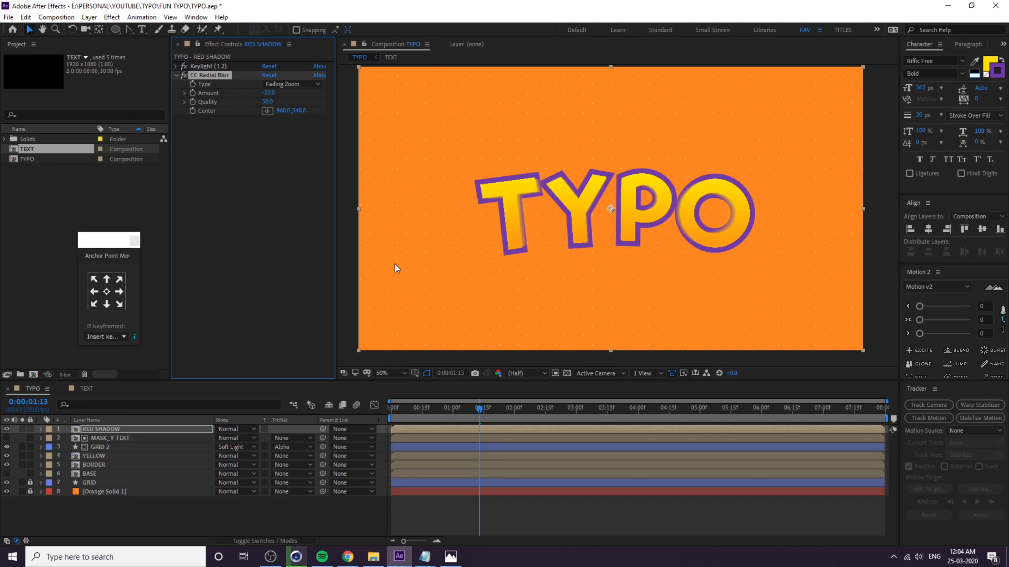
# Solo the RED SHADOW layer and move the radial blur's center below the letters, to about 946, 698.
pyautogui.click(23, 429)
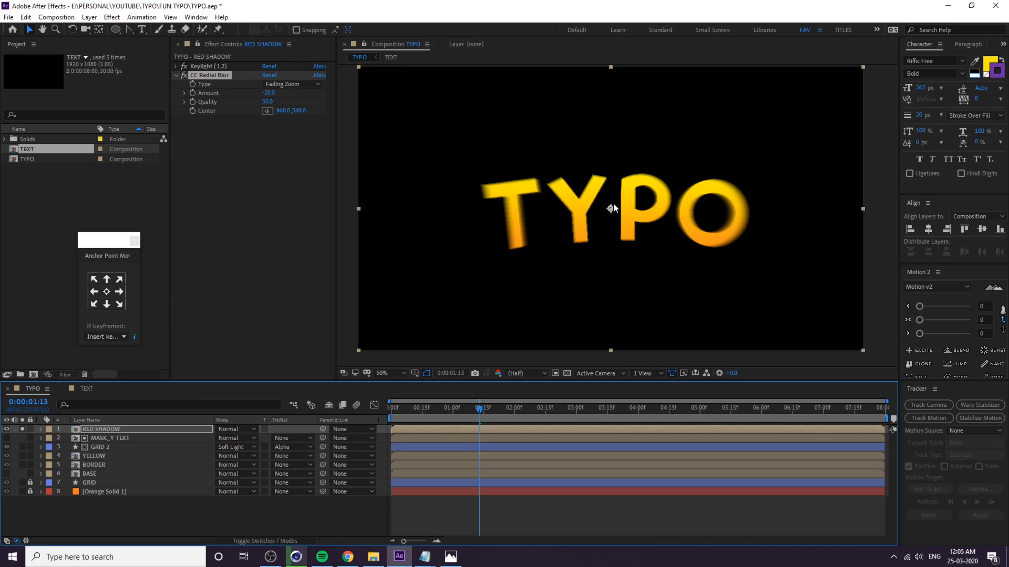
pyautogui.click(216, 78)
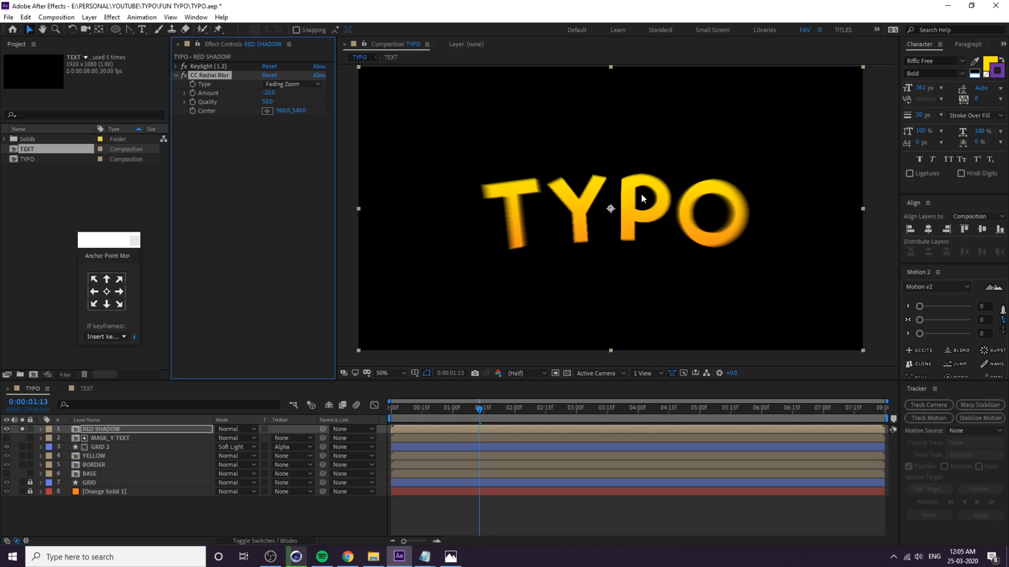
pyautogui.moveTo(611, 209)
pyautogui.mouseDown()
pyautogui.moveTo(608, 249)
pyautogui.moveTo(632, 255)
pyautogui.moveTo(613, 254)
pyautogui.mouseUp()
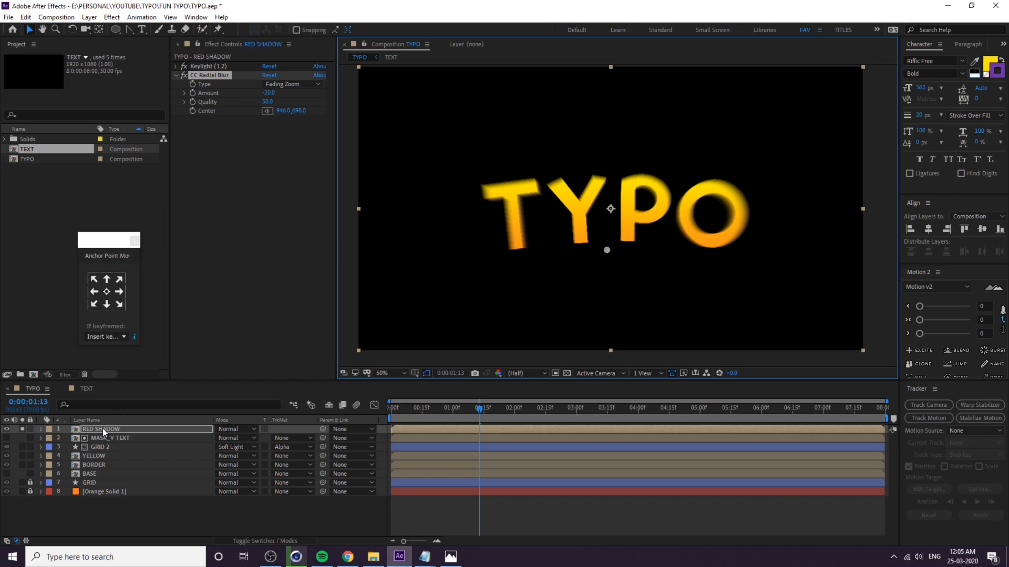
# Add the Curves colour correction effect to the RED SHADOW layer.
pyautogui.click(113, 17)
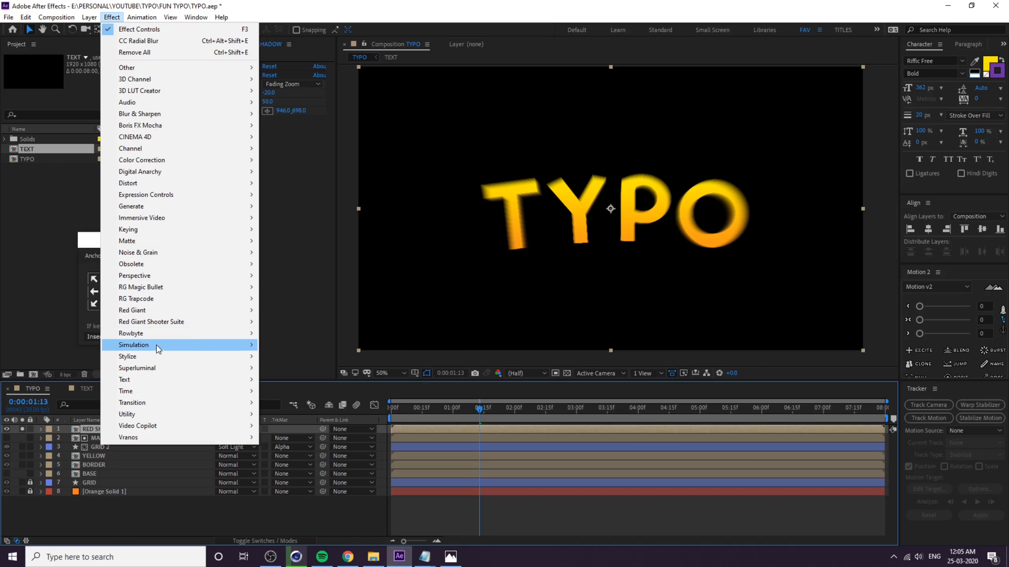
pyautogui.moveTo(160, 361)
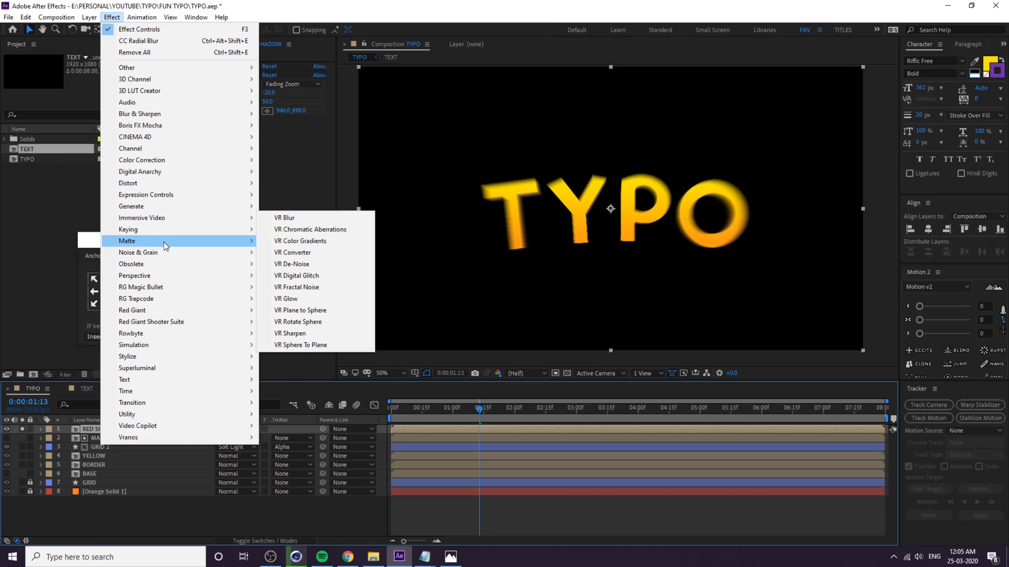
pyautogui.moveTo(164, 243)
pyautogui.moveTo(175, 163)
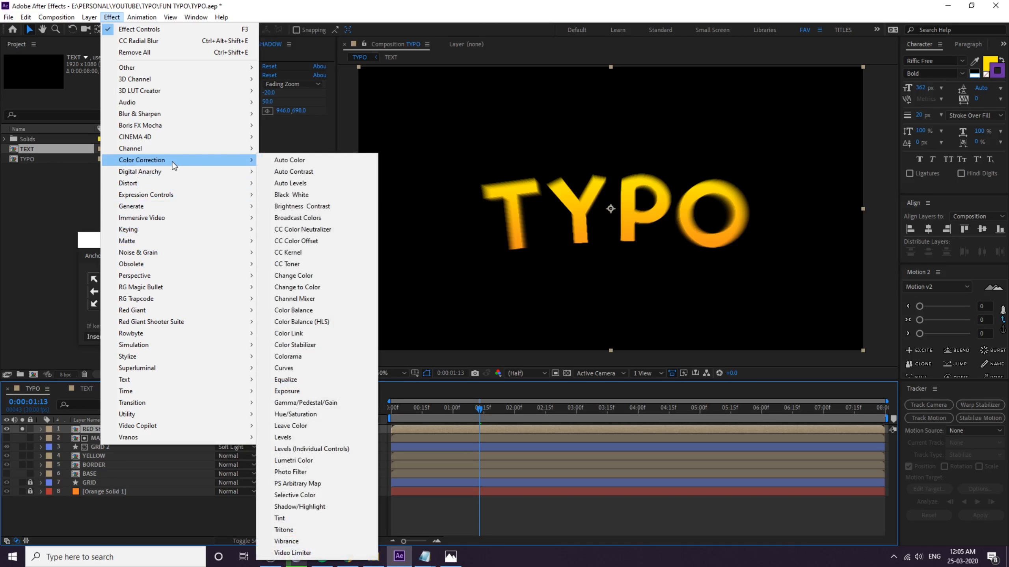
pyautogui.click(295, 369)
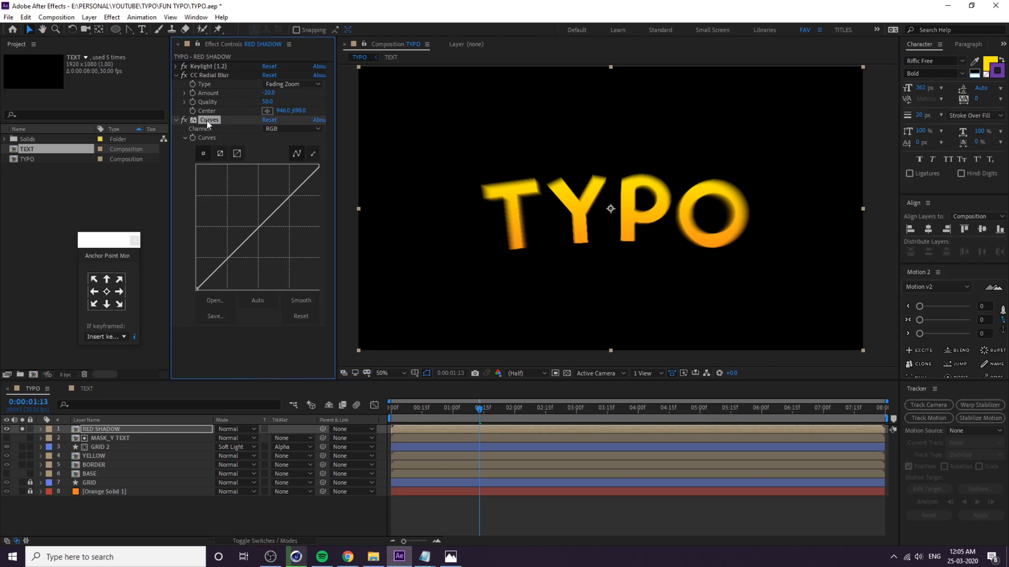
# Raise the Alpha curve of Curves to the graph's upper-left corner to harden the blurred edges, and unsolo the RED SHADOW layer.
pyautogui.click(287, 129)
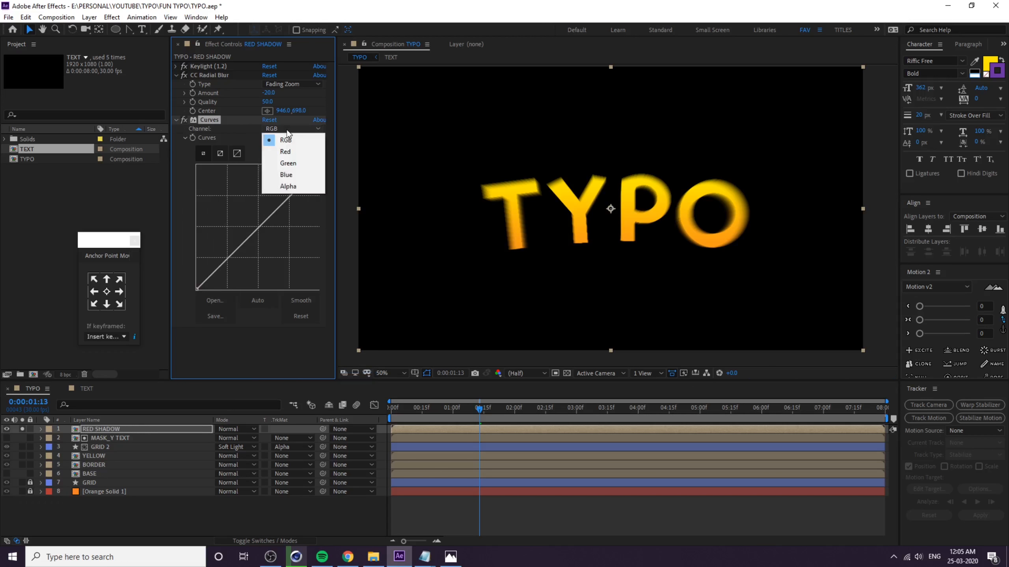
pyautogui.click(293, 189)
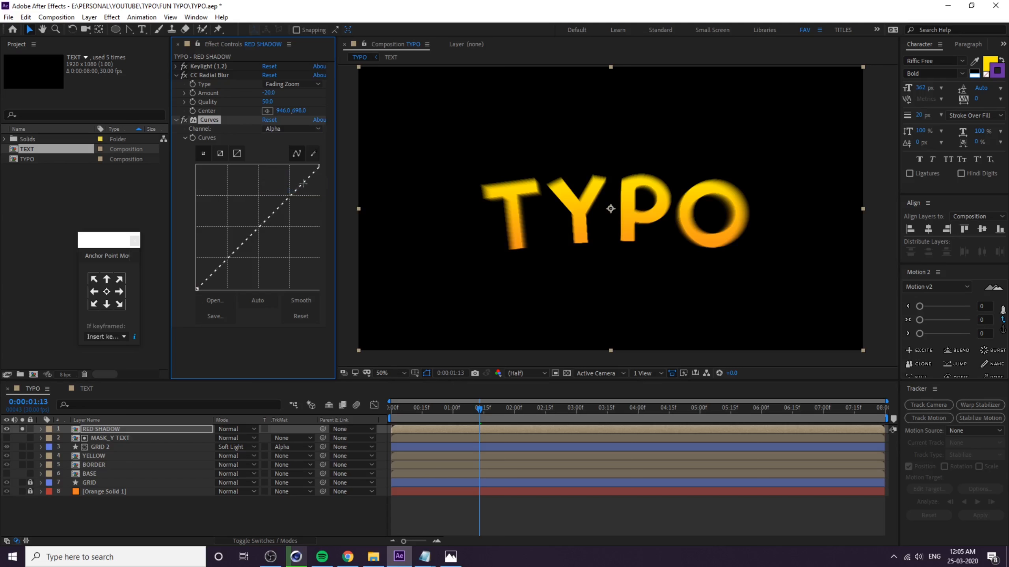
pyautogui.moveTo(228, 257); pyautogui.dragTo(201, 154)
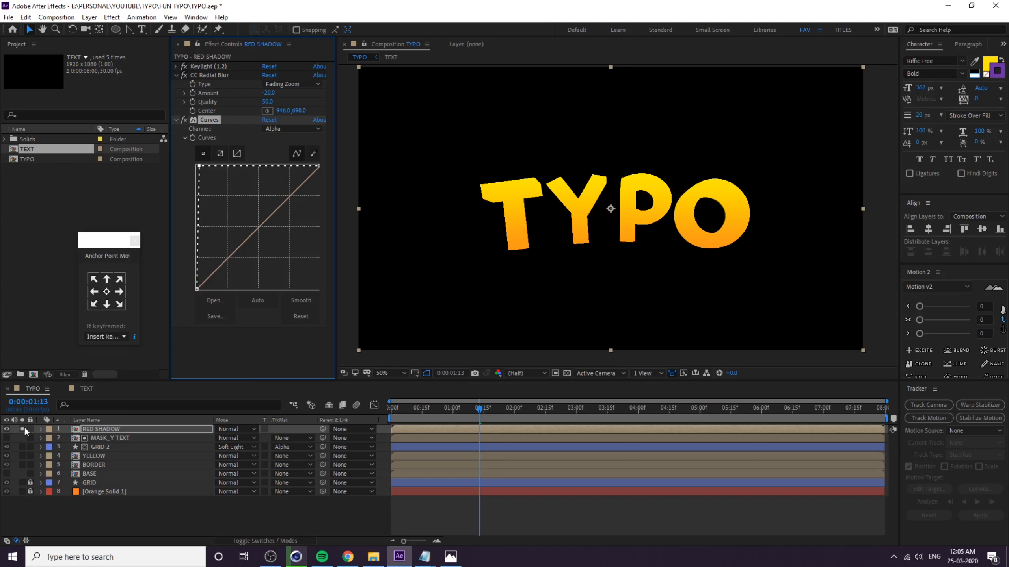
pyautogui.click(185, 120)
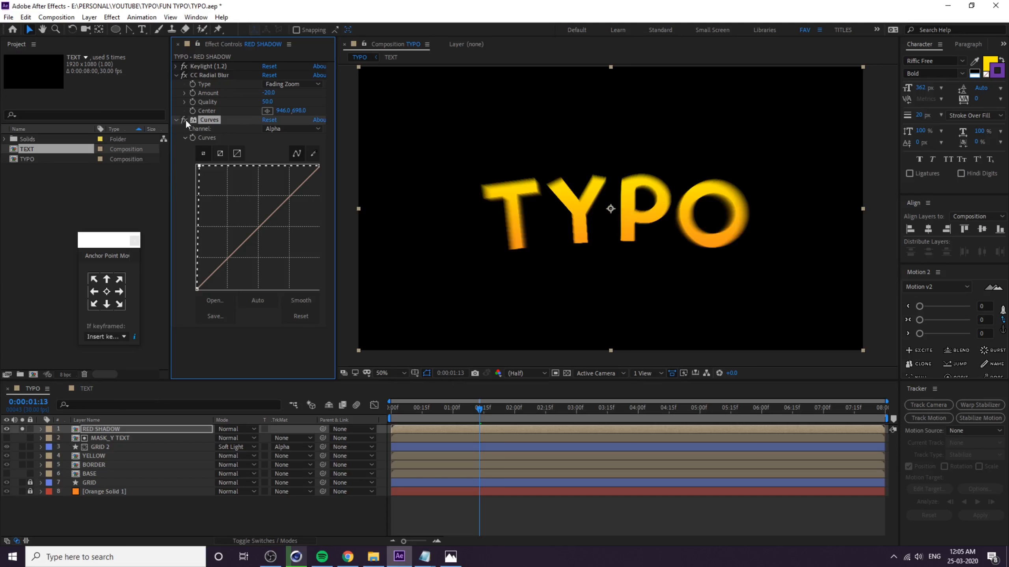
pyautogui.click(22, 430)
pyautogui.click(104, 426)
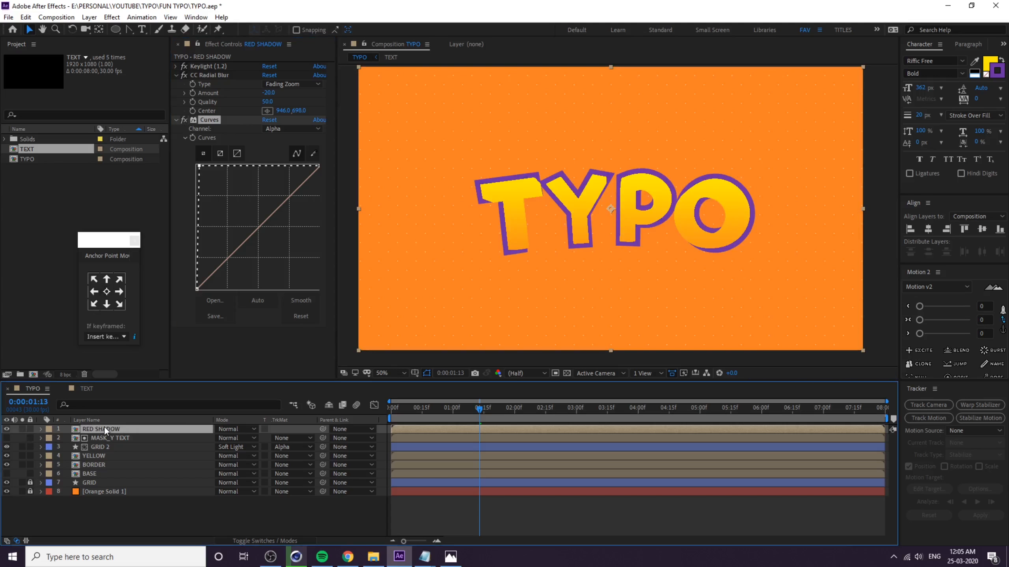
# Add the Fill effect from the Generate category to the RED SHADOW layer.
pyautogui.rightClick(104, 426)
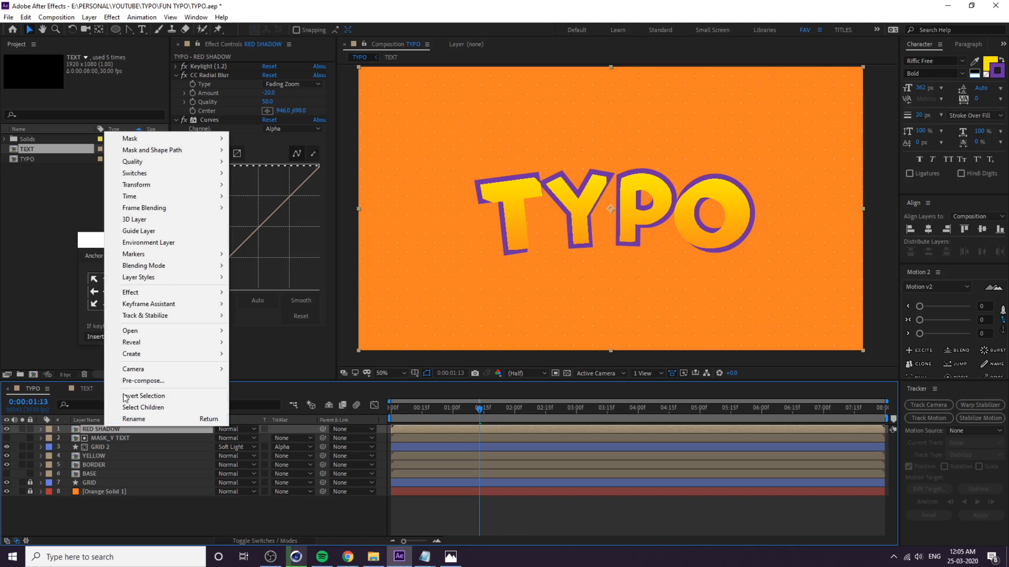
pyautogui.moveTo(137, 293)
pyautogui.moveTo(341, 330)
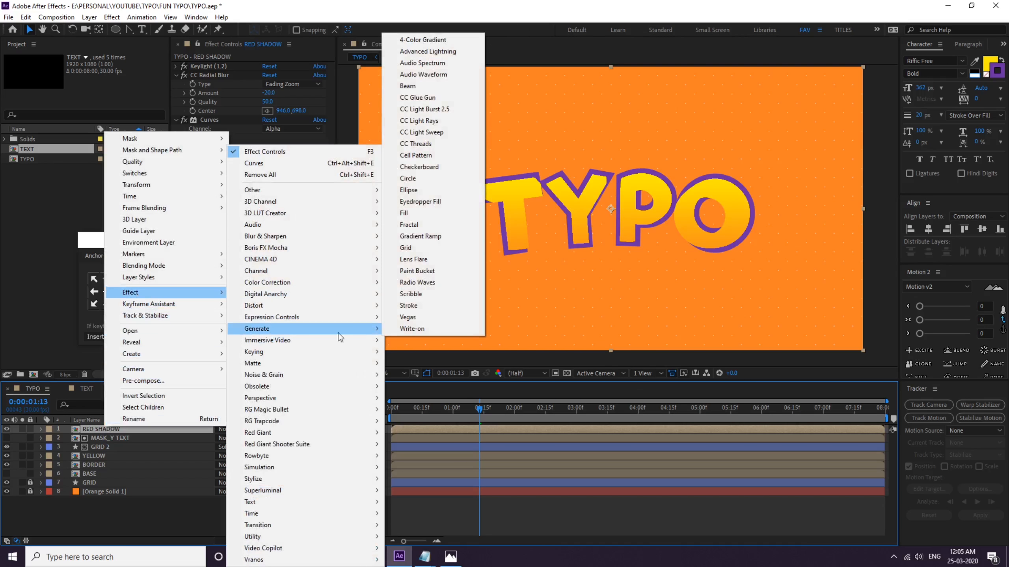
pyautogui.click(417, 214)
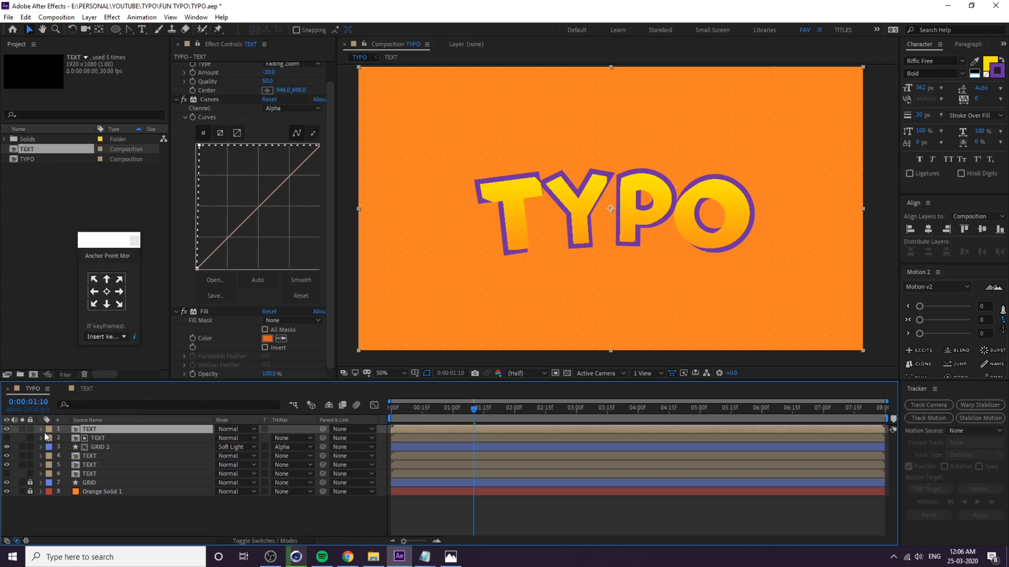
# Delete the layer styles from the RED SHADOW layer so the fill color covers the letters.
pyautogui.click(41, 429)
pyautogui.click(80, 457)
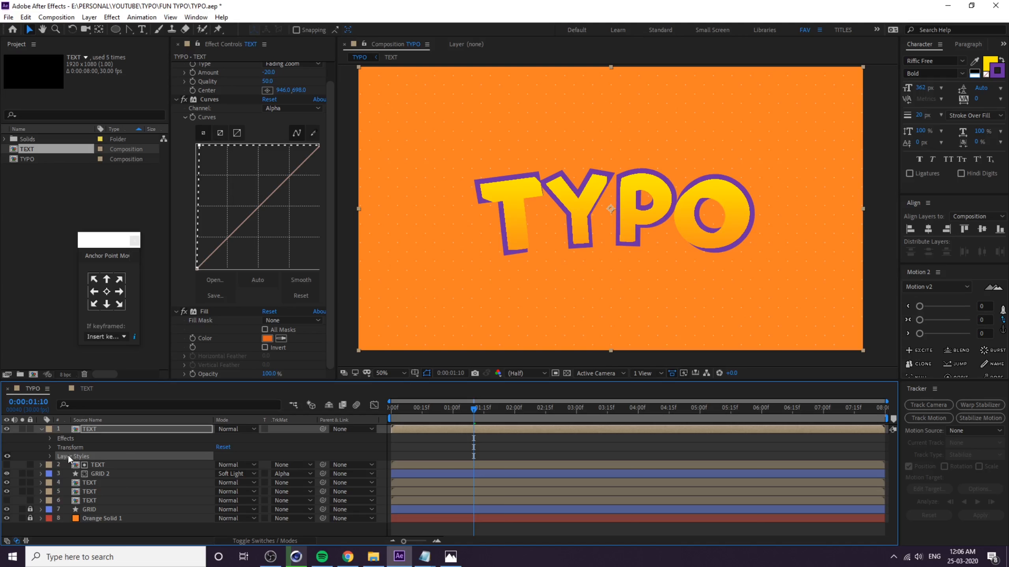
pyautogui.press('Delete')
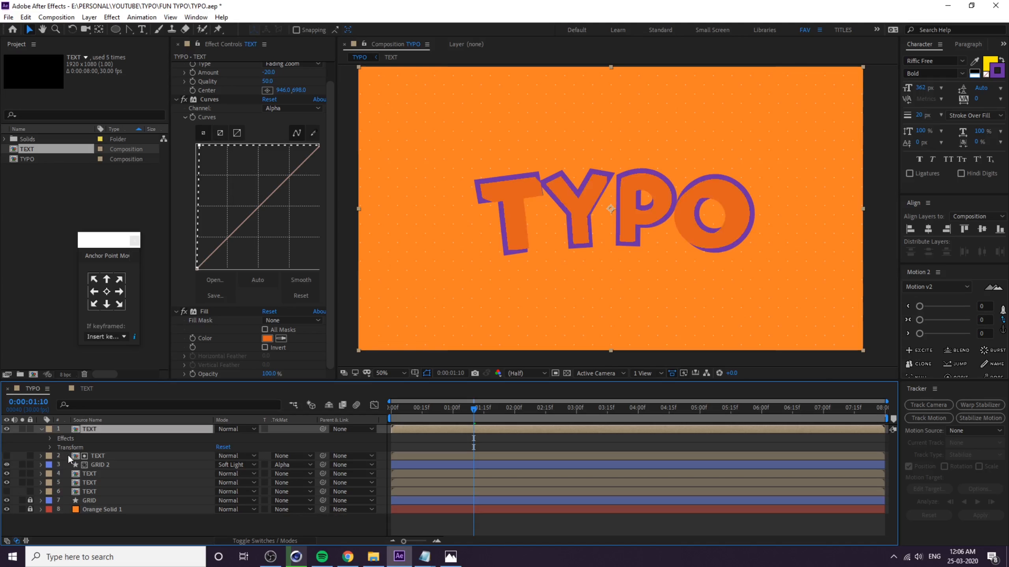
pyautogui.click(41, 429)
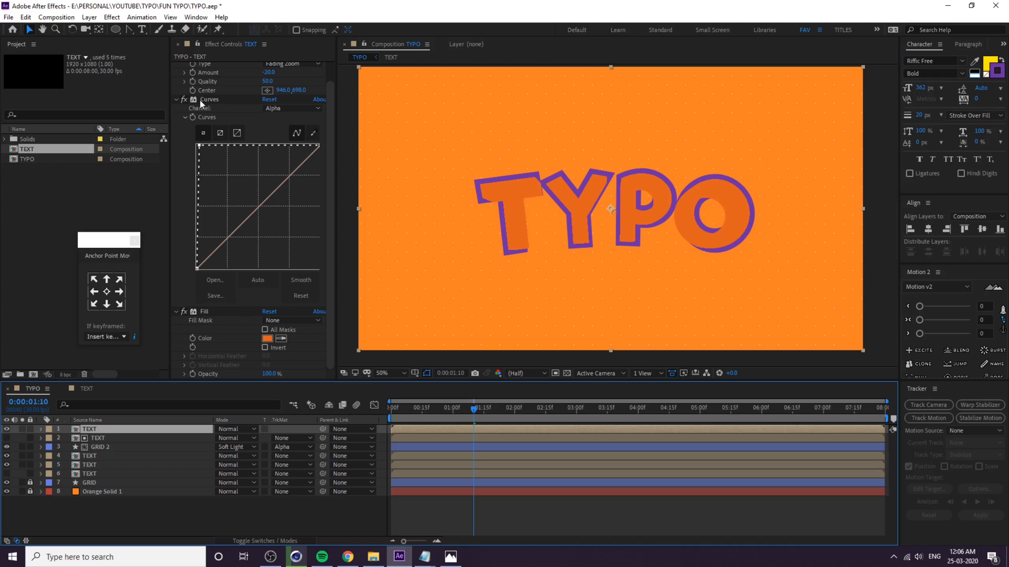
# Set the amount of CC Radial Blur on the RED SHADOW layer to -5.
pyautogui.click(175, 98)
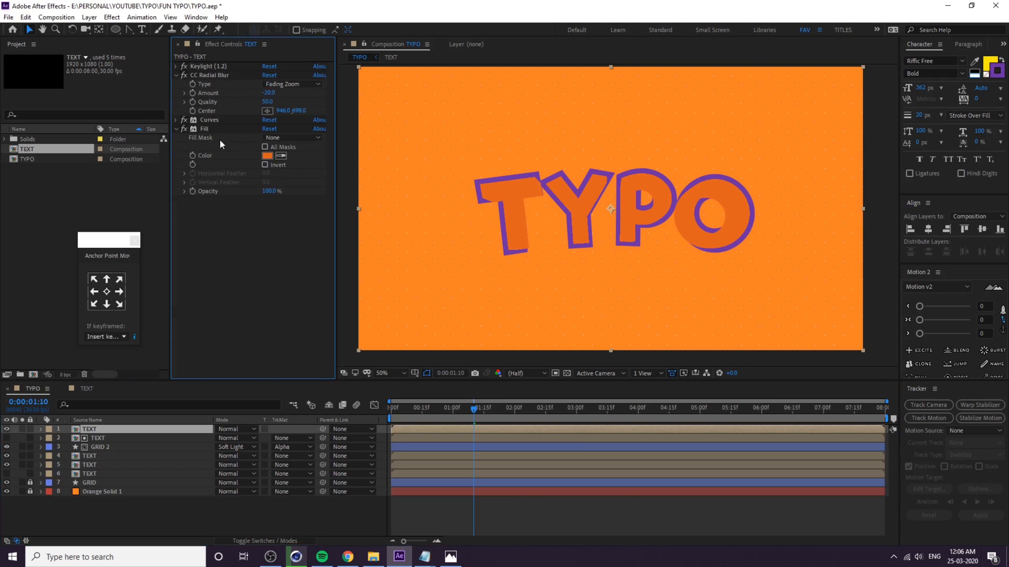
pyautogui.moveTo(270, 93); pyautogui.dragTo(280, 95)
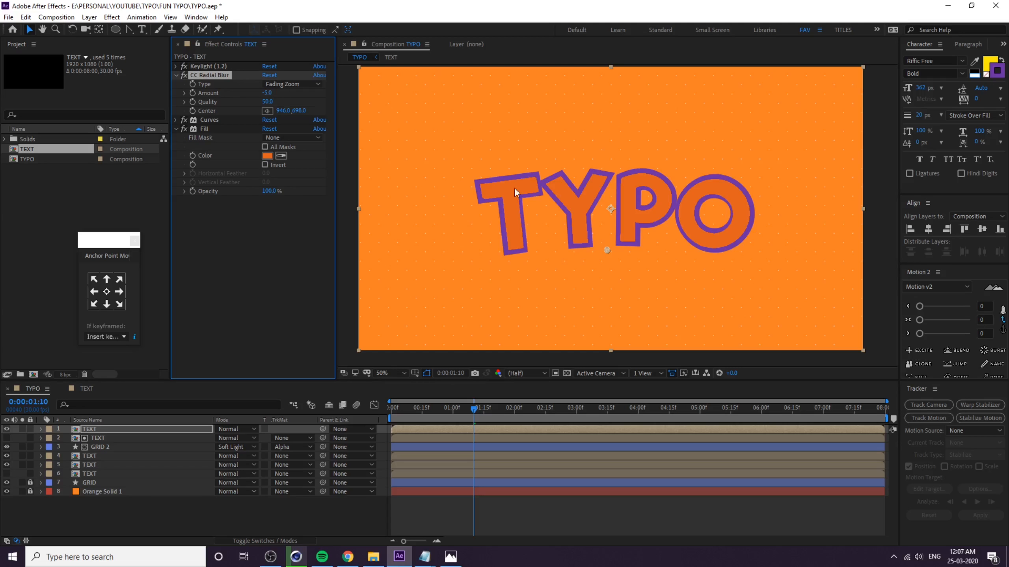
pyautogui.press(',')
pyautogui.press(',')
pyautogui.press('.')
pyautogui.press('.')
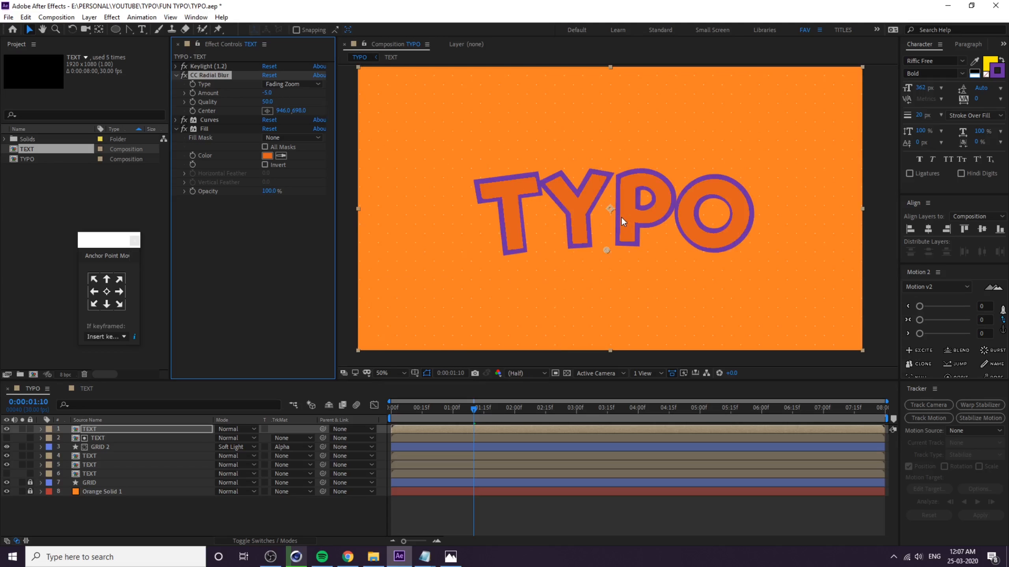
# Set the composition's preview resolution to Full.
pyautogui.click(531, 374)
pyautogui.click(531, 391)
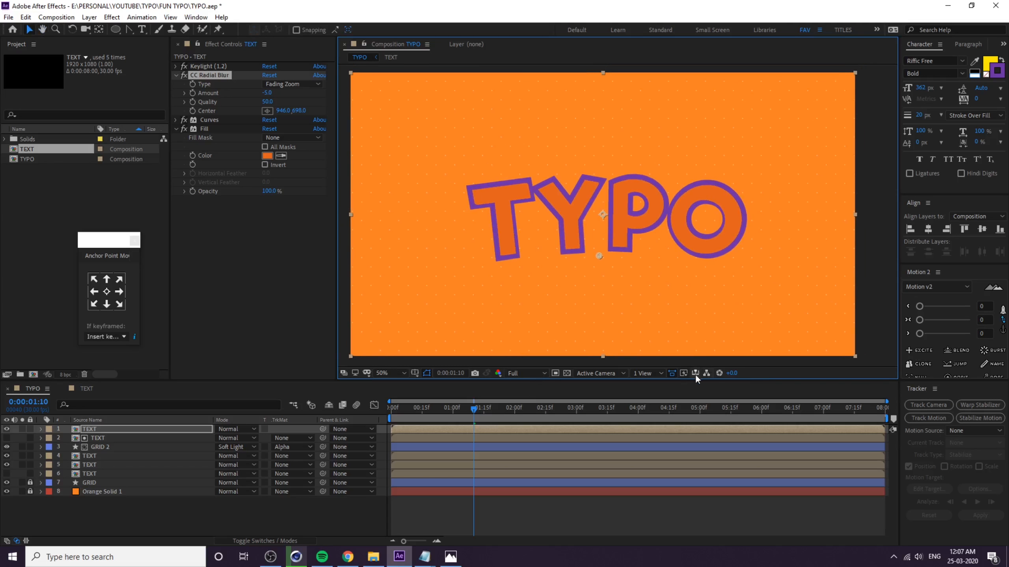
pyautogui.click(683, 373)
pyautogui.click(710, 385)
# Move the RED SHADOW layer directly below YELLOW and shift its radial blur center to about 968, 758.
pyautogui.moveTo(95, 429); pyautogui.dragTo(139, 460)
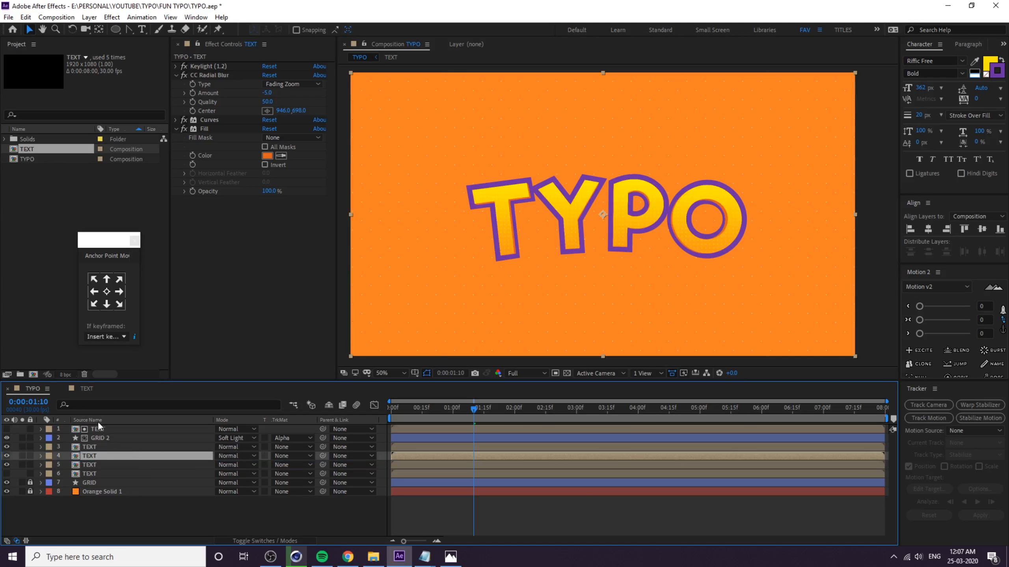
pyautogui.click(98, 421)
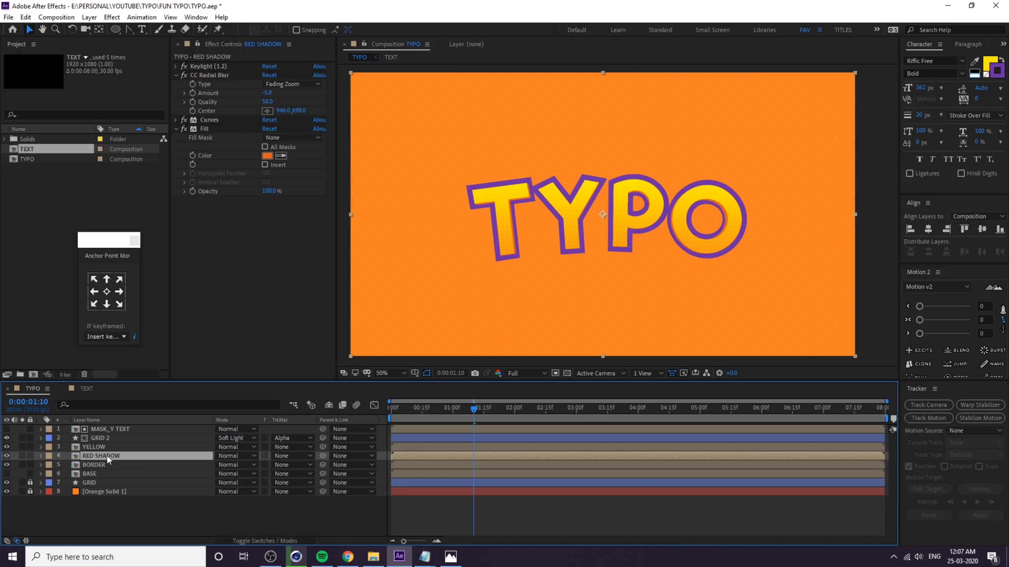
pyautogui.moveTo(107, 455); pyautogui.dragTo(109, 455)
pyautogui.click(214, 76)
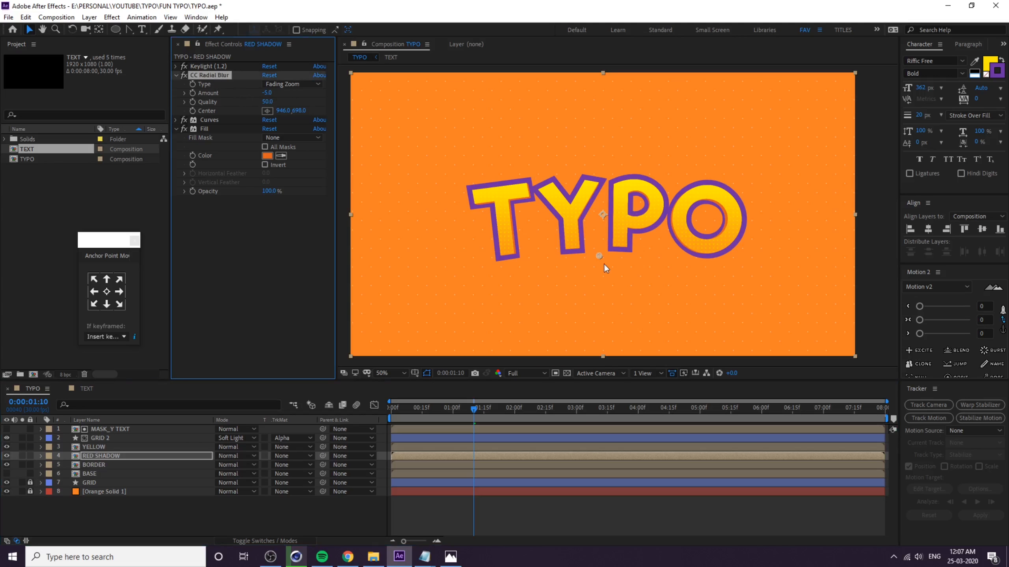
pyautogui.moveTo(599, 256)
pyautogui.mouseDown()
pyautogui.moveTo(615, 262)
pyautogui.moveTo(598, 273)
pyautogui.mouseUp()
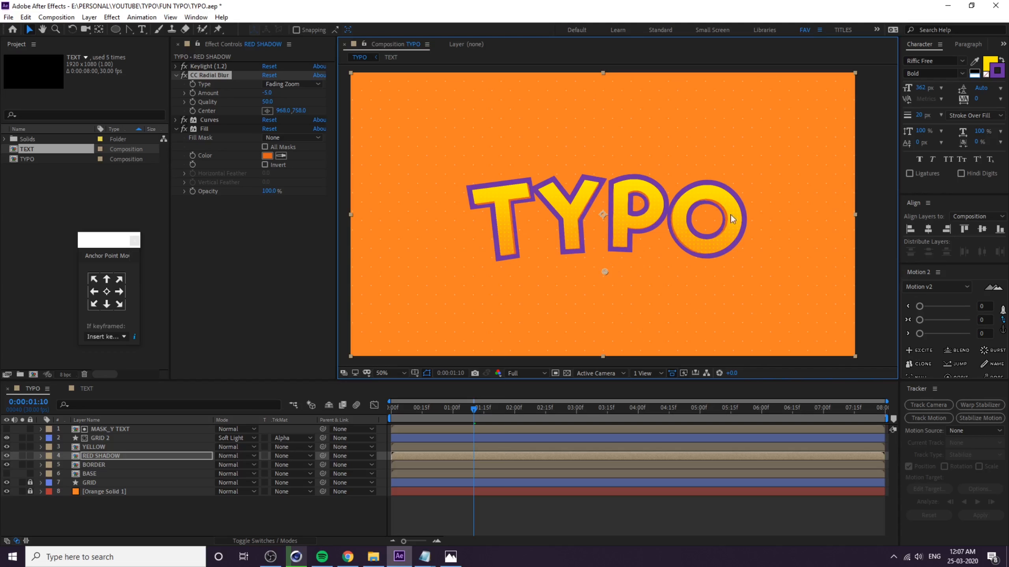
# Duplicate the RED SHADOW layer and rename the copy as VILOT SHADOW.
pyautogui.click(112, 457)
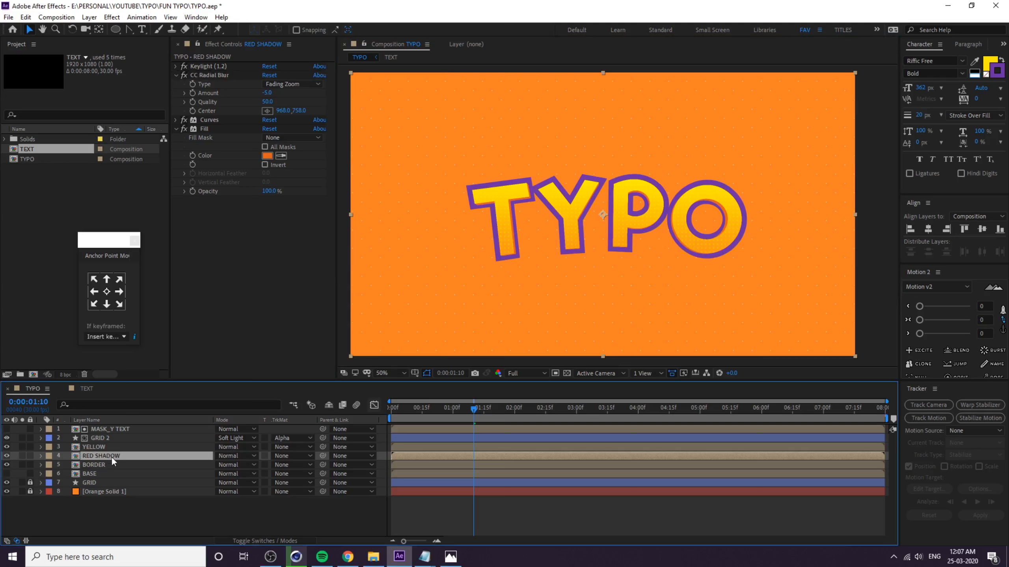
pyautogui.hotkey('ctrl', 'd')
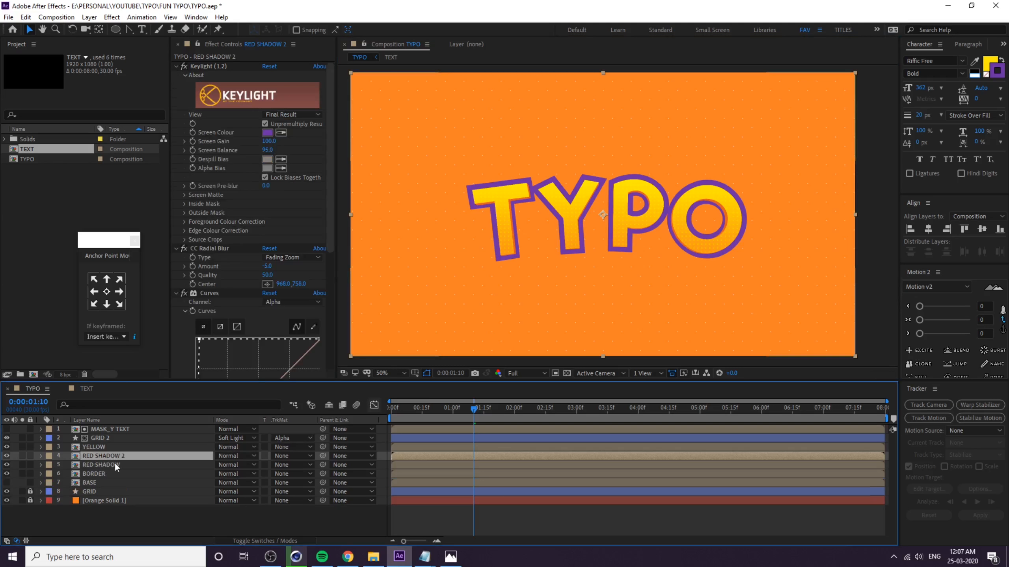
pyautogui.rightClick(114, 455)
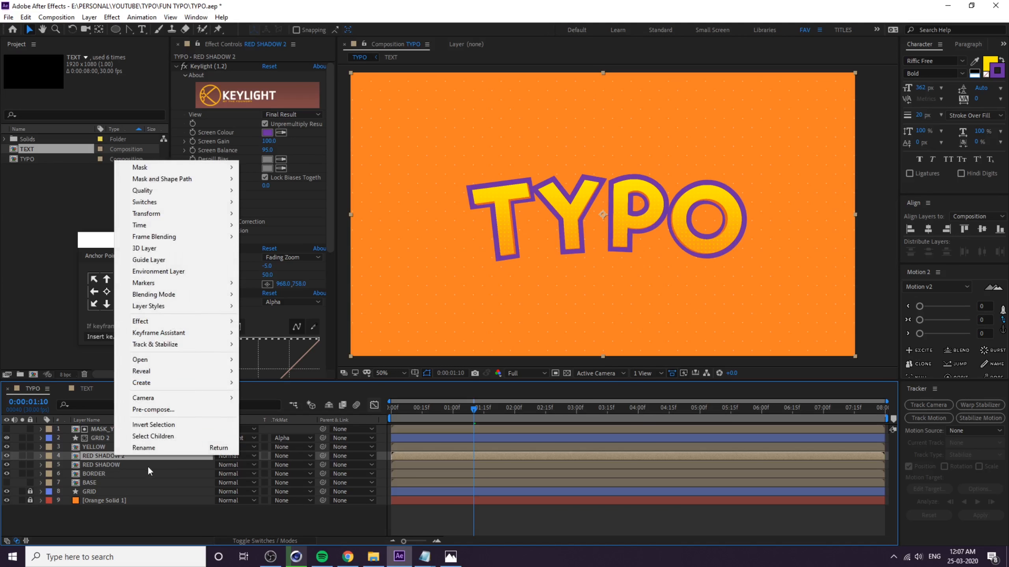
pyautogui.click(145, 453)
pyautogui.click(129, 456)
pyautogui.press('BackSpace')
pyautogui.press('BackSpace')
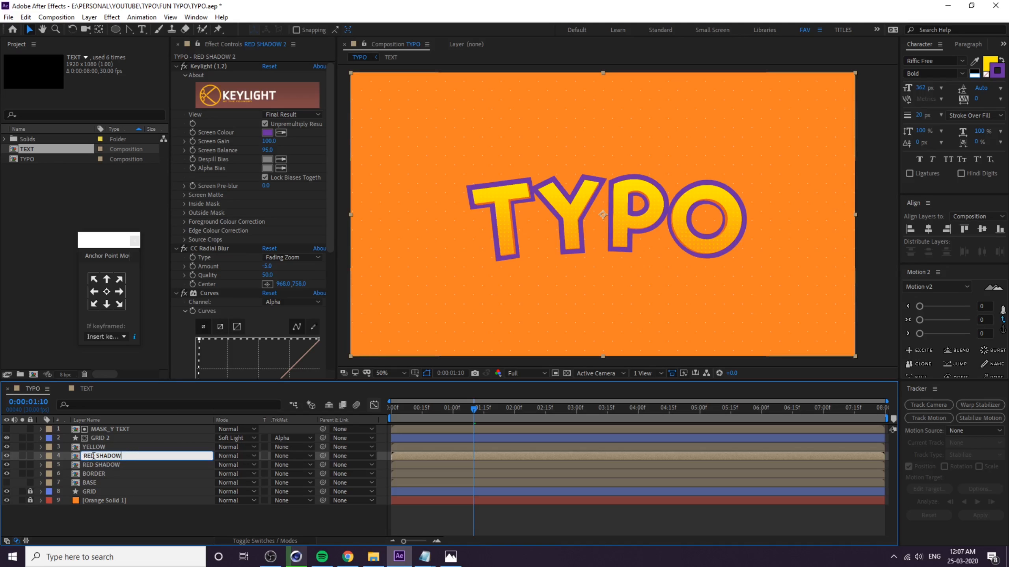
pyautogui.moveTo(96, 456); pyautogui.dragTo(63, 464)
pyautogui.write('VILOT')
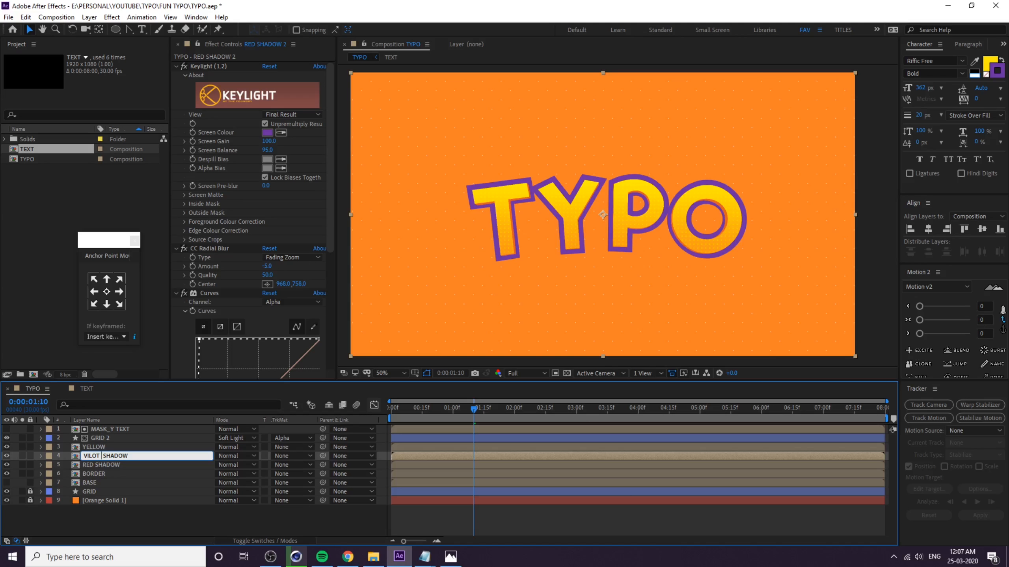
pyautogui.press('Return')
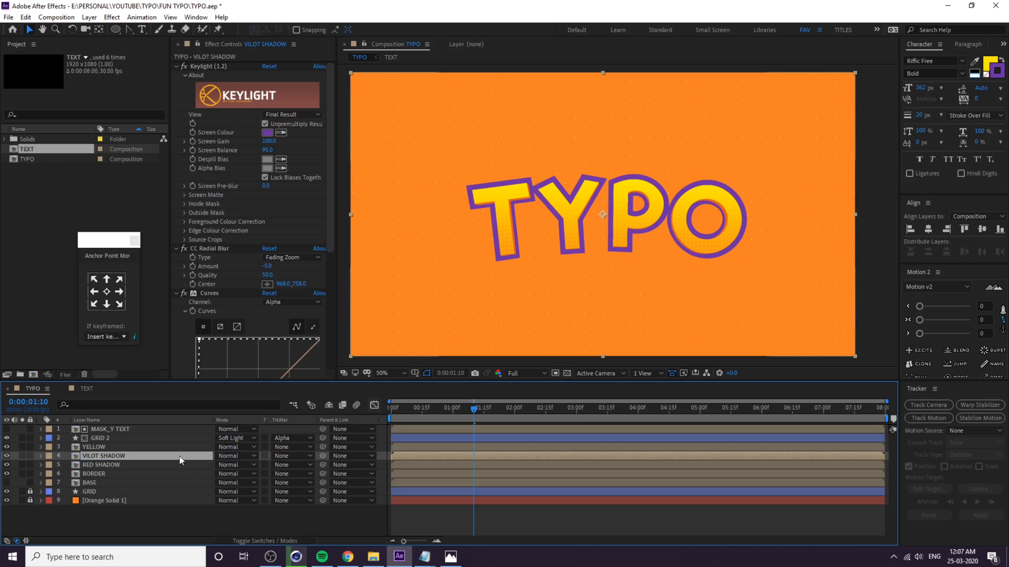
# Move the VILOT SHADOW layer below RED SHADOW and set its Fill color to dark purple 361457.
pyautogui.moveTo(110, 454); pyautogui.dragTo(111, 468)
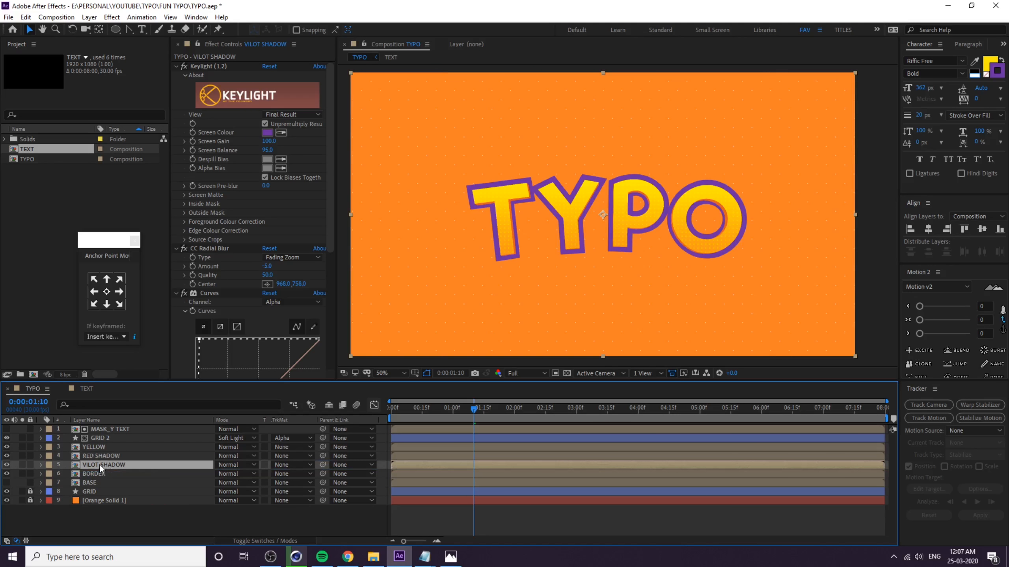
pyautogui.scroll(-8, 209, 294)
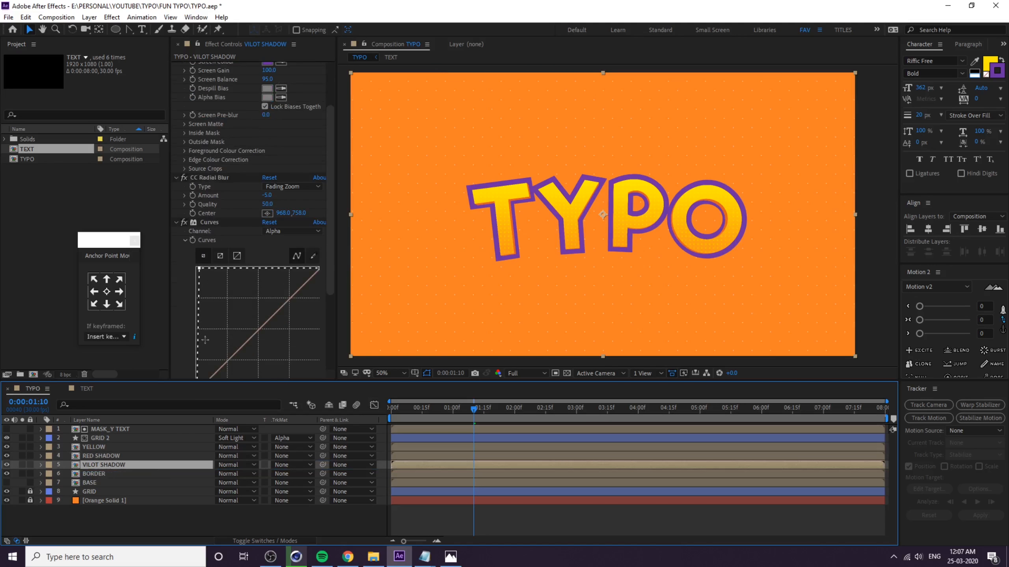
pyautogui.click(201, 313)
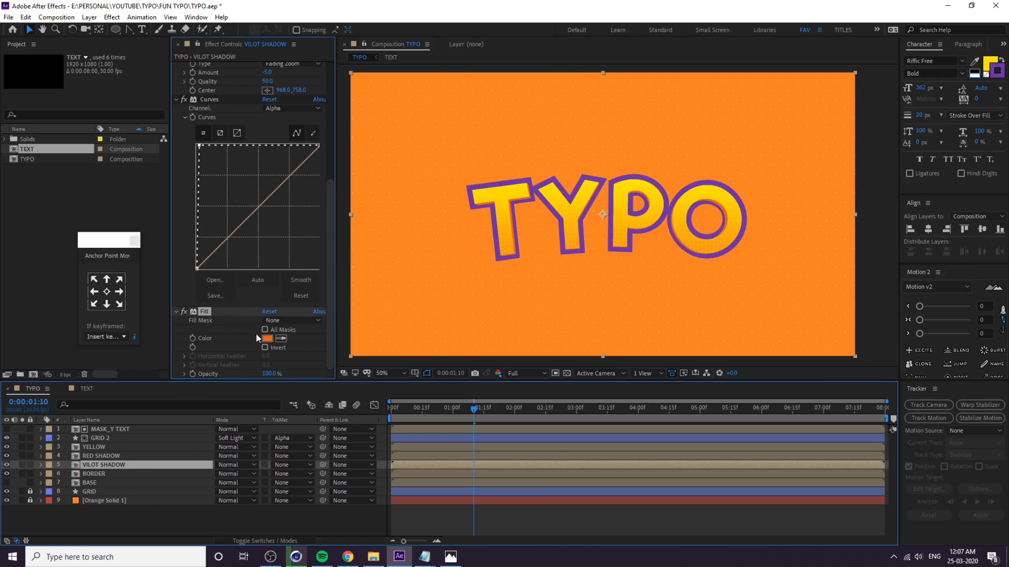
pyautogui.click(281, 338)
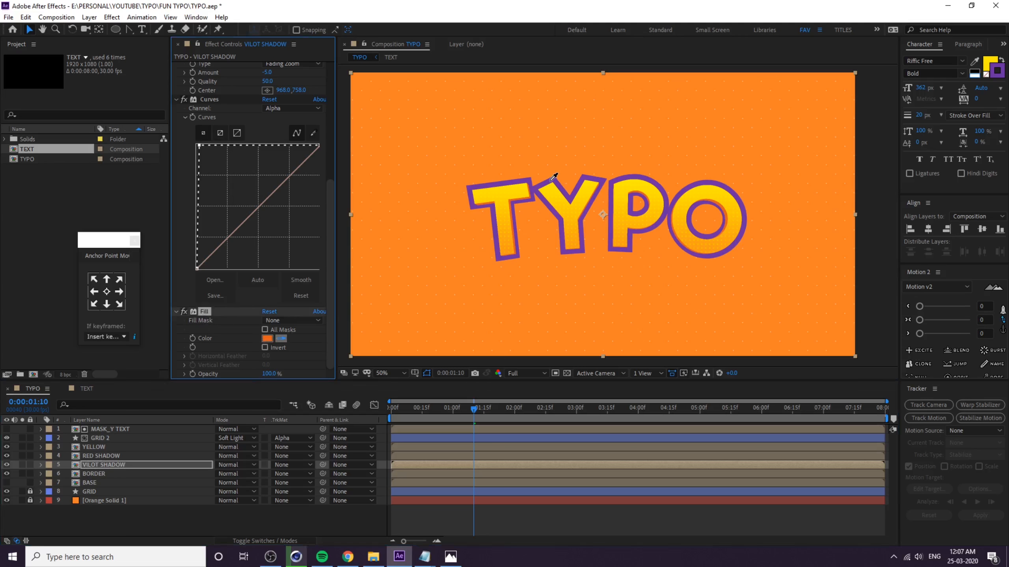
pyautogui.click(556, 190)
pyautogui.click(267, 338)
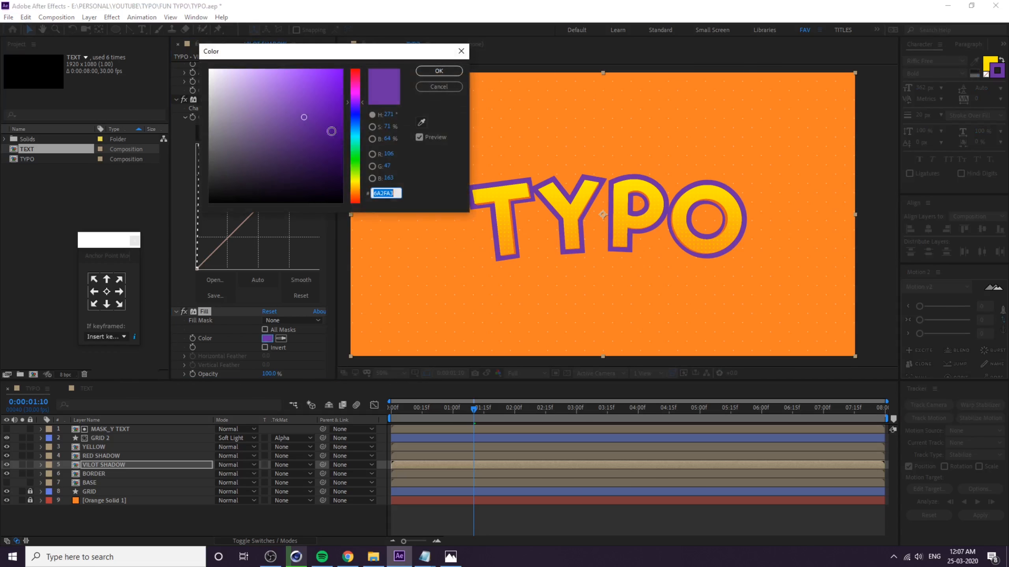
pyautogui.click(309, 132)
pyautogui.click(311, 157)
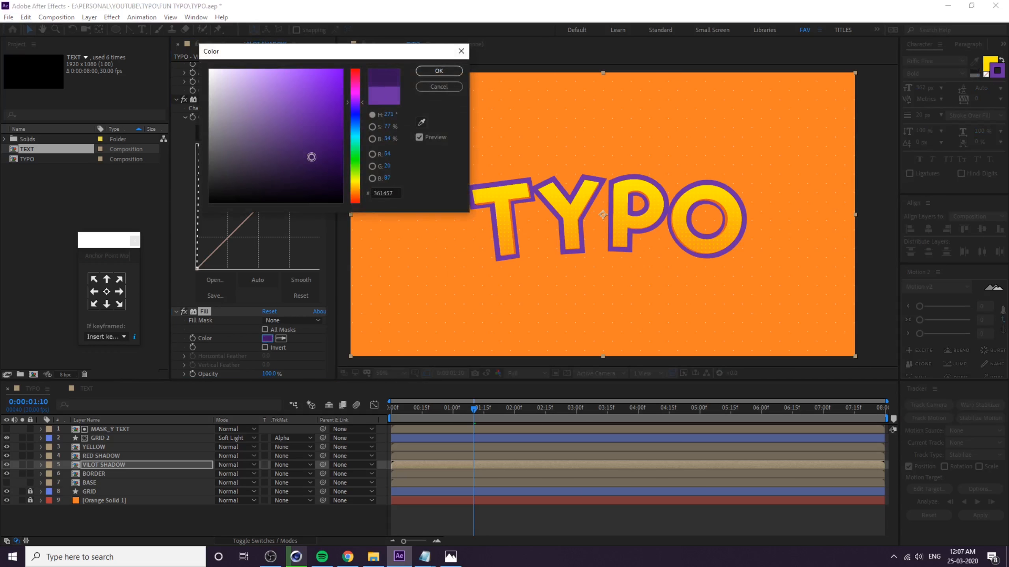
pyautogui.click(422, 73)
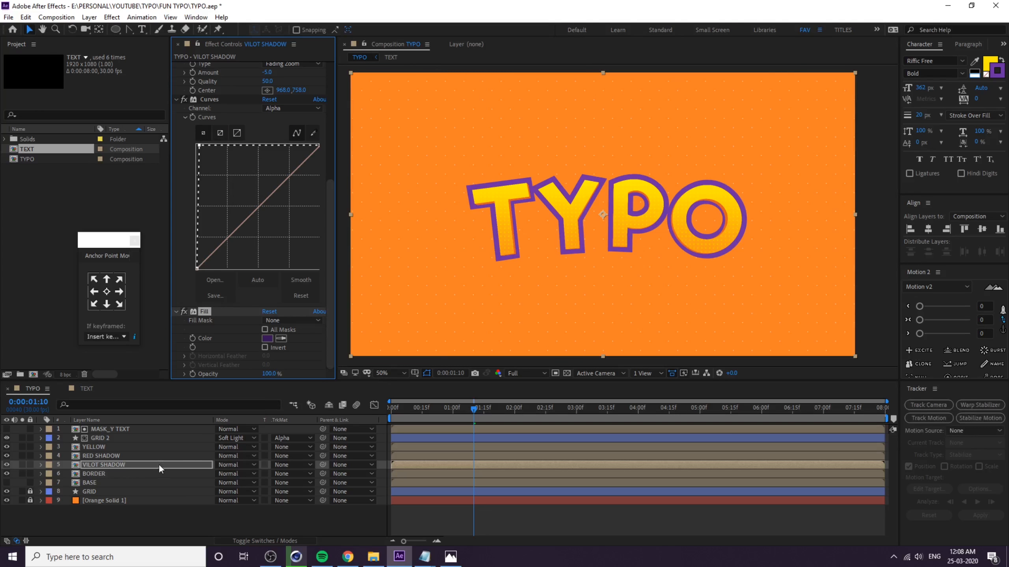
# Set the VILOT SHADOW layer's radial blur amount to -6 and move its center above the letters, to about 1150, 358.
pyautogui.scroll(3, 221, 127)
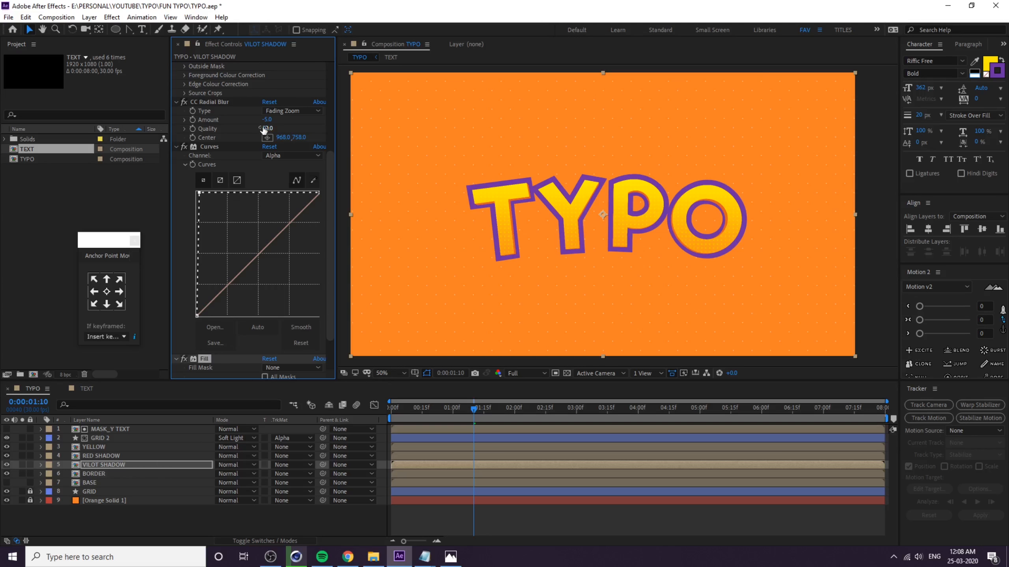
pyautogui.click(176, 147)
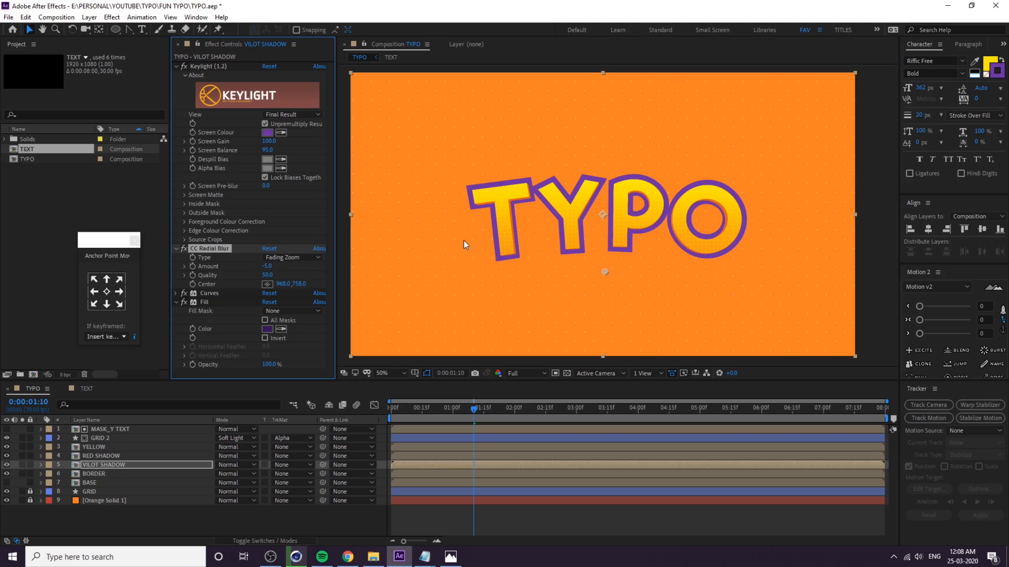
pyautogui.moveTo(607, 272); pyautogui.dragTo(521, 275)
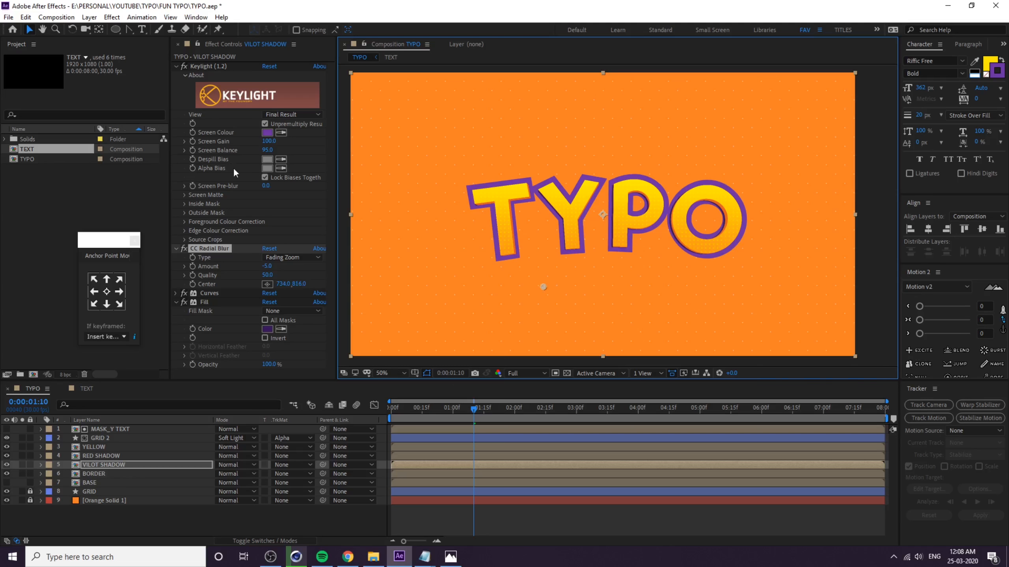
pyautogui.click(262, 266)
pyautogui.moveTo(260, 266); pyautogui.dragTo(263, 266)
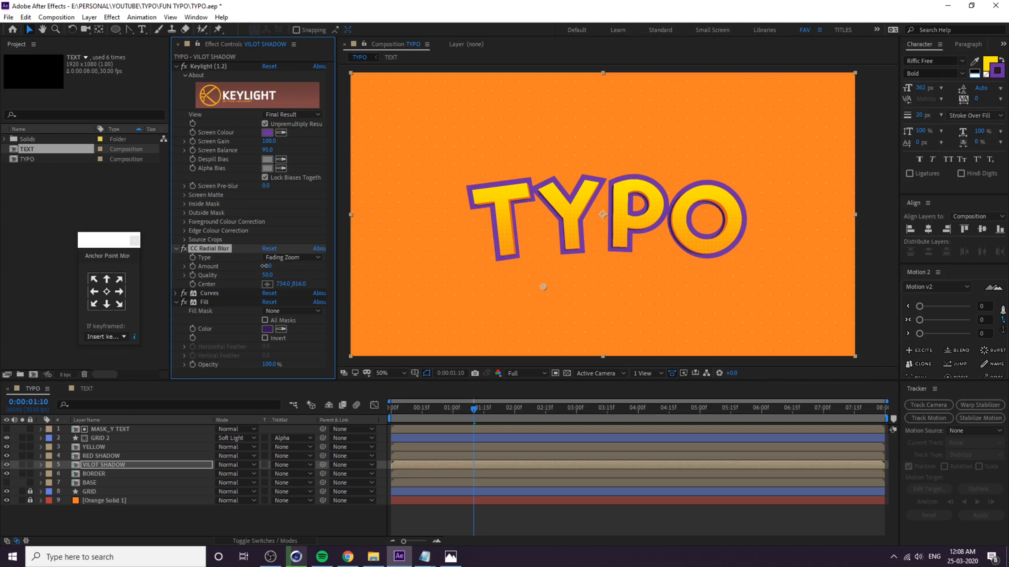
pyautogui.moveTo(545, 287)
pyautogui.mouseDown()
pyautogui.moveTo(597, 286)
pyautogui.moveTo(582, 295)
pyautogui.moveTo(687, 281)
pyautogui.moveTo(696, 197)
pyautogui.moveTo(715, 183)
pyautogui.moveTo(675, 167)
pyautogui.moveTo(658, 183)
pyautogui.moveTo(653, 170)
pyautogui.mouseUp()
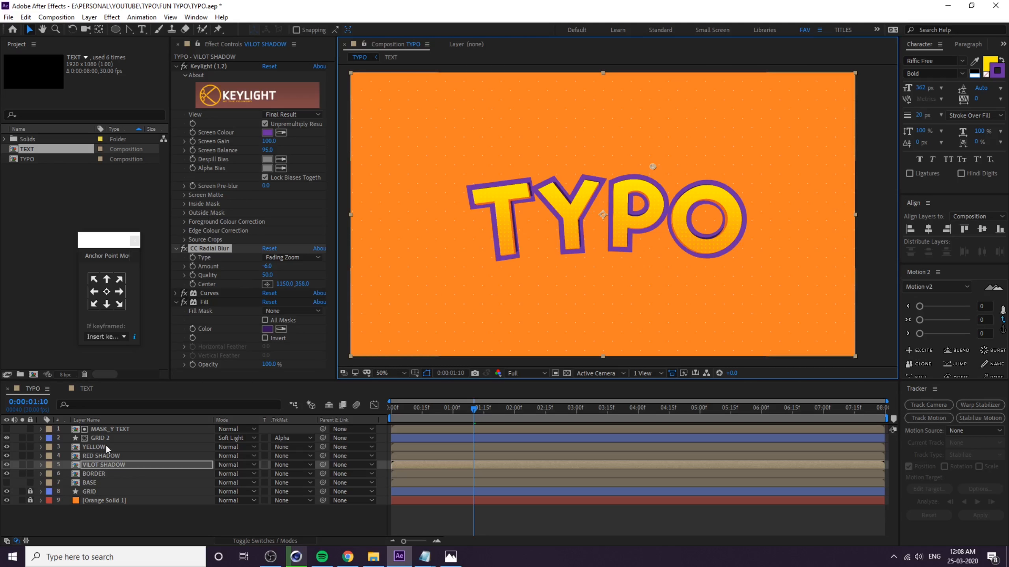
# Duplicate the BORDER layer and rename the copy as WHITE LINE.
pyautogui.click(108, 456)
pyautogui.click(109, 481)
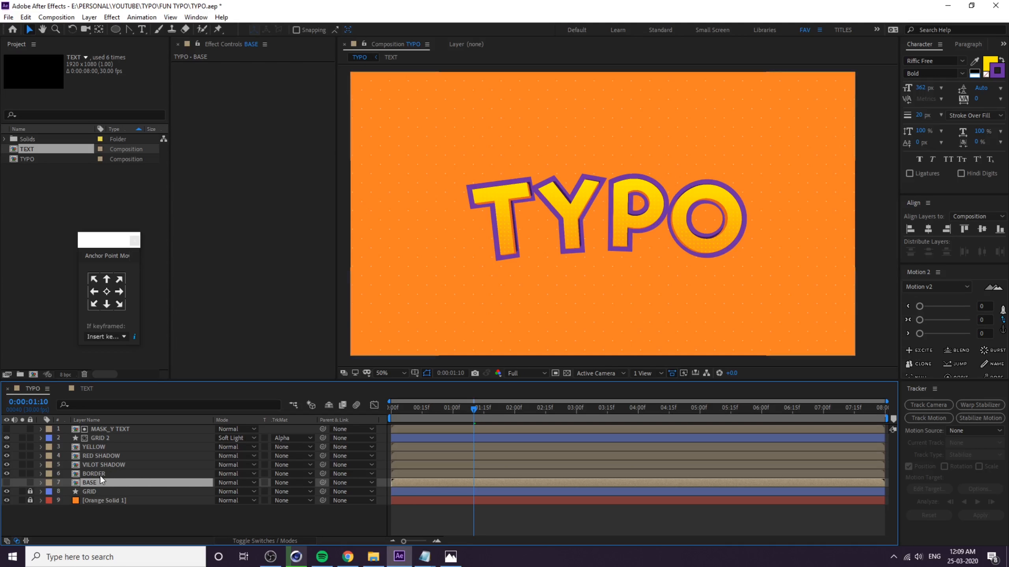
pyautogui.click(99, 475)
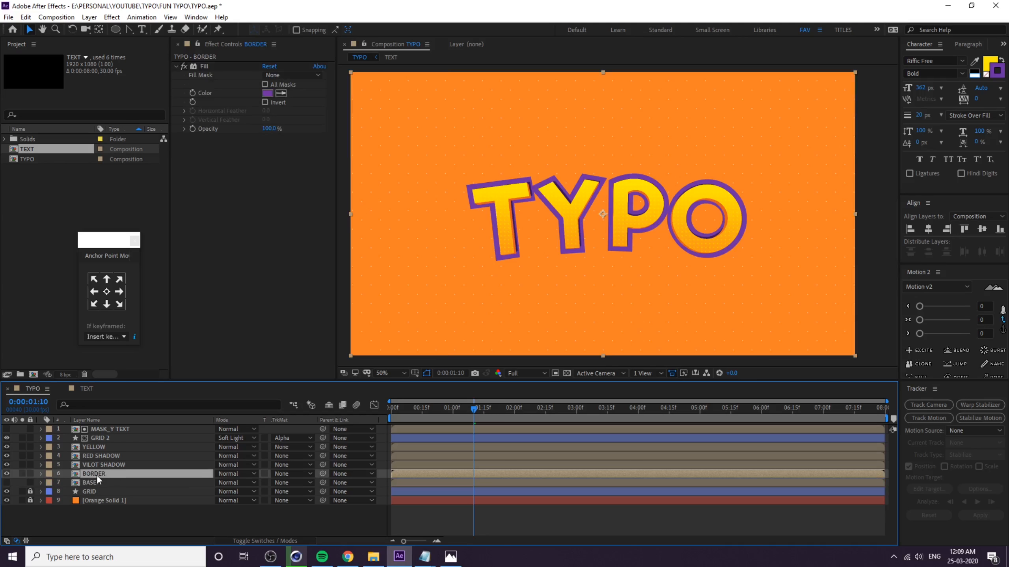
pyautogui.hotkey('ctrl', 'd')
pyautogui.rightClick(98, 475)
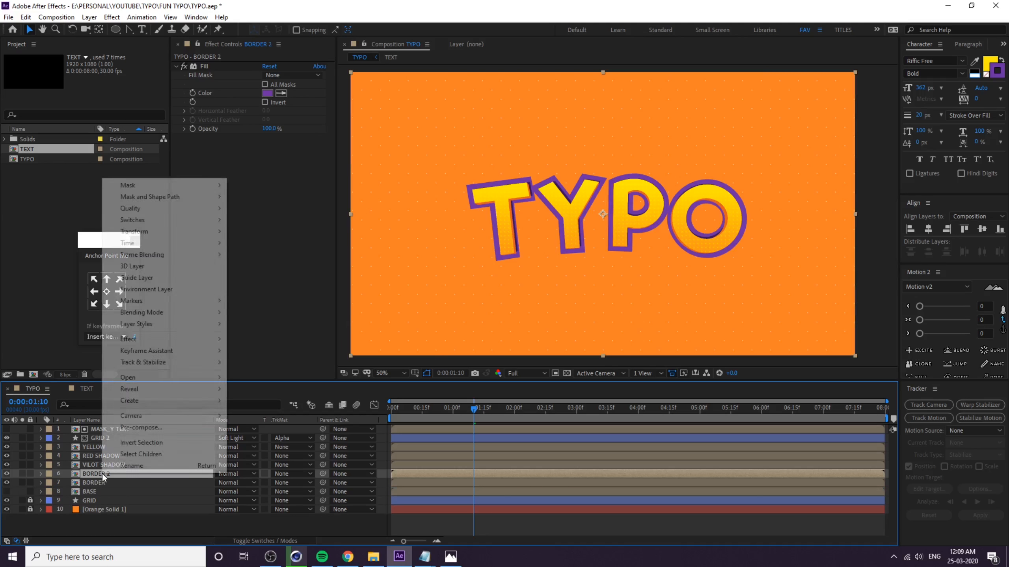
pyautogui.click(131, 466)
pyautogui.write('S')
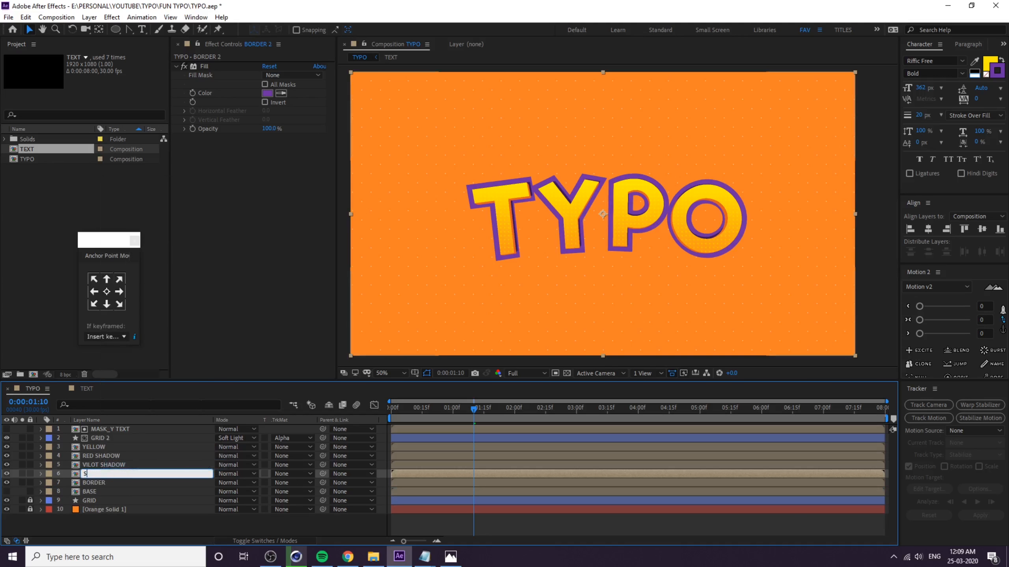
pyautogui.press('BackSpace')
pyautogui.write('WHITE LINE')
pyautogui.press('Return')
# Move WHITE LINE to the top of the layer stack and apply Keylight (1.2) with the letters' purple as Screen Colour.
pyautogui.moveTo(110, 474); pyautogui.dragTo(108, 426)
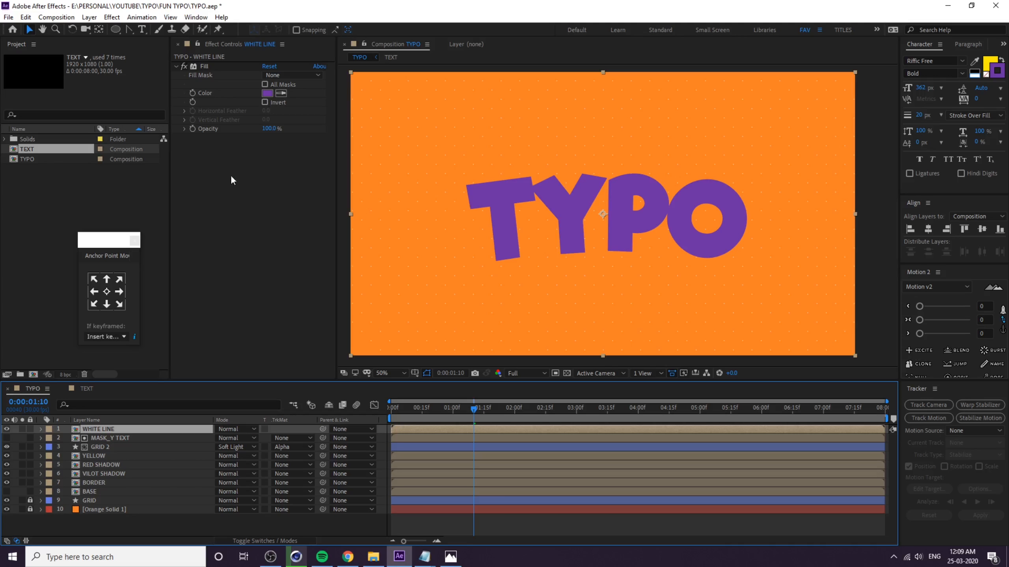
pyautogui.click(112, 17)
pyautogui.moveTo(155, 231)
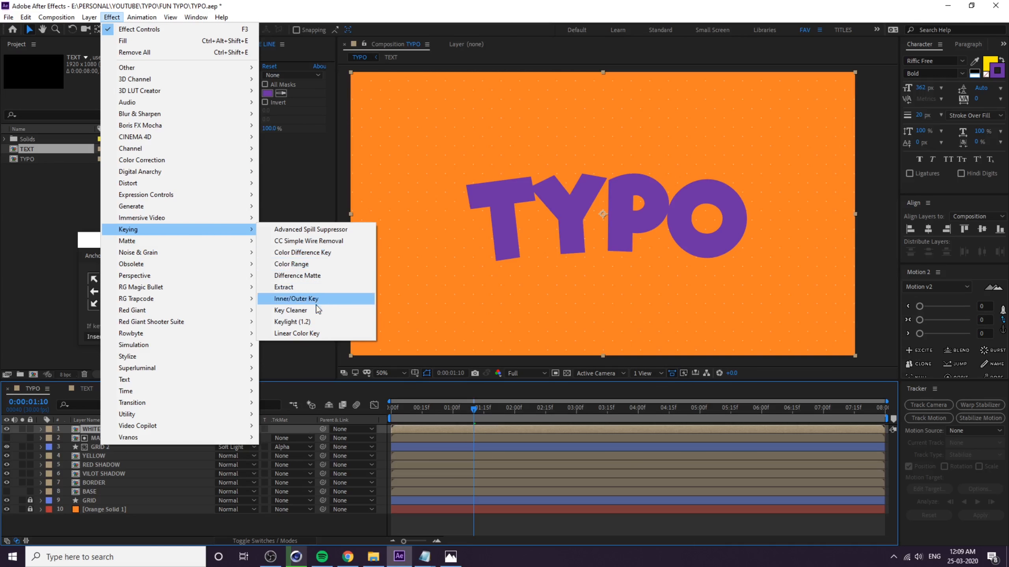
pyautogui.click(311, 323)
pyautogui.click(281, 204)
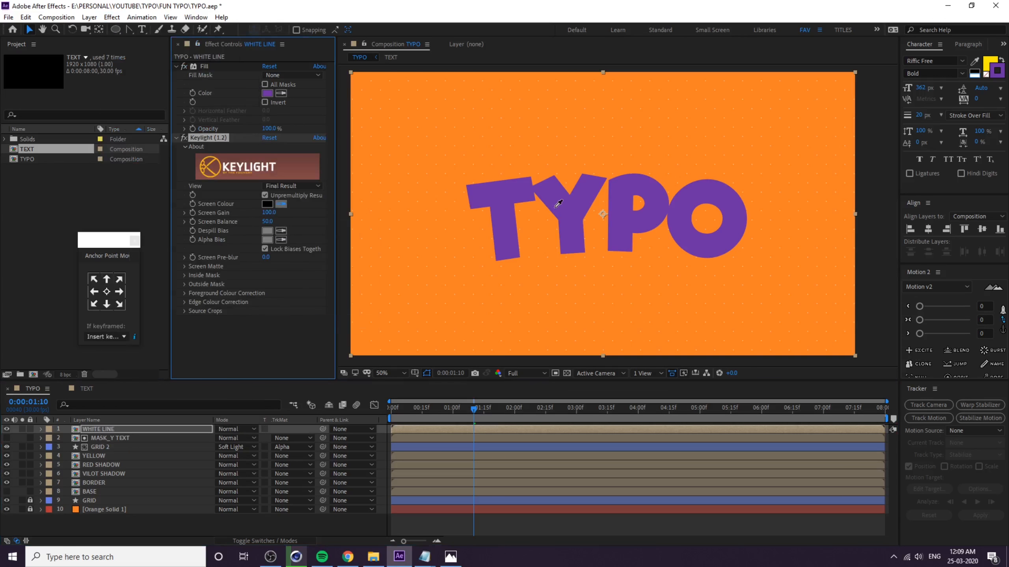
pyautogui.click(513, 190)
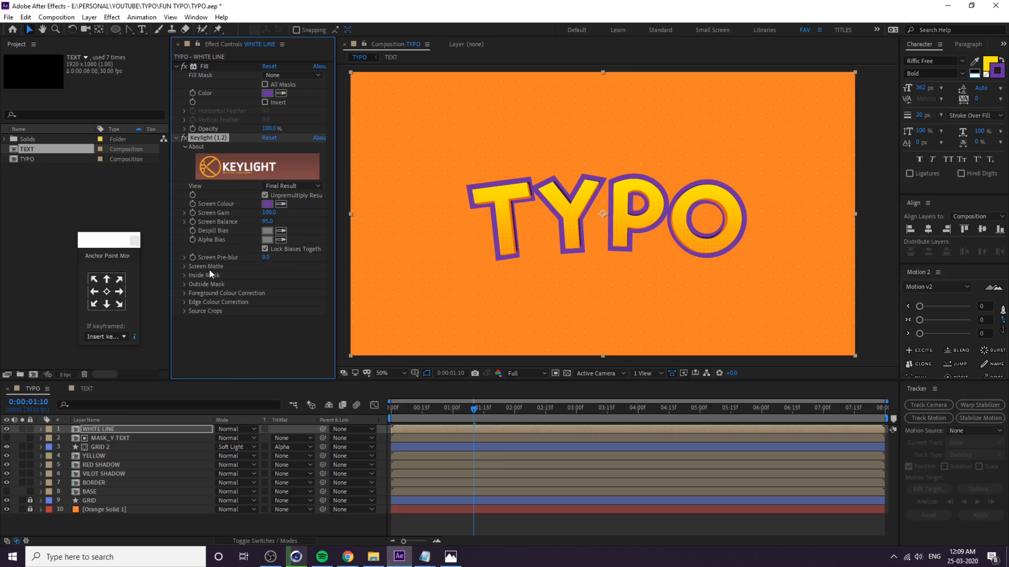
# Set the Keylight screen matte's Replace Colour to white ffffff and its Replace Method to Hard Colour.
pyautogui.click(184, 267)
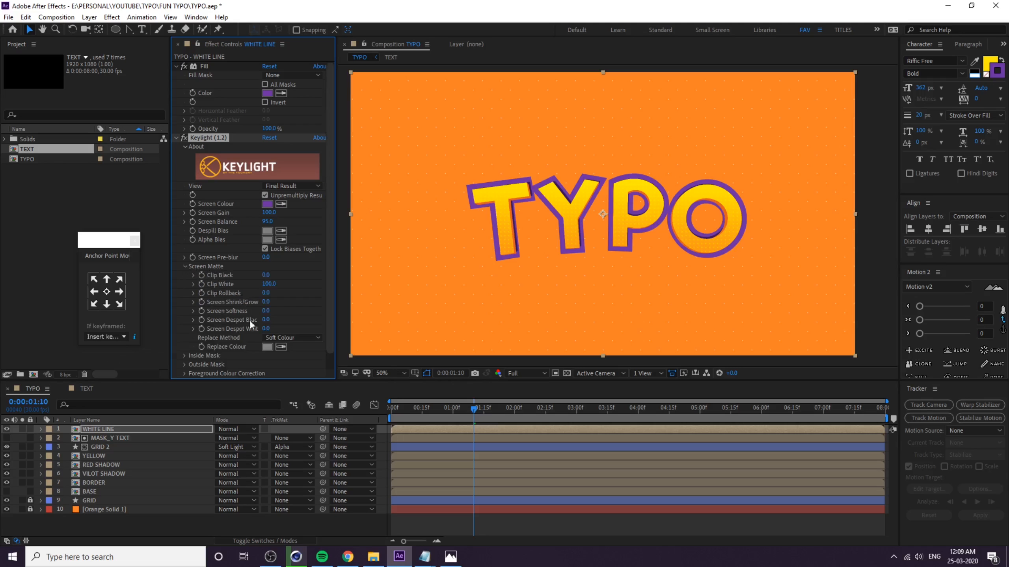
pyautogui.click(268, 346)
pyautogui.write('ffffff')
pyautogui.click(437, 72)
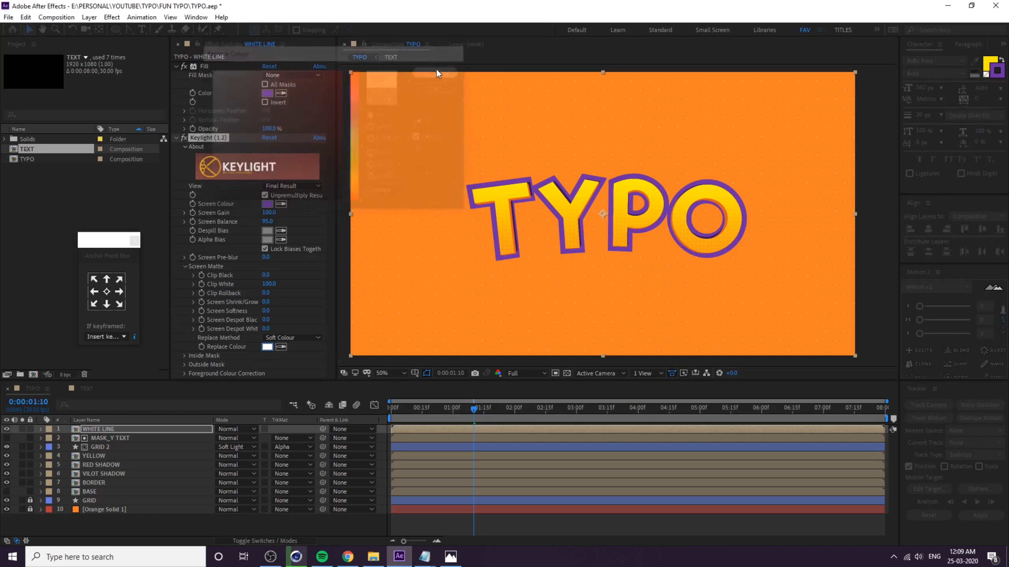
pyautogui.click(292, 338)
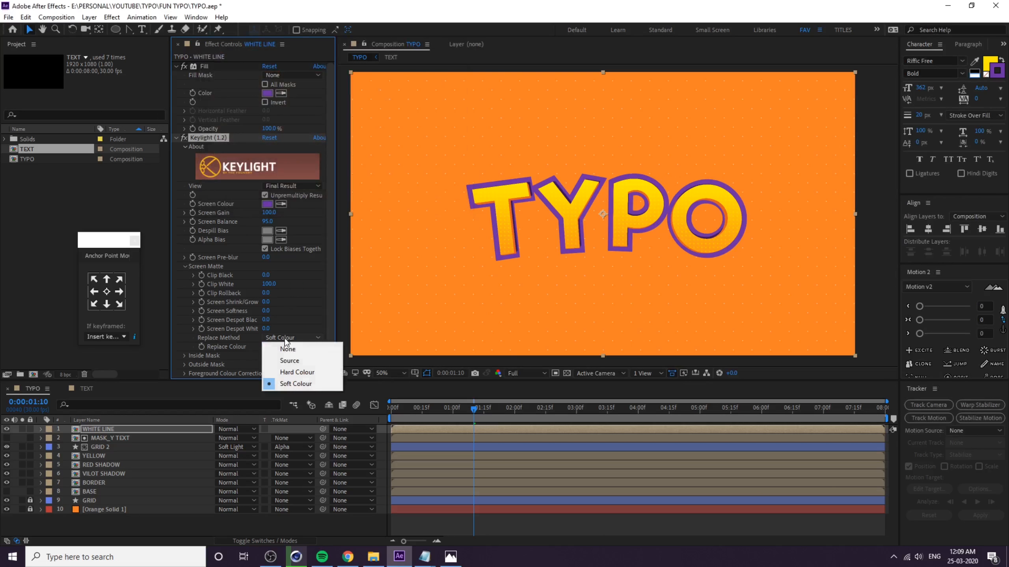
pyautogui.click(297, 373)
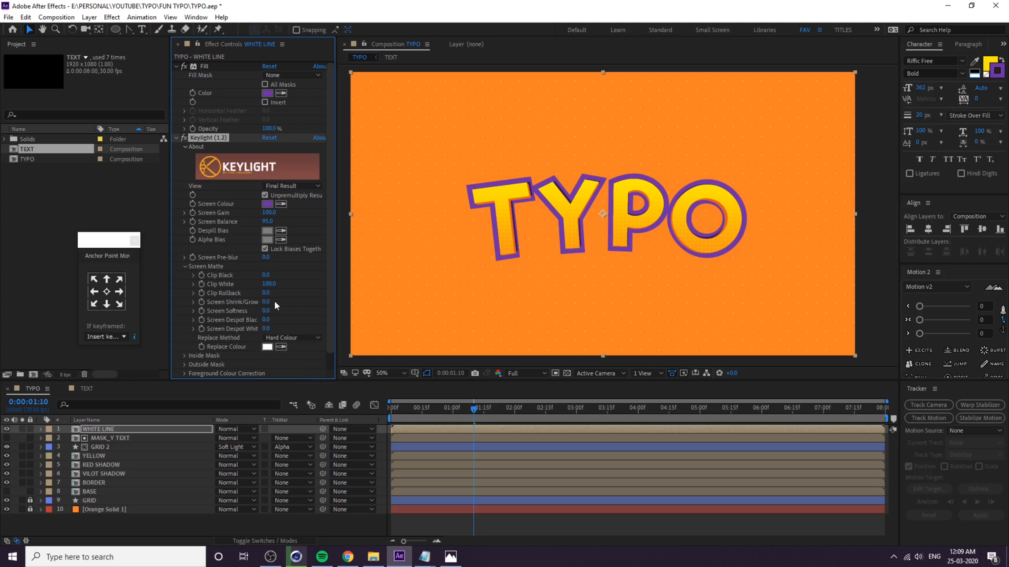
# Set Keylight's Screen Shrink/Grow to -4.7 and delete the Fill effect from WHITE LINE.
pyautogui.moveTo(265, 302)
pyautogui.mouseDown()
pyautogui.moveTo(292, 301)
pyautogui.moveTo(249, 302)
pyautogui.mouseUp()
pyautogui.moveTo(244, 301); pyautogui.dragTo(242, 302)
pyautogui.click(204, 66)
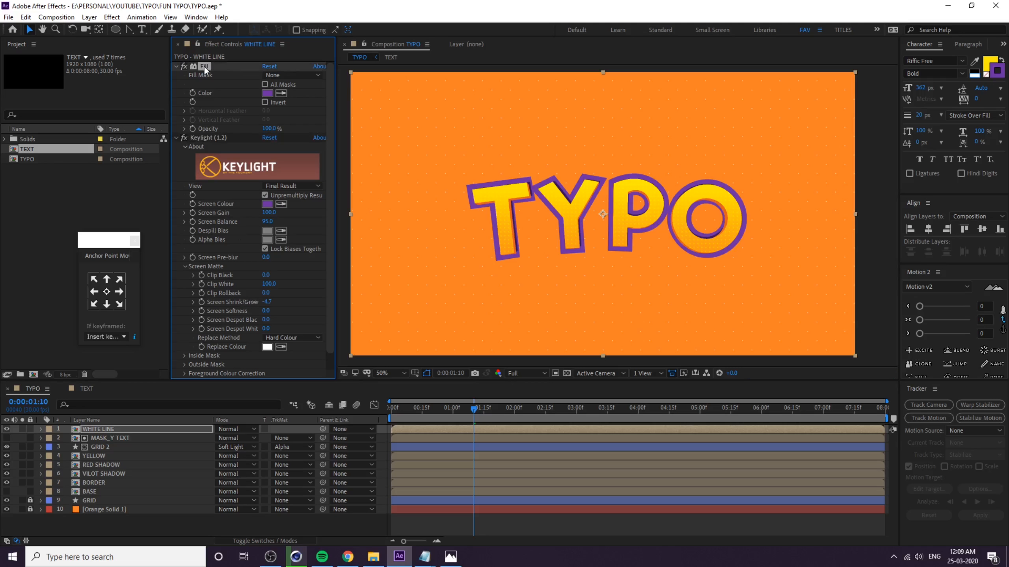
pyautogui.press('Delete')
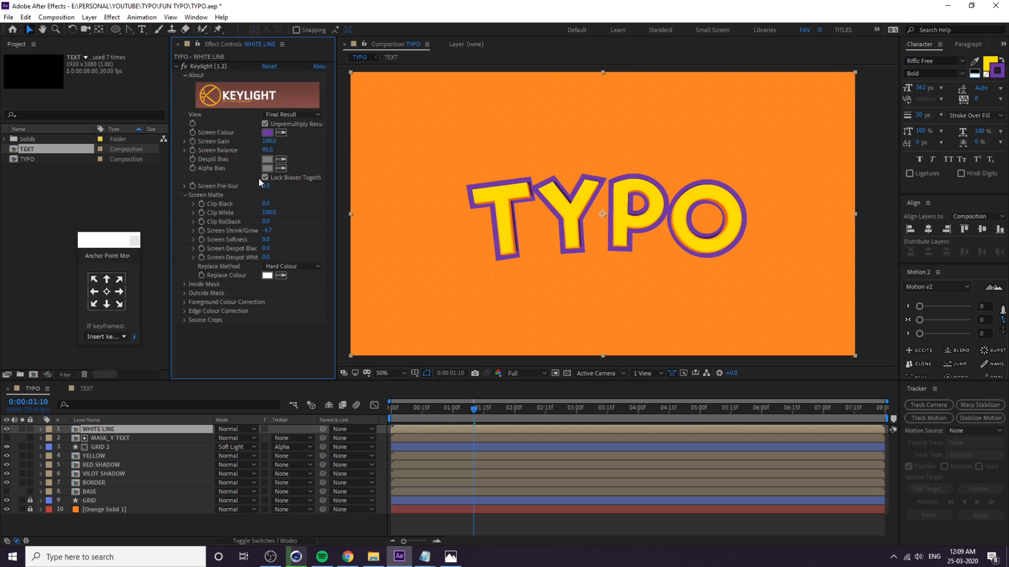
# Try the letters' yellow as Keylight's Screen Colour with Screen Shrink/Grow at 3.2.
pyautogui.click(279, 133)
pyautogui.click(506, 199)
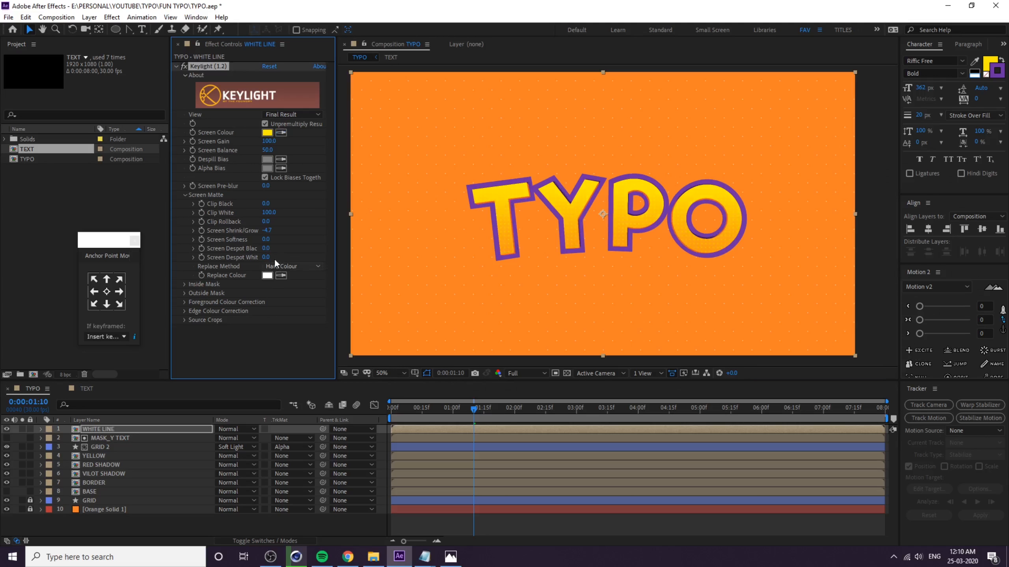
pyautogui.moveTo(265, 230)
pyautogui.mouseDown()
pyautogui.moveTo(295, 229)
pyautogui.moveTo(224, 231)
pyautogui.moveTo(249, 226)
pyautogui.mouseUp()
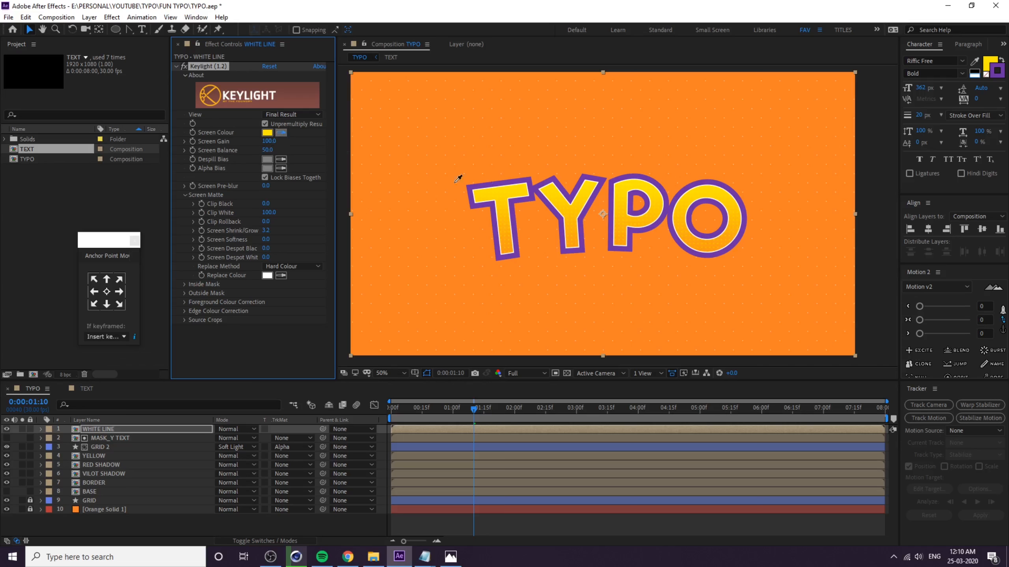
# Sample the purple letter border as WHITE LINE's Keylight Screen Colour and set Screen Shrink/Grow to 3.7.
pyautogui.click(505, 182)
pyautogui.moveTo(267, 230); pyautogui.dragTo(272, 229)
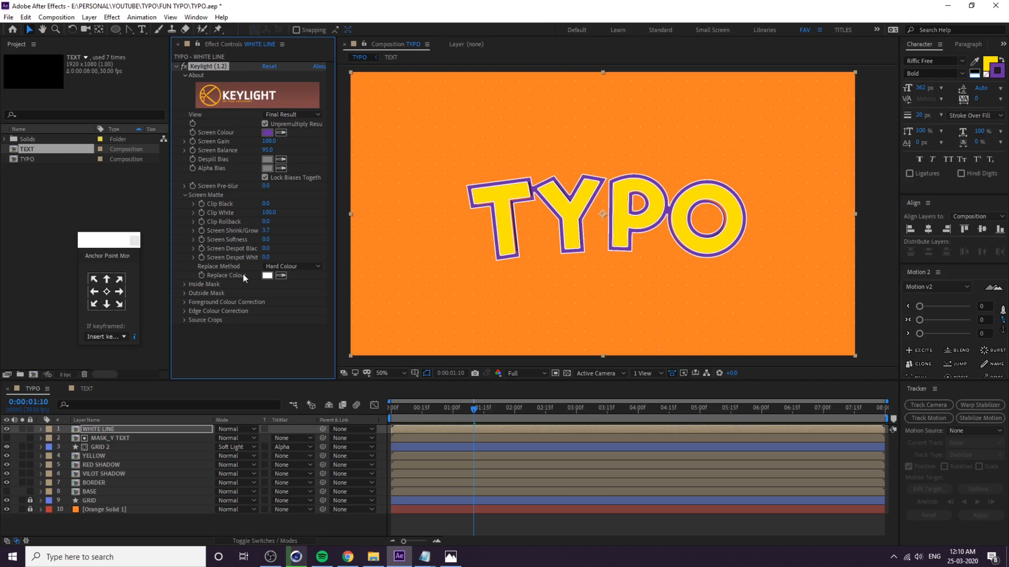
pyautogui.click(186, 193)
pyautogui.click(96, 429)
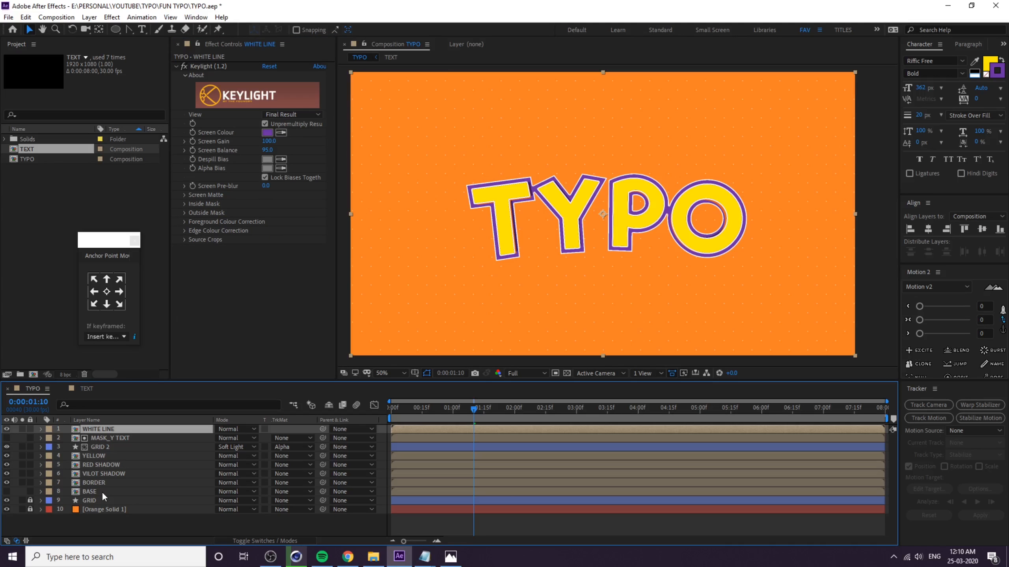
# Make the BASE layer visible and add a Fading Zoom CC Radial Blur with an amount of -86.
pyautogui.click(115, 491)
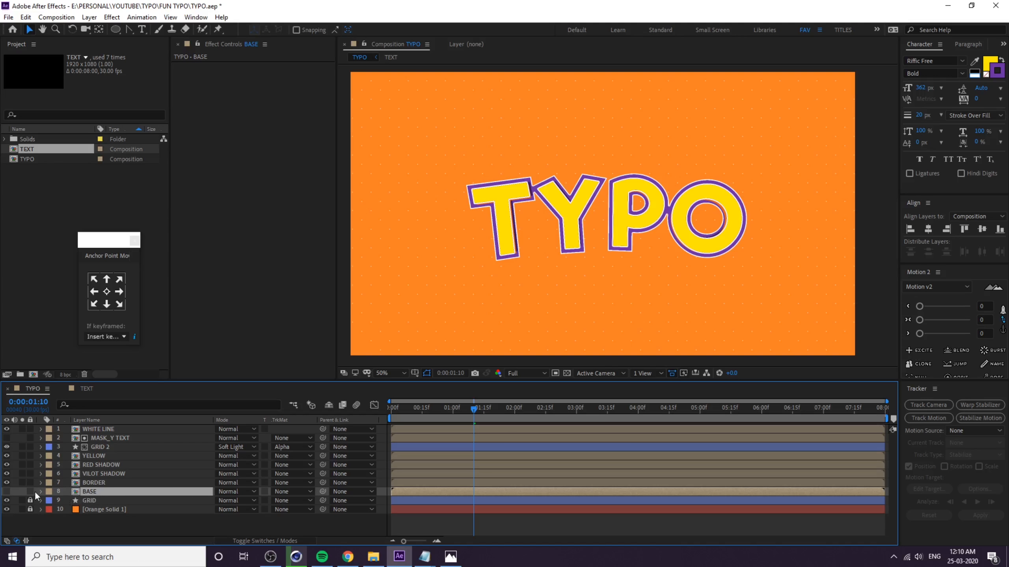
pyautogui.click(7, 491)
pyautogui.click(111, 17)
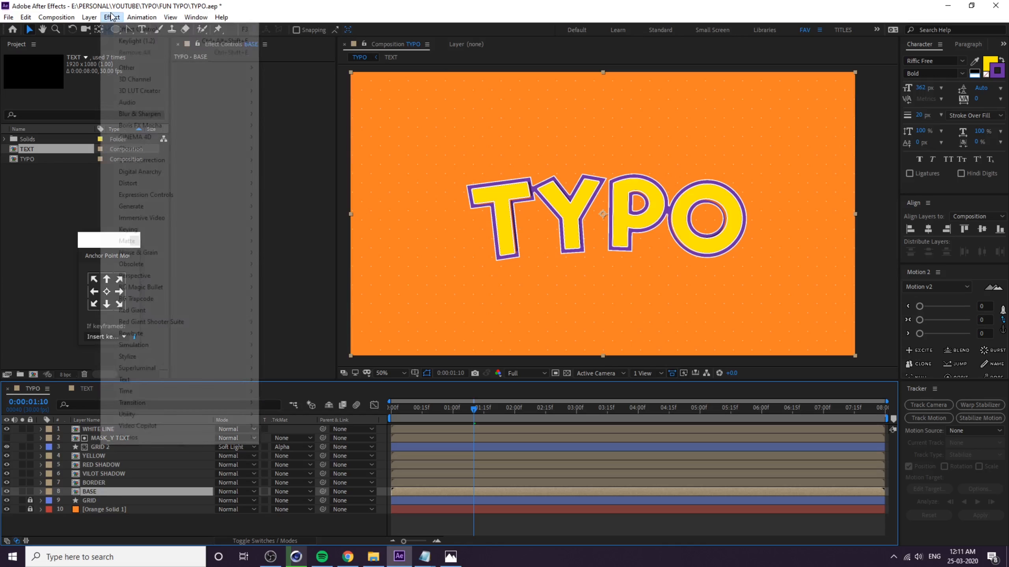
pyautogui.moveTo(159, 119)
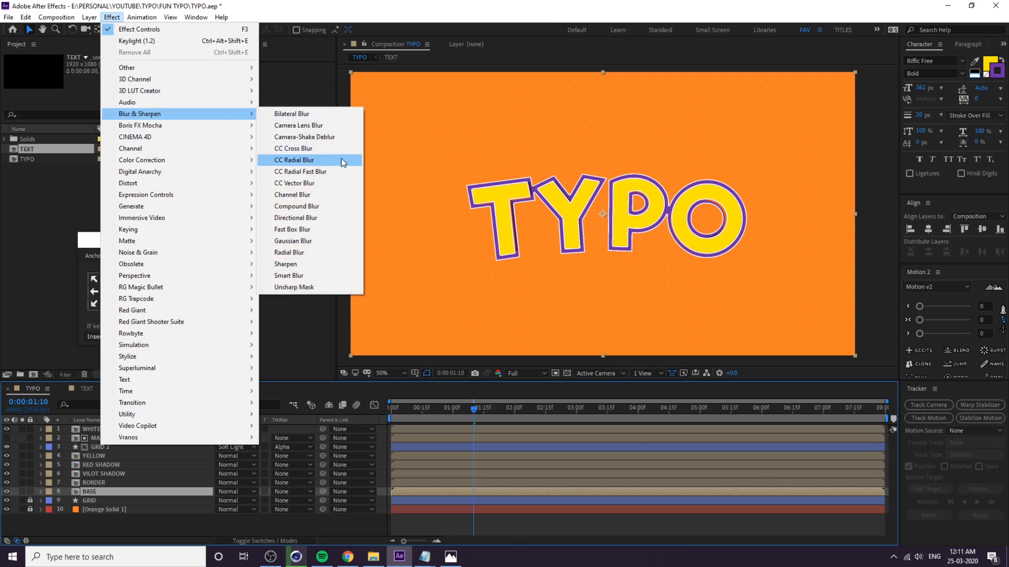
pyautogui.click(317, 163)
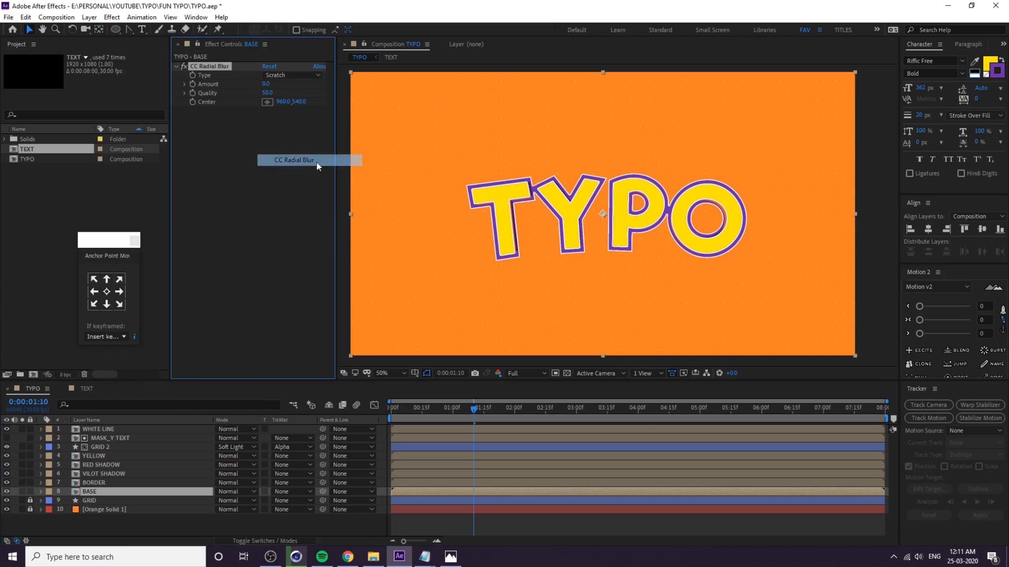
pyautogui.click(285, 75)
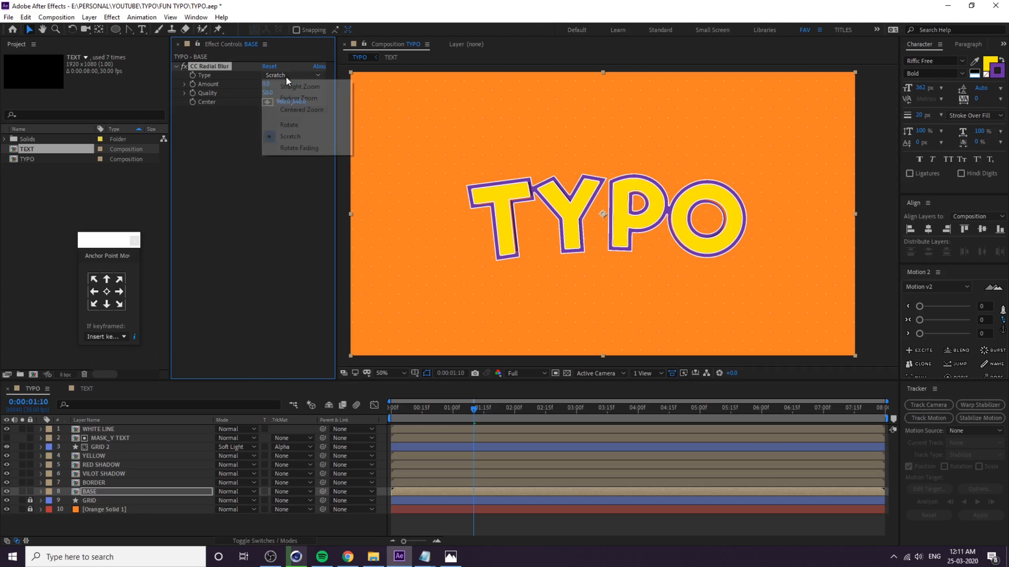
pyautogui.click(297, 101)
pyautogui.moveTo(266, 84); pyautogui.dragTo(229, 88)
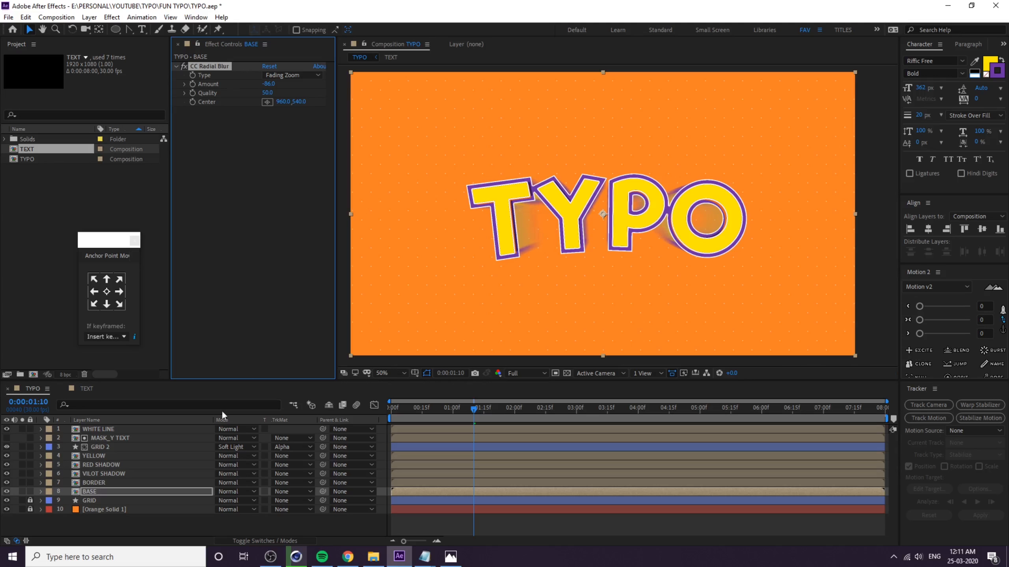
# Add Curves to BASE with the low end of the Alpha curve raised to maximum, and set the radial blur amount to -44.
pyautogui.click(106, 494)
pyautogui.click(111, 17)
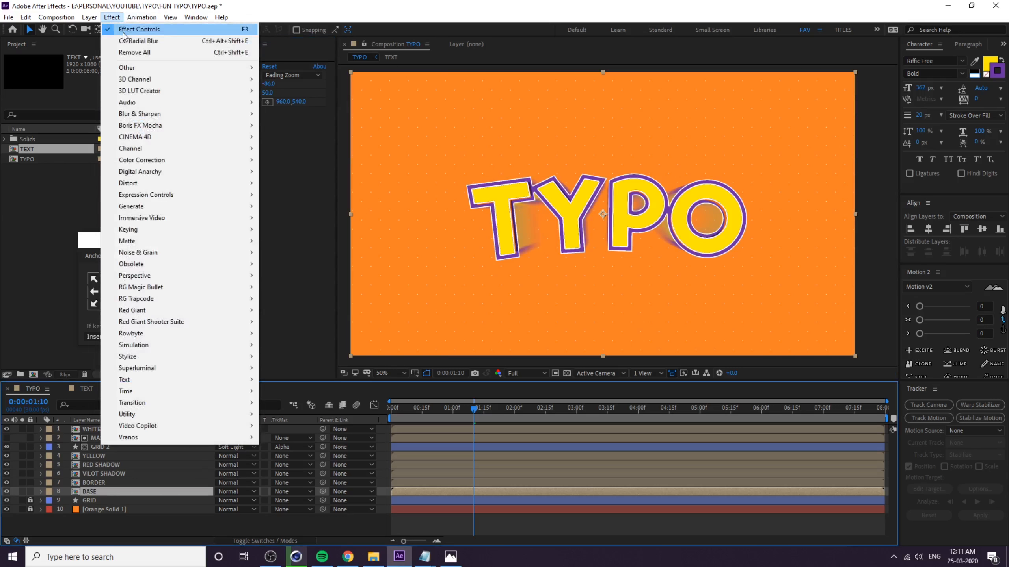
pyautogui.moveTo(206, 161)
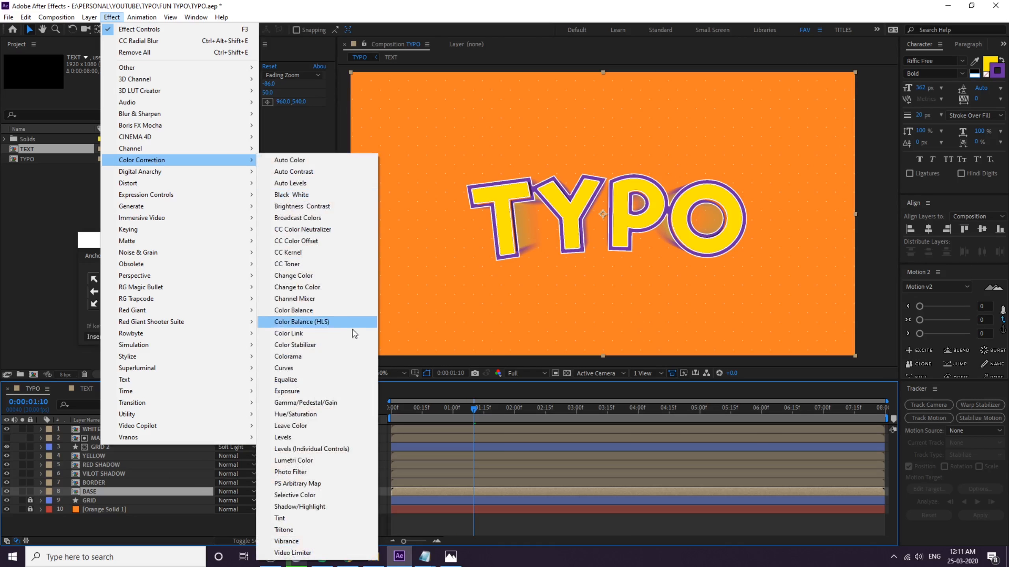
pyautogui.click(293, 369)
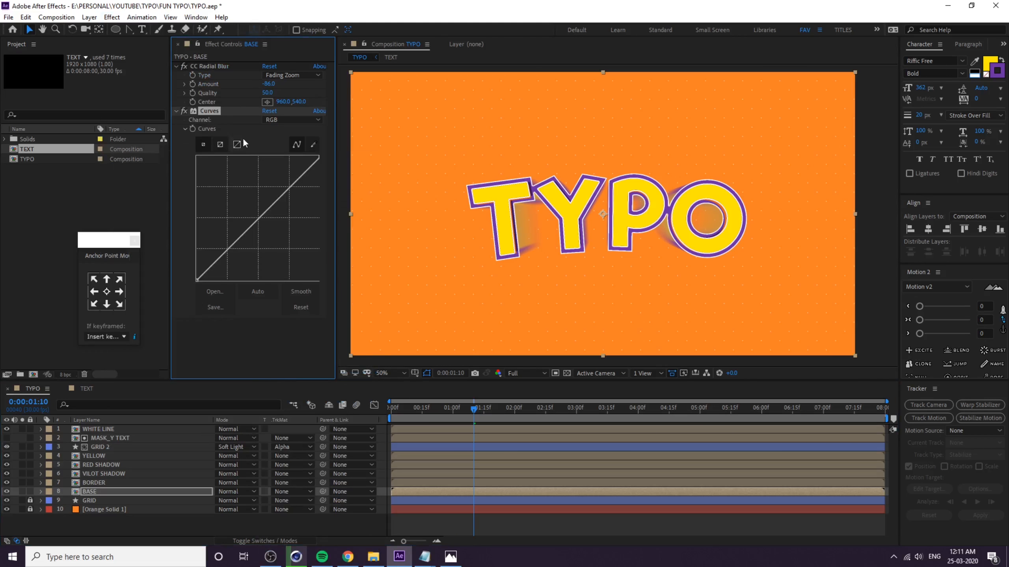
pyautogui.click(289, 120)
pyautogui.click(288, 177)
pyautogui.moveTo(229, 252); pyautogui.dragTo(198, 150)
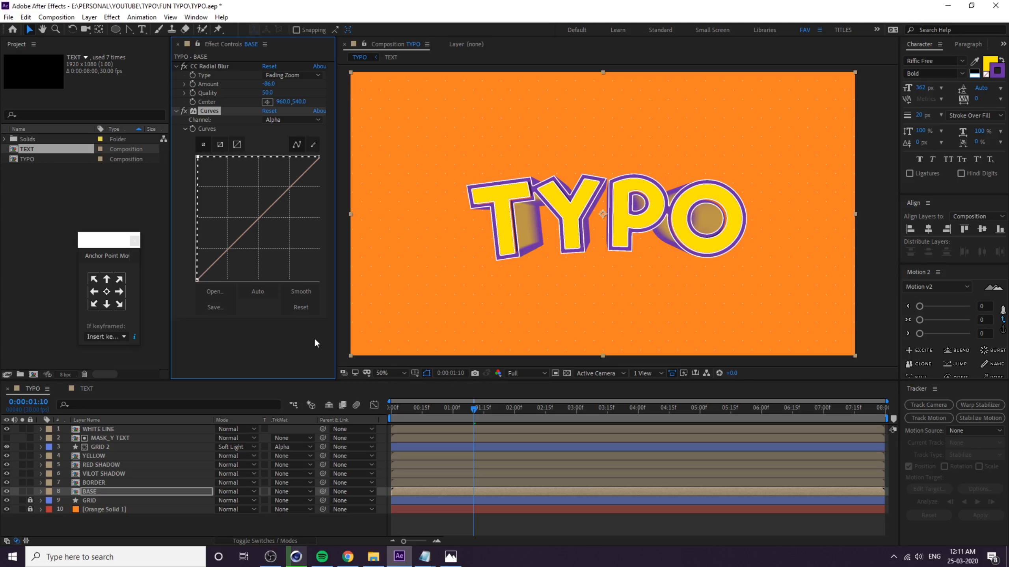
pyautogui.moveTo(268, 84); pyautogui.dragTo(293, 84)
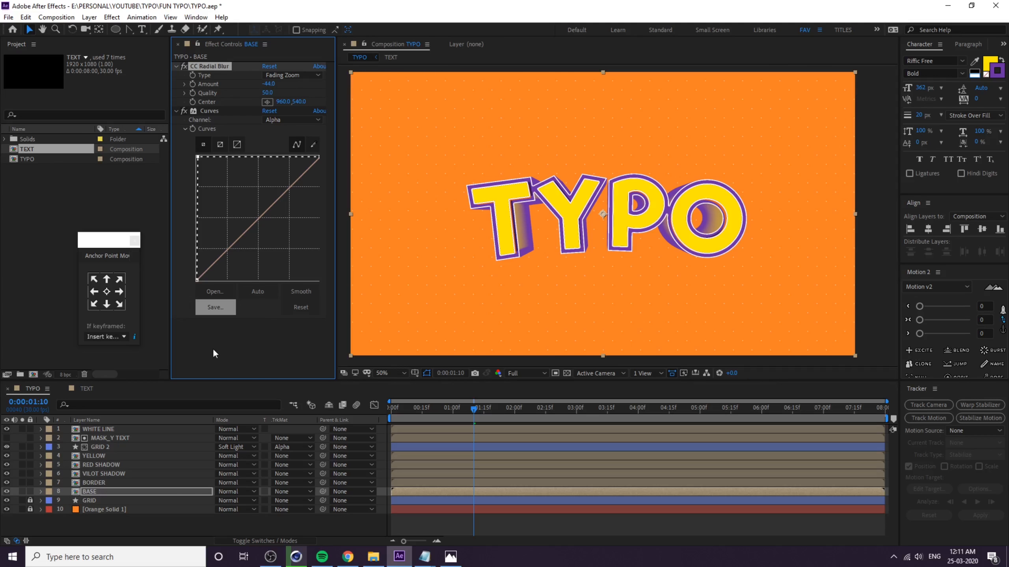
# Add a Fill effect to BASE and sample the dark purple of the letters' inner shadow as its color.
pyautogui.click(99, 491)
pyautogui.click(101, 491)
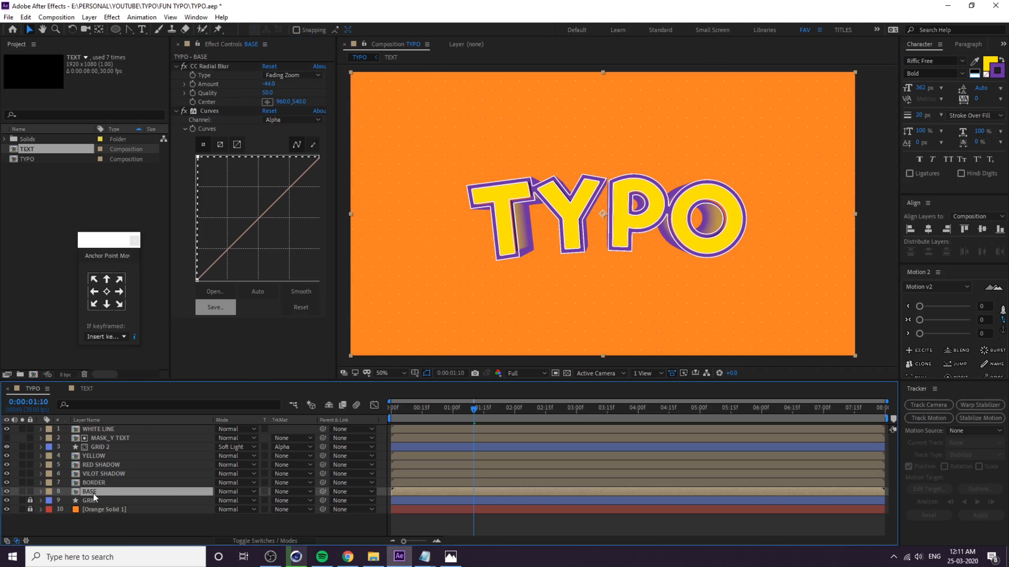
pyautogui.click(111, 17)
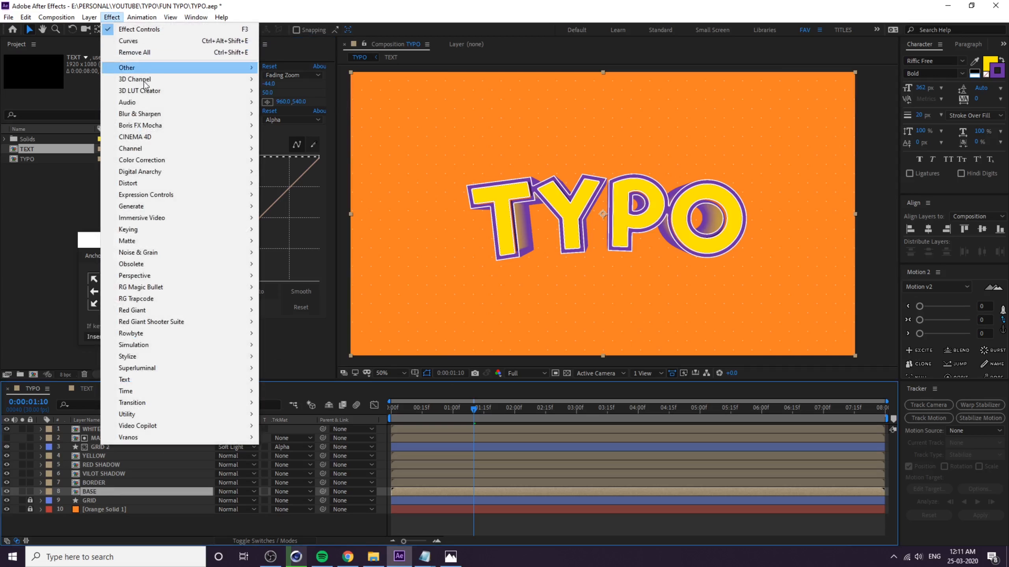
pyautogui.moveTo(167, 211)
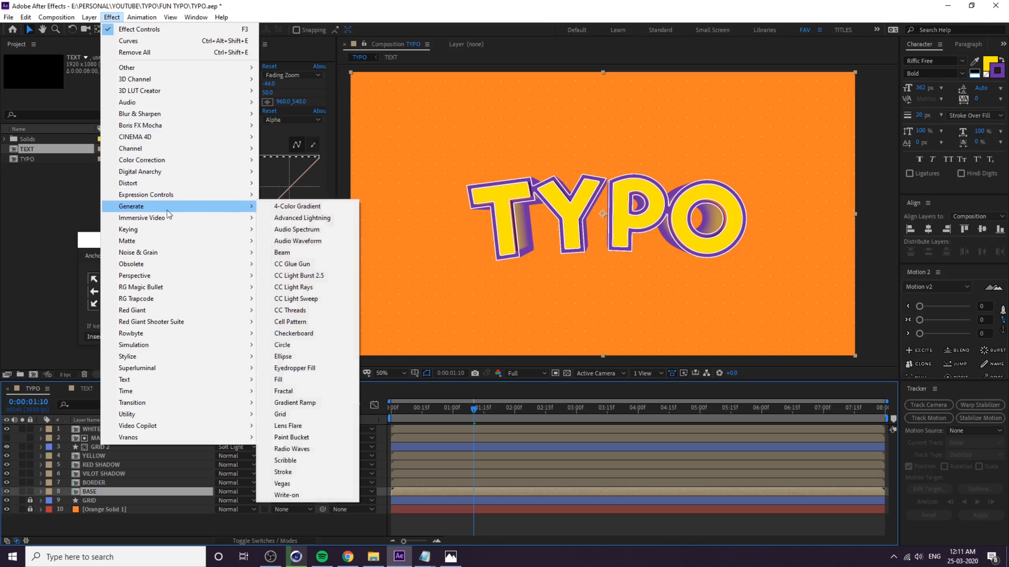
pyautogui.click(278, 379)
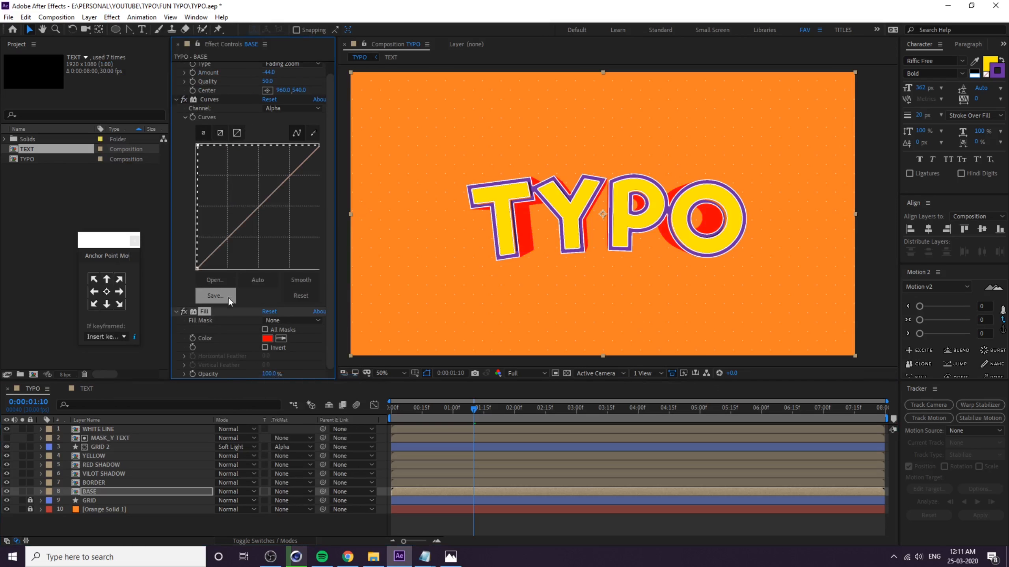
pyautogui.click(279, 338)
pyautogui.click(532, 182)
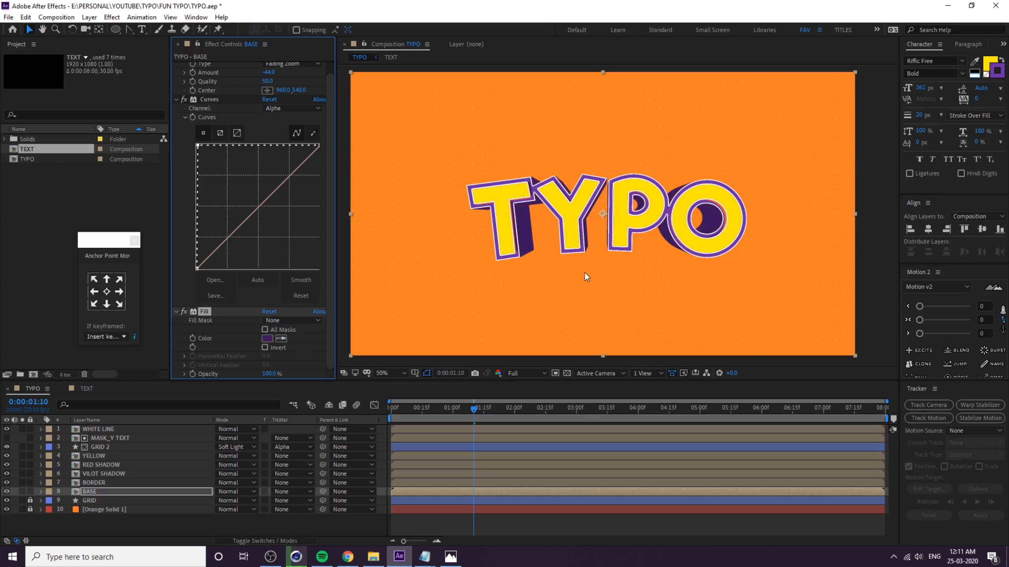
pyautogui.click(311, 351)
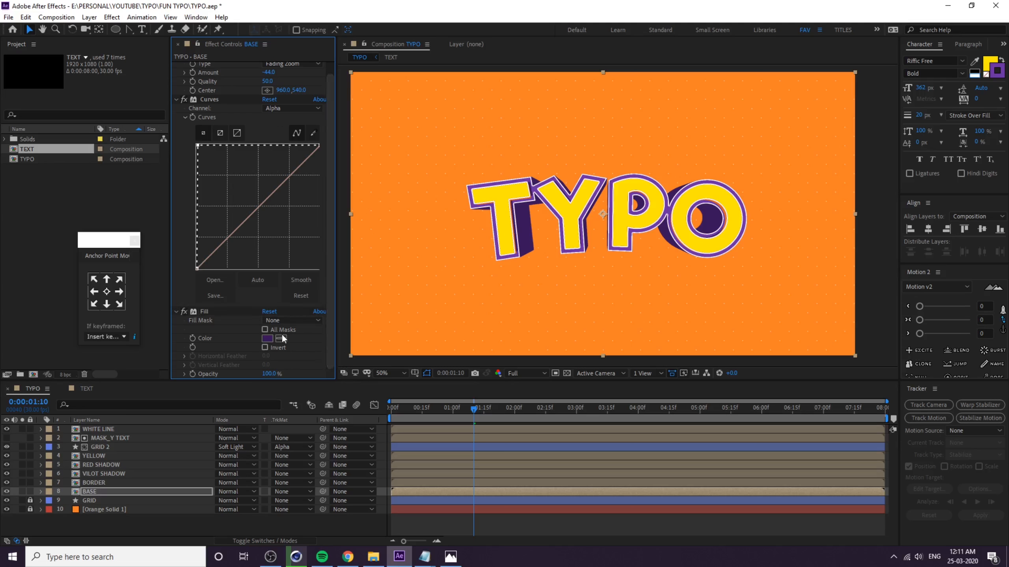
# Resample the BASE layer's Fill color as a lighter dark purple and check the letters two frames further on.
pyautogui.click(282, 338)
pyautogui.click(883, 419)
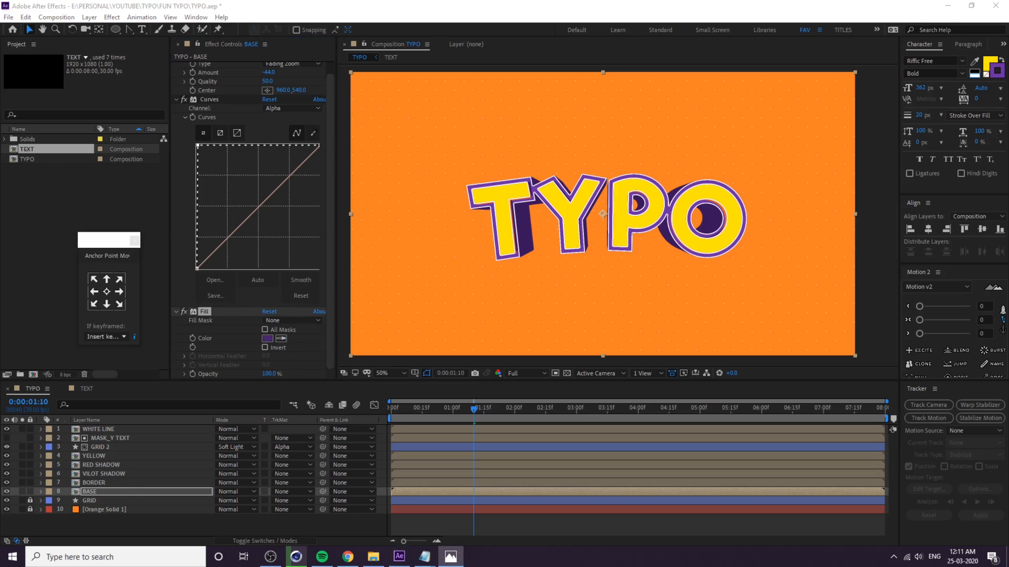
pyautogui.click(640, 253)
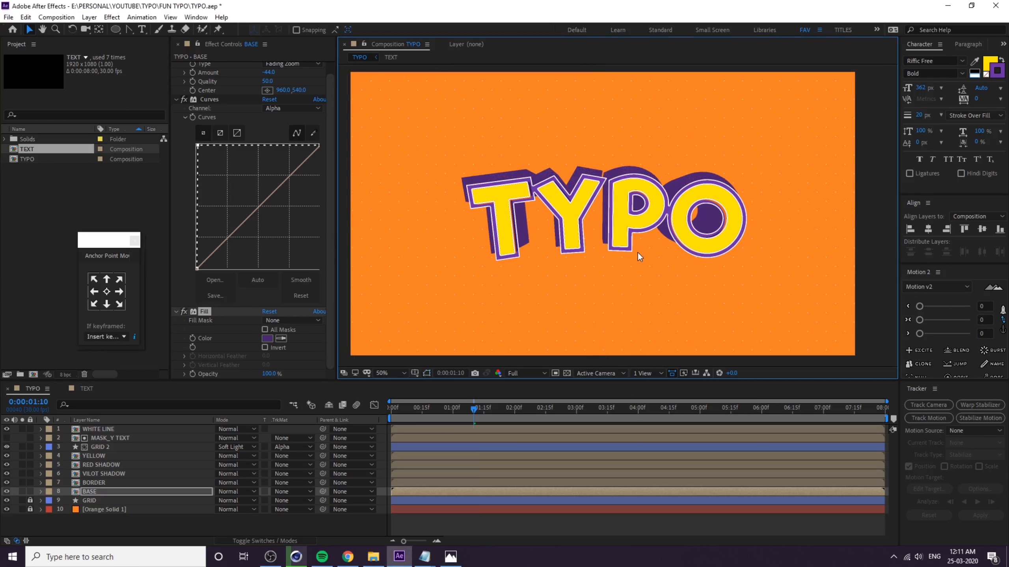
pyautogui.press('pagedown')
pyautogui.press('pagedown')
# Move the WHITE LINE layer directly below YELLOW, undoing the further move beneath VILOT SHADOW.
pyautogui.click(93, 428)
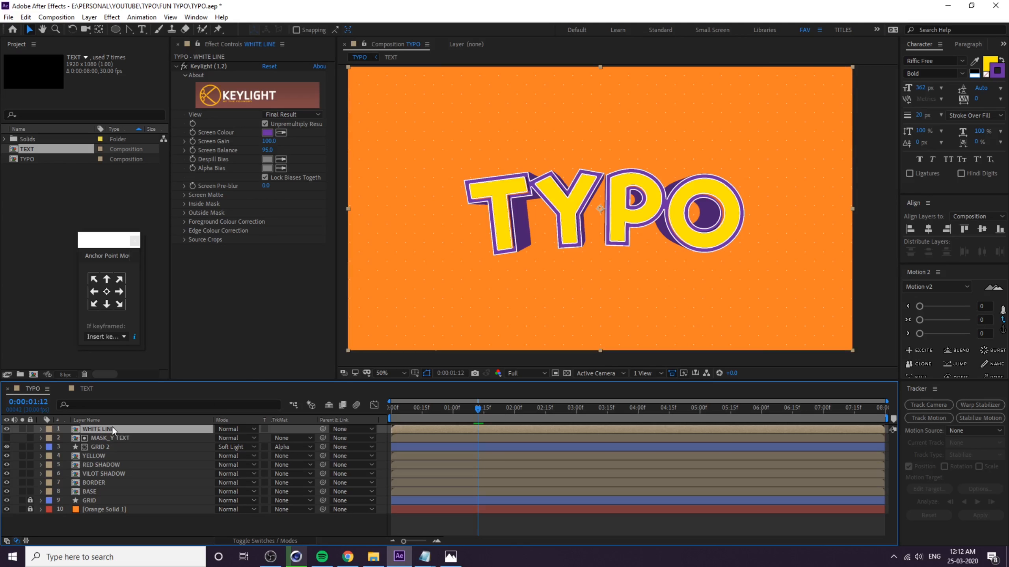
pyautogui.click(203, 66)
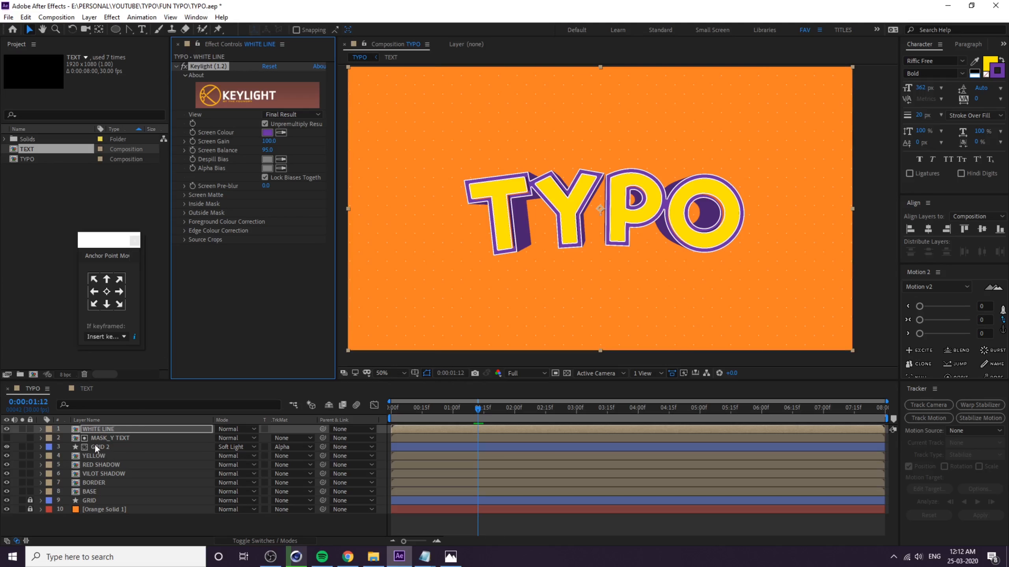
pyautogui.click(90, 430)
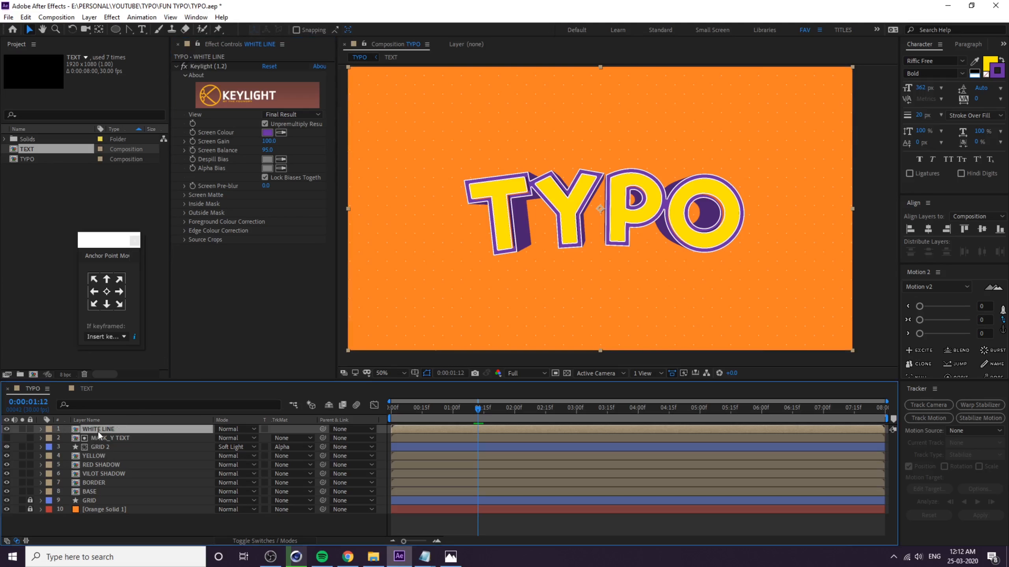
pyautogui.moveTo(98, 430); pyautogui.dragTo(107, 447)
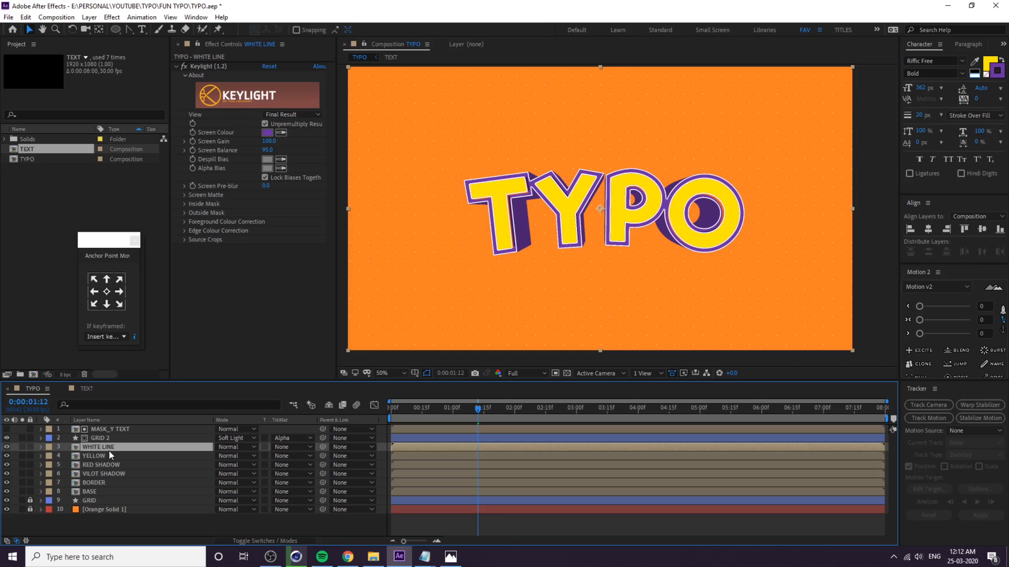
pyautogui.moveTo(109, 449)
pyautogui.mouseDown()
pyautogui.moveTo(112, 469)
pyautogui.moveTo(117, 460)
pyautogui.mouseUp()
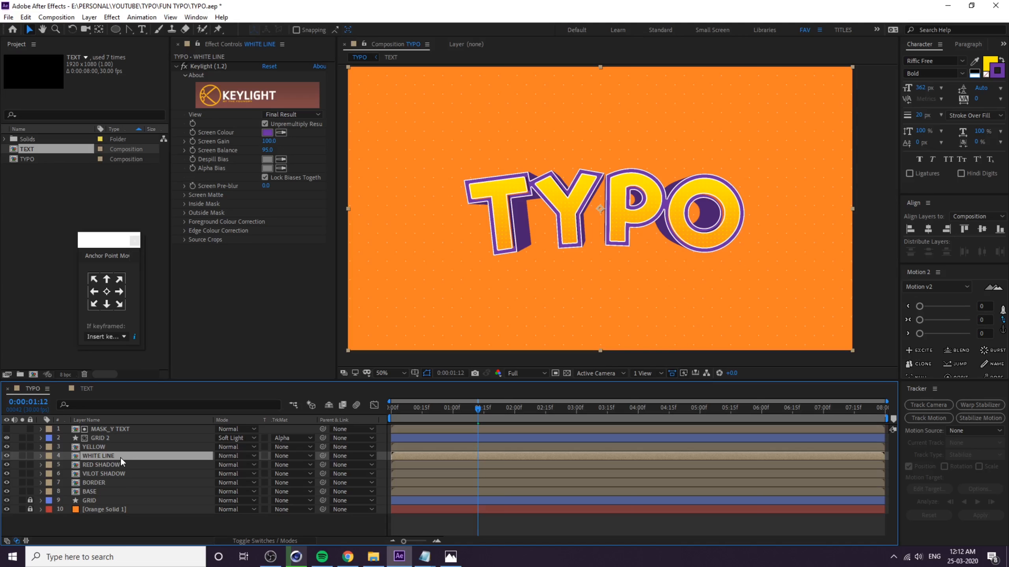
pyautogui.moveTo(120, 459); pyautogui.dragTo(121, 477)
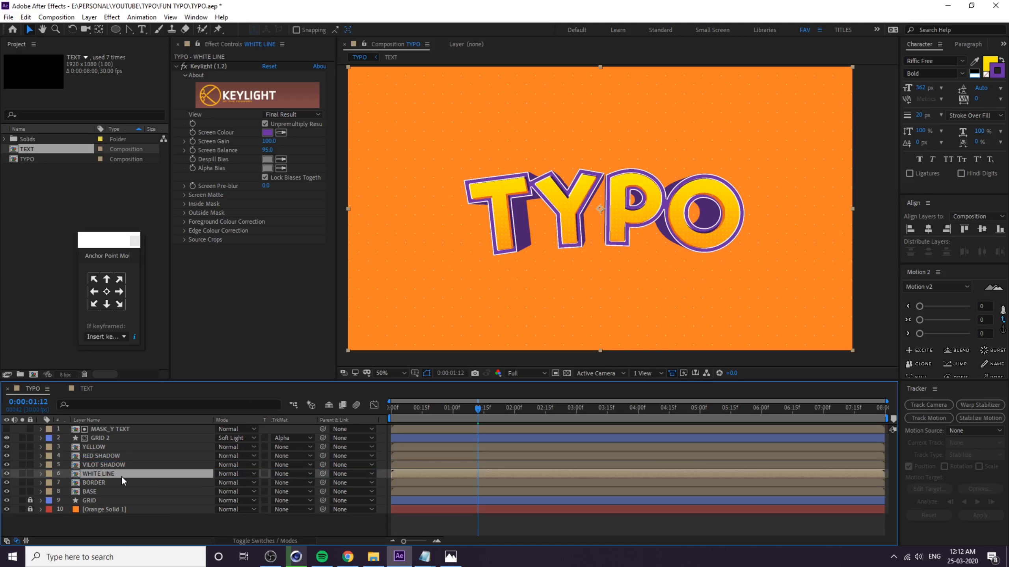
pyautogui.hotkey('ctrl', 'z')
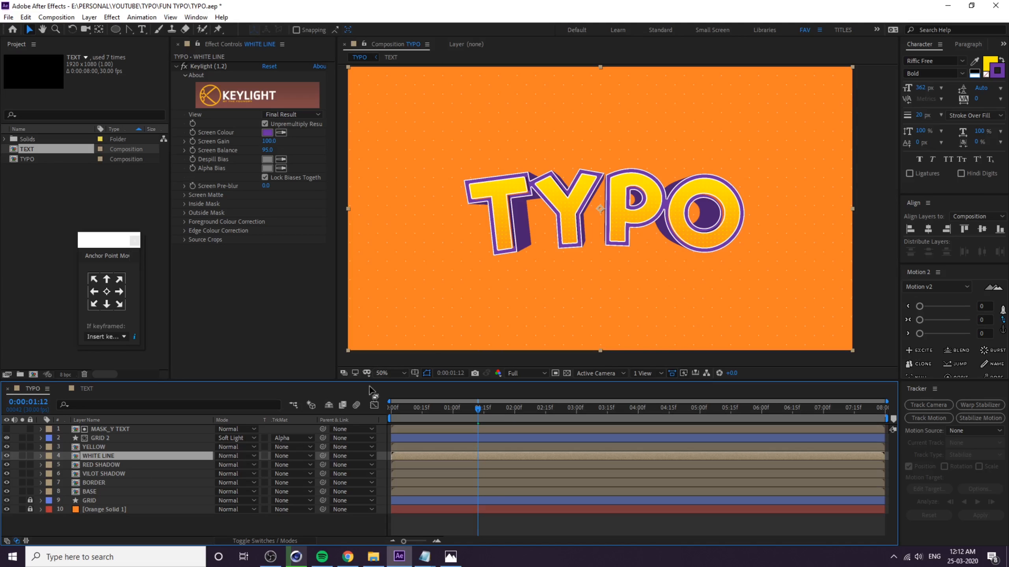
# Collapse the BASE layer's effects and add a Drop Shadow layer style to it.
pyautogui.click(96, 493)
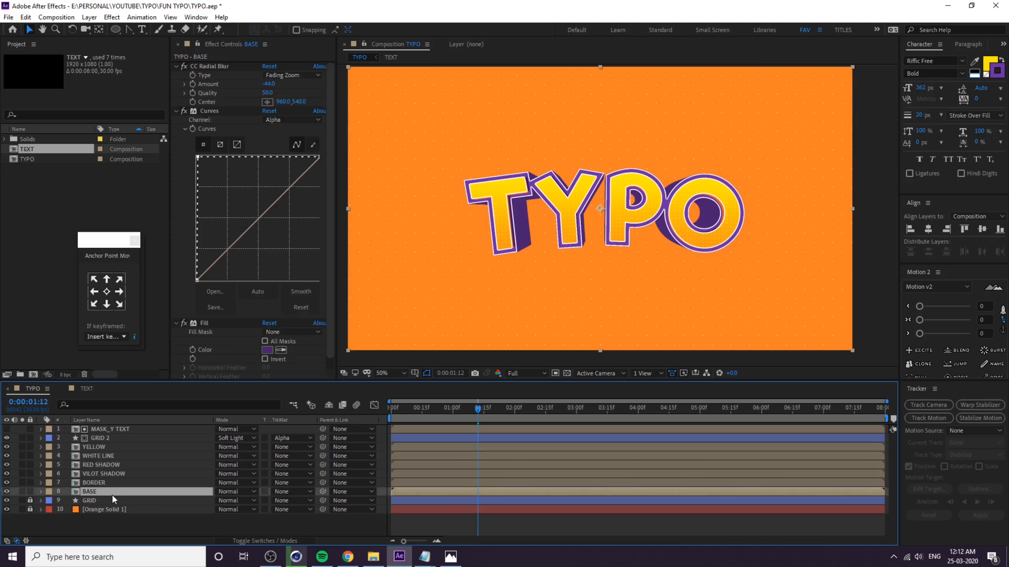
pyautogui.click(176, 111)
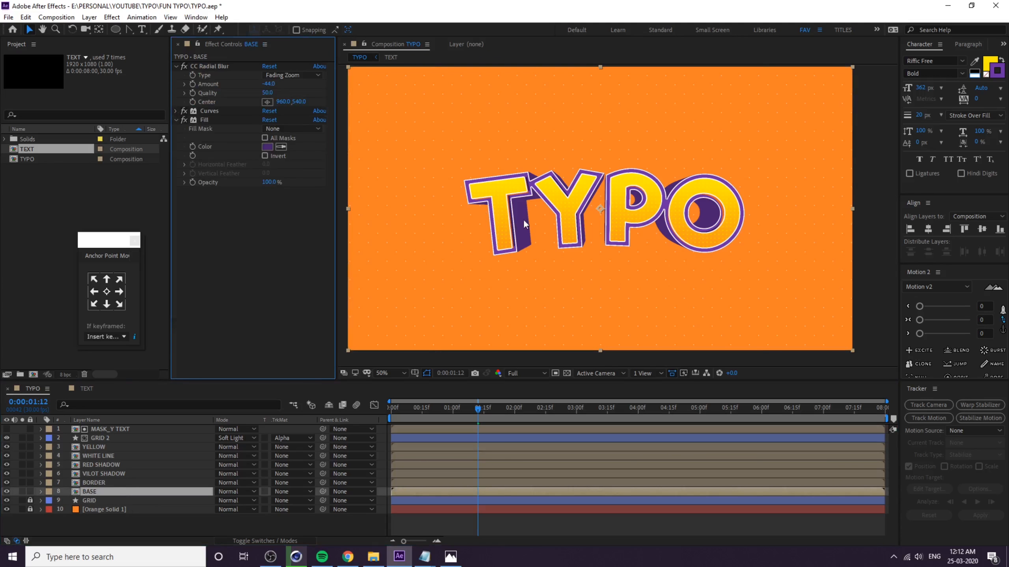
pyautogui.click(176, 67)
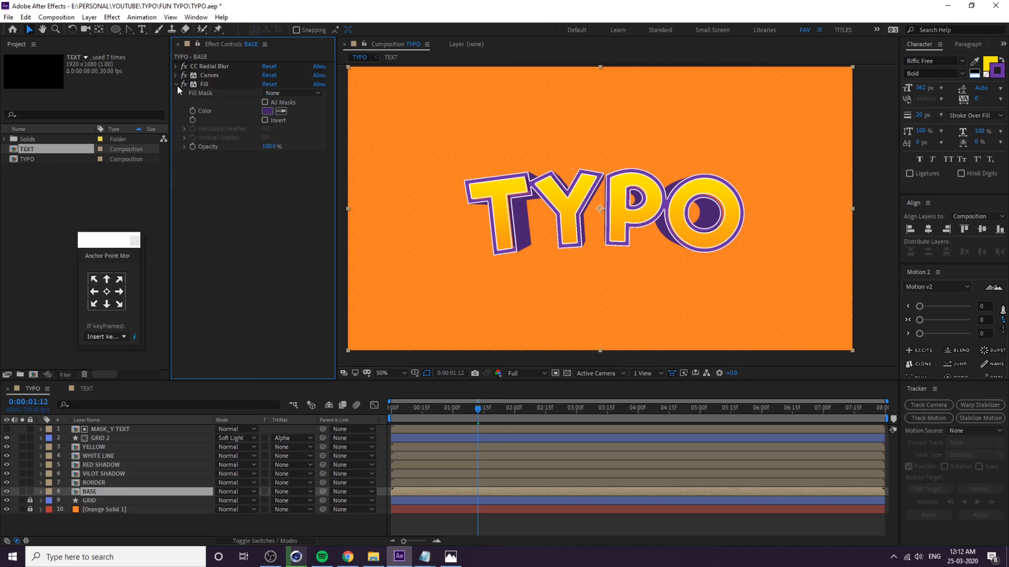
pyautogui.click(176, 84)
pyautogui.click(112, 492)
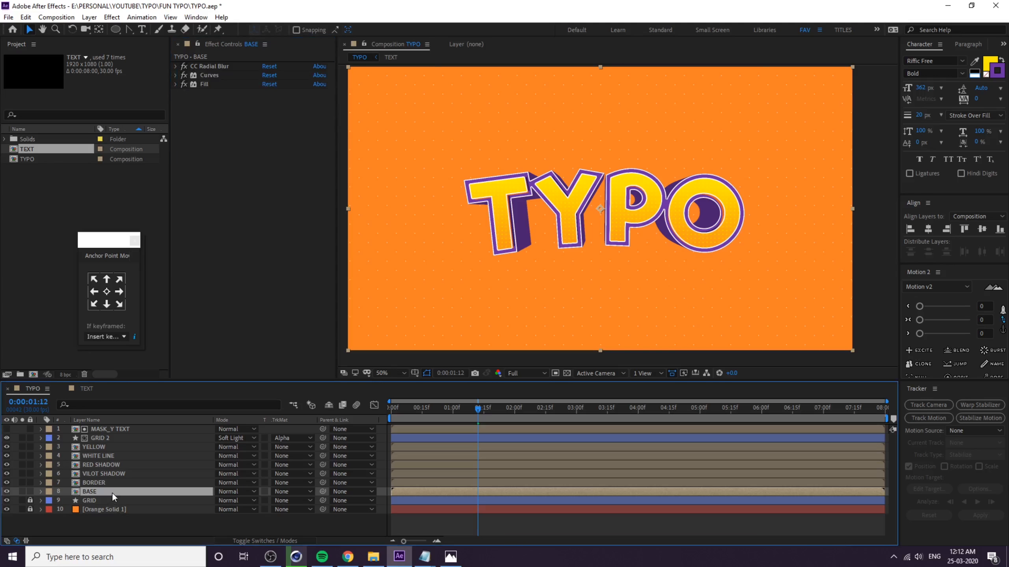
pyautogui.rightClick(112, 492)
pyautogui.moveTo(223, 343)
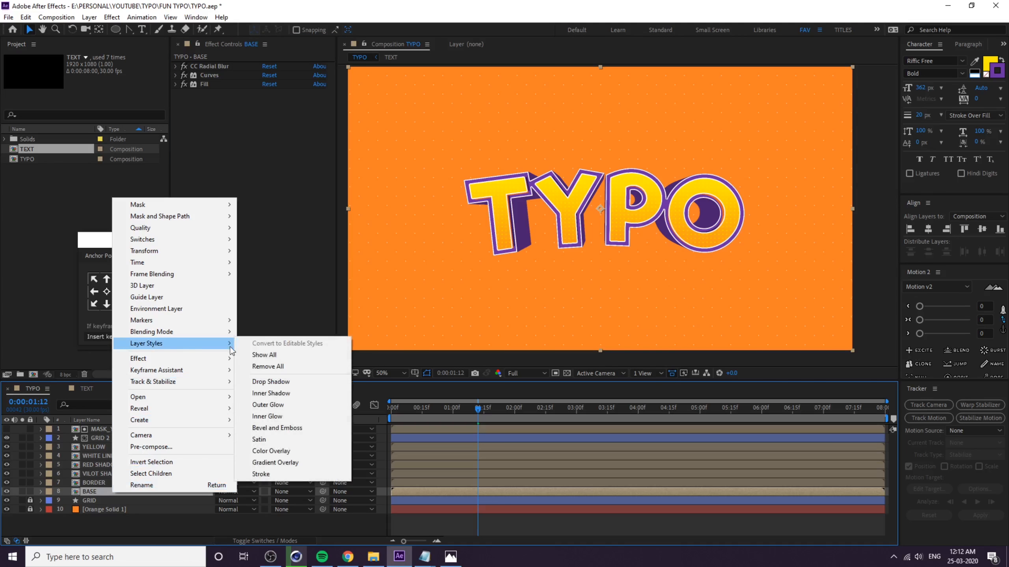
pyautogui.click(278, 381)
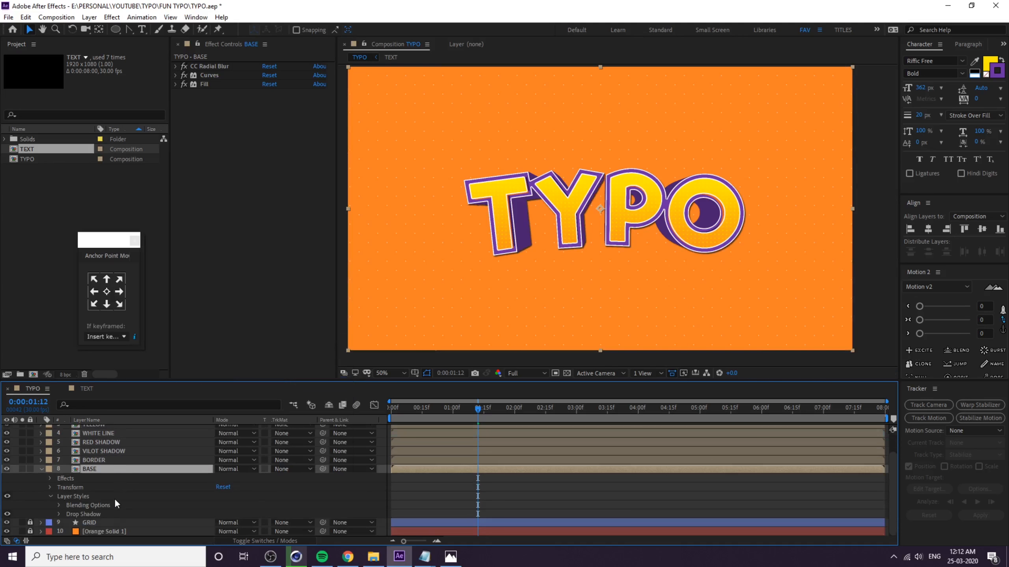
# Set the BASE drop shadow's distance to 114 and its angle to 90°.
pyautogui.click(91, 513)
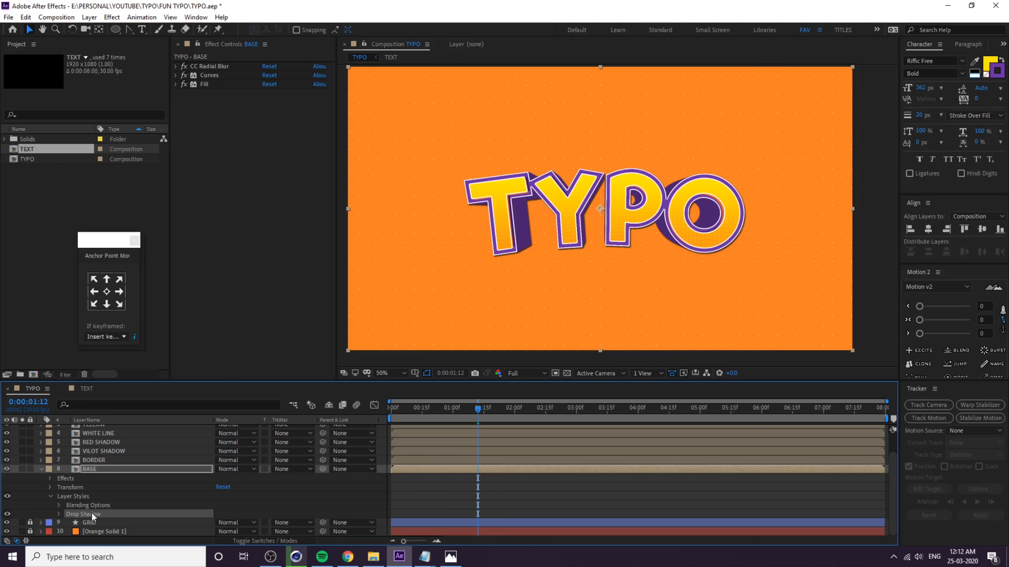
pyautogui.click(59, 514)
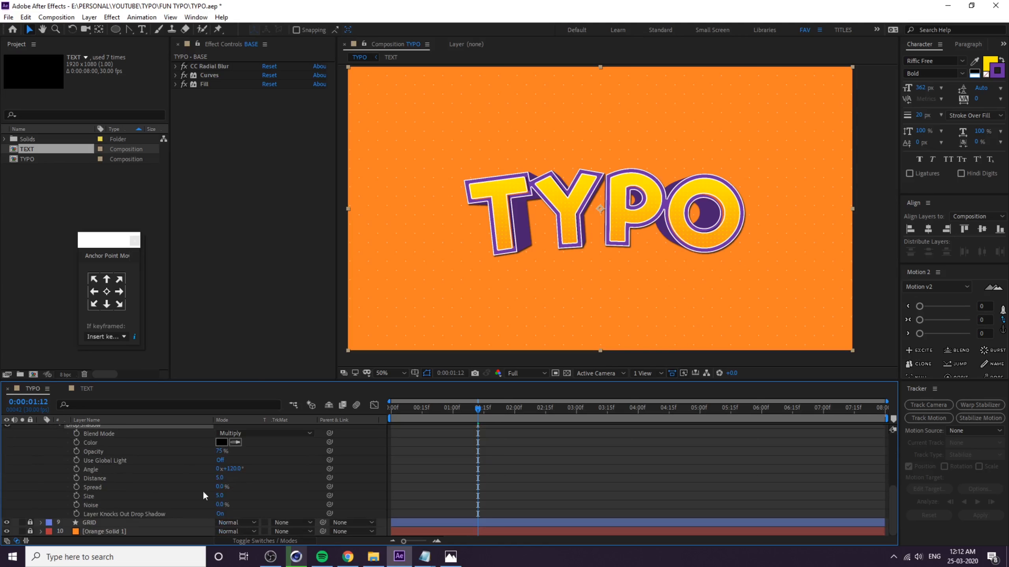
pyautogui.moveTo(219, 478); pyautogui.dragTo(275, 471)
pyautogui.scroll(1, 222, 471)
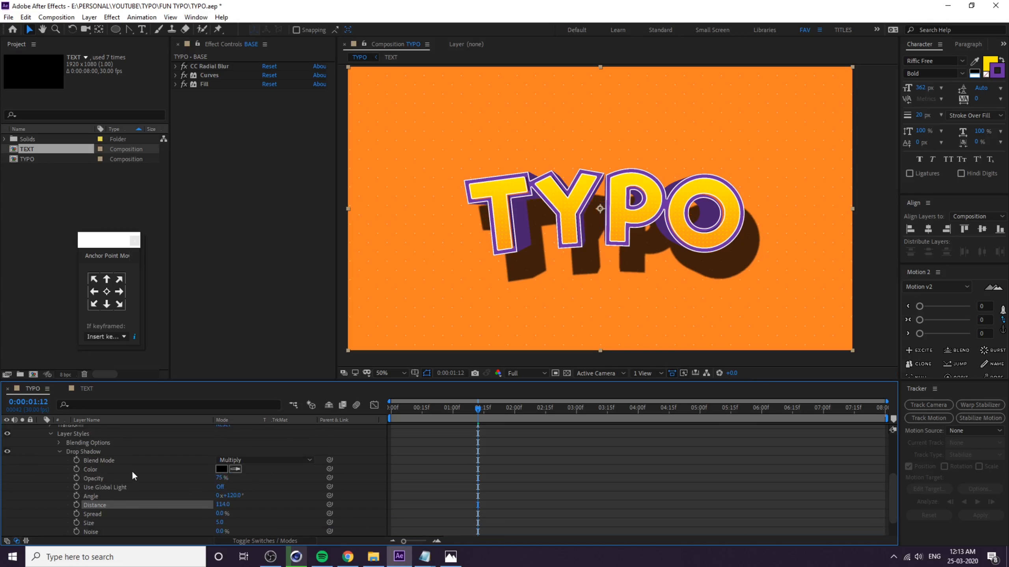
pyautogui.scroll(-1, 133, 472)
pyautogui.moveTo(238, 471); pyautogui.dragTo(232, 471)
pyautogui.click(232, 470)
pyautogui.write('90')
pyautogui.press('Return')
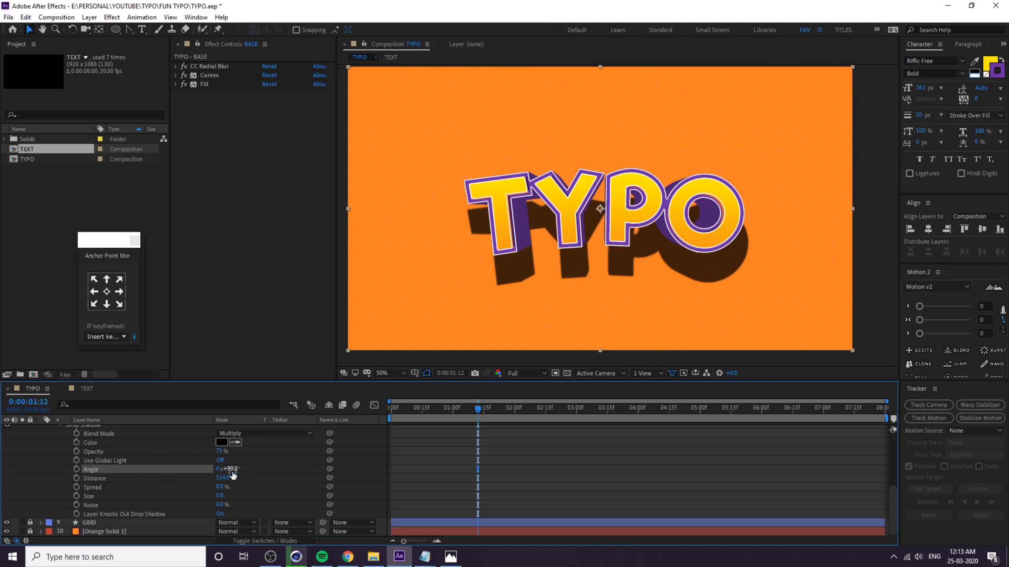
# Set the BASE drop shadow's size to 79 and its color to a dark reddish brown.
pyautogui.click(116, 489)
pyautogui.moveTo(221, 497); pyautogui.dragTo(256, 494)
pyautogui.click(236, 443)
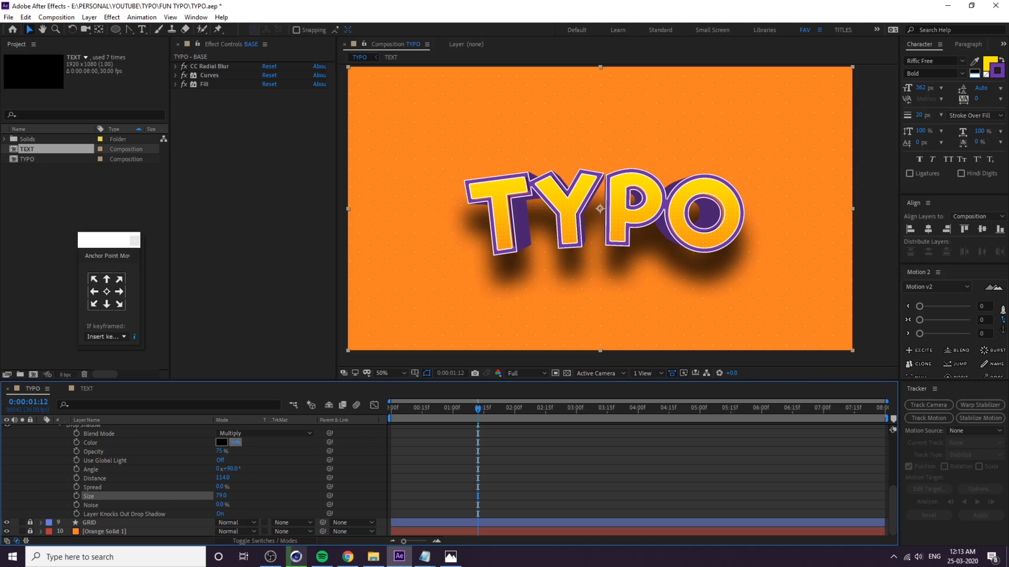
pyautogui.click(1008, 384)
pyautogui.click(221, 444)
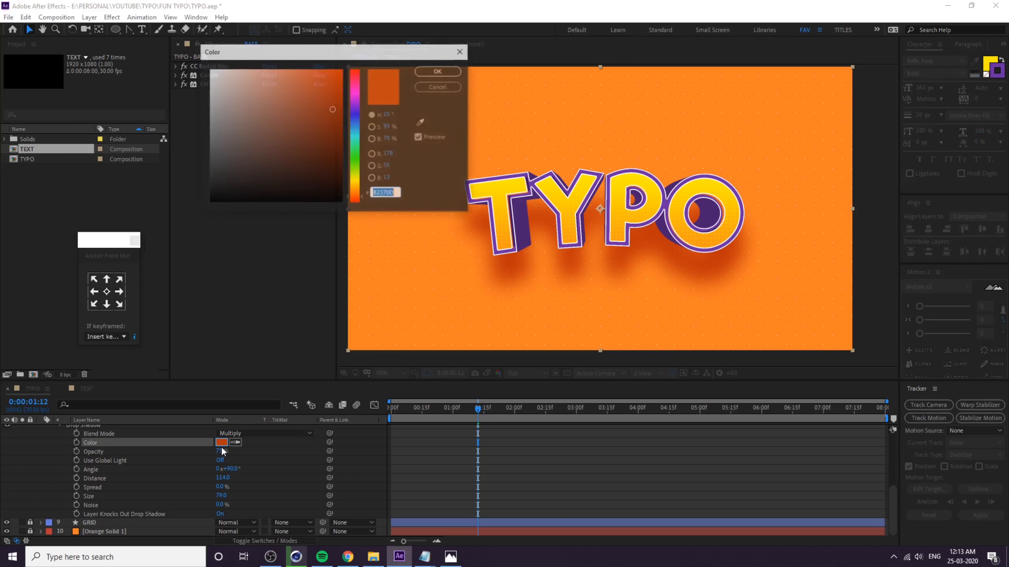
pyautogui.moveTo(325, 140); pyautogui.dragTo(326, 147)
pyautogui.click(438, 70)
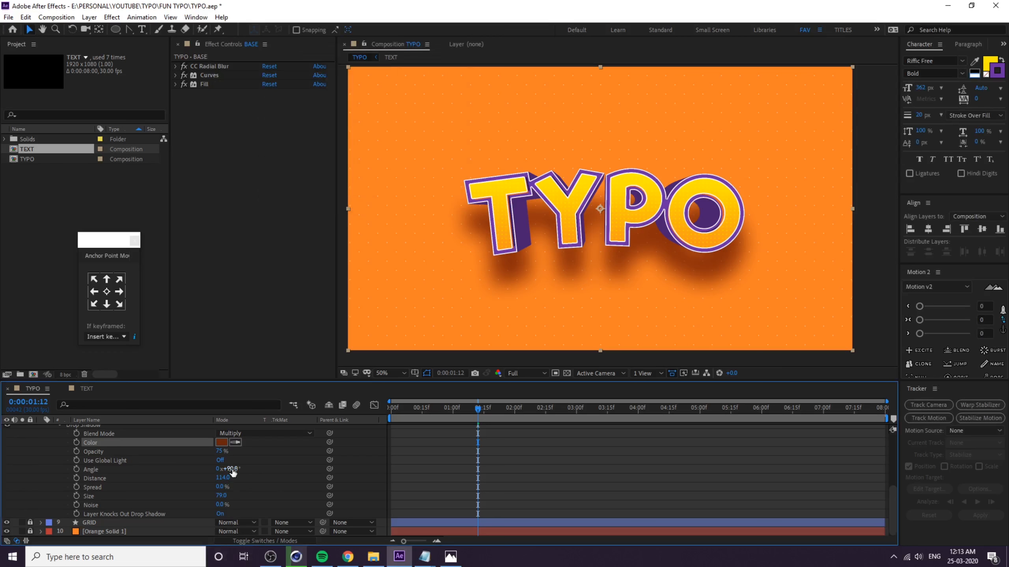
# Set the BASE drop shadow's distance to 68 and save the project.
pyautogui.moveTo(221, 478); pyautogui.dragTo(204, 478)
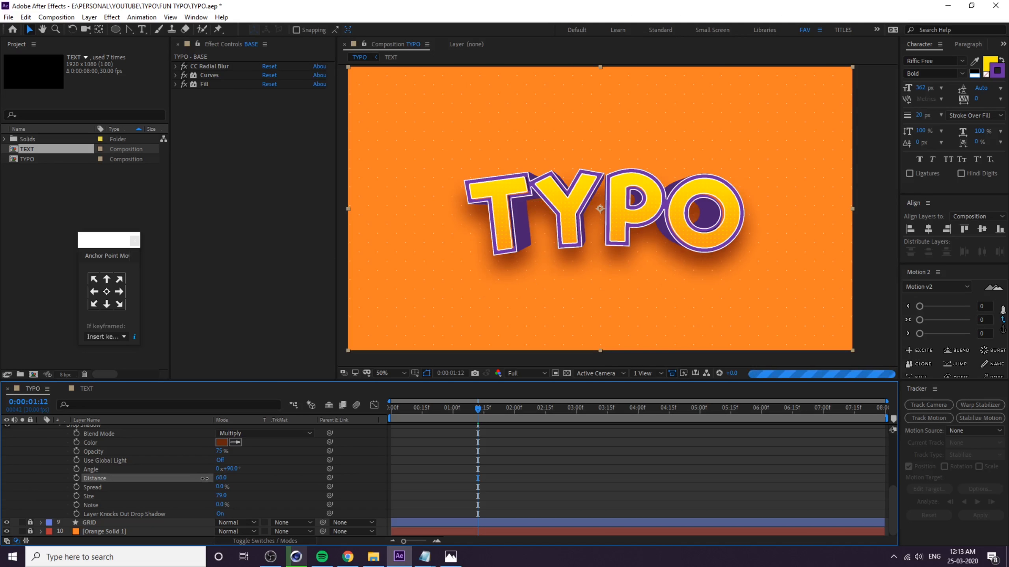
pyautogui.click(874, 316)
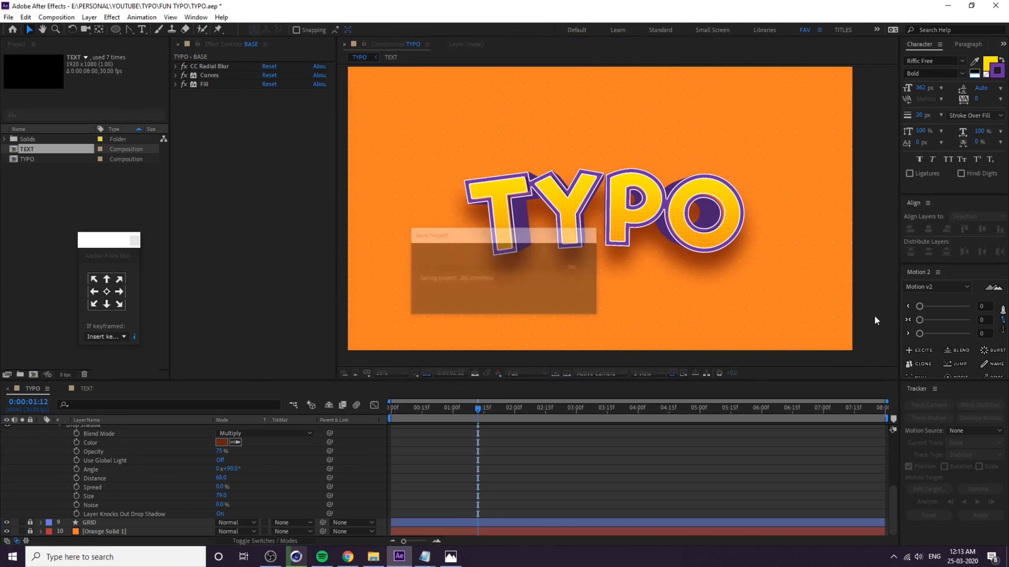
# Play back the TYPO composition from its start to check the text animation with the shadow.
pyautogui.click(478, 410)
pyautogui.moveTo(477, 411); pyautogui.dragTo(453, 415)
pyautogui.press('space')
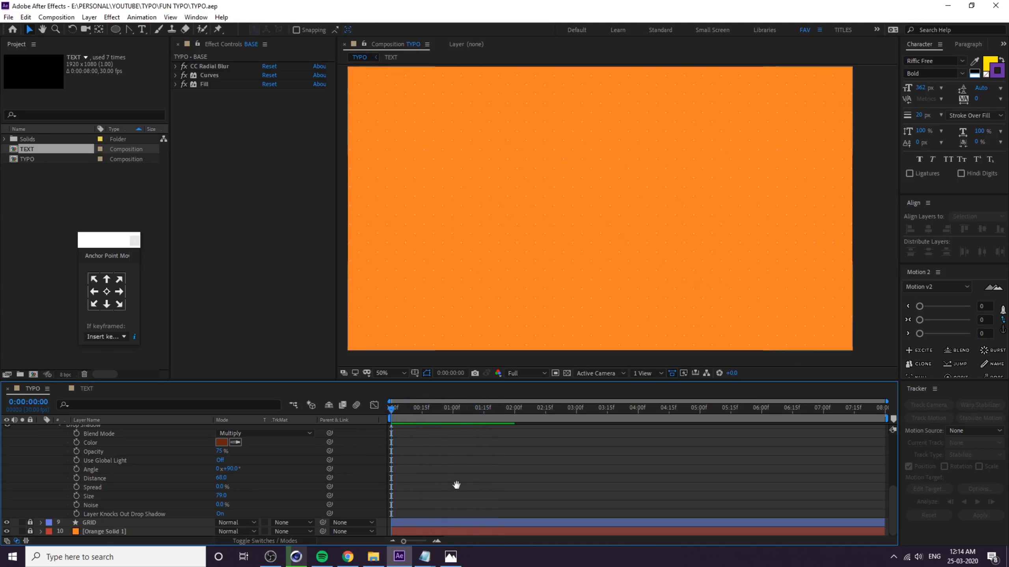
pyautogui.press('space')
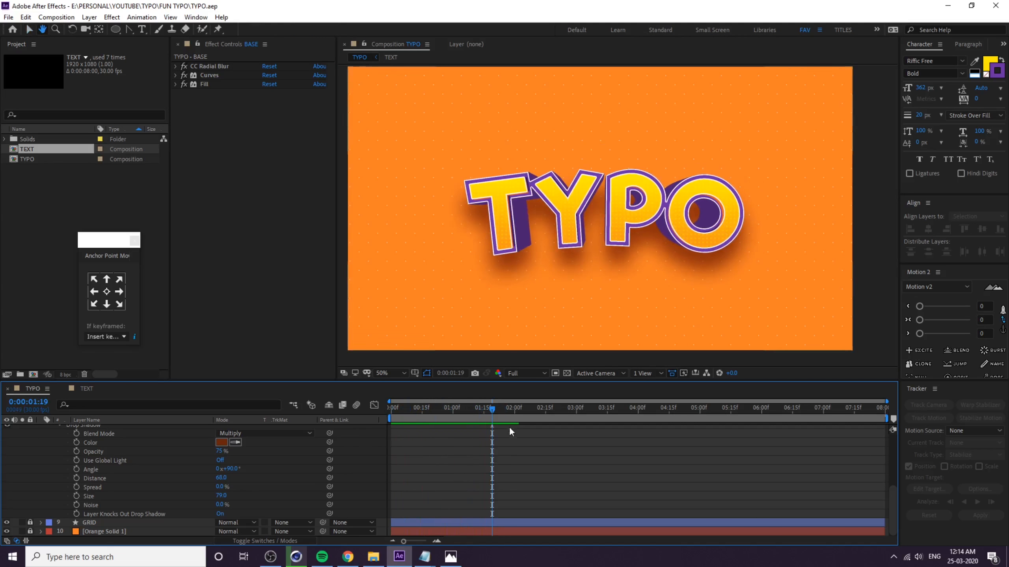
pyautogui.moveTo(485, 409); pyautogui.dragTo(354, 424)
pyautogui.press('space')
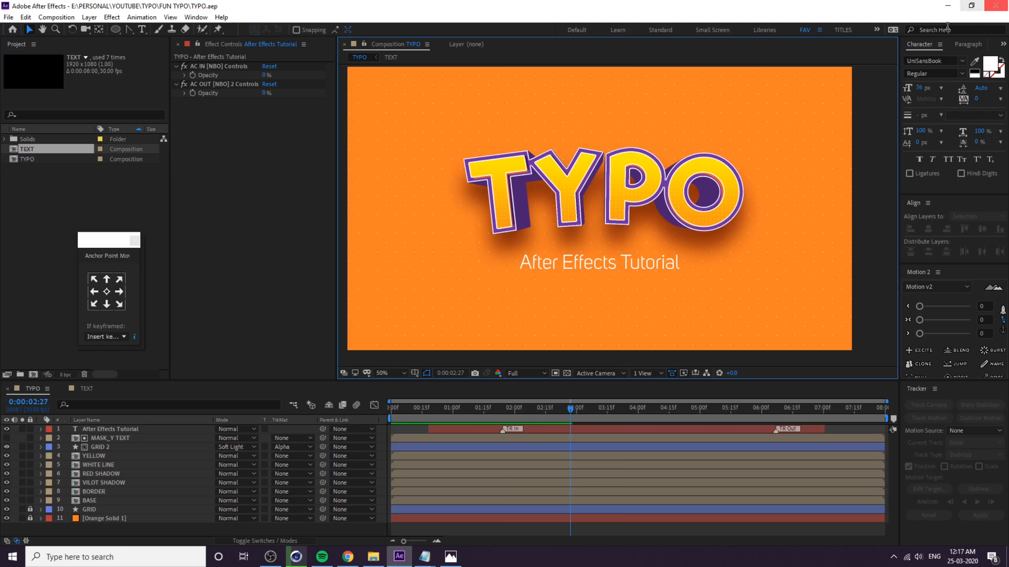
# Add the TYPO composition to the render queue and render it with AeCodec_MP4 to TYPO.mp4.
pyautogui.scroll(-1, 654, 160)
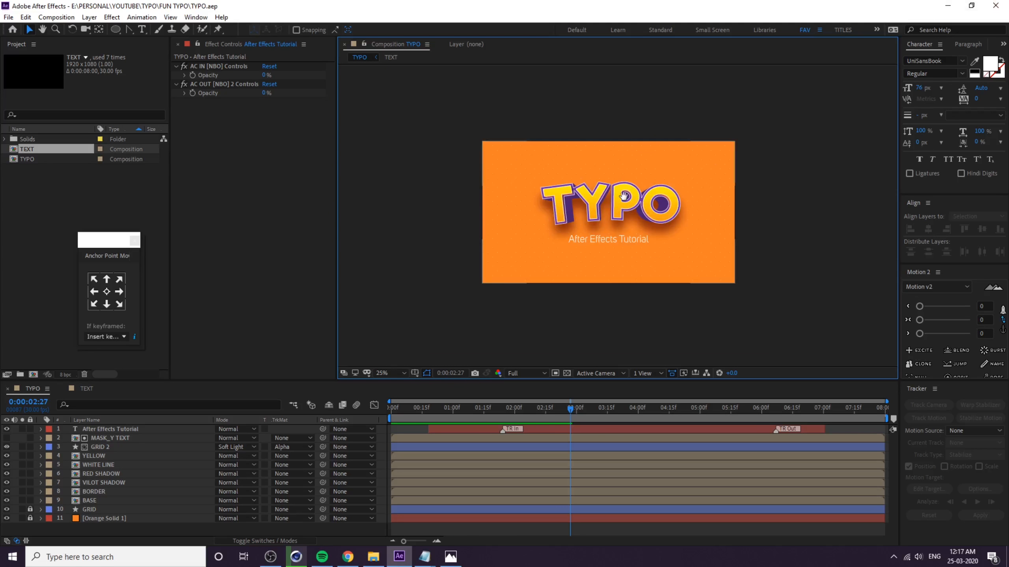
pyautogui.moveTo(620, 193); pyautogui.dragTo(623, 203)
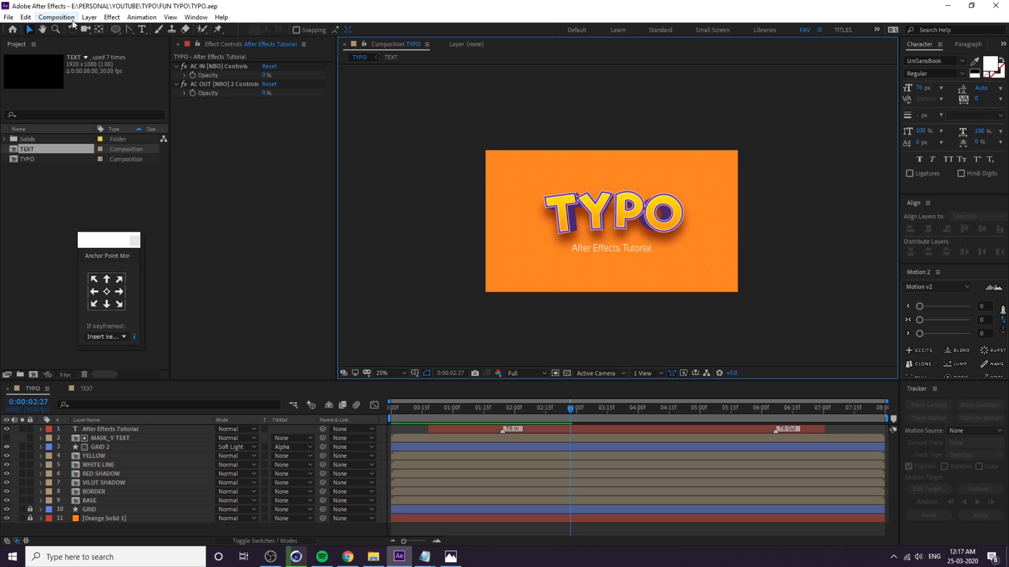
pyautogui.click(60, 17)
pyautogui.click(116, 134)
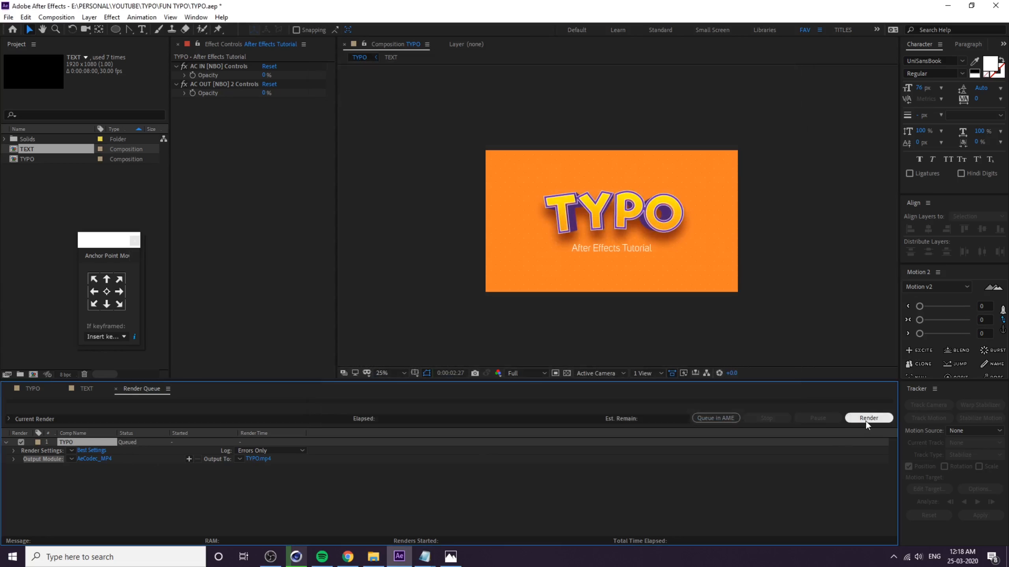
pyautogui.click(867, 419)
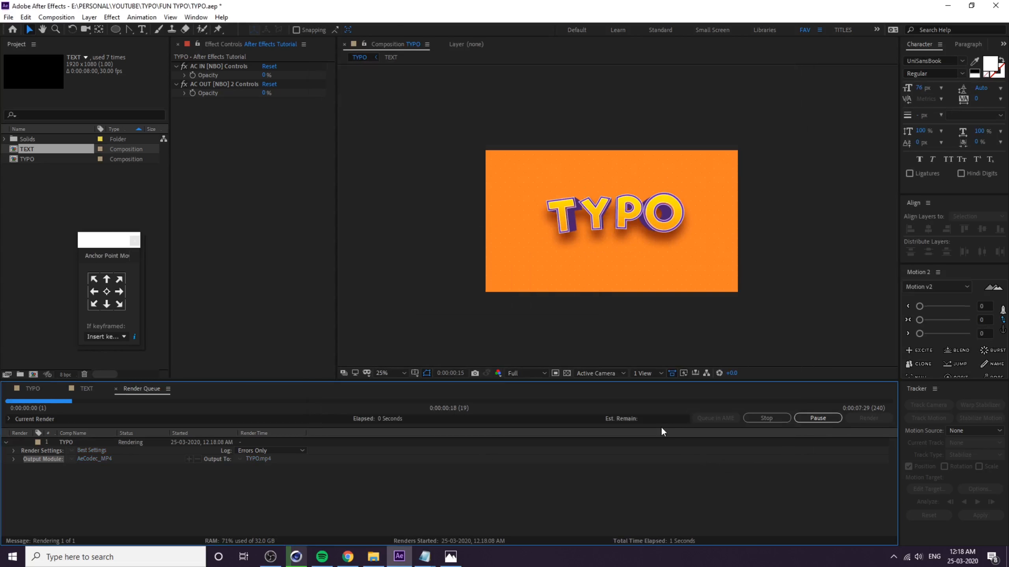